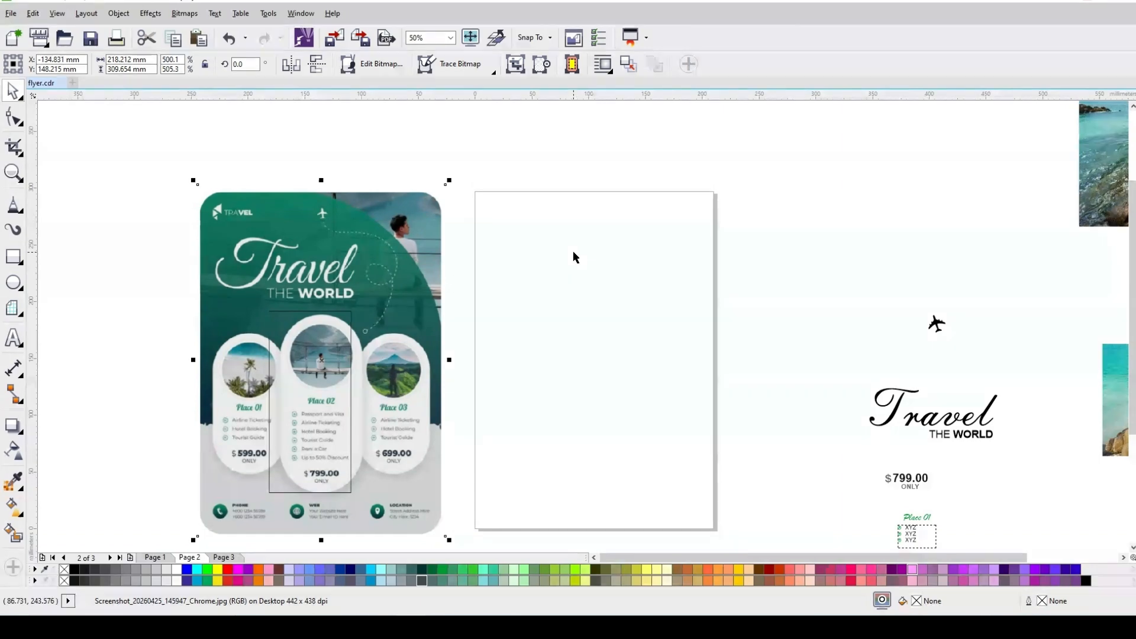
Create a page-sized 210 × 297 mm rectangle and round all four corners to a 15 mm radius.
{"action": "left_click", "coordinate": [573, 257]}
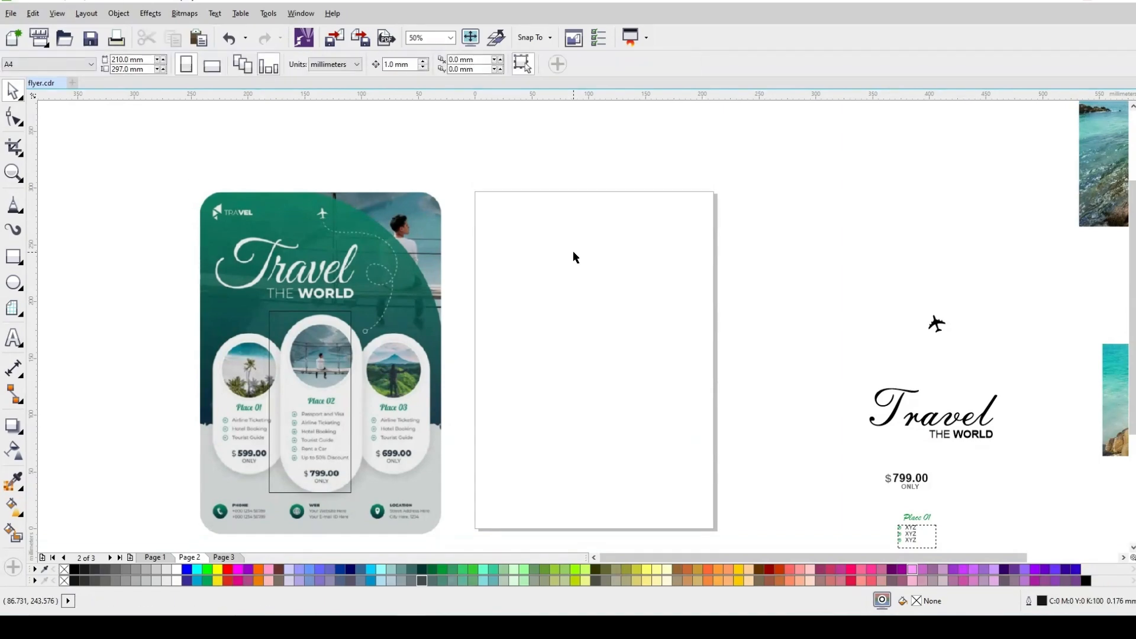
{"action": "double_click", "coordinate": [14, 256]}
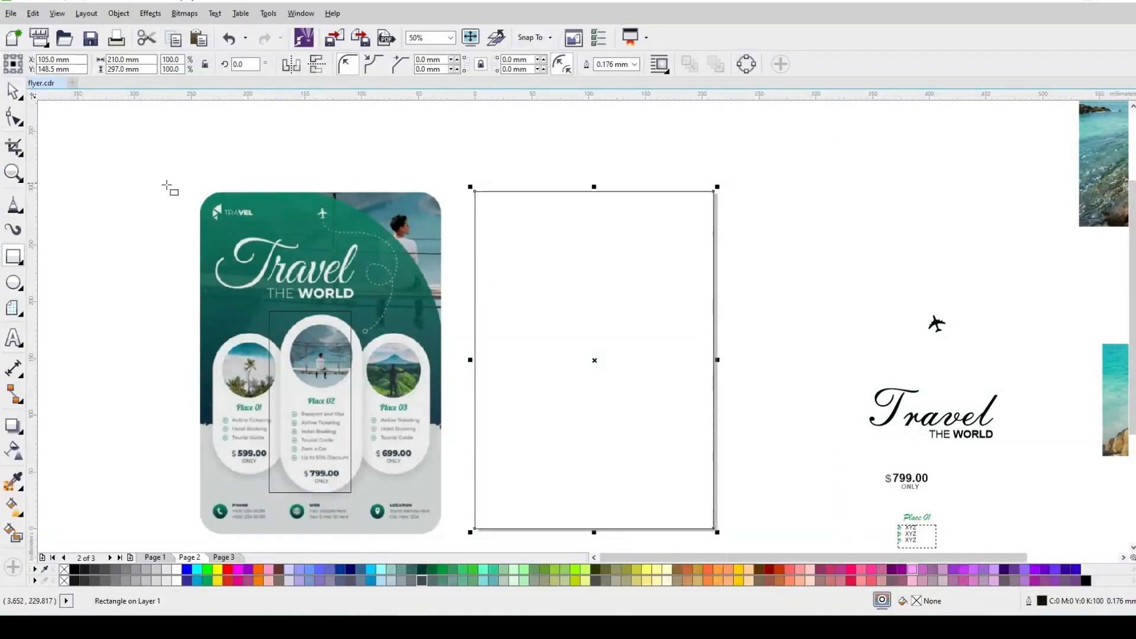
{"action": "left_click", "coordinate": [14, 118]}
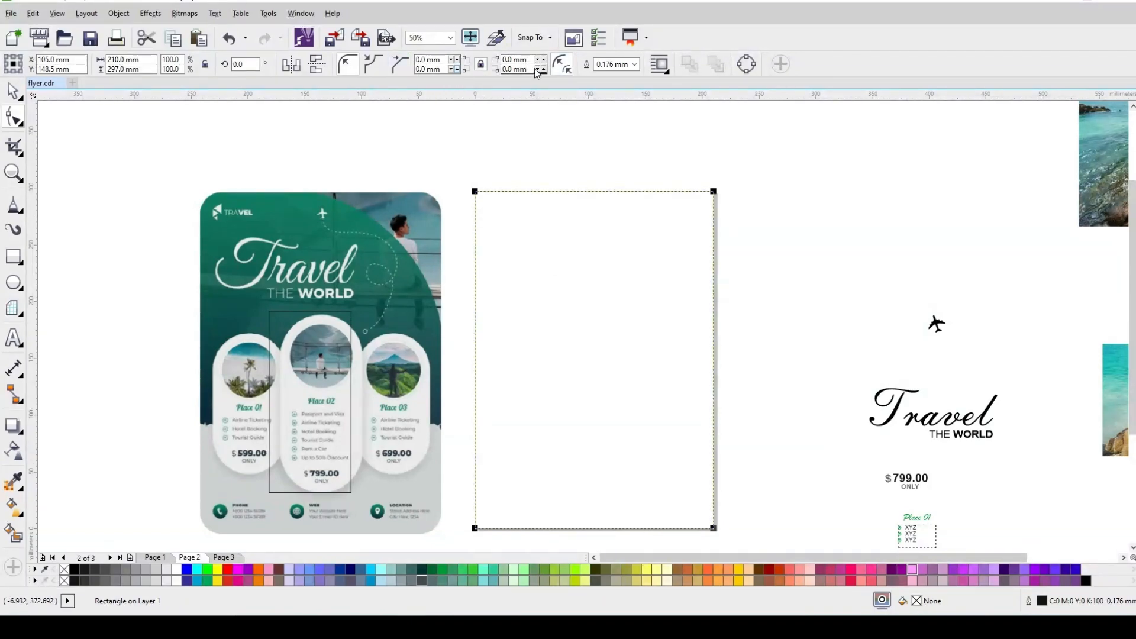
{"action": "left_click", "coordinate": [515, 59]}
{"action": "type", "text": "15"}
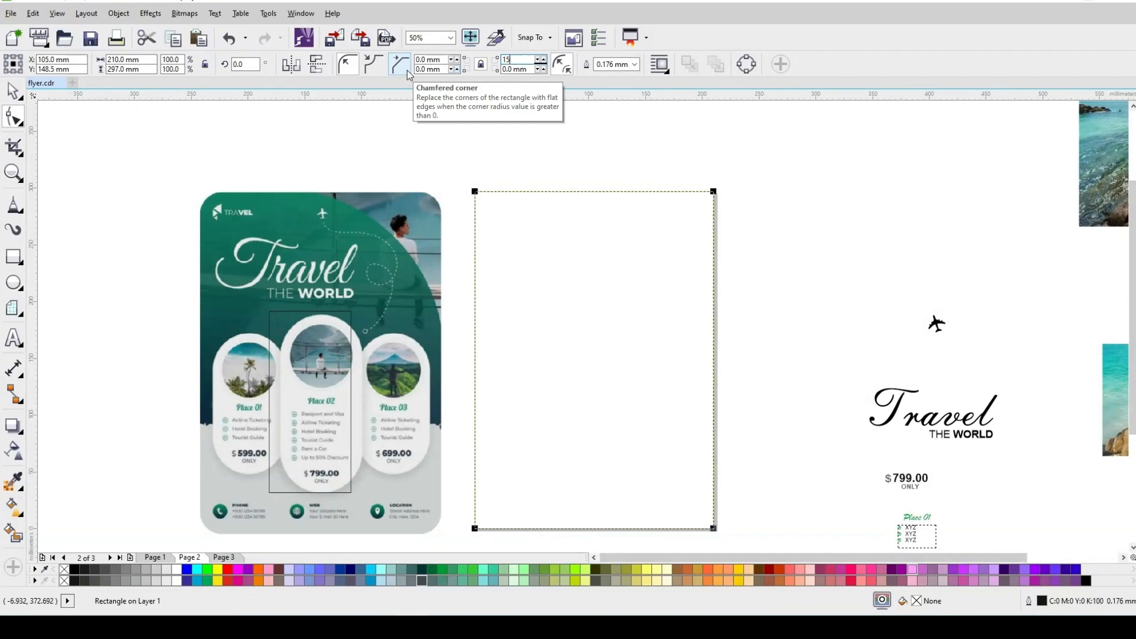
{"action": "key", "text": "Return"}
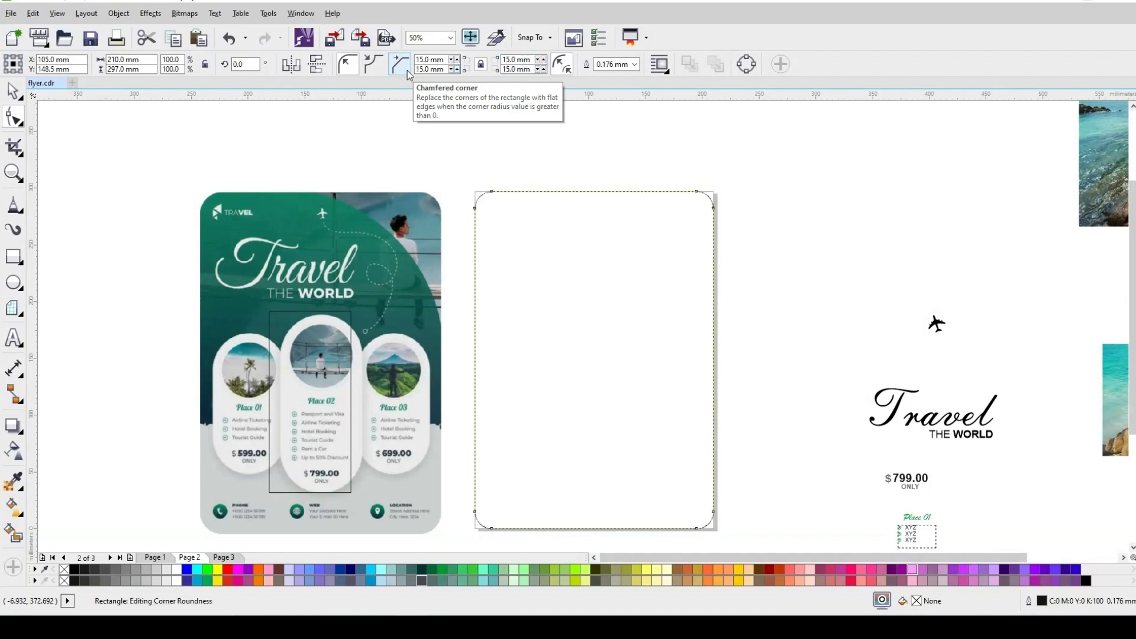
{"action": "left_click", "coordinate": [13, 90]}
{"action": "scroll", "coordinate": [538, 229], "scroll_direction": "down", "scroll_amount": 2}
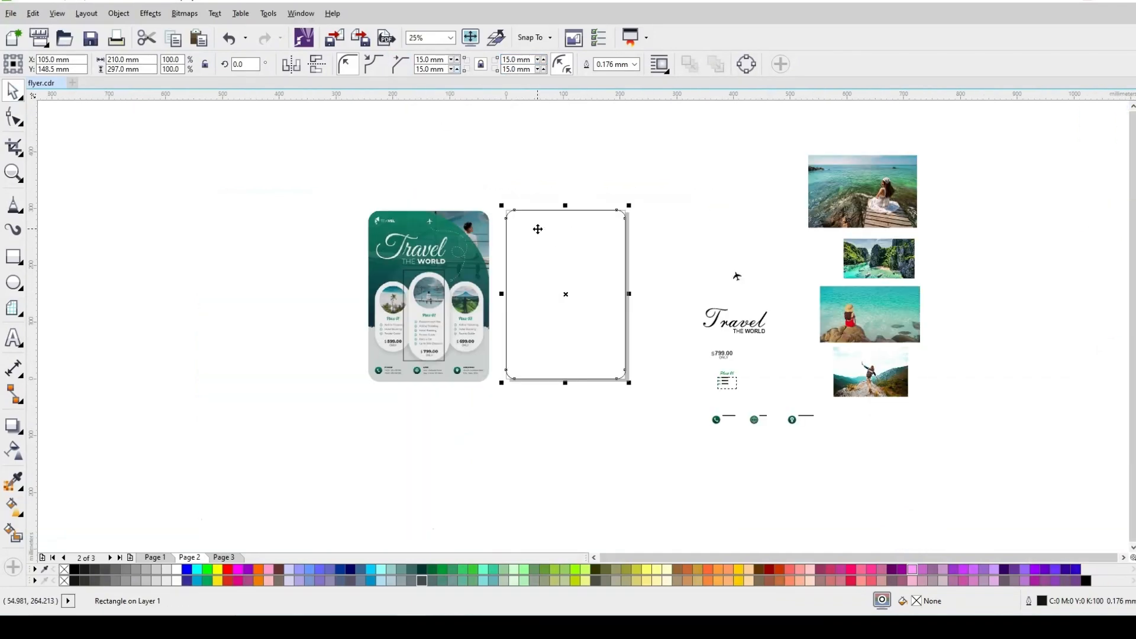
{"action": "left_click", "coordinate": [881, 214]}
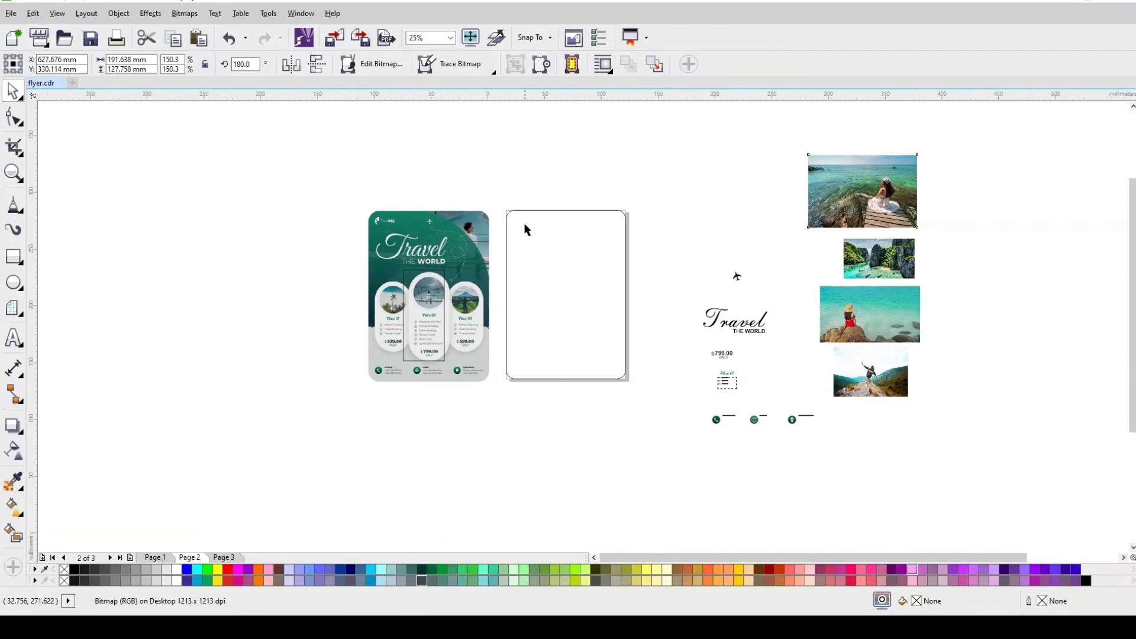
{"action": "scroll", "coordinate": [550, 262], "scroll_direction": "up", "scroll_amount": 2}
{"action": "left_click", "coordinate": [559, 260]}
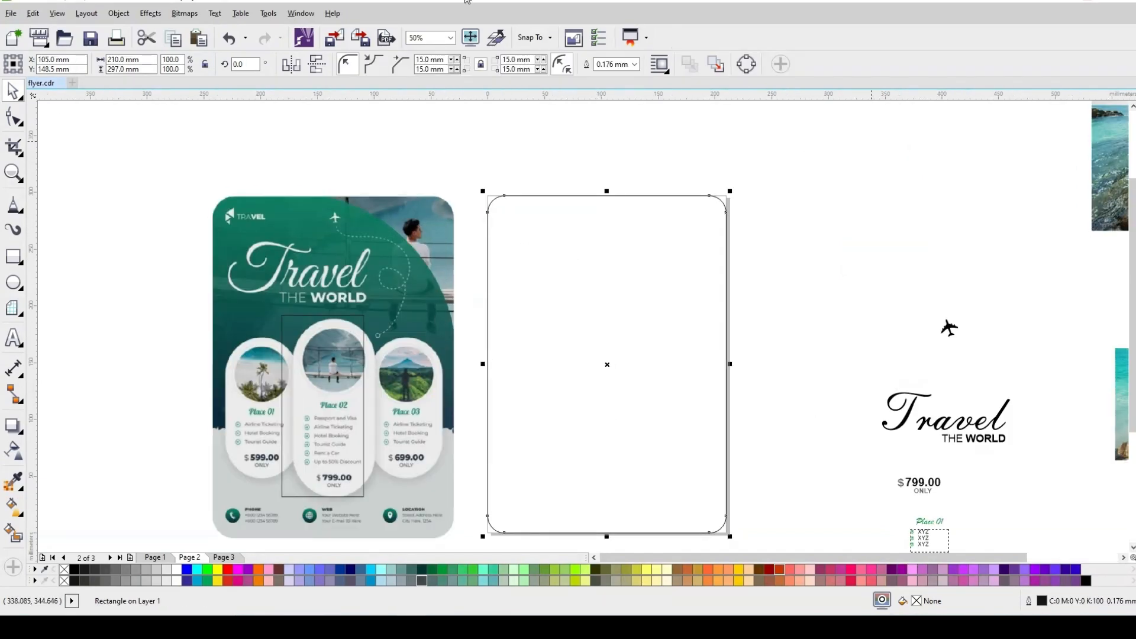
Draw a jagged, nearly horizontal line about 242 mm wide with the Polyline tool, crossing both side edges of the rectangle below its middle.
{"action": "left_click", "coordinate": [23, 215]}
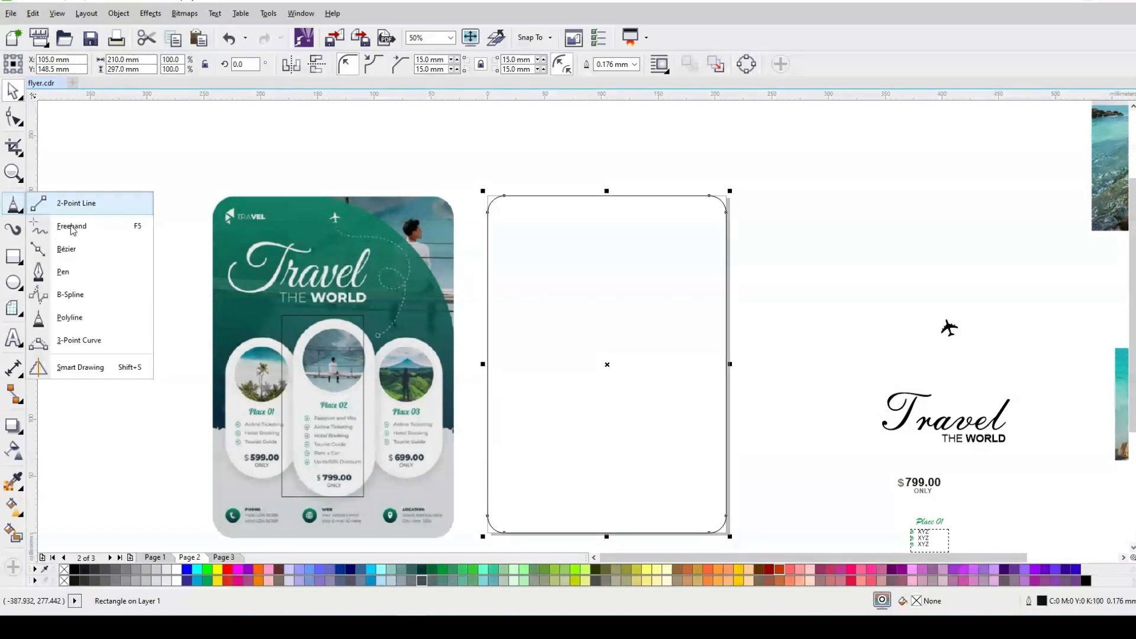
{"action": "left_click", "coordinate": [70, 318]}
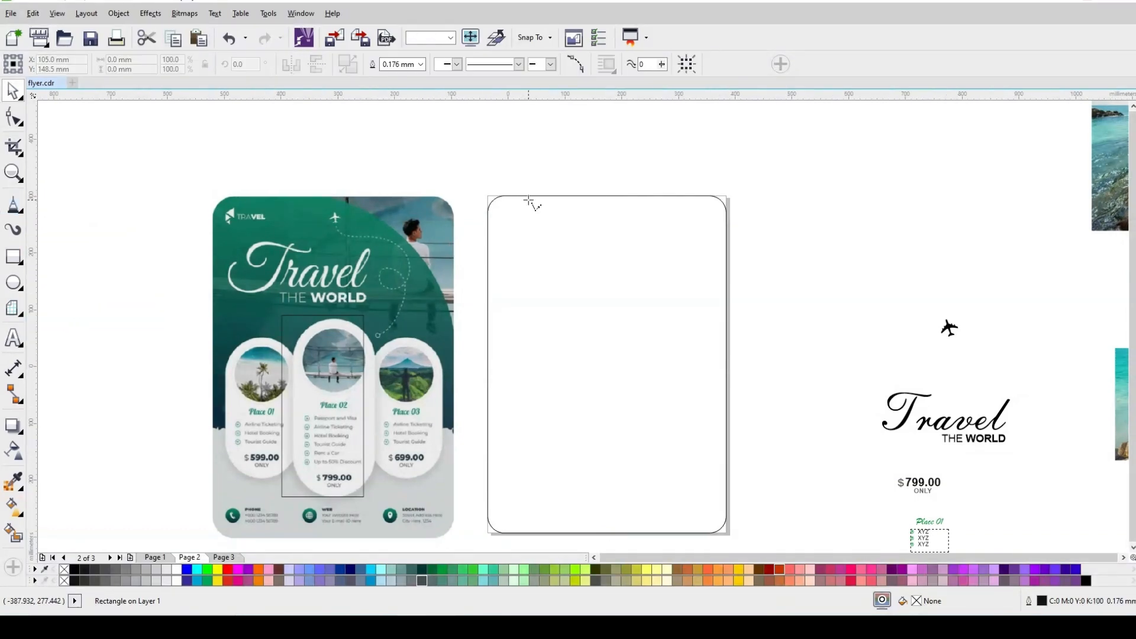
{"action": "scroll", "coordinate": [528, 204], "scroll_direction": "down", "scroll_amount": 2}
{"action": "scroll", "coordinate": [529, 294], "scroll_direction": "up", "scroll_amount": 1}
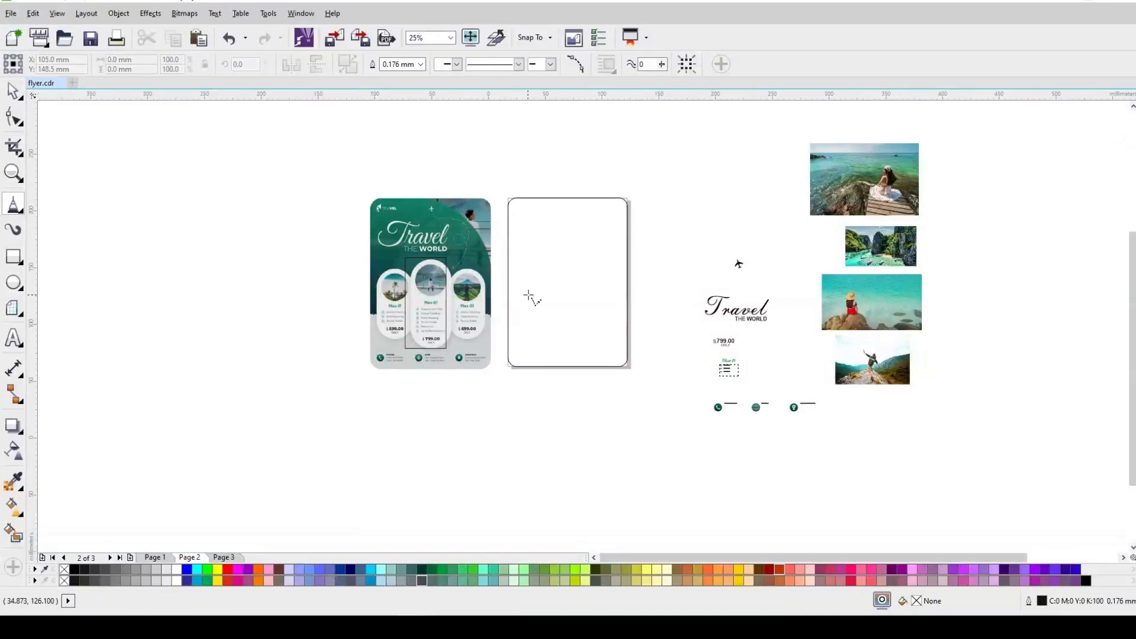
{"action": "left_click", "coordinate": [482, 306]}
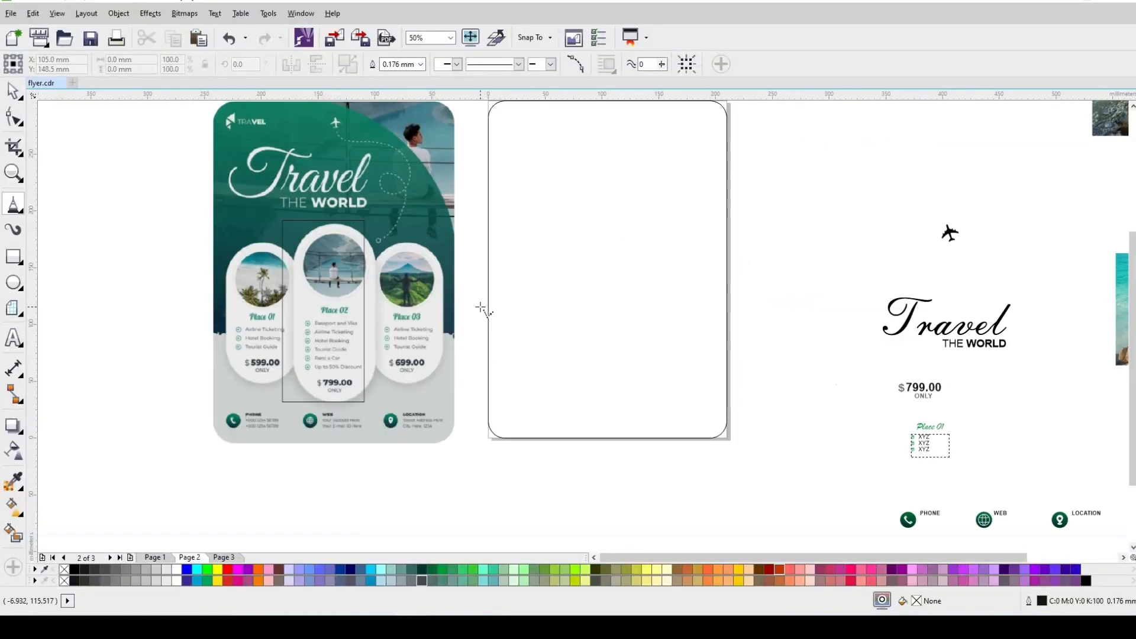
{"action": "left_click_drag", "start_coordinate": [494, 307], "coordinate": [755, 305]}
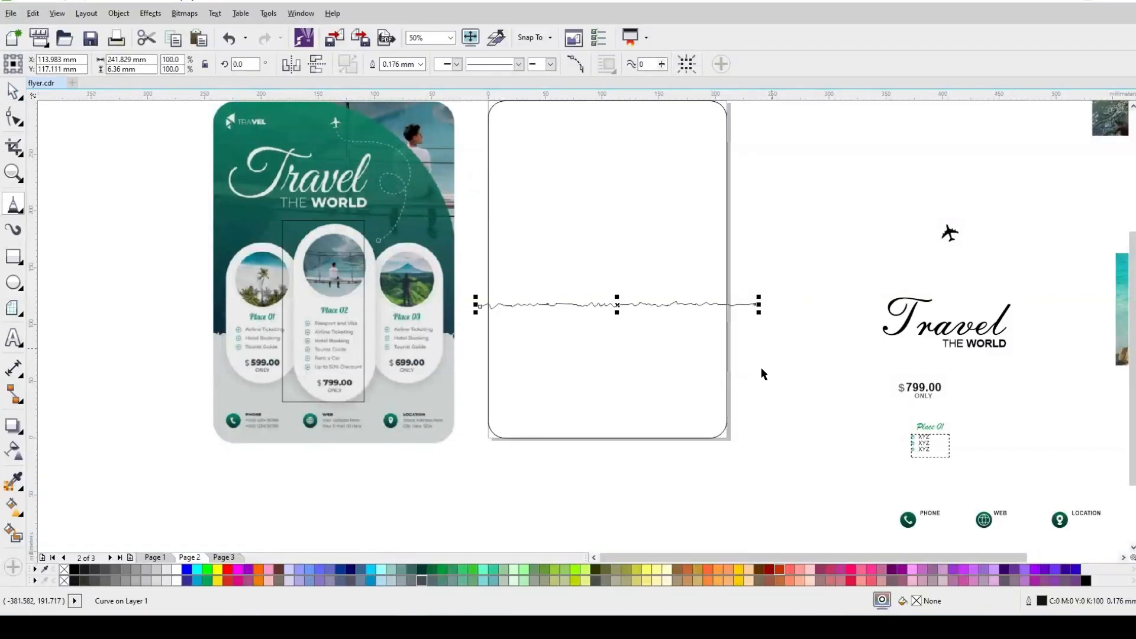
{"action": "key", "text": "space"}
{"action": "scroll", "coordinate": [573, 326], "scroll_direction": "down", "scroll_amount": 2}
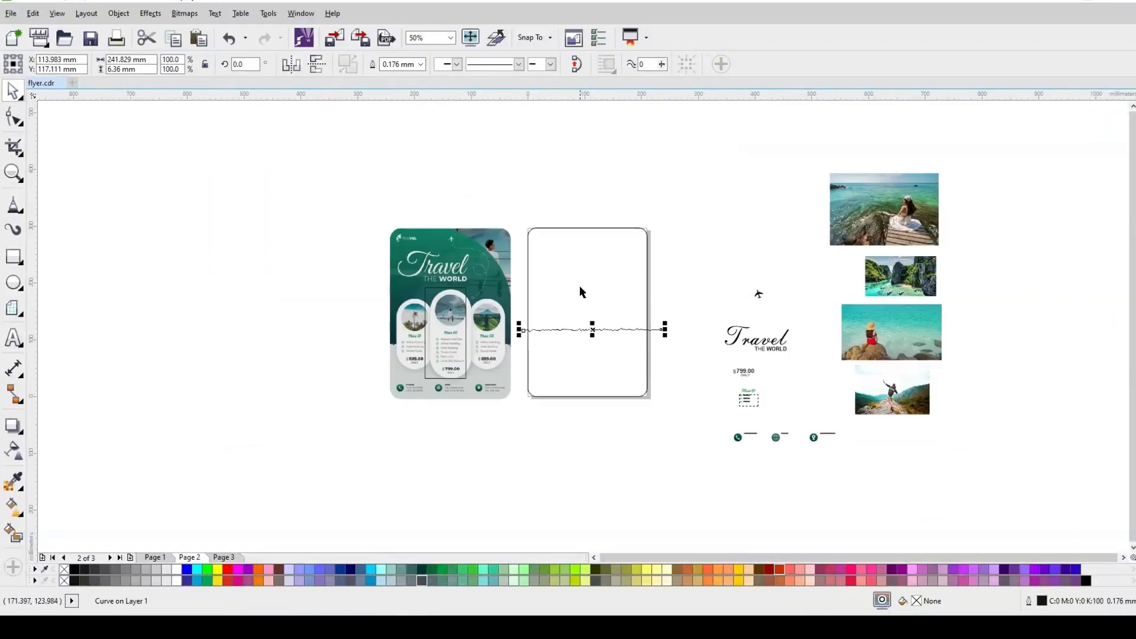
On a copy of the rounded rectangle, unlink the corners and set only the upper-right corner radius to 130 mm.
{"action": "scroll", "coordinate": [588, 260], "scroll_direction": "up", "scroll_amount": 2}
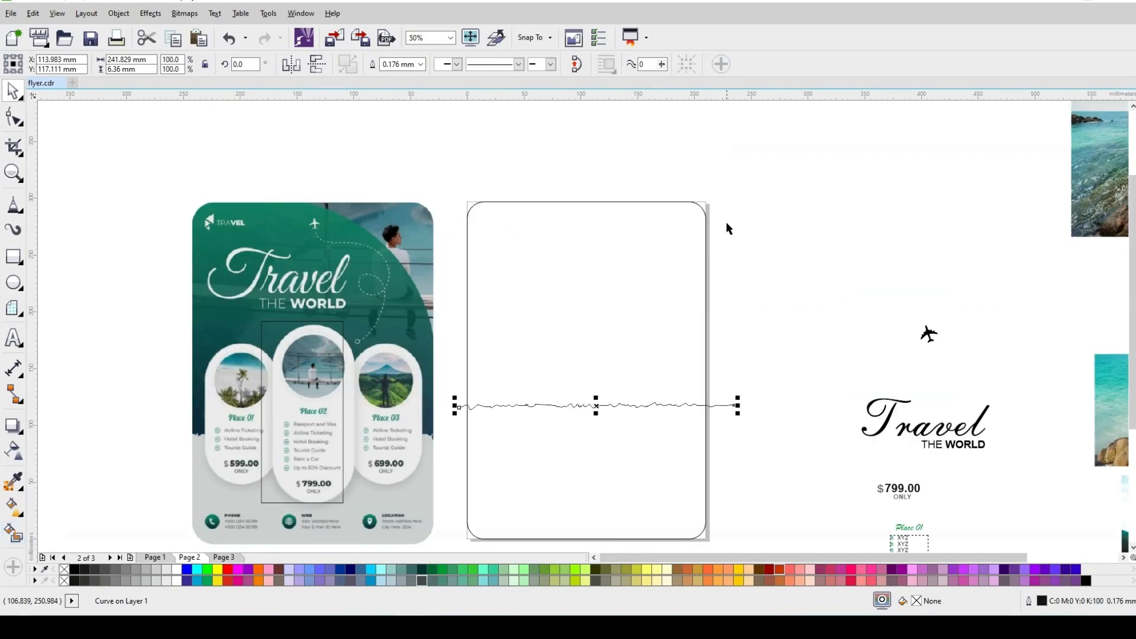
{"action": "left_click", "coordinate": [705, 220]}
{"action": "key", "text": "F10"}
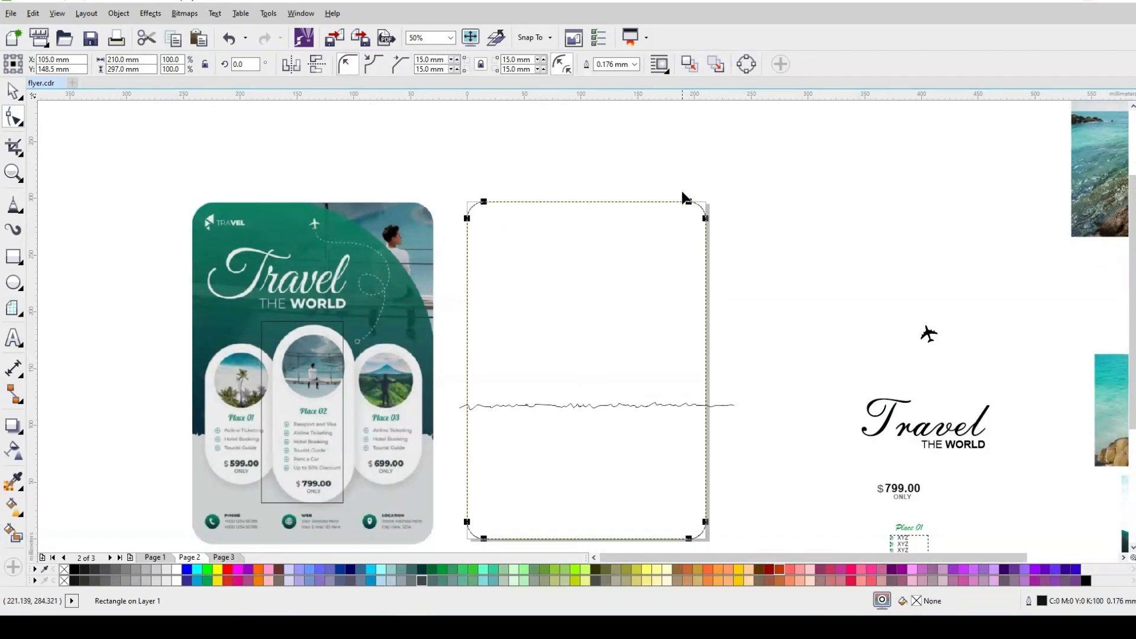
{"action": "left_click", "coordinate": [705, 219]}
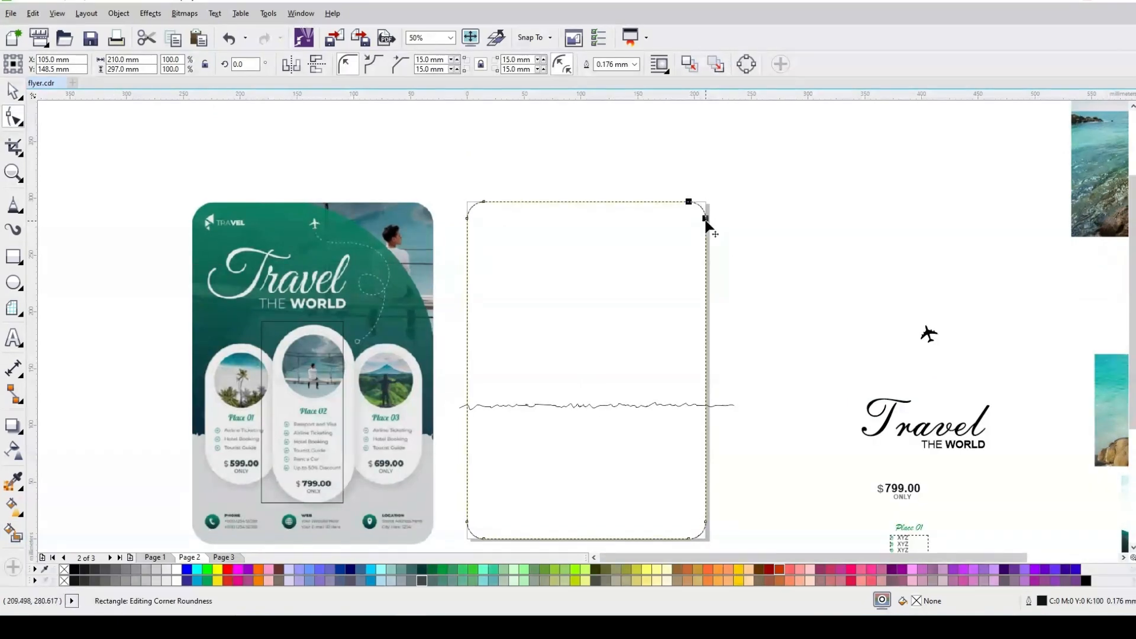
{"action": "double_click", "coordinate": [520, 61]}
{"action": "triple_click", "coordinate": [519, 61]}
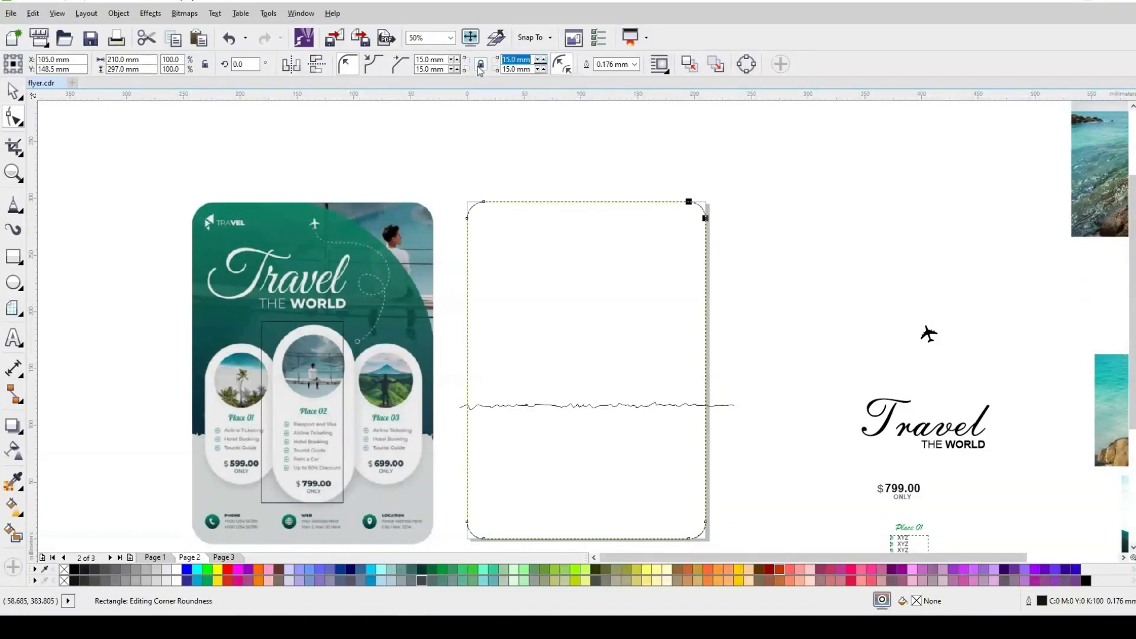
{"action": "left_click", "coordinate": [480, 65]}
{"action": "type", "text": "130"}
{"action": "key", "text": "Return"}
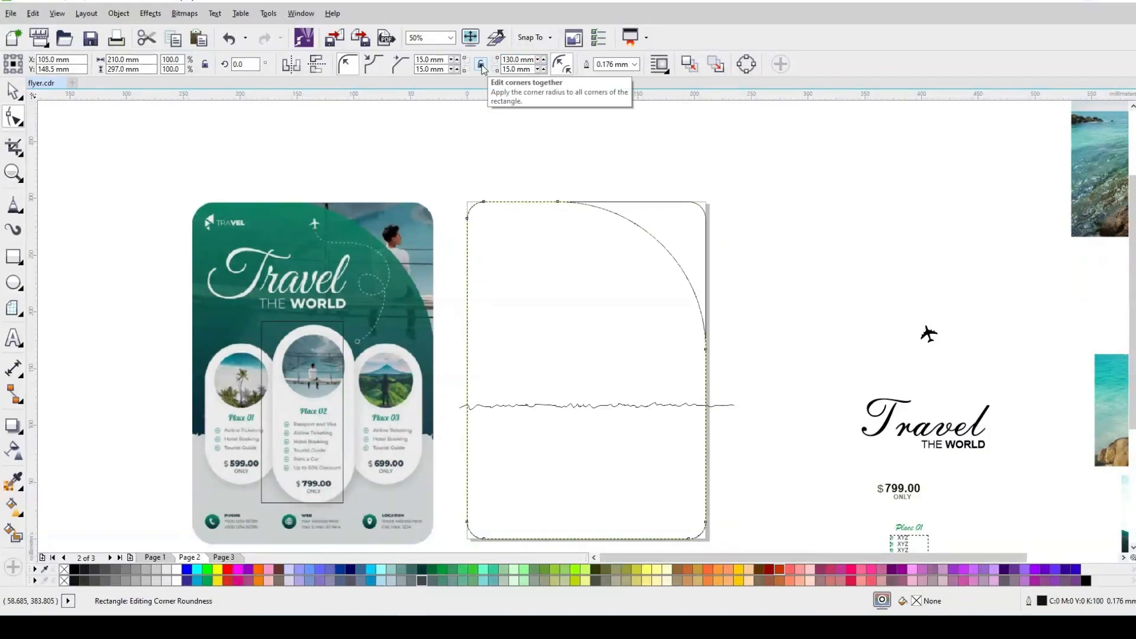
Smart Fill the area above the jagged line and inside the large curved corner with light grey.
{"action": "left_click", "coordinate": [13, 533]}
{"action": "left_click", "coordinate": [133, 65]}
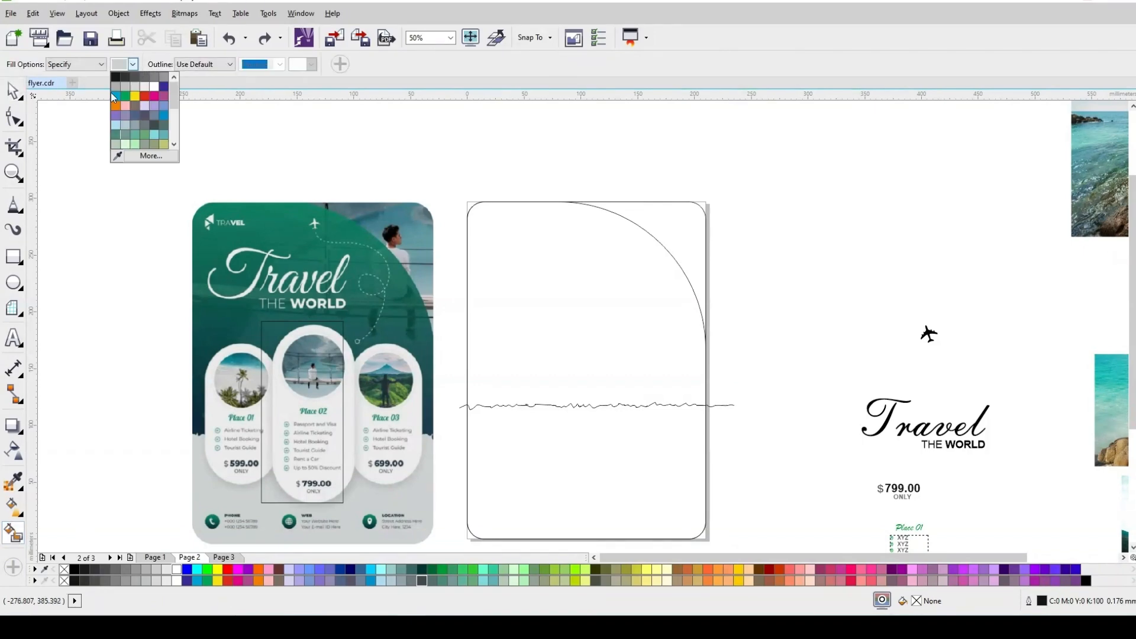
{"action": "left_click", "coordinate": [535, 294]}
{"action": "left_click", "coordinate": [536, 294]}
Delete the jagged guide line and the guide rectangle with the 130 mm corner, keeping the grey shape and the 15 mm rounded rectangle.
{"action": "left_click", "coordinate": [13, 89]}
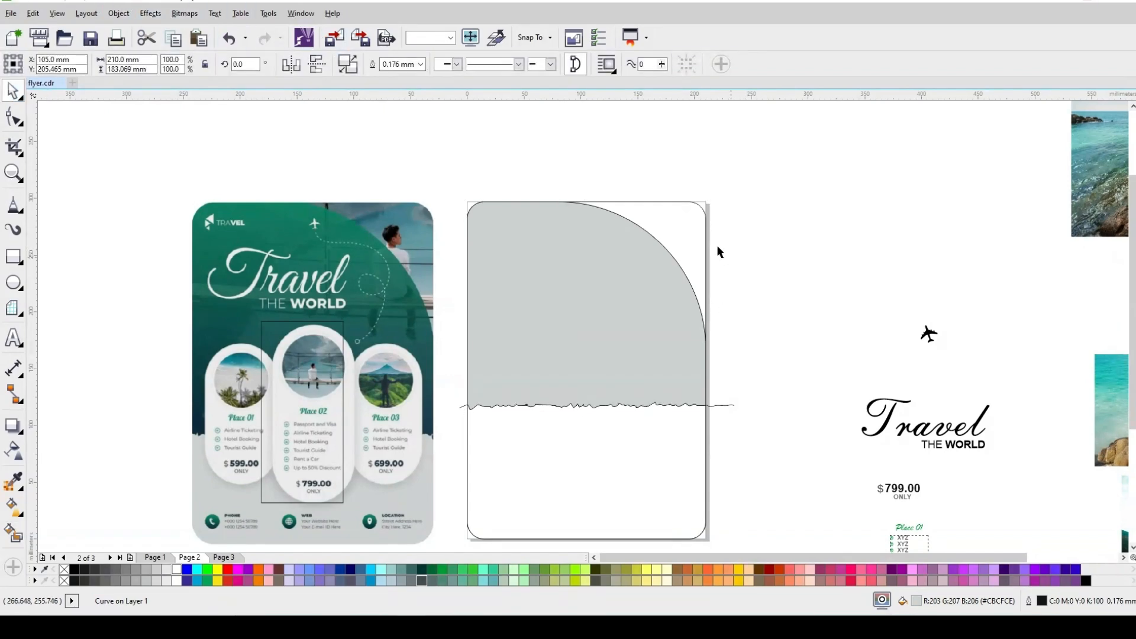
{"action": "left_click", "coordinate": [626, 213]}
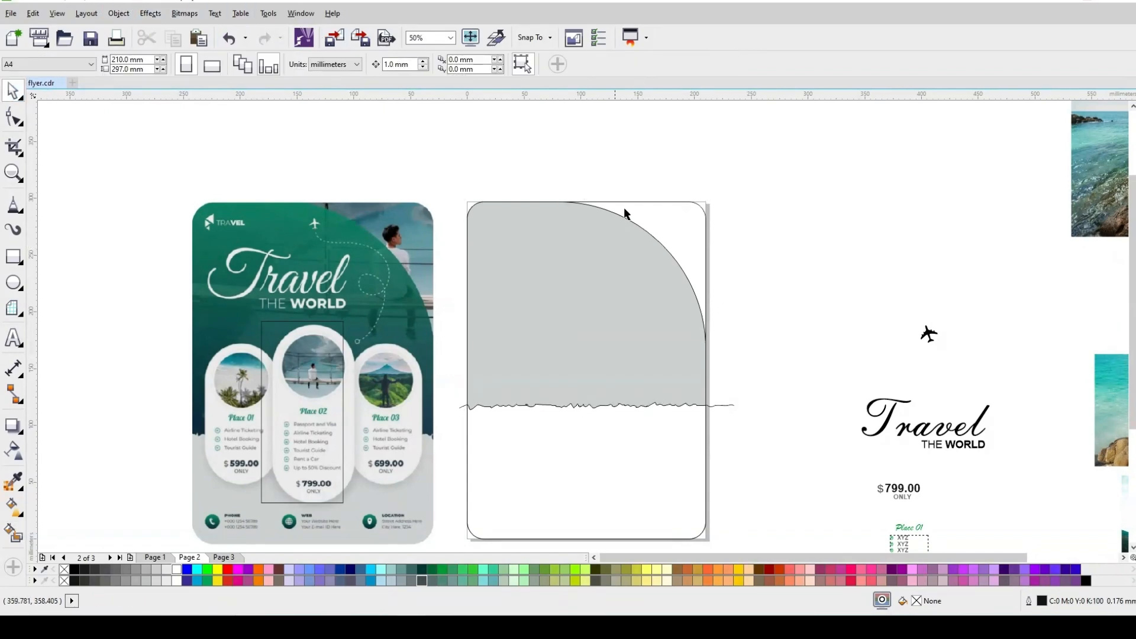
{"action": "left_click", "coordinate": [668, 235]}
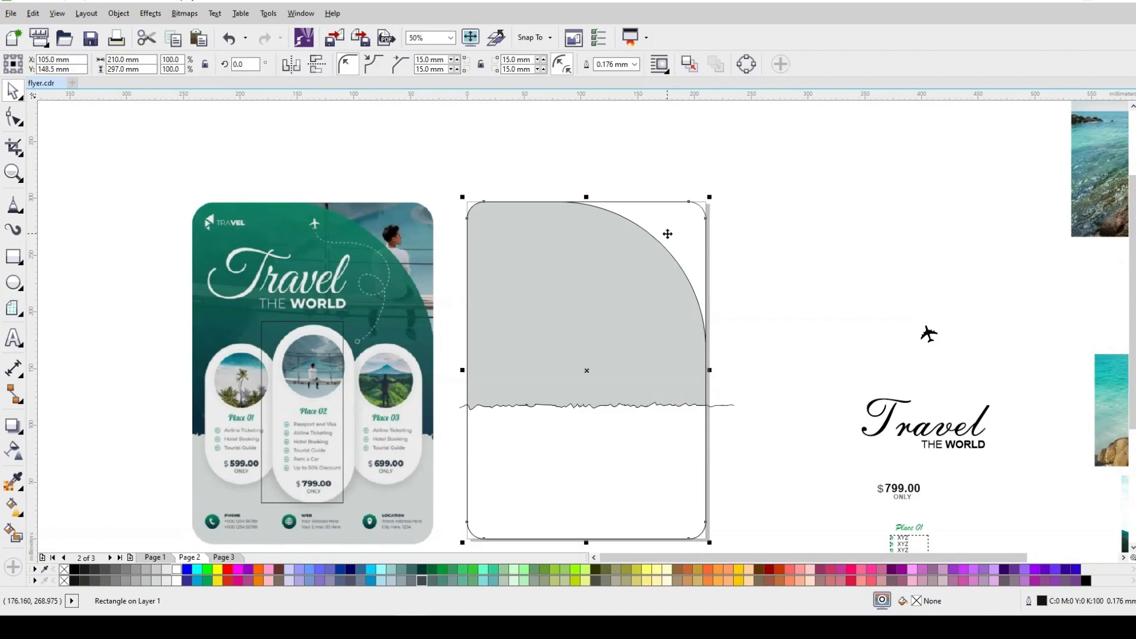
{"action": "left_click", "coordinate": [738, 408]}
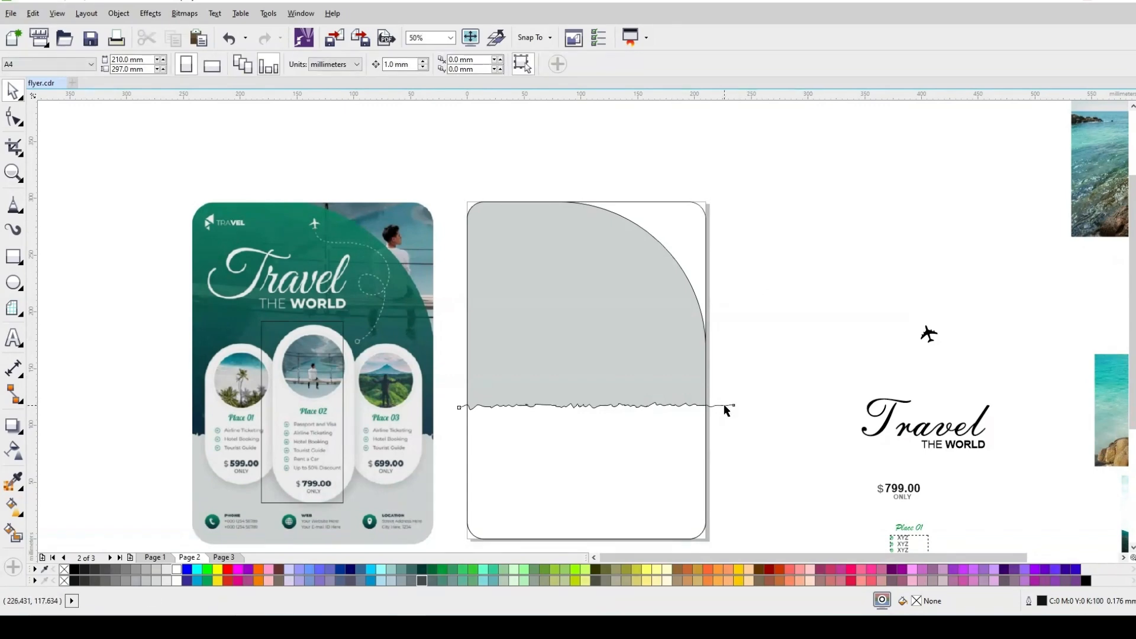
{"action": "left_click", "coordinate": [727, 408]}
{"action": "left_click", "coordinate": [735, 410]}
{"action": "left_click", "coordinate": [643, 451]}
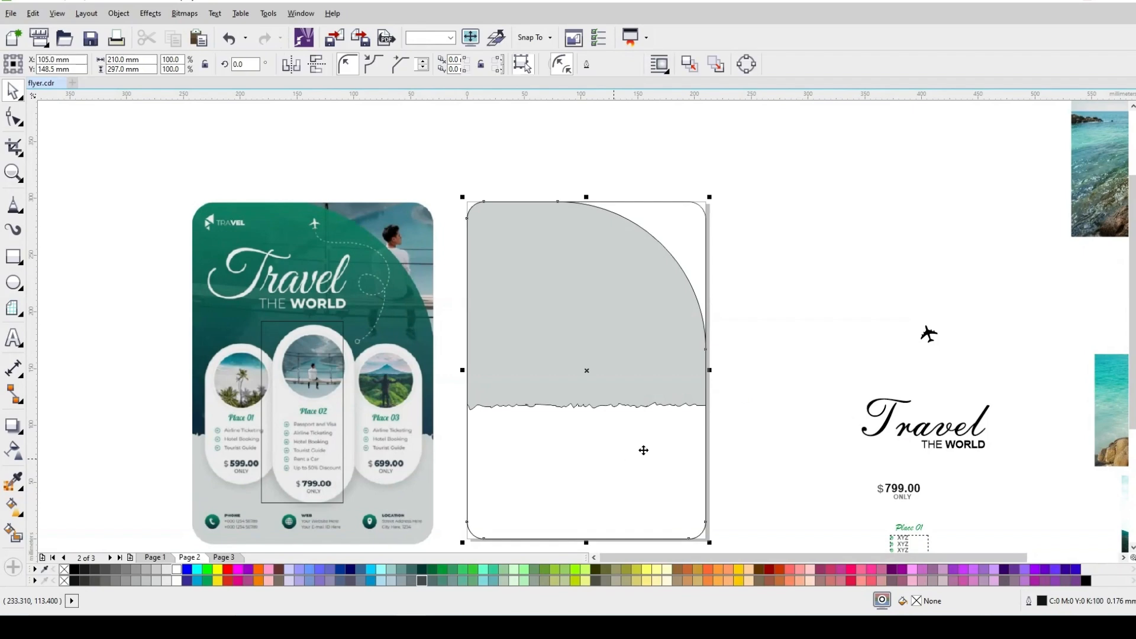
{"action": "left_click_drag", "start_coordinate": [643, 451], "coordinate": [772, 403]}
{"action": "key", "text": "Delete"}
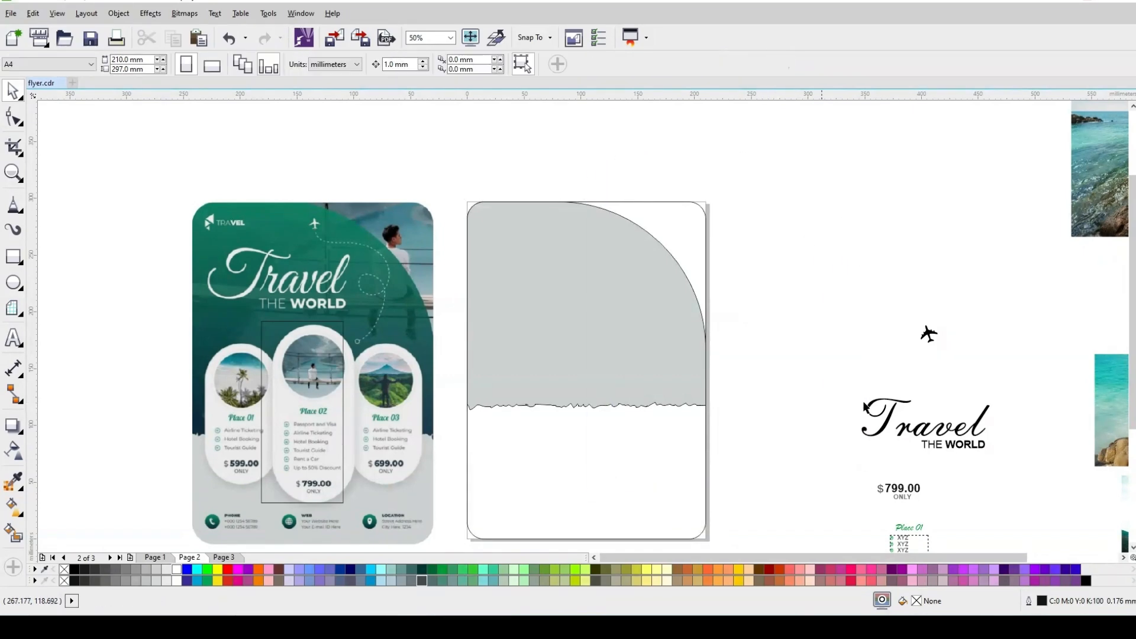
Bring the photo of the woman on the pier next to the page and PowerClip it inside the rounded page rectangle.
{"action": "scroll", "coordinate": [821, 185], "scroll_direction": "down", "scroll_amount": 1}
{"action": "left_click_drag", "start_coordinate": [905, 230], "coordinate": [708, 293]}
{"action": "scroll", "coordinate": [656, 298], "scroll_direction": "up", "scroll_amount": 2}
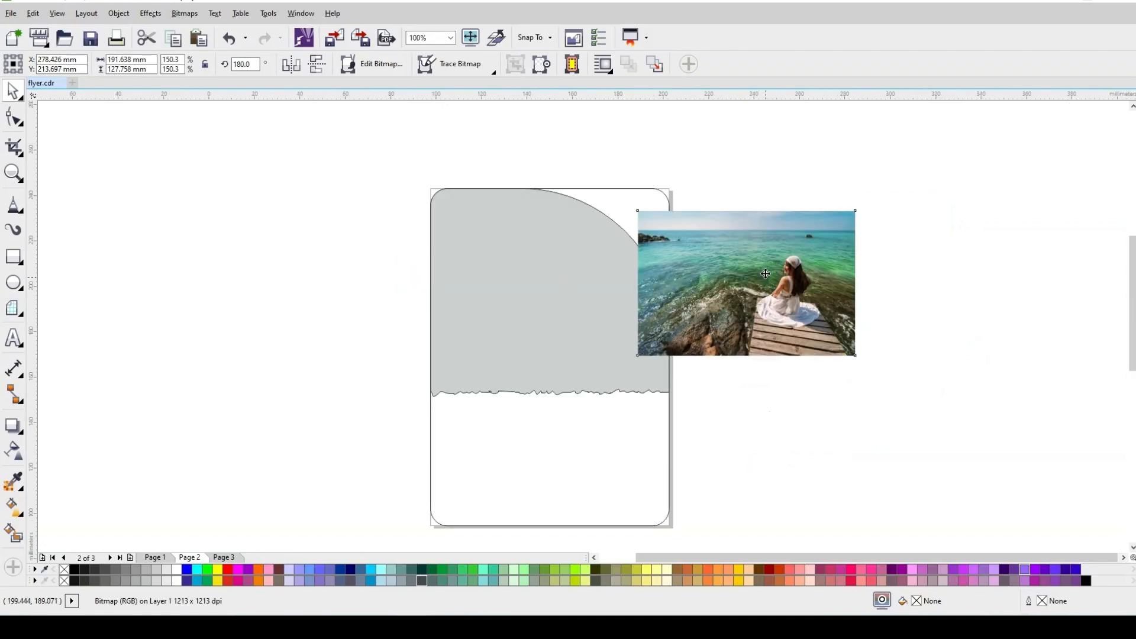
{"action": "scroll", "coordinate": [777, 238], "scroll_direction": "down", "scroll_amount": 1}
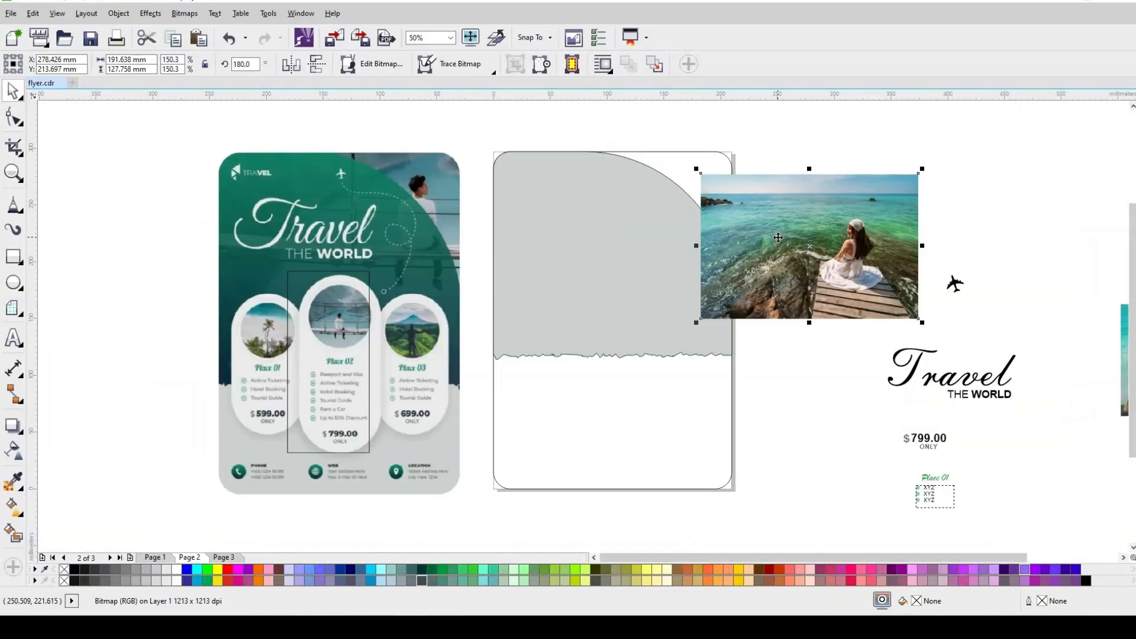
{"action": "right_click", "coordinate": [815, 247]}
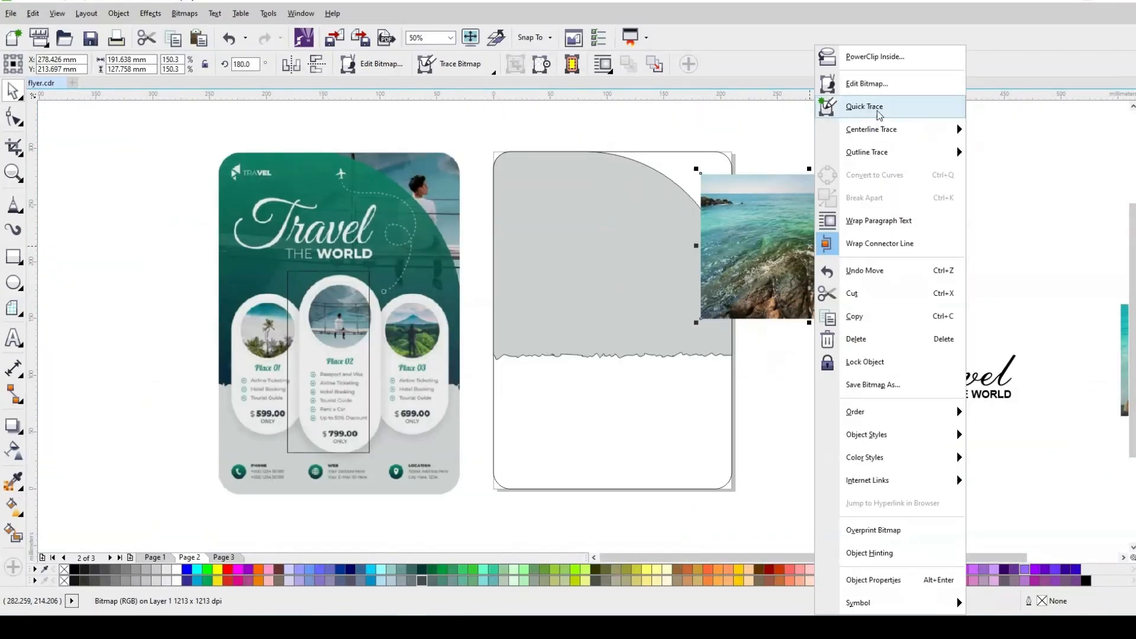
{"action": "left_click", "coordinate": [875, 56]}
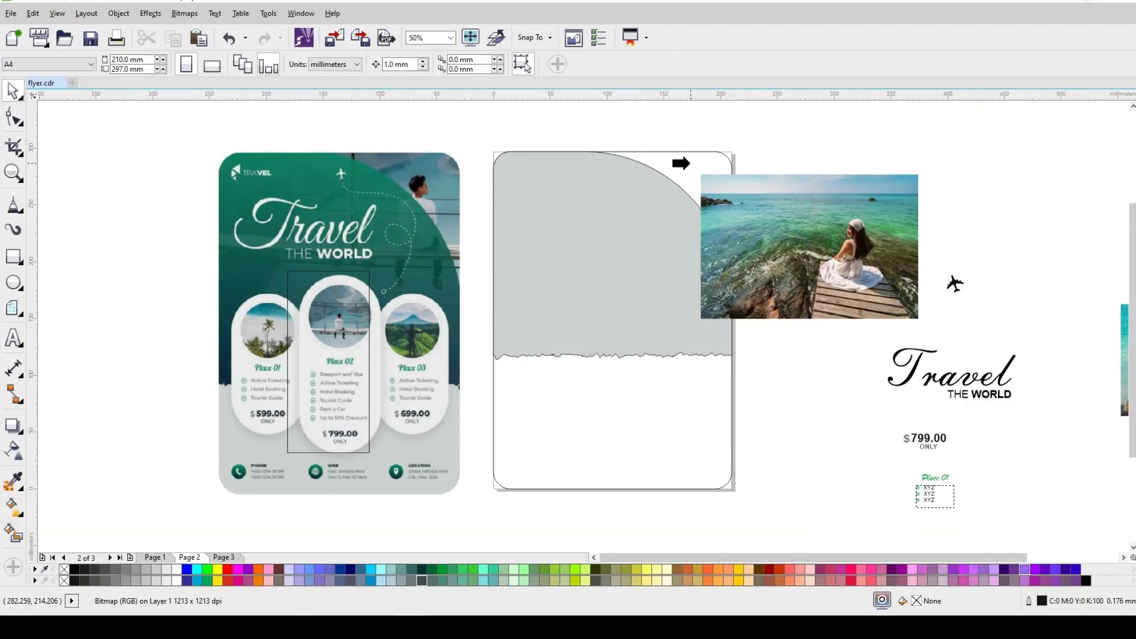
{"action": "left_click", "coordinate": [688, 164]}
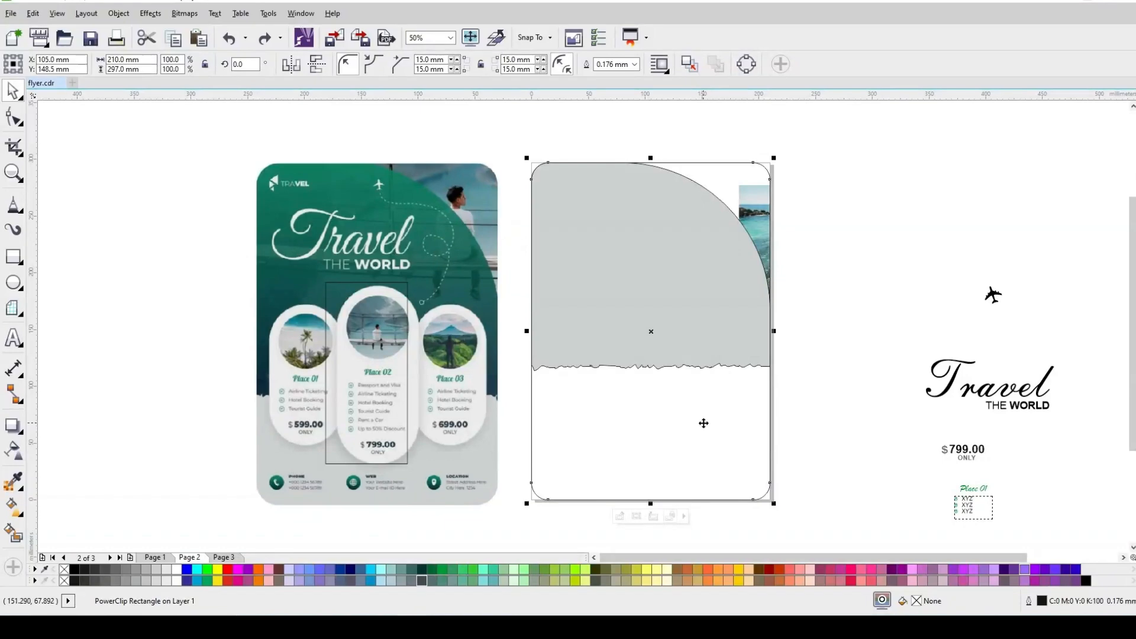
Open the rounded page rectangle's PowerClip contents, move the pier photo over the page and enlarge it to about 270 mm wide.
{"action": "double_click", "coordinate": [703, 422]}
{"action": "double_click", "coordinate": [703, 388]}
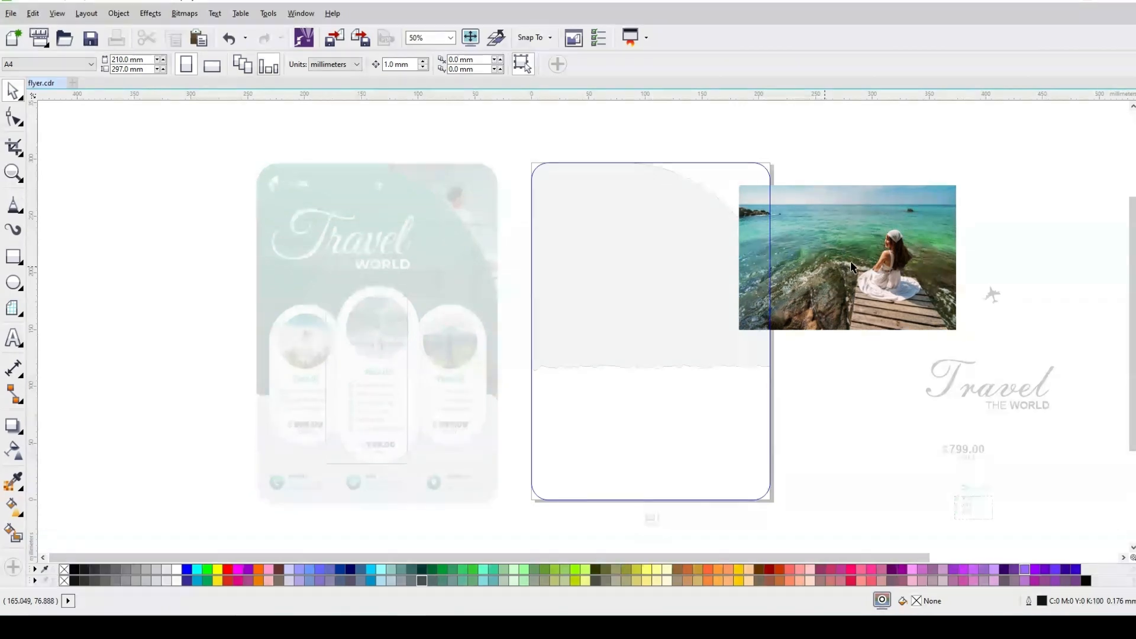
{"action": "left_click_drag", "start_coordinate": [851, 262], "coordinate": [651, 245]}
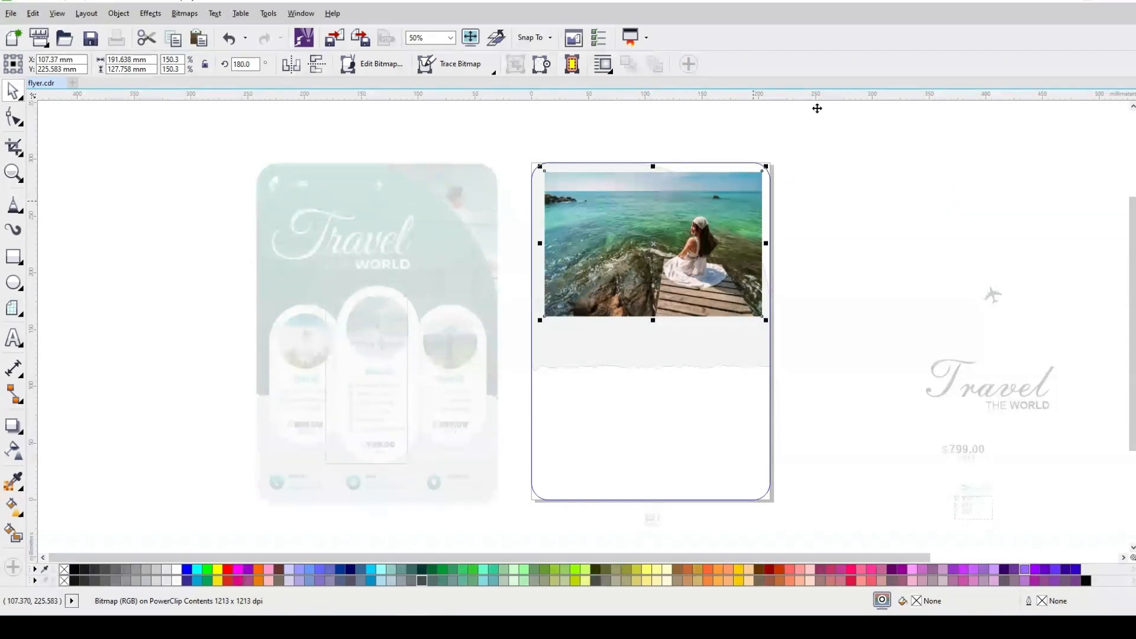
{"action": "left_click_drag", "start_coordinate": [825, 112], "coordinate": [821, 123]}
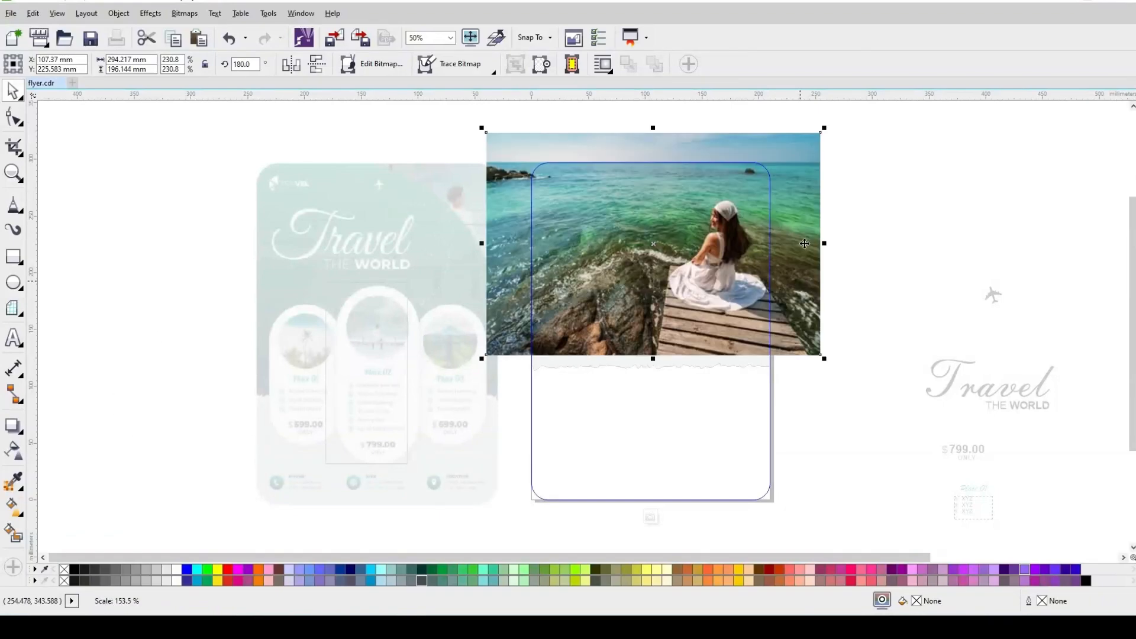
{"action": "left_click_drag", "start_coordinate": [731, 259], "coordinate": [746, 241]}
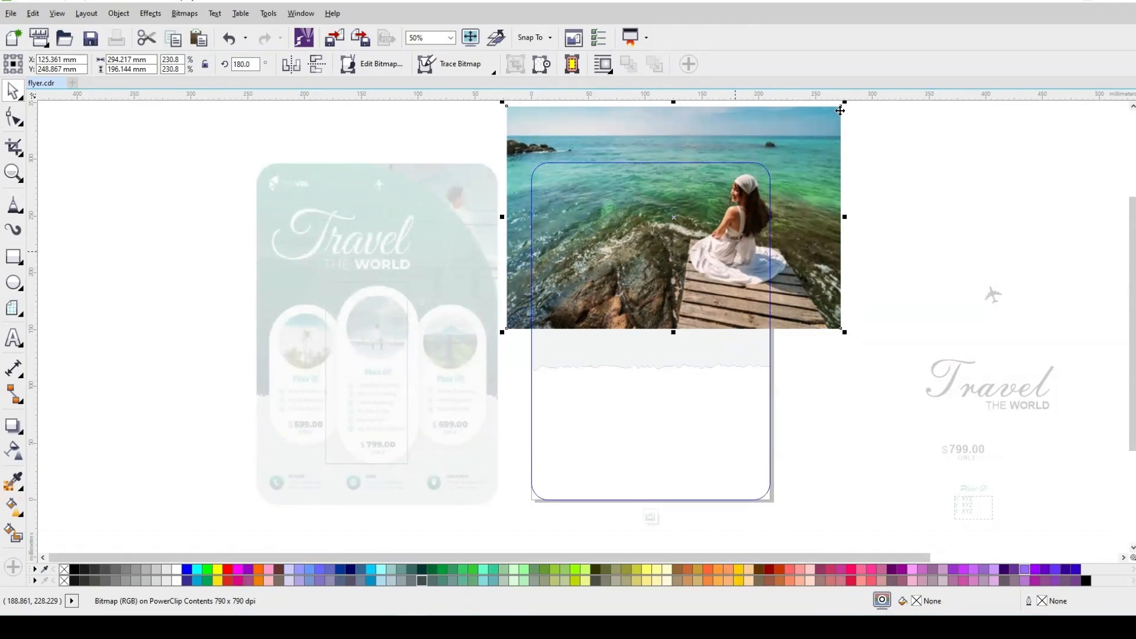
{"action": "left_click_drag", "start_coordinate": [844, 106], "coordinate": [830, 111]}
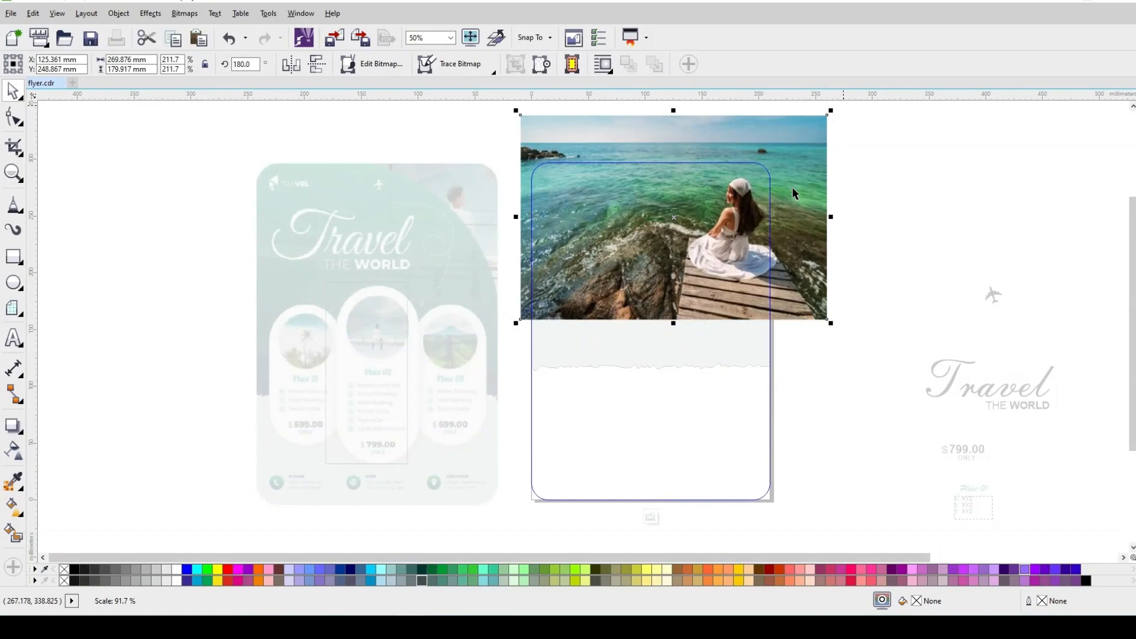
Reposition the clipped photo so the woman sits in the page's upper-right corner outside the curve, and finish editing the PowerClip.
{"action": "left_click", "coordinate": [667, 215]}
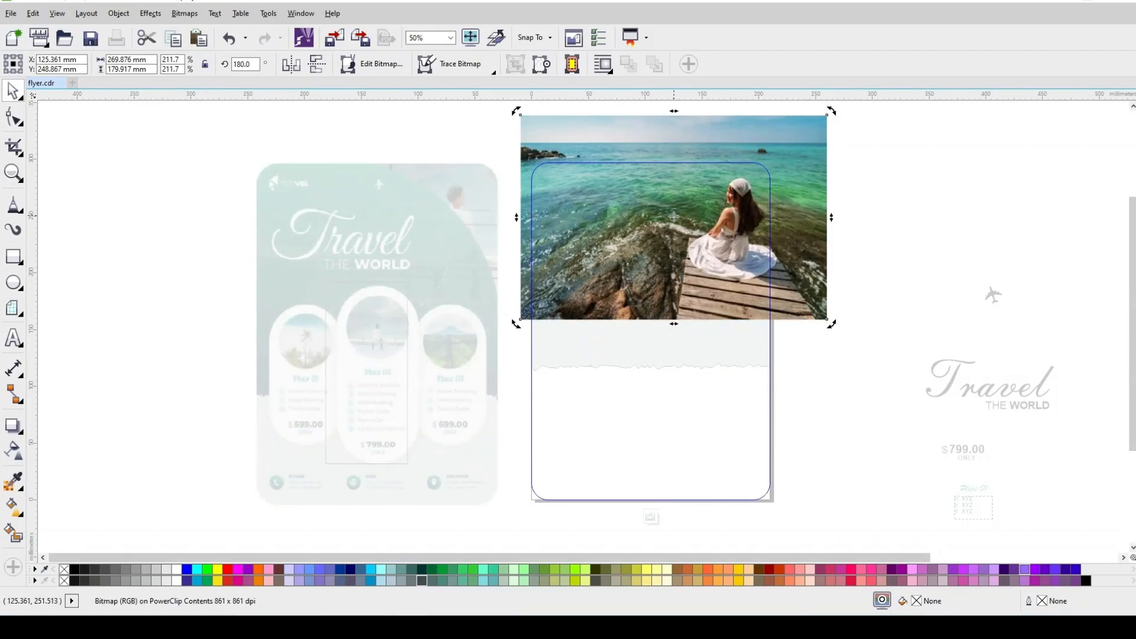
{"action": "left_click", "coordinate": [673, 217]}
{"action": "left_click_drag", "start_coordinate": [674, 217], "coordinate": [677, 232]}
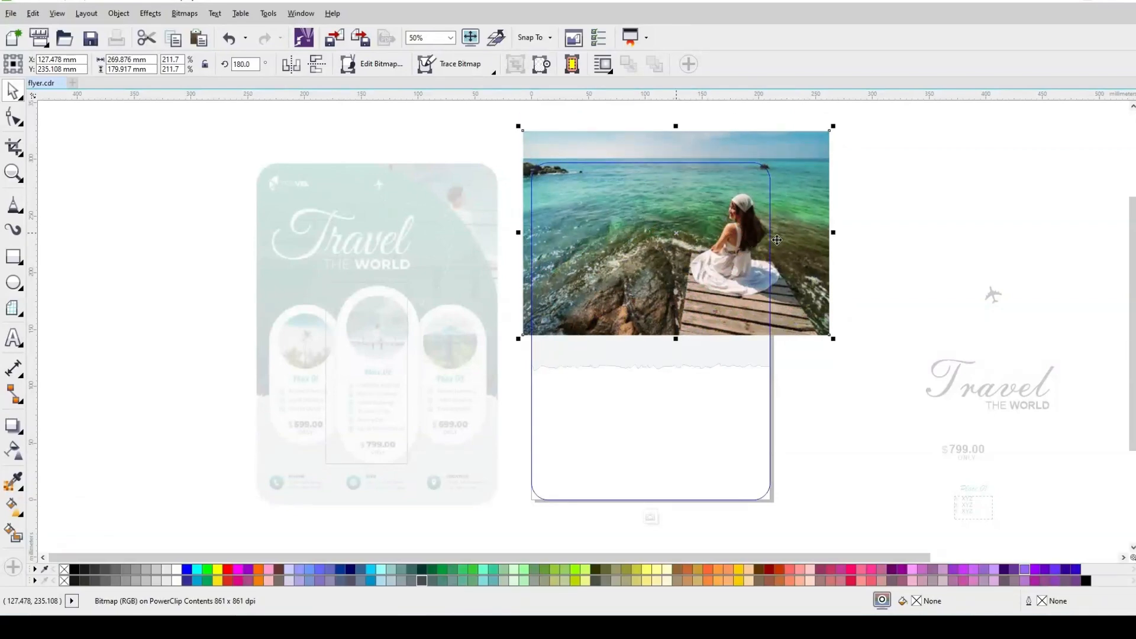
{"action": "left_click_drag", "start_coordinate": [777, 239], "coordinate": [780, 242]}
{"action": "left_click", "coordinate": [802, 217]}
{"action": "left_click", "coordinate": [791, 228]}
{"action": "left_click_drag", "start_coordinate": [793, 235], "coordinate": [793, 226]}
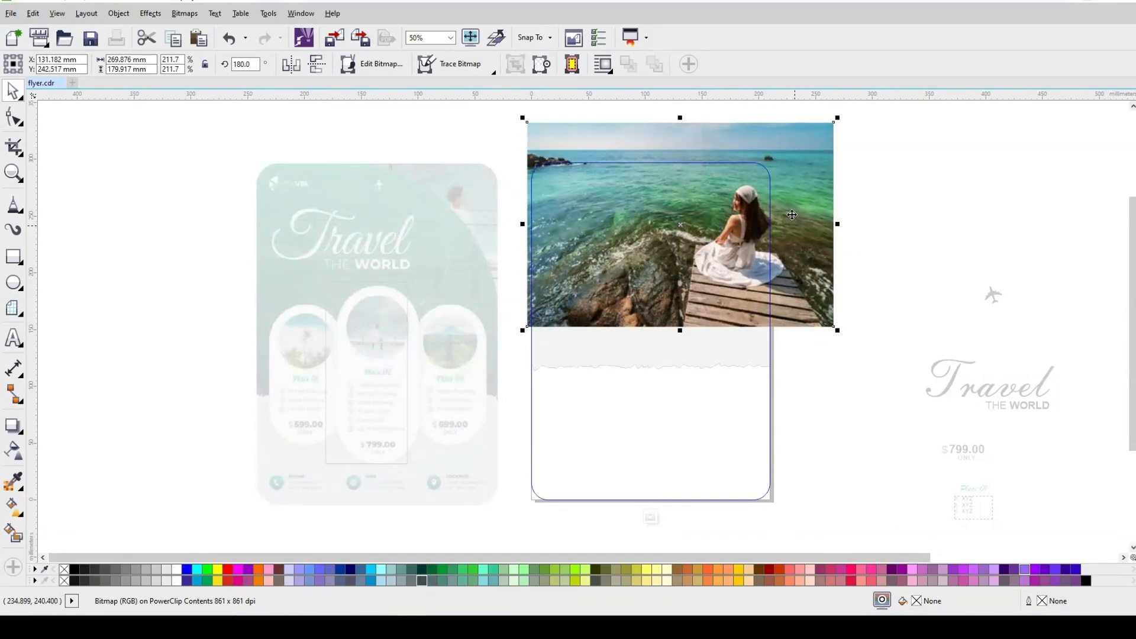
{"action": "left_click", "coordinate": [779, 219]}
{"action": "left_click", "coordinate": [861, 211]}
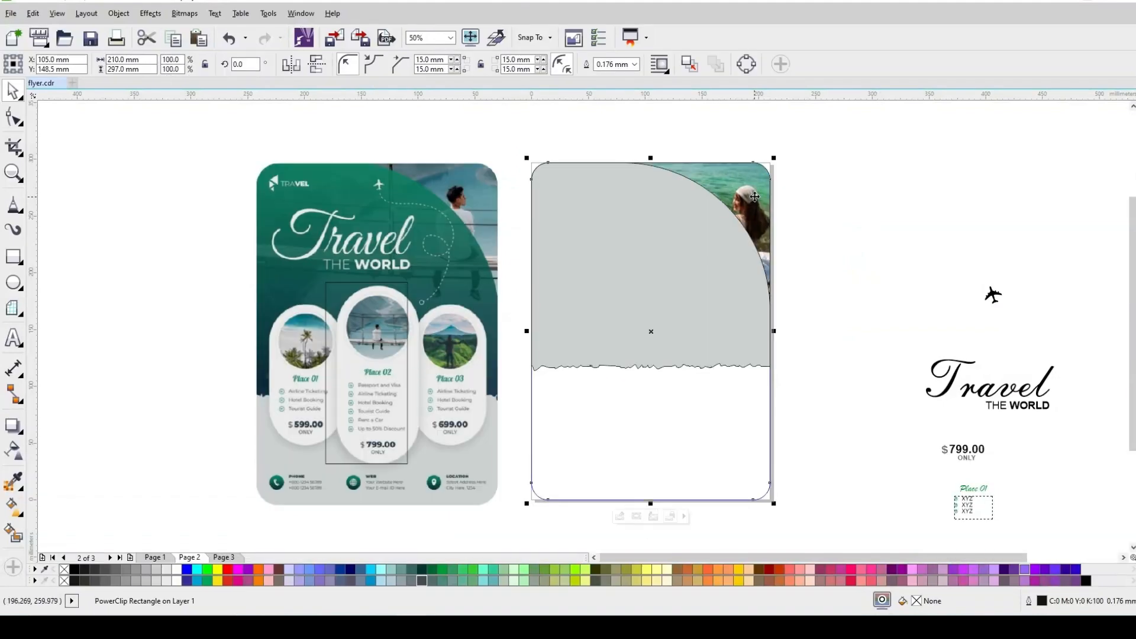
{"action": "scroll", "coordinate": [755, 197], "scroll_direction": "up", "scroll_amount": 2}
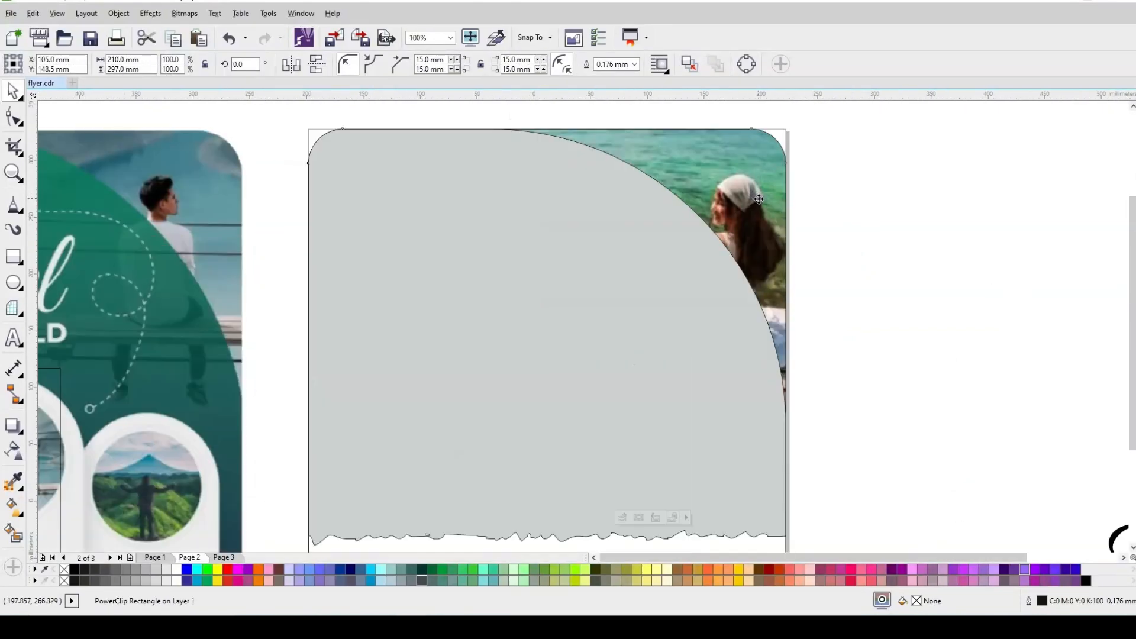
{"action": "scroll", "coordinate": [758, 198], "scroll_direction": "down", "scroll_amount": 2}
Sample the green from the top of the reference flyer and fill the grey torn-edge shape with it.
{"action": "left_click", "coordinate": [698, 241]}
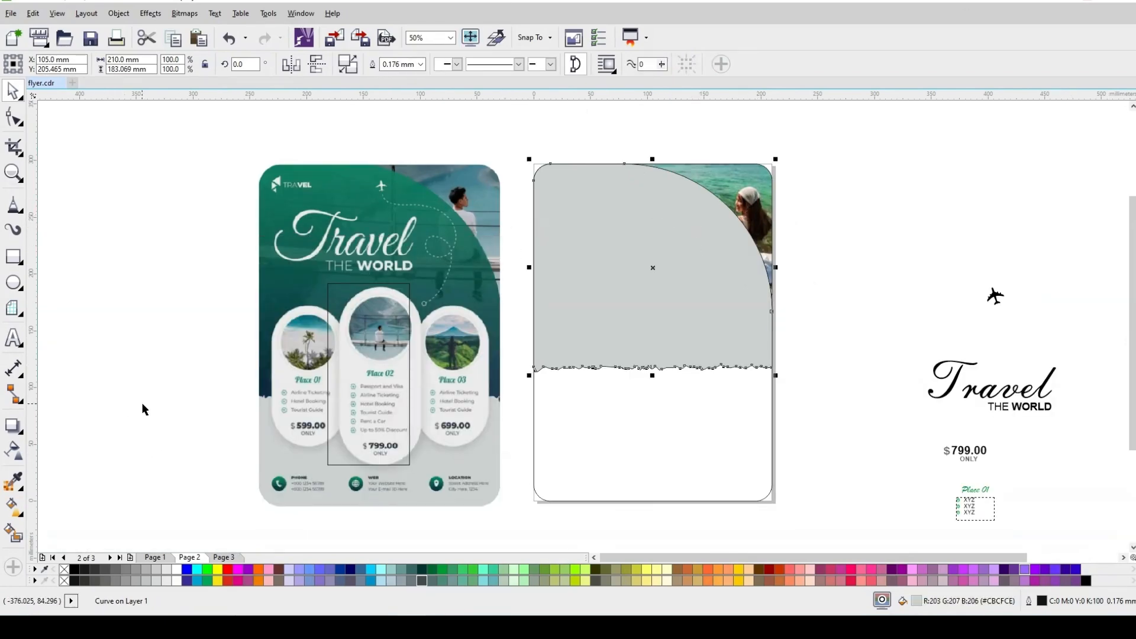
{"action": "key", "text": "Escape"}
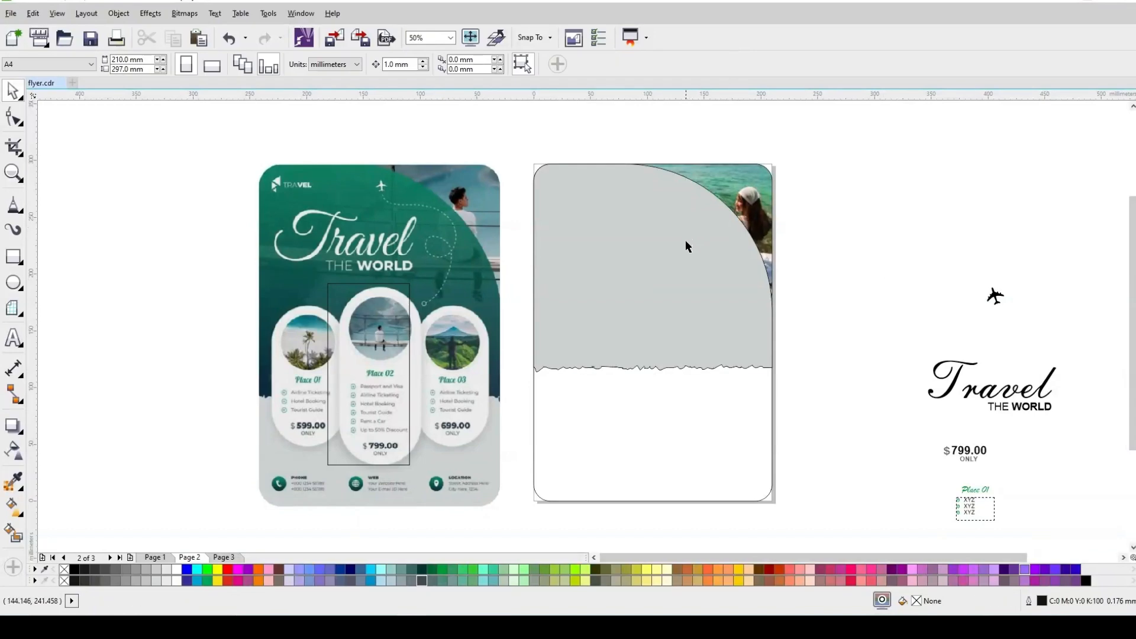
{"action": "left_click", "coordinate": [691, 245]}
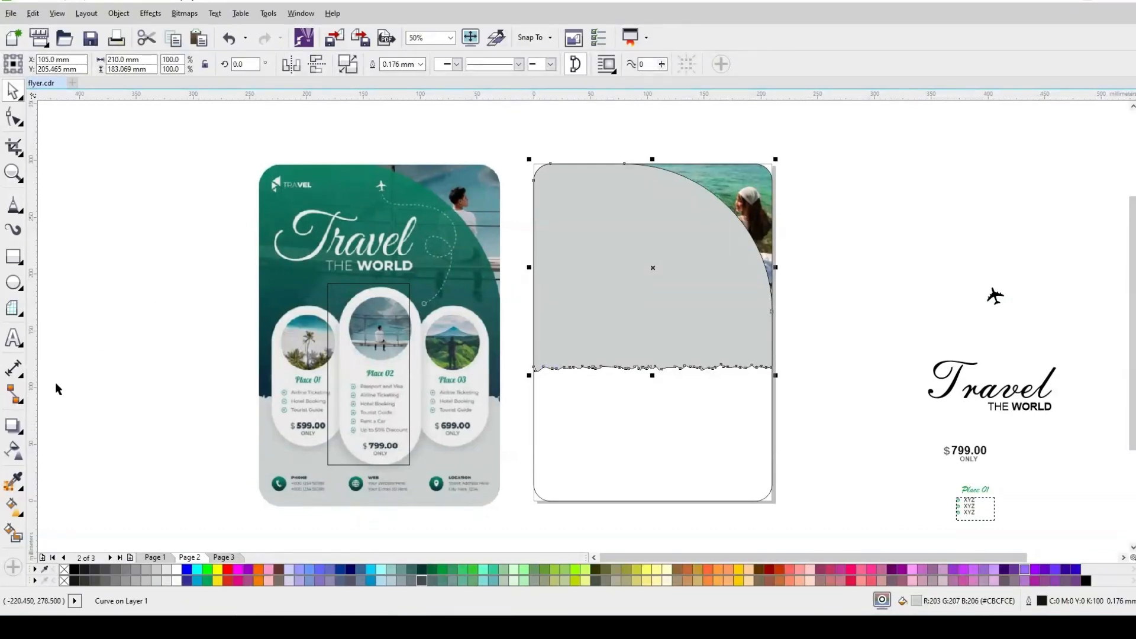
{"action": "left_click", "coordinate": [13, 481]}
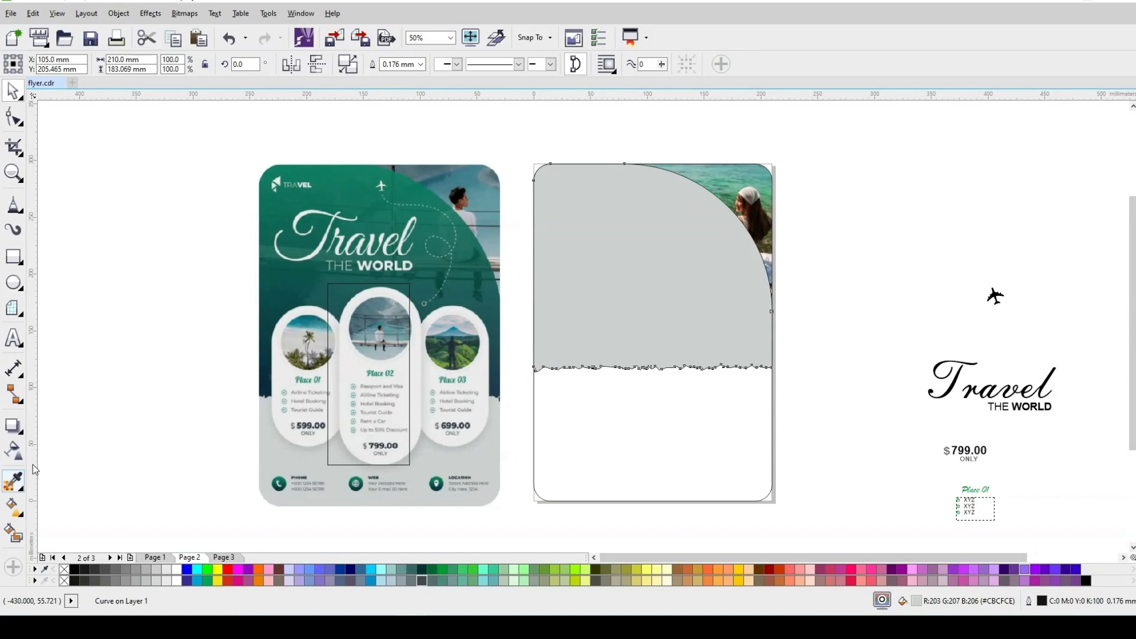
{"action": "left_click", "coordinate": [275, 168]}
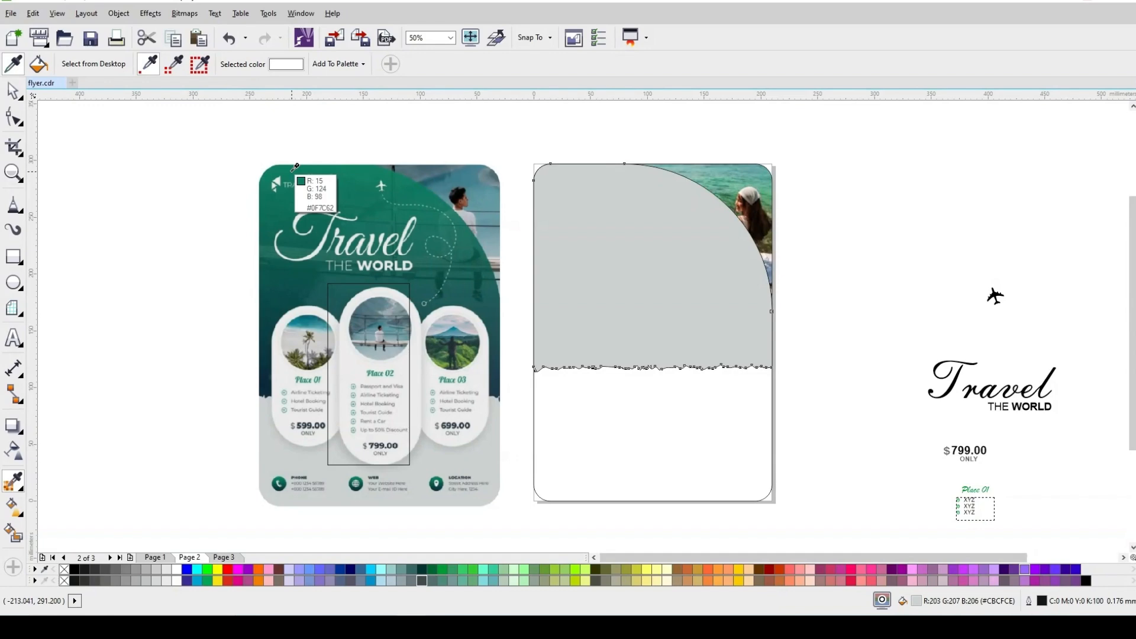
{"action": "left_click", "coordinate": [297, 167]}
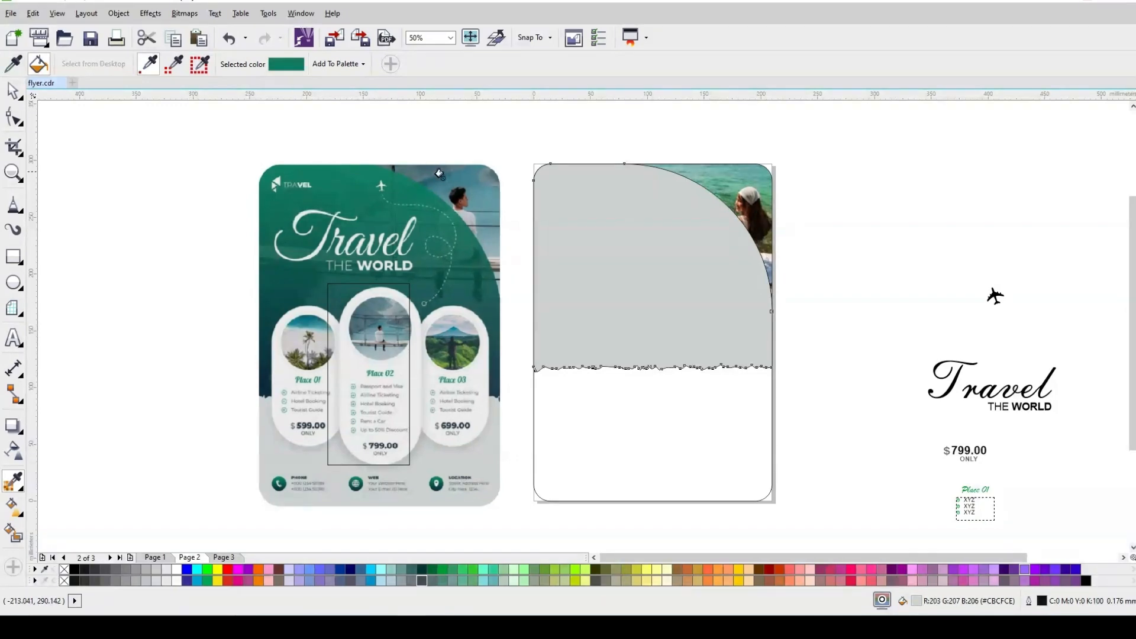
{"action": "left_click", "coordinate": [642, 235]}
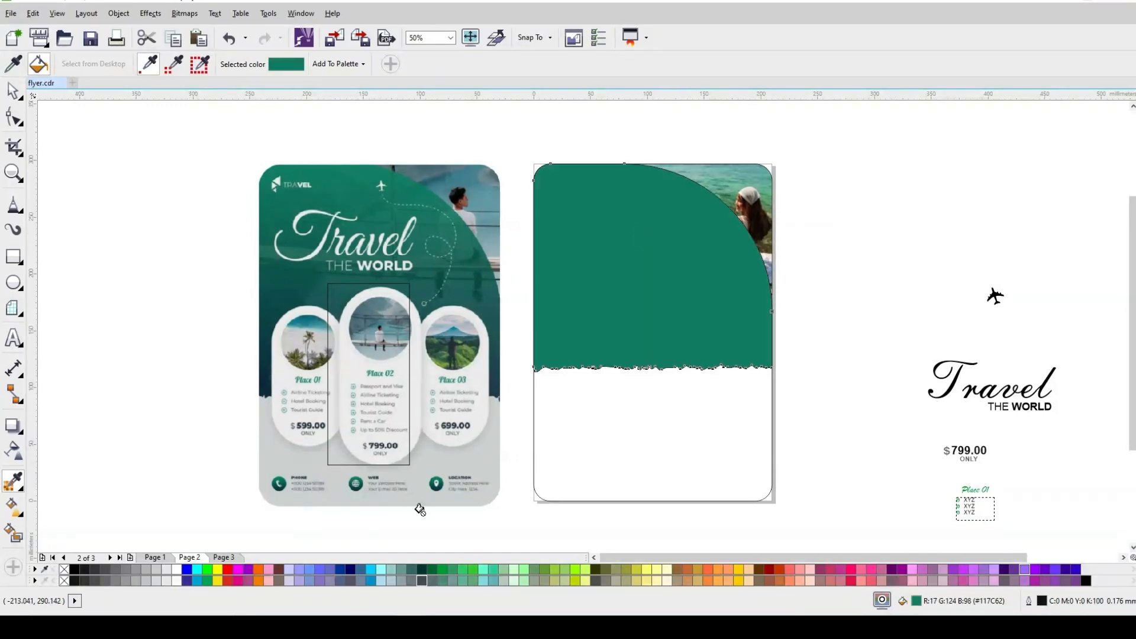
Give the torn-edge shape a vertical fountain fill from green at the top to dark navy #0D2A3C, sampled from the reference, at the bottom.
{"action": "left_click", "coordinate": [15, 512]}
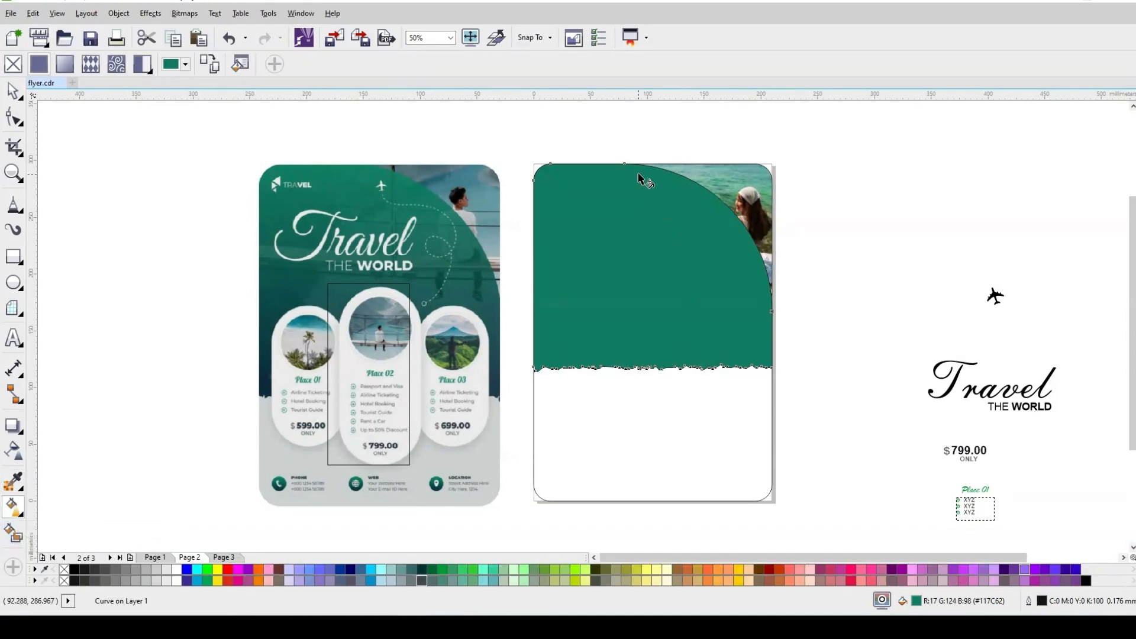
{"action": "left_click_drag", "start_coordinate": [638, 172], "coordinate": [635, 366]}
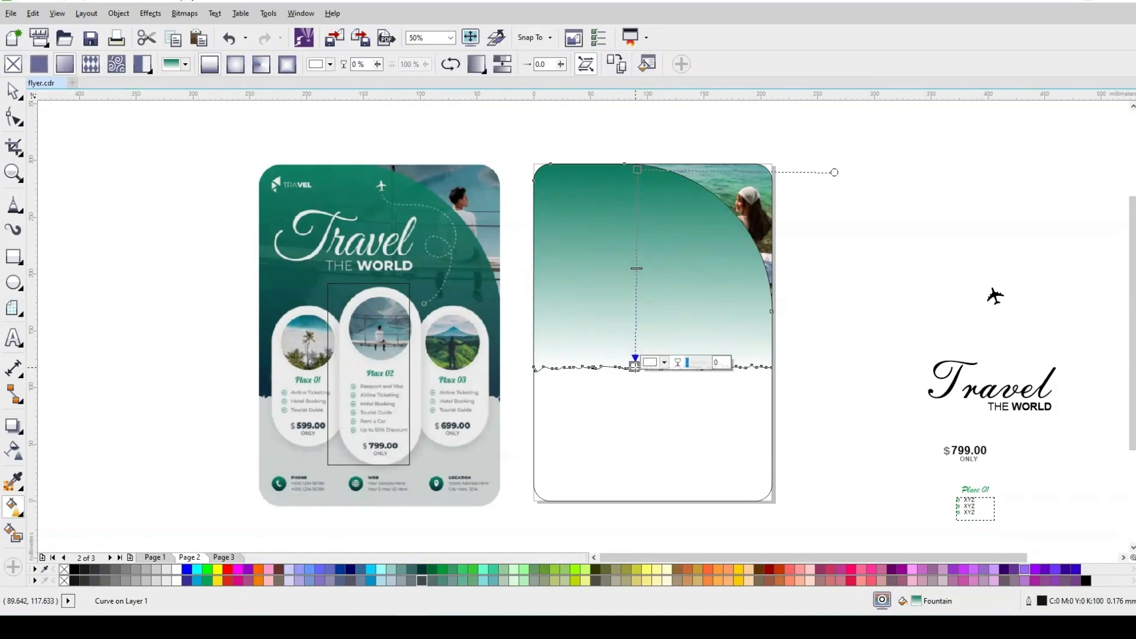
{"action": "left_click", "coordinate": [665, 363]}
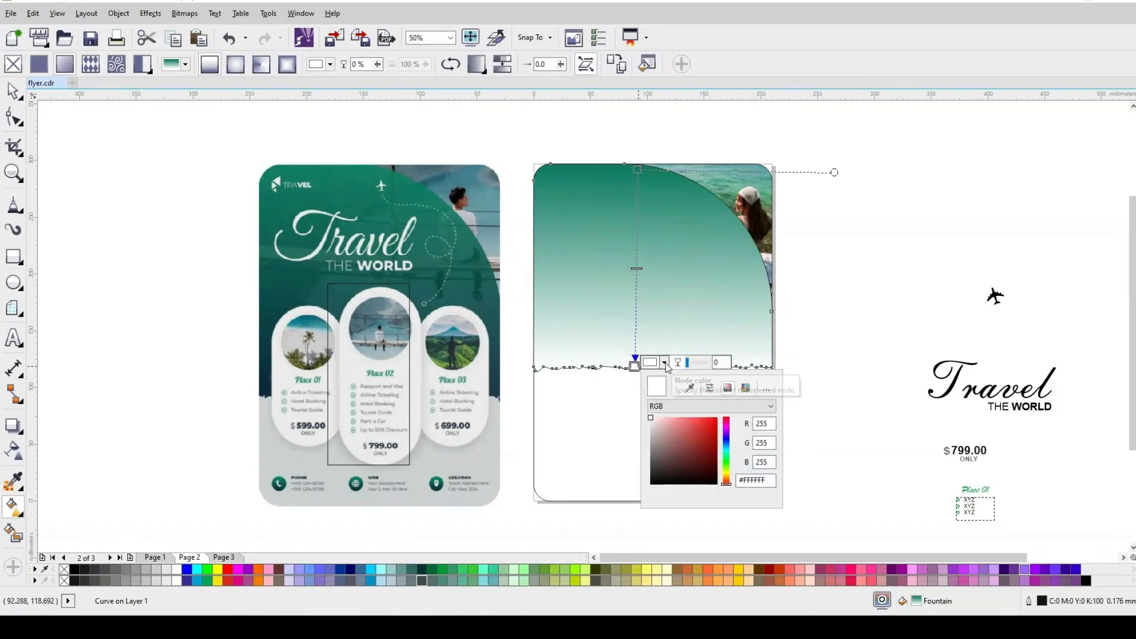
{"action": "left_click", "coordinate": [690, 388]}
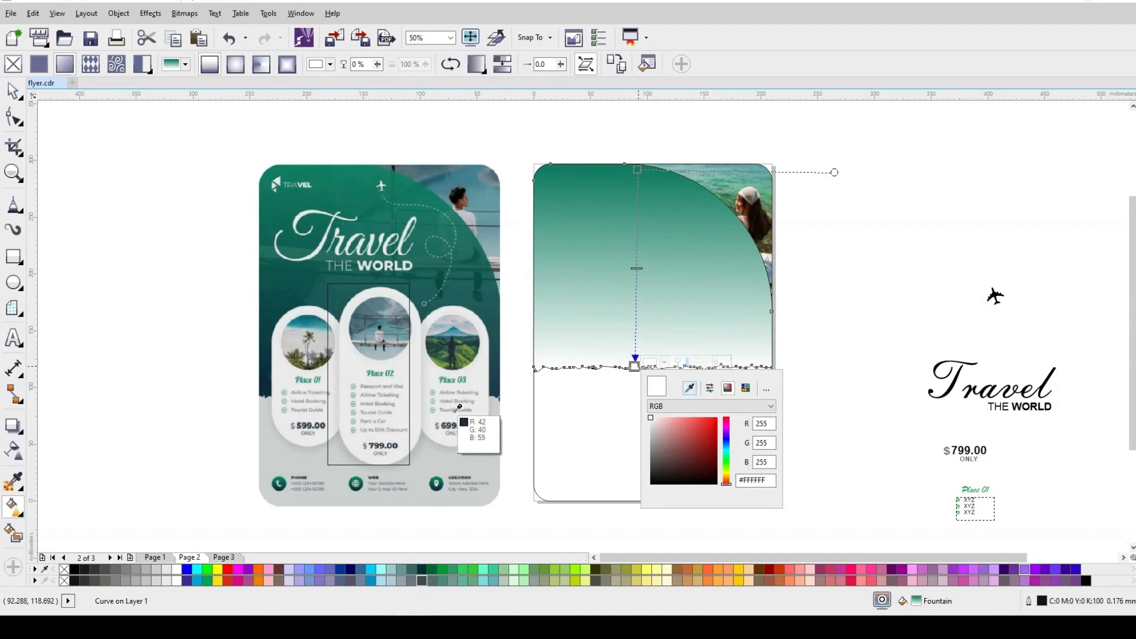
{"action": "left_click", "coordinate": [268, 377]}
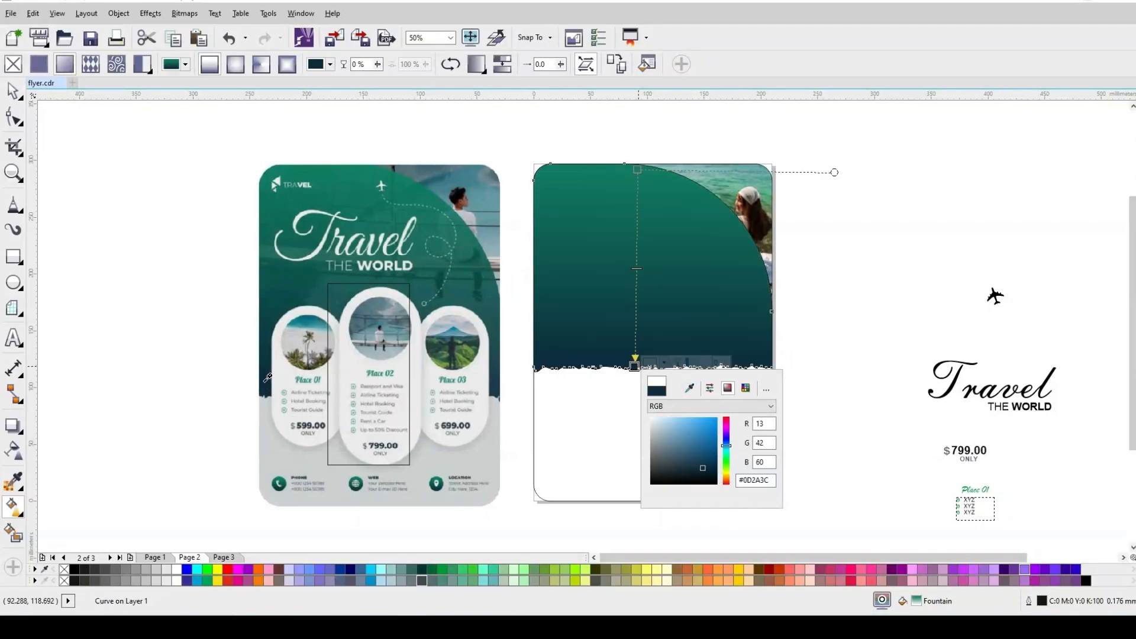
{"action": "left_click", "coordinate": [824, 370]}
{"action": "left_click", "coordinate": [636, 168]}
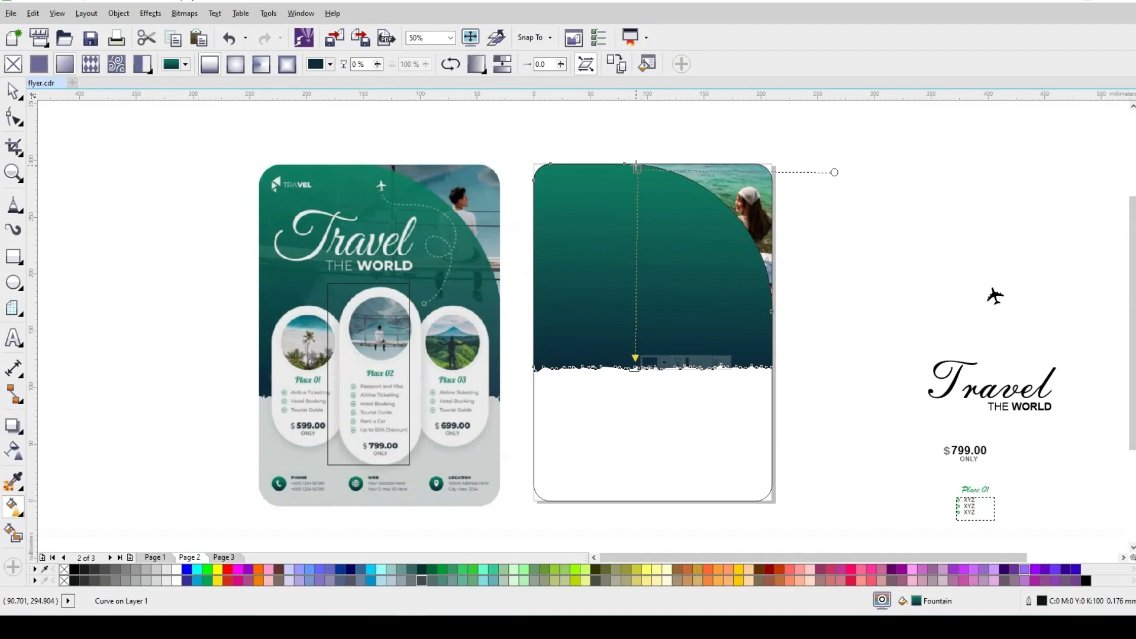
{"action": "left_click", "coordinate": [12, 89]}
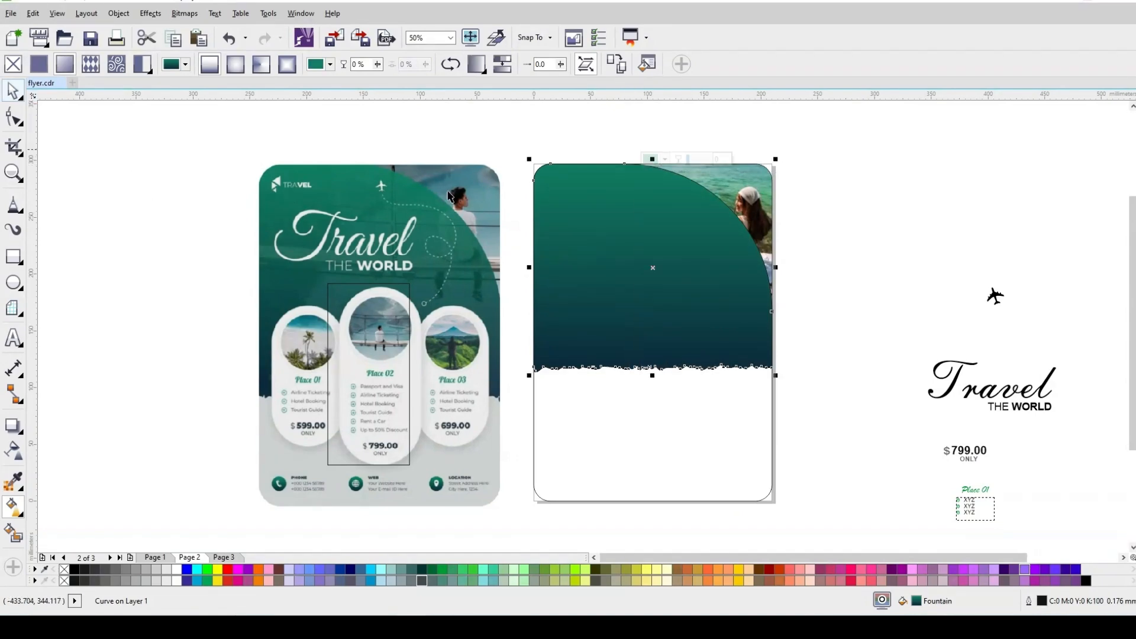
Apply a top-to-bottom linear transparency to the gradient shape, raise its lower node above the torn edge and set that node to 0%.
{"action": "scroll", "coordinate": [686, 267], "scroll_direction": "up", "scroll_amount": 1}
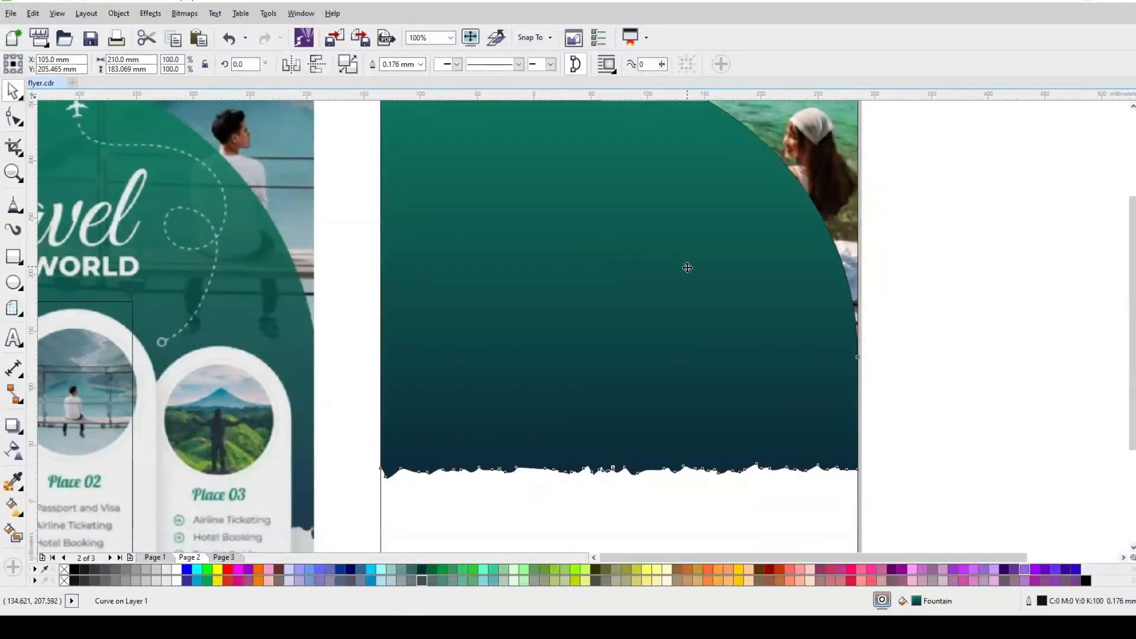
{"action": "scroll", "coordinate": [687, 268], "scroll_direction": "down", "scroll_amount": 2}
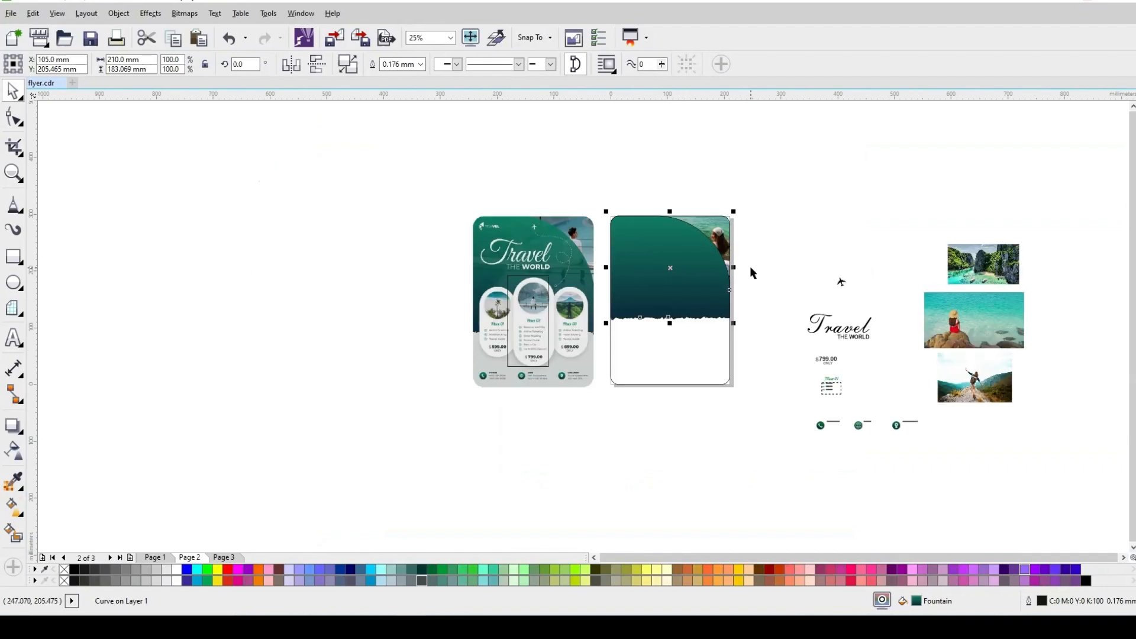
{"action": "scroll", "coordinate": [751, 266], "scroll_direction": "up", "scroll_amount": 1}
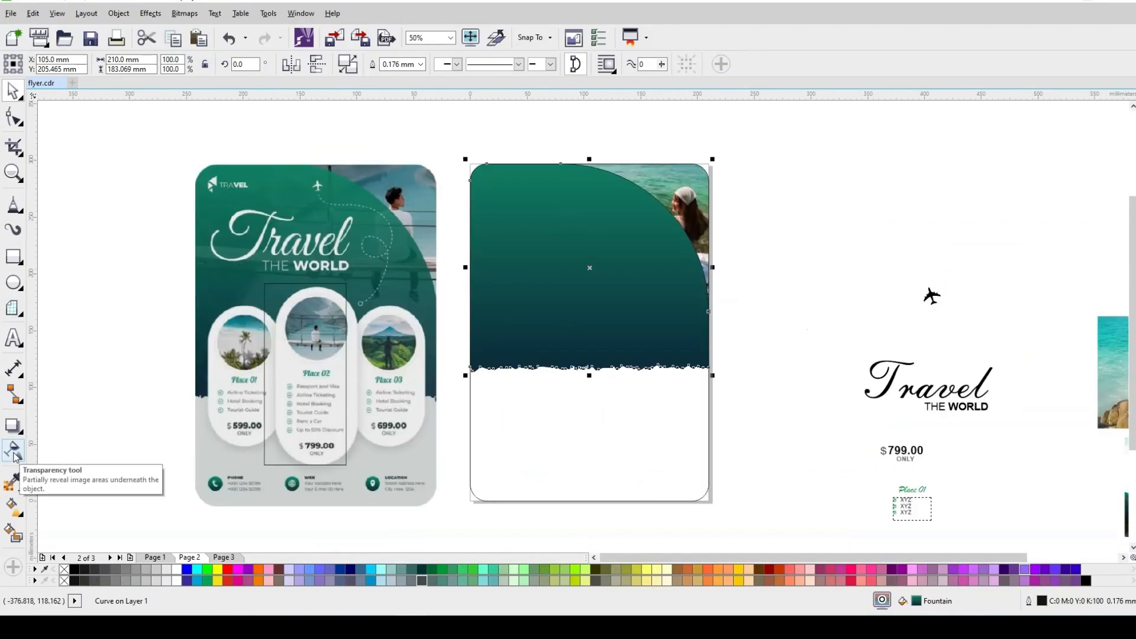
{"action": "left_click", "coordinate": [14, 452]}
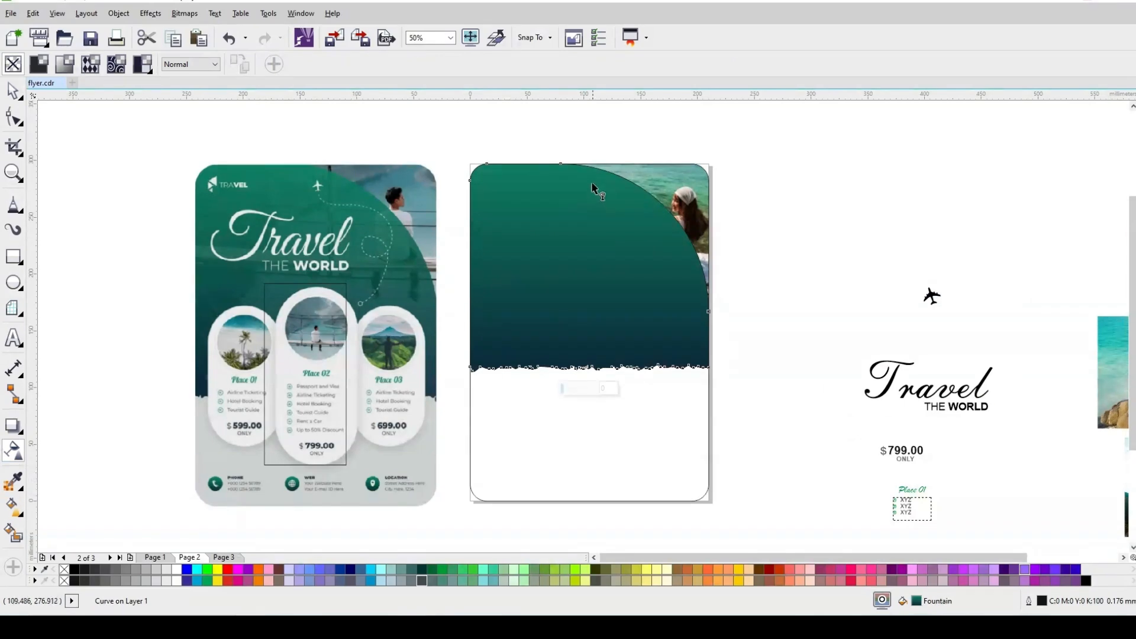
{"action": "left_click_drag", "start_coordinate": [594, 230], "coordinate": [594, 359]}
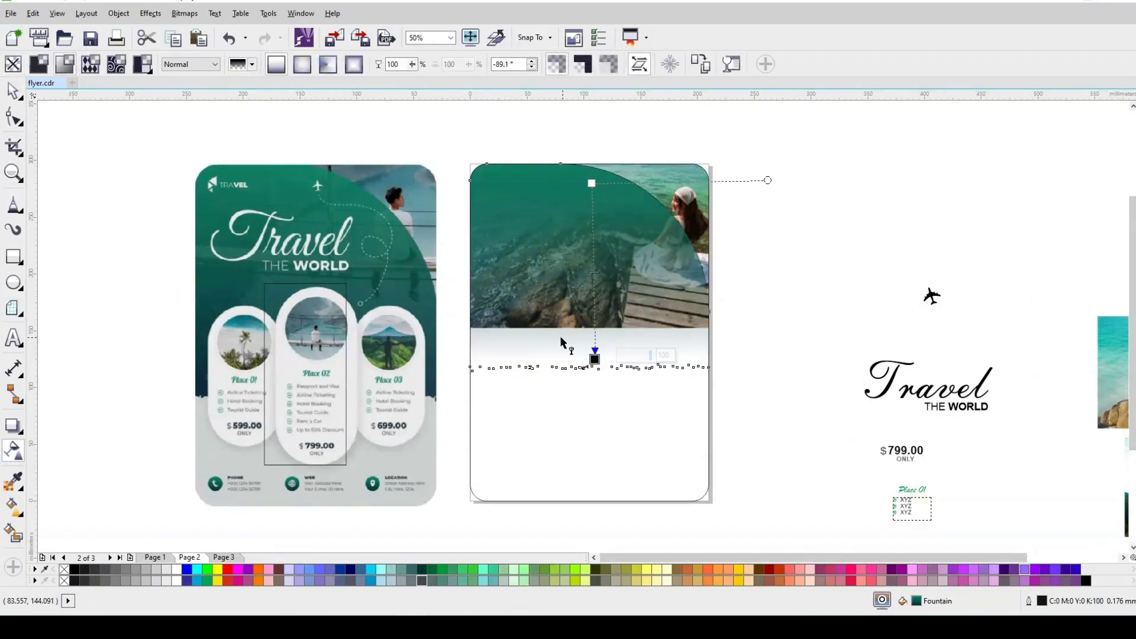
{"action": "scroll", "coordinate": [588, 339], "scroll_direction": "up", "scroll_amount": 2}
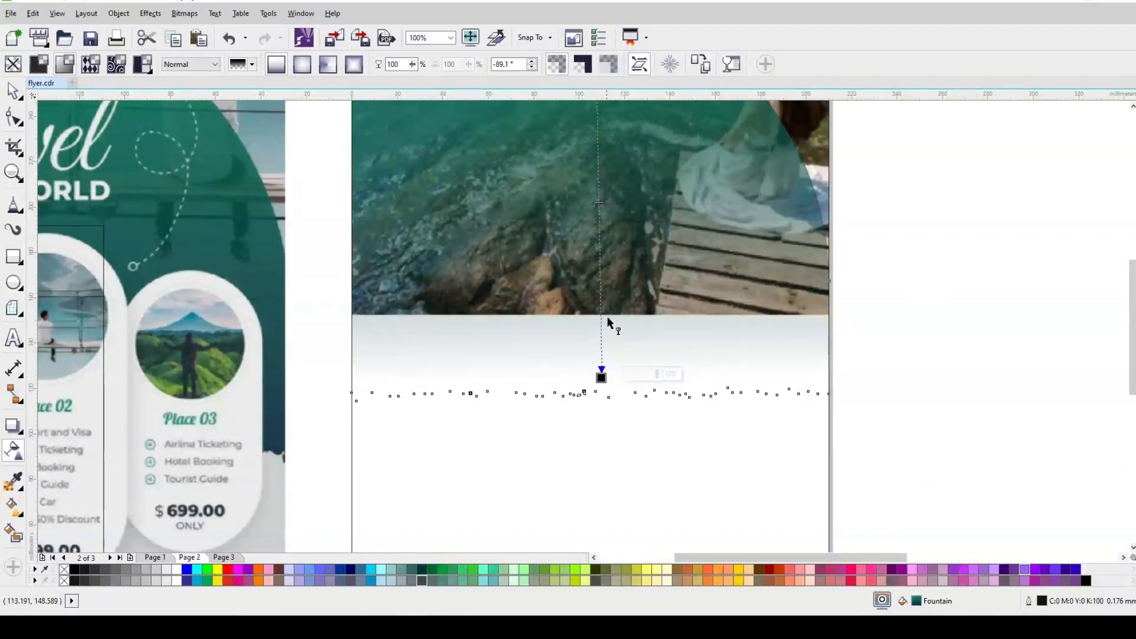
{"action": "left_click_drag", "start_coordinate": [601, 377], "coordinate": [626, 309]}
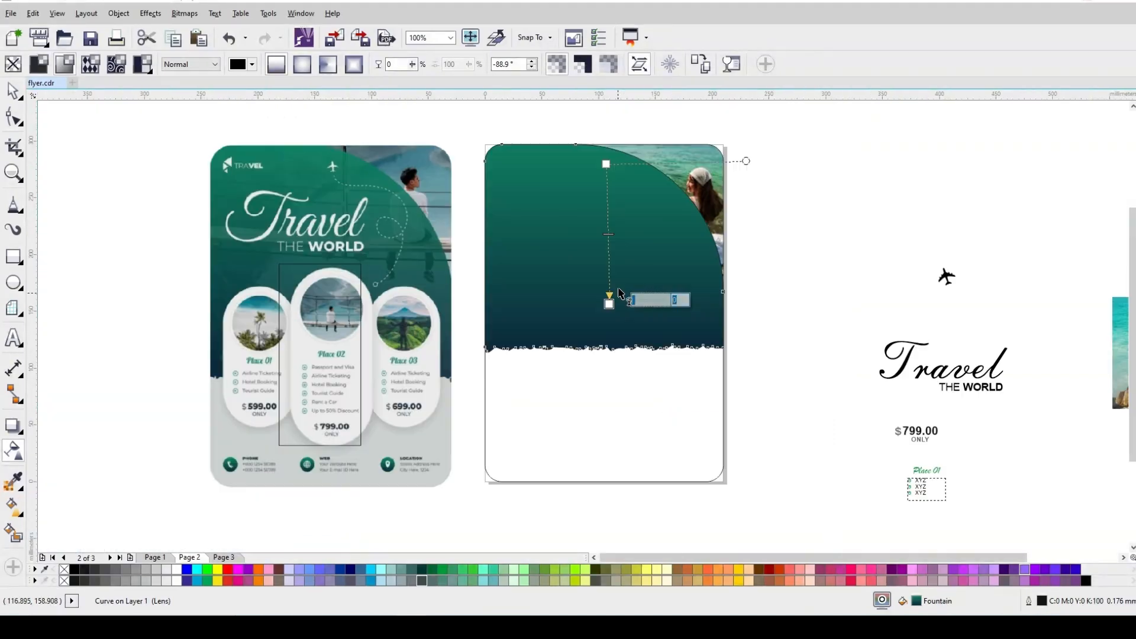
Set the transparency's upper node to 50% and move it close to the shape's top edge, straightening the transparency direction.
{"action": "scroll", "coordinate": [620, 303], "scroll_direction": "down", "scroll_amount": 2}
{"action": "left_click_drag", "start_coordinate": [609, 164], "coordinate": [647, 160]}
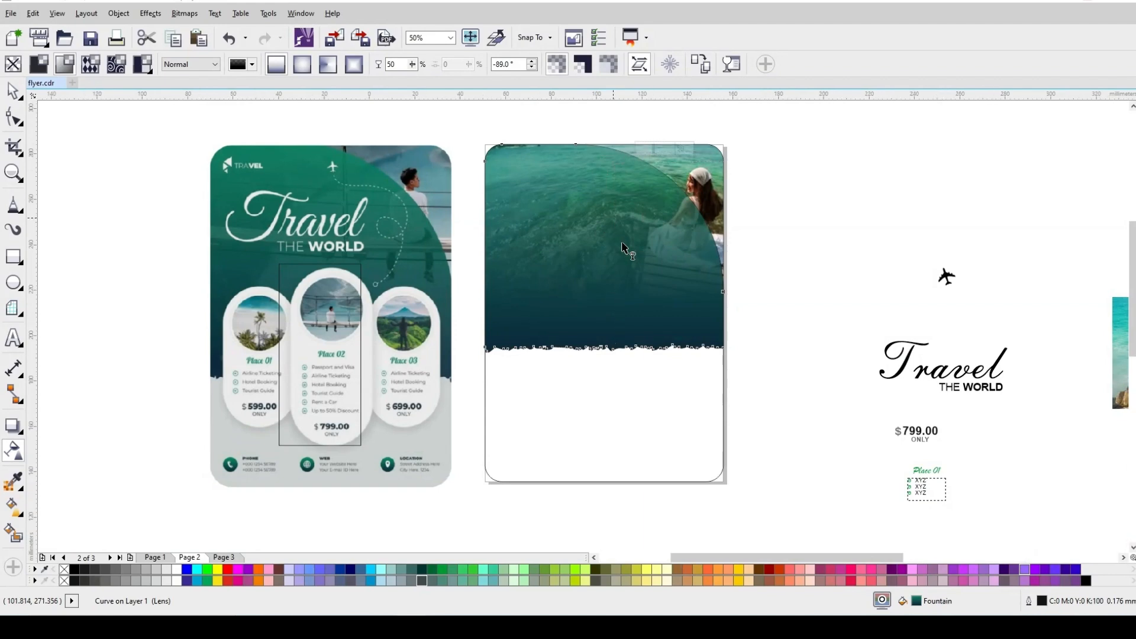
{"action": "scroll", "coordinate": [600, 173], "scroll_direction": "up", "scroll_amount": 2}
{"action": "left_click_drag", "start_coordinate": [613, 152], "coordinate": [617, 129]}
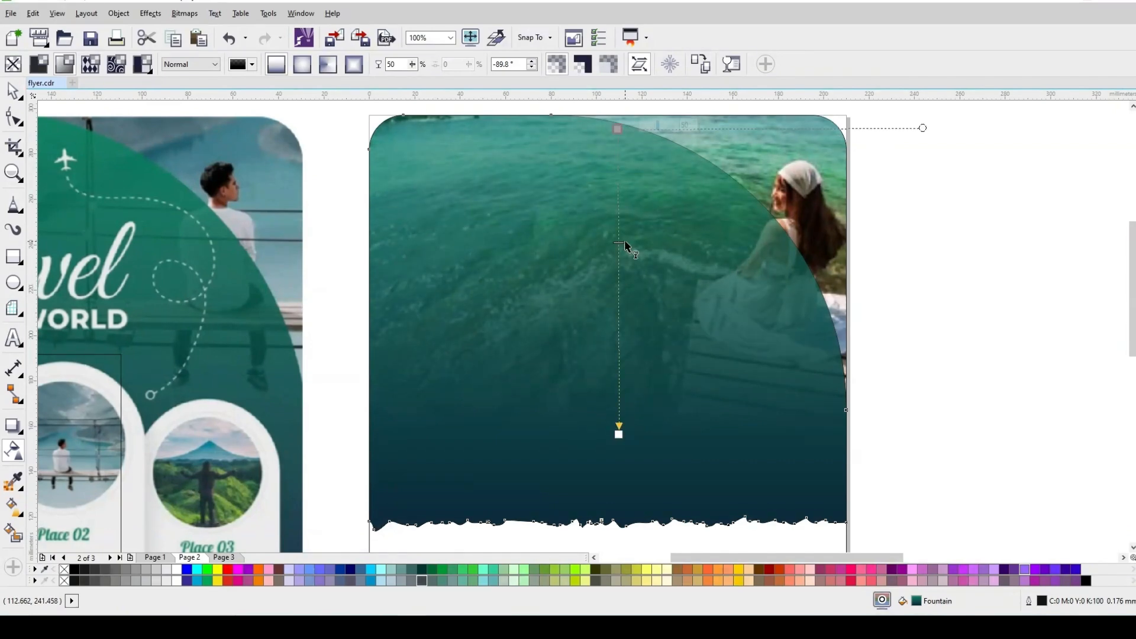
{"action": "scroll", "coordinate": [652, 314], "scroll_direction": "down", "scroll_amount": 2}
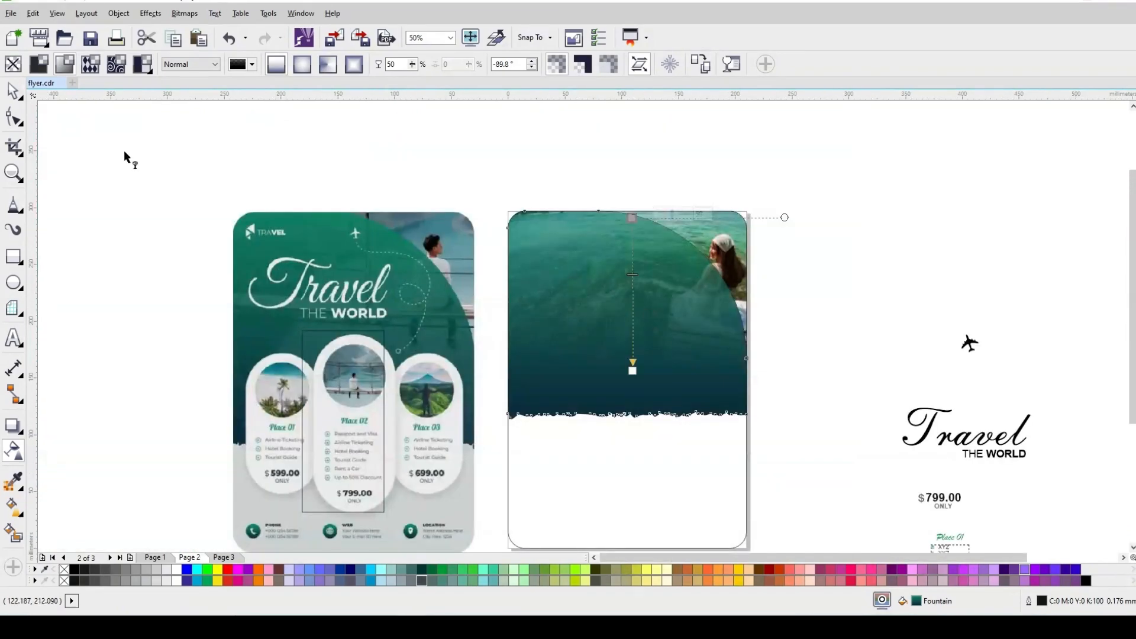
{"action": "left_click", "coordinate": [13, 90]}
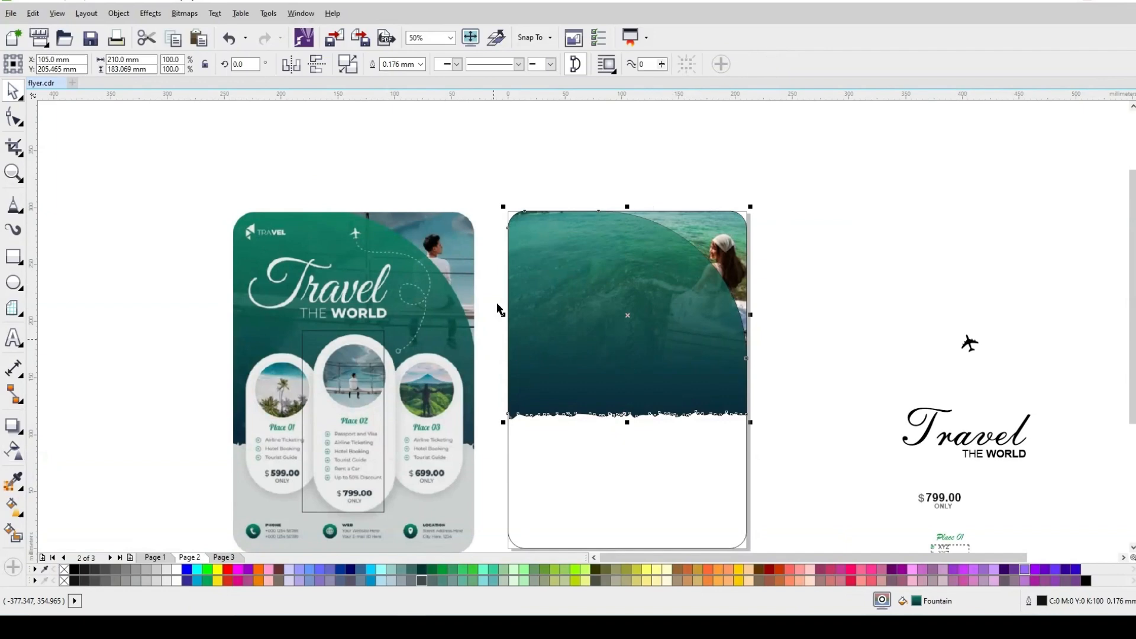
Fill the flyer's rounded background rectangle with light grey #E6E6E6 below the torn edge.
{"action": "scroll", "coordinate": [659, 419], "scroll_direction": "down", "scroll_amount": 2}
{"action": "left_click", "coordinate": [664, 370]}
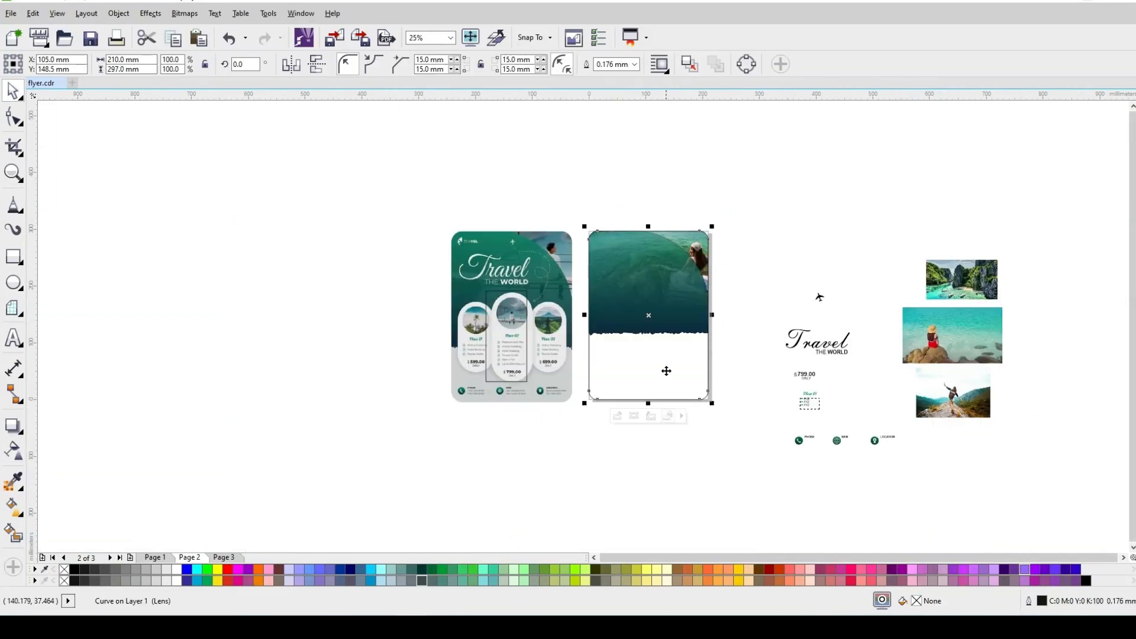
{"action": "scroll", "coordinate": [665, 371], "scroll_direction": "up", "scroll_amount": 2}
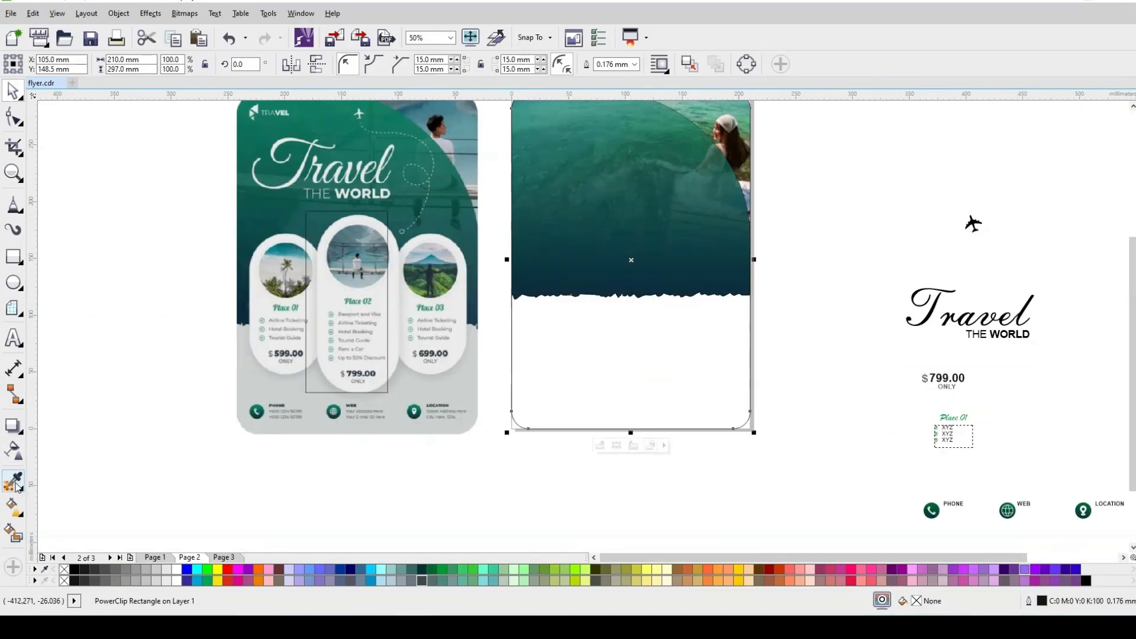
{"action": "left_click", "coordinate": [166, 572]}
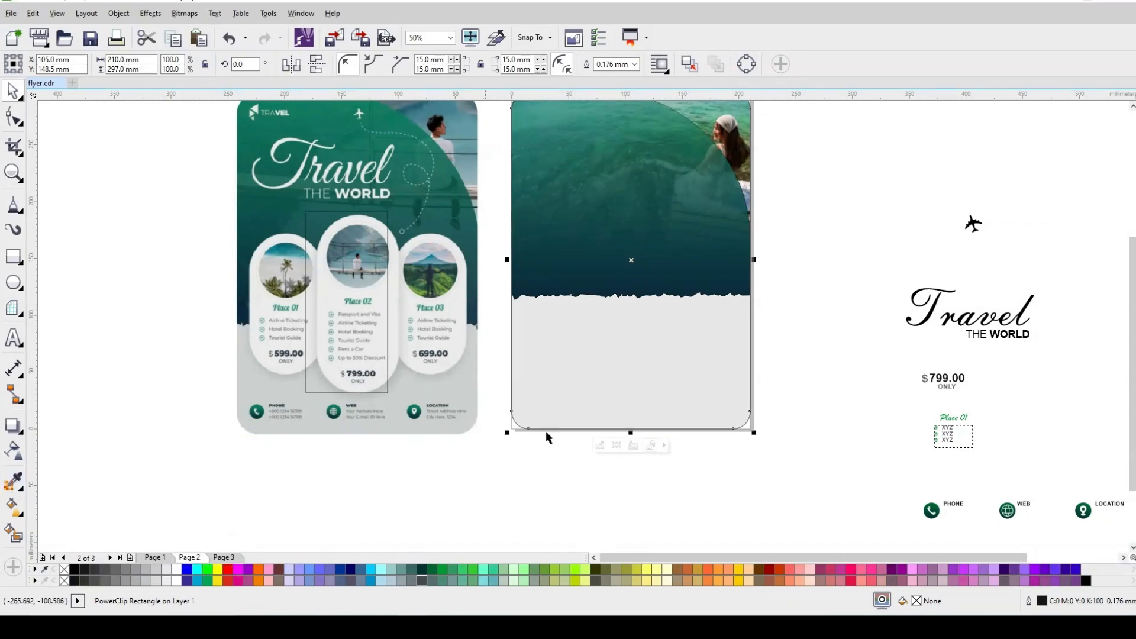
{"action": "scroll", "coordinate": [684, 256], "scroll_direction": "up", "scroll_amount": 2}
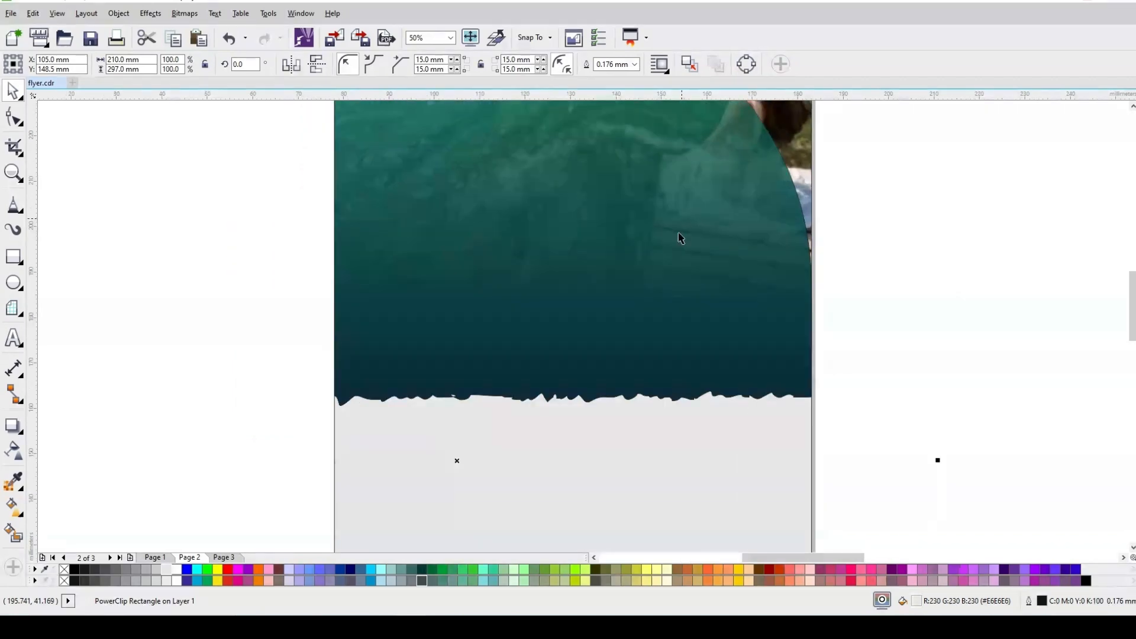
{"action": "scroll", "coordinate": [674, 277], "scroll_direction": "down", "scroll_amount": 2}
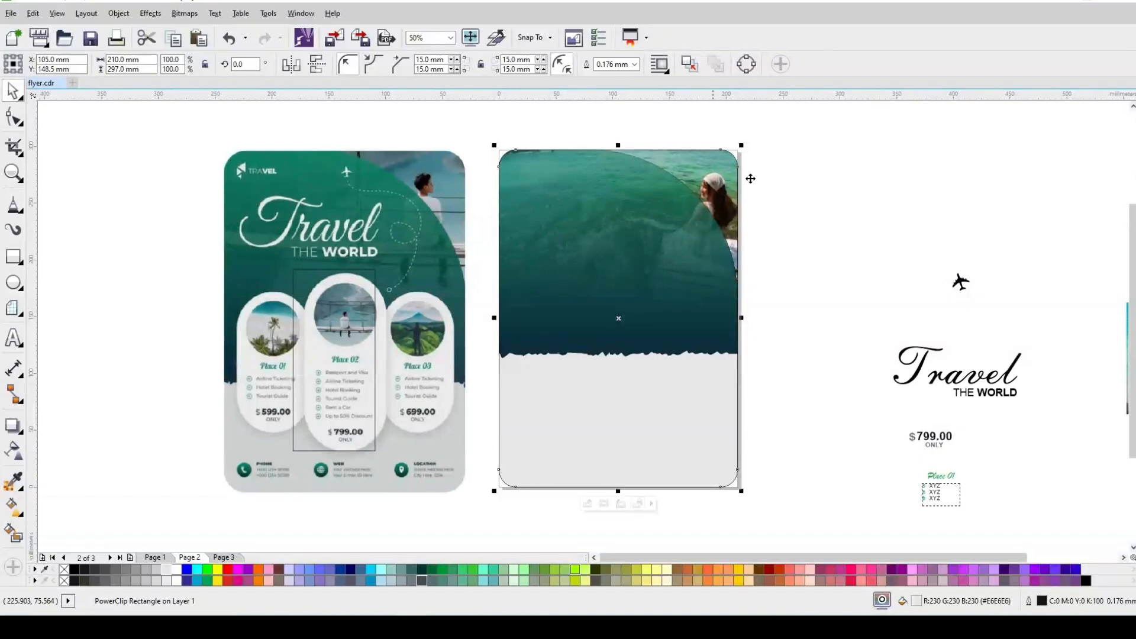
{"action": "left_click", "coordinate": [815, 219]}
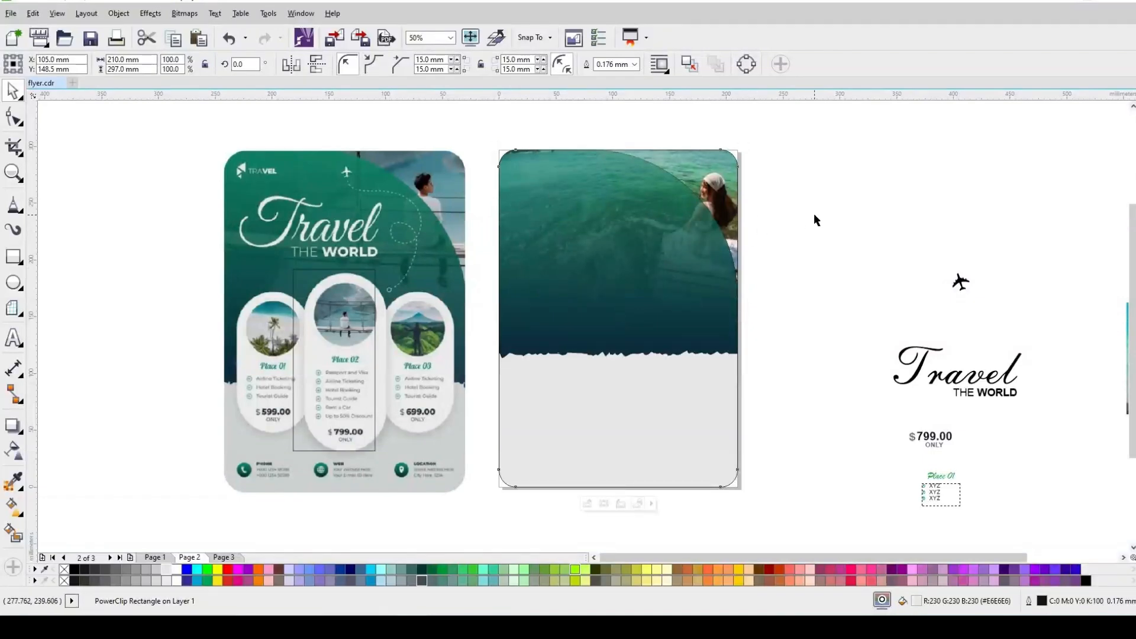
Place the "Travel THE WORLD" title on the upper green area, colour it white and enlarge it to about 124 mm wide.
{"action": "left_click", "coordinate": [991, 385]}
{"action": "left_click_drag", "start_coordinate": [991, 384], "coordinate": [595, 213]}
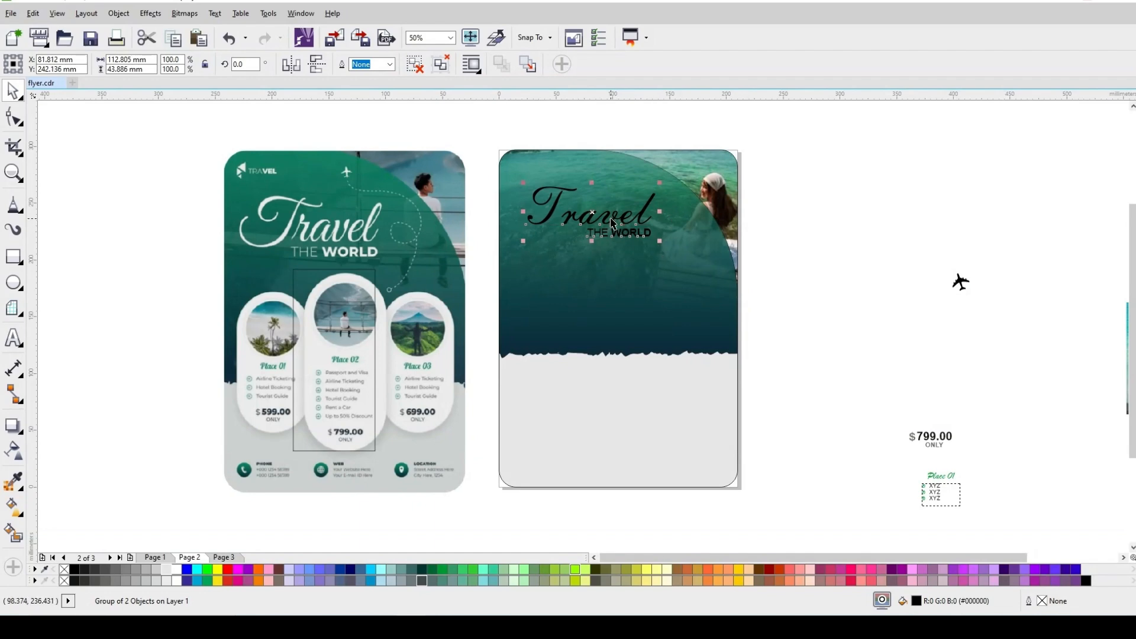
{"action": "left_click_drag", "start_coordinate": [594, 214], "coordinate": [592, 225]}
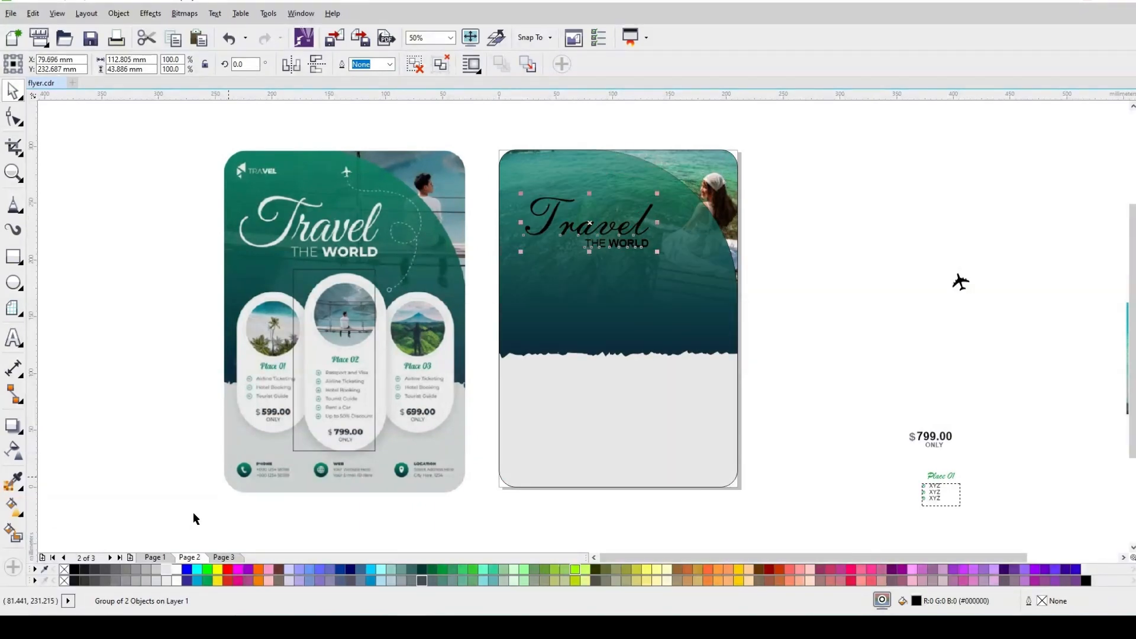
{"action": "left_click", "coordinate": [175, 570]}
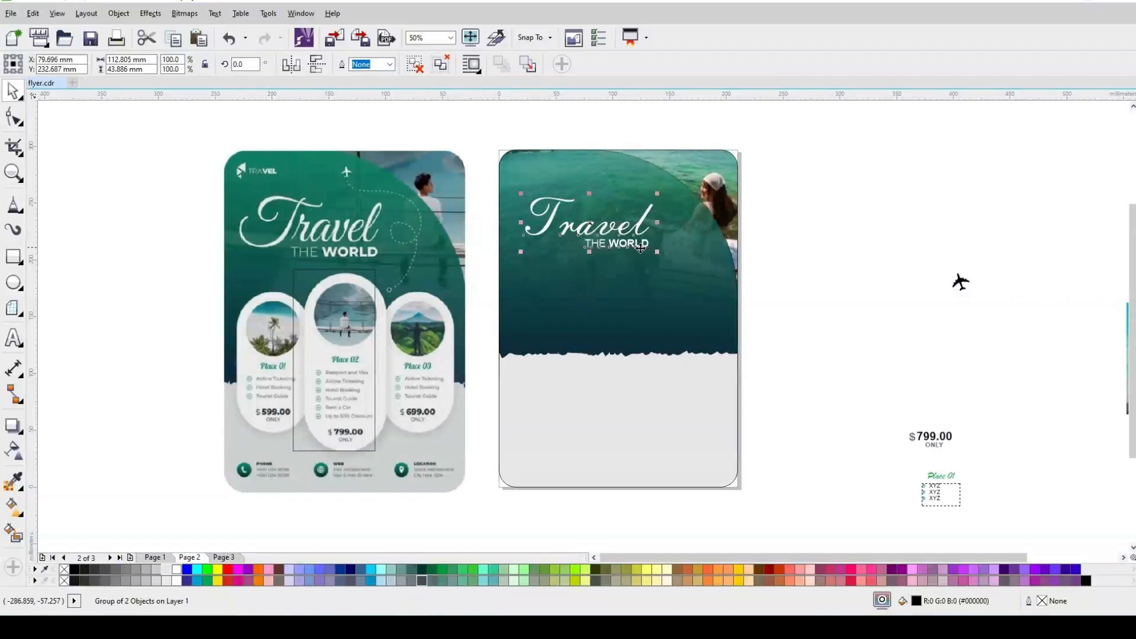
{"action": "left_click_drag", "start_coordinate": [657, 193], "coordinate": [663, 189]}
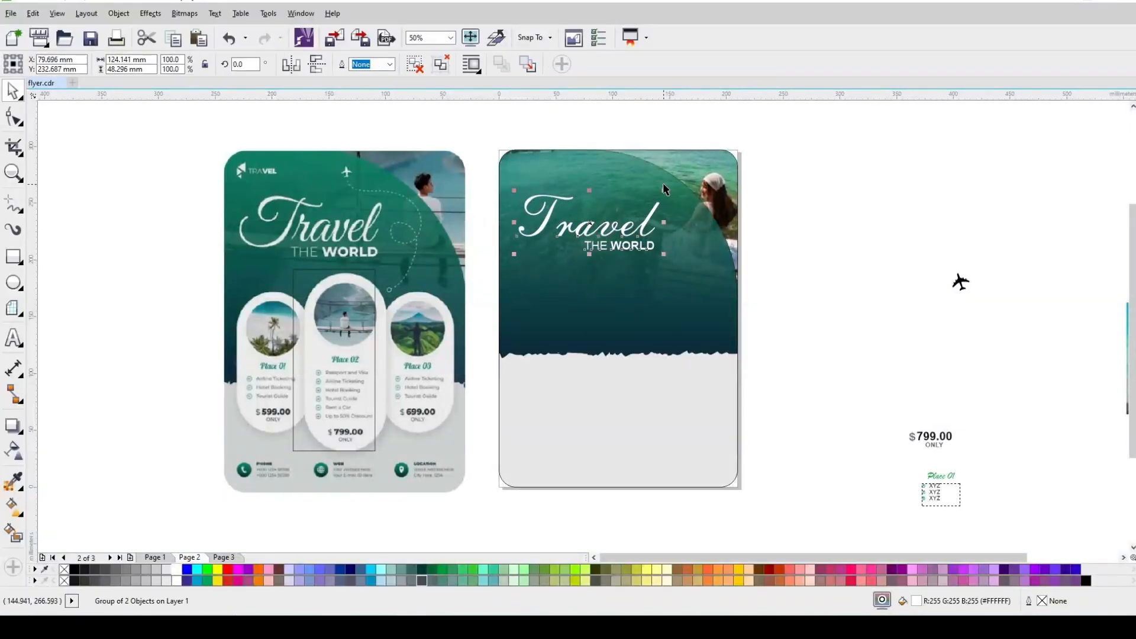
{"action": "left_click", "coordinate": [795, 239]}
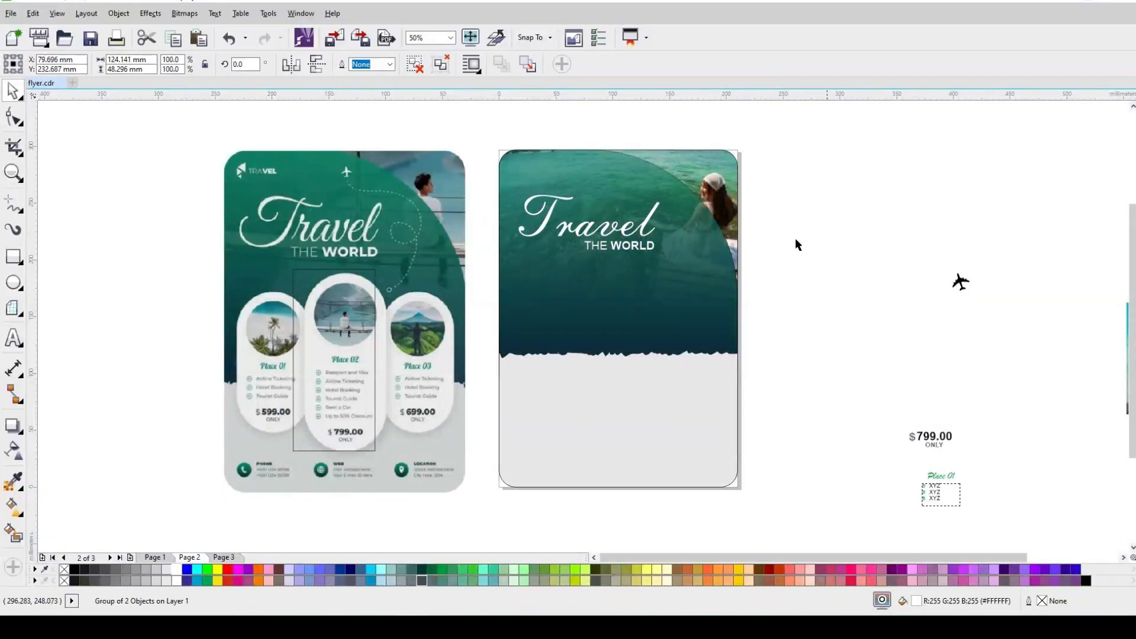
Draw an upright rectangle about 57 × 137 mm across the torn edge and fully round its corners into a capsule.
{"action": "left_click", "coordinate": [13, 256]}
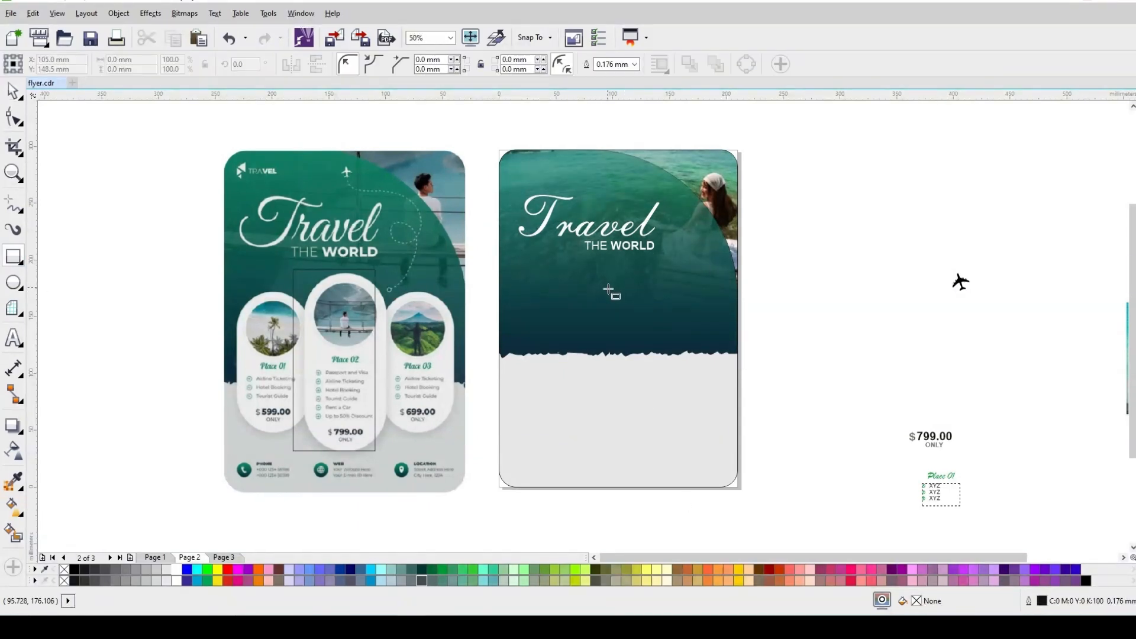
{"action": "left_click_drag", "start_coordinate": [608, 288], "coordinate": [673, 442]}
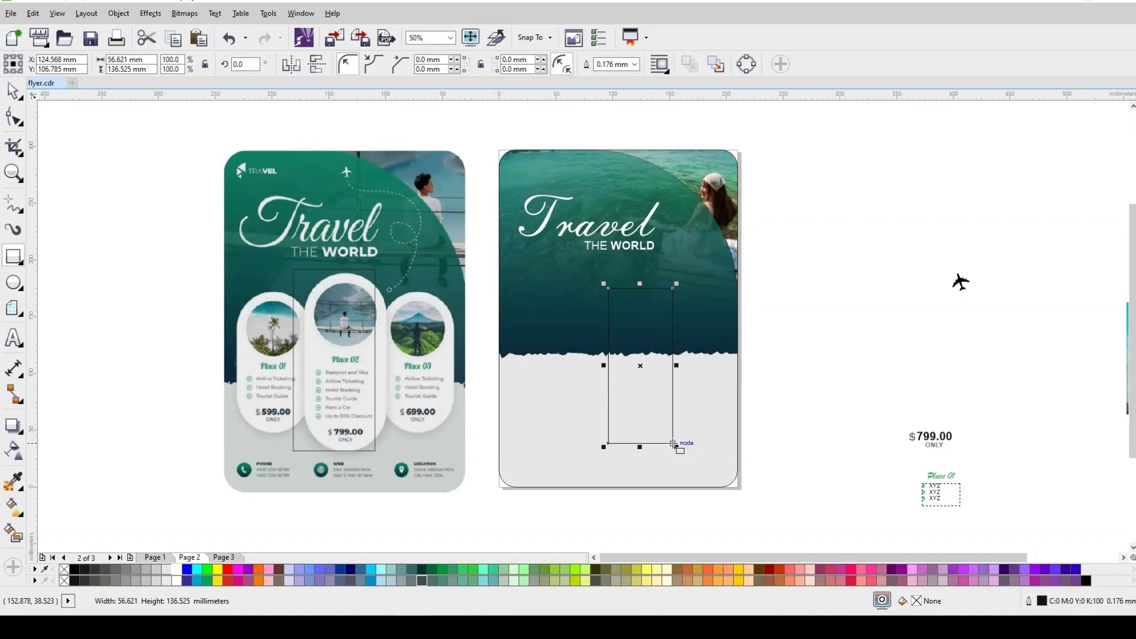
{"action": "left_click", "coordinate": [19, 122]}
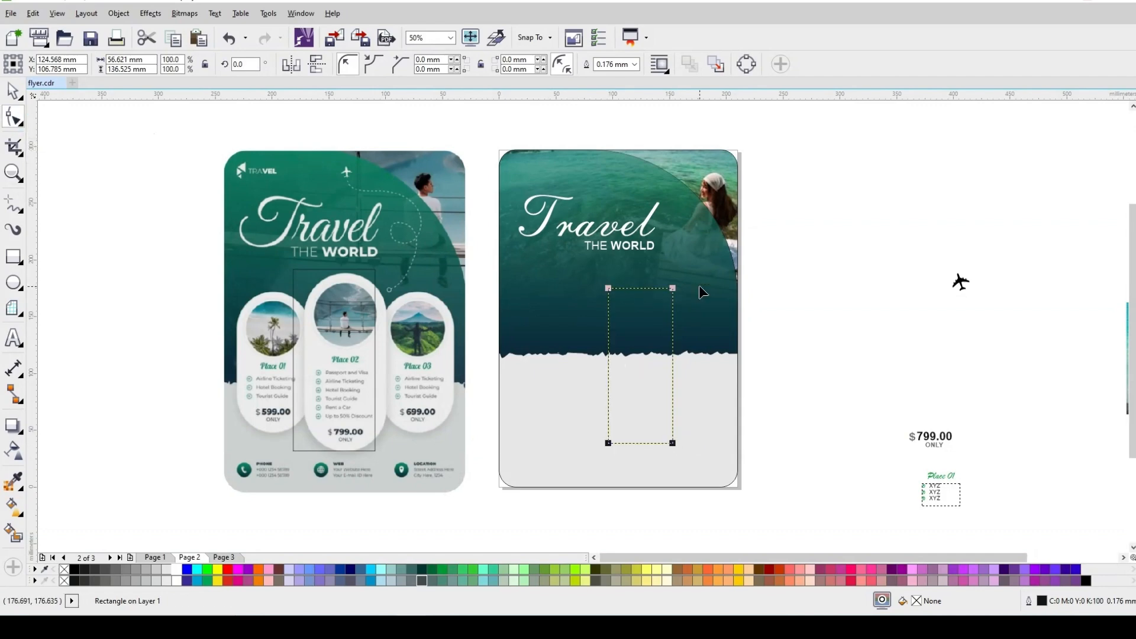
{"action": "left_click_drag", "start_coordinate": [673, 289], "coordinate": [661, 359]}
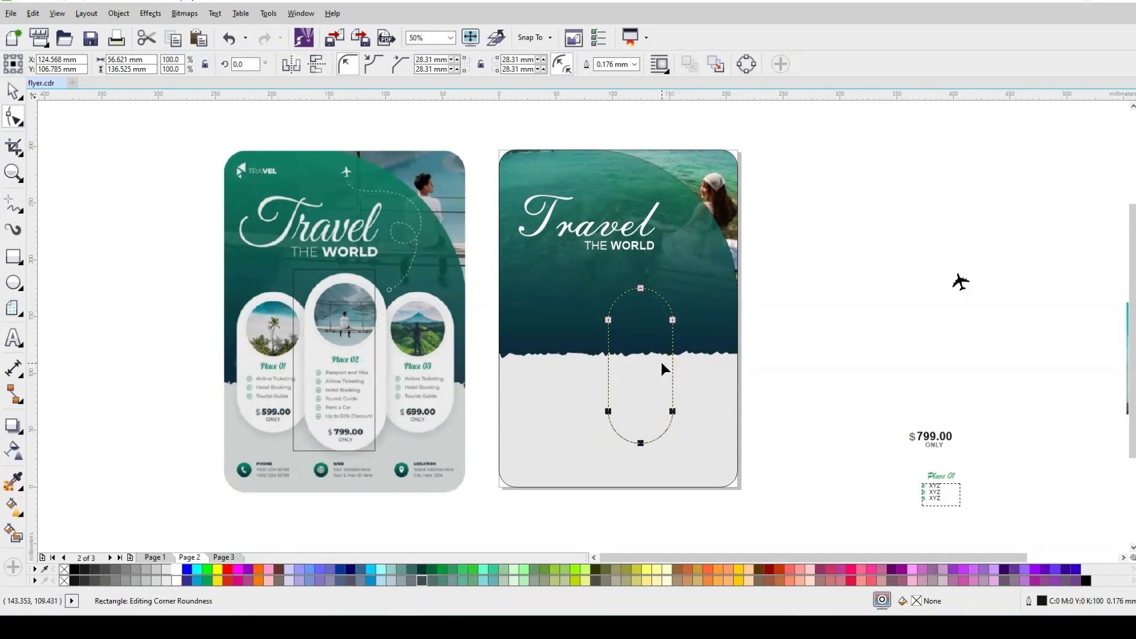
{"action": "left_click", "coordinate": [12, 90]}
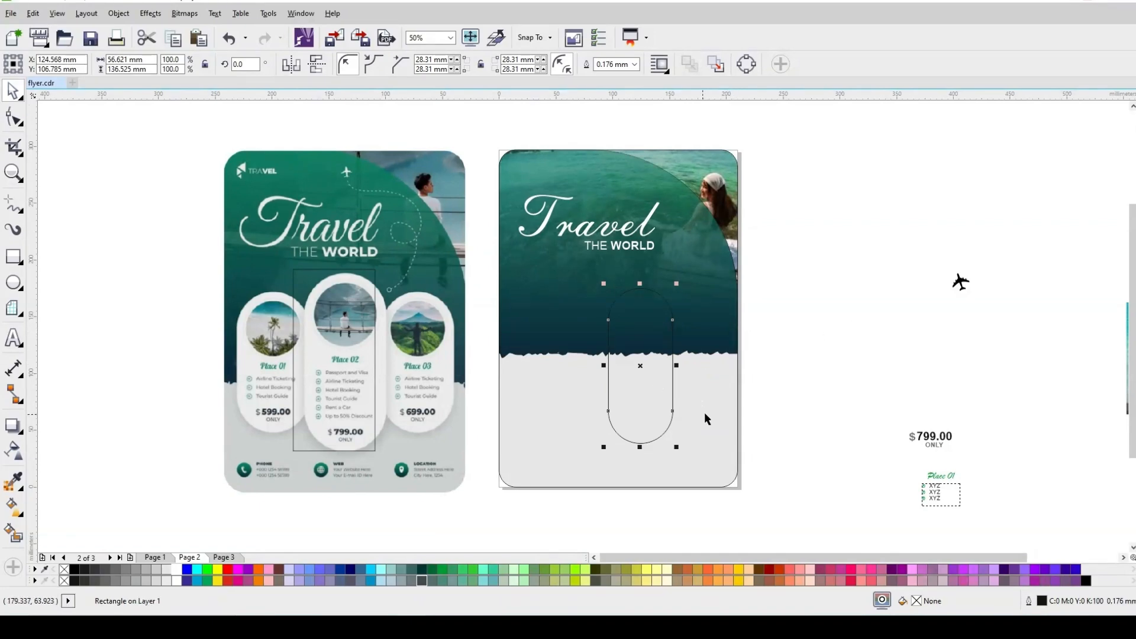
Centre the capsule horizontally on the flyer background and enlarge it to about 68 × 160 mm.
{"action": "left_click", "coordinate": [708, 414], "text": "shift"}
{"action": "key", "text": "c"}
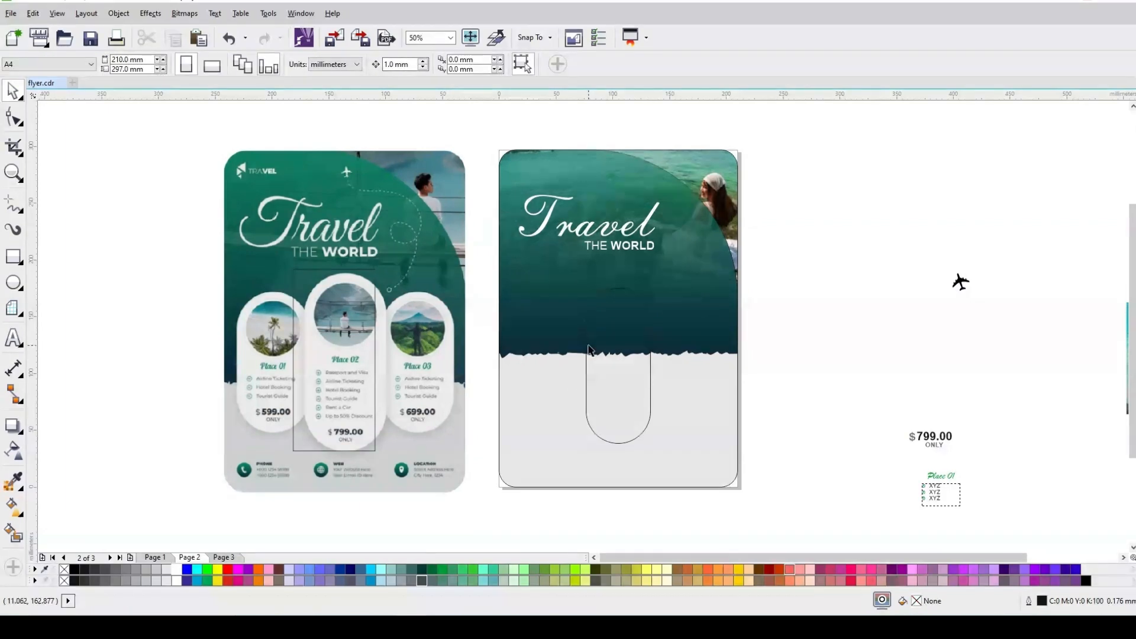
{"action": "left_click", "coordinate": [632, 334], "text": "shift"}
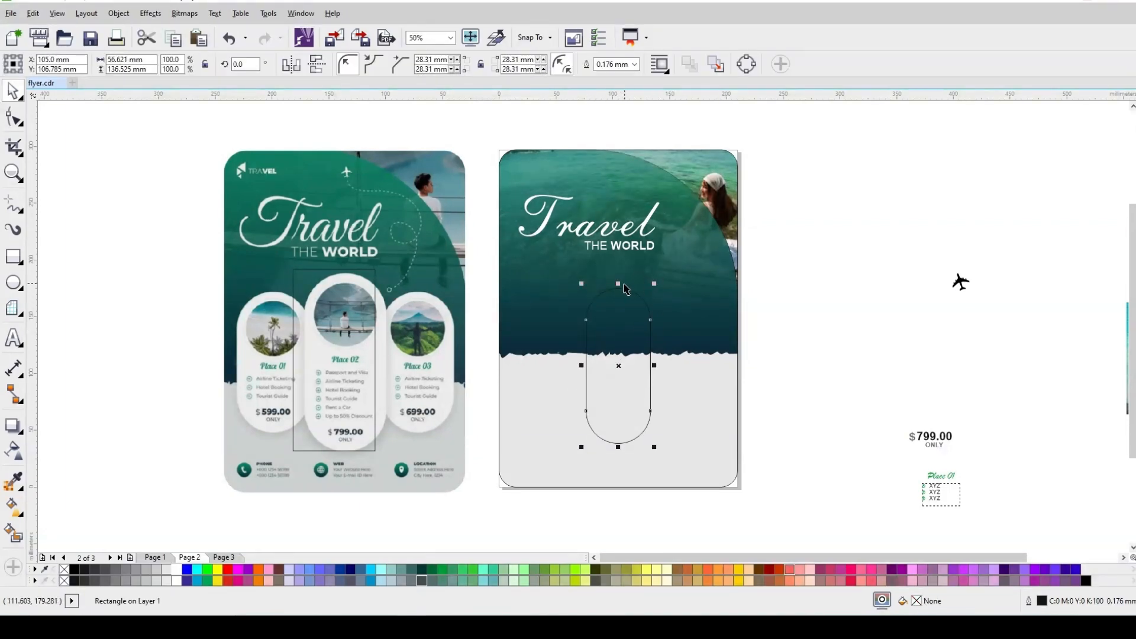
{"action": "left_click_drag", "start_coordinate": [619, 284], "coordinate": [621, 272]}
{"action": "left_click_drag", "start_coordinate": [654, 365], "coordinate": [660, 365]}
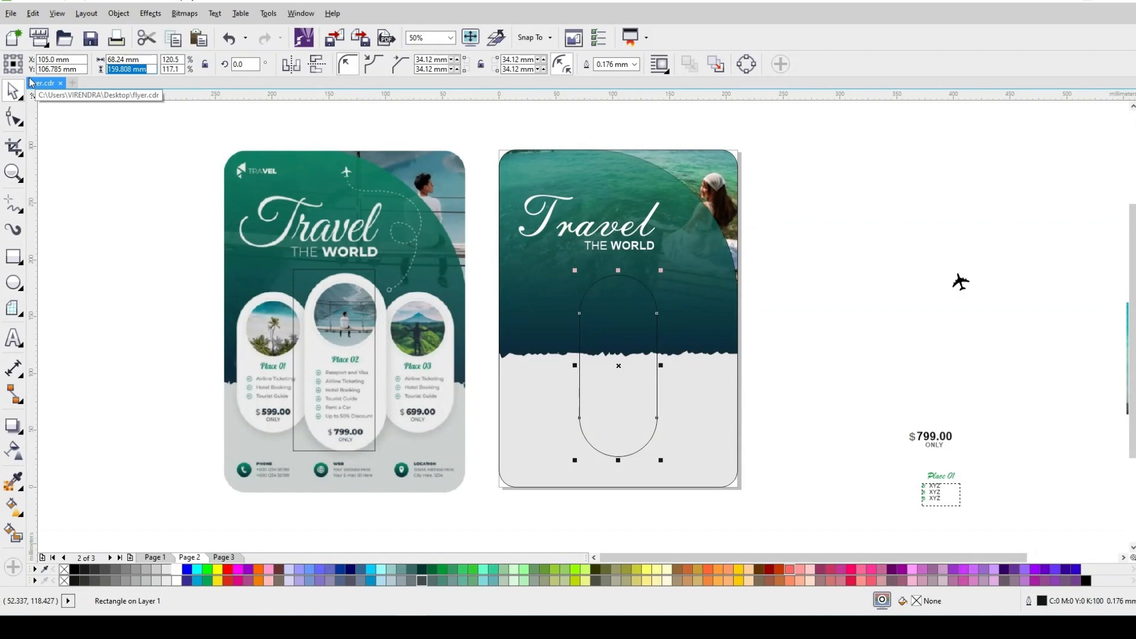
Set the capsule's height to 150 mm and nudge it up by 5 mm.
{"action": "type", "text": "150"}
{"action": "key", "text": "Return"}
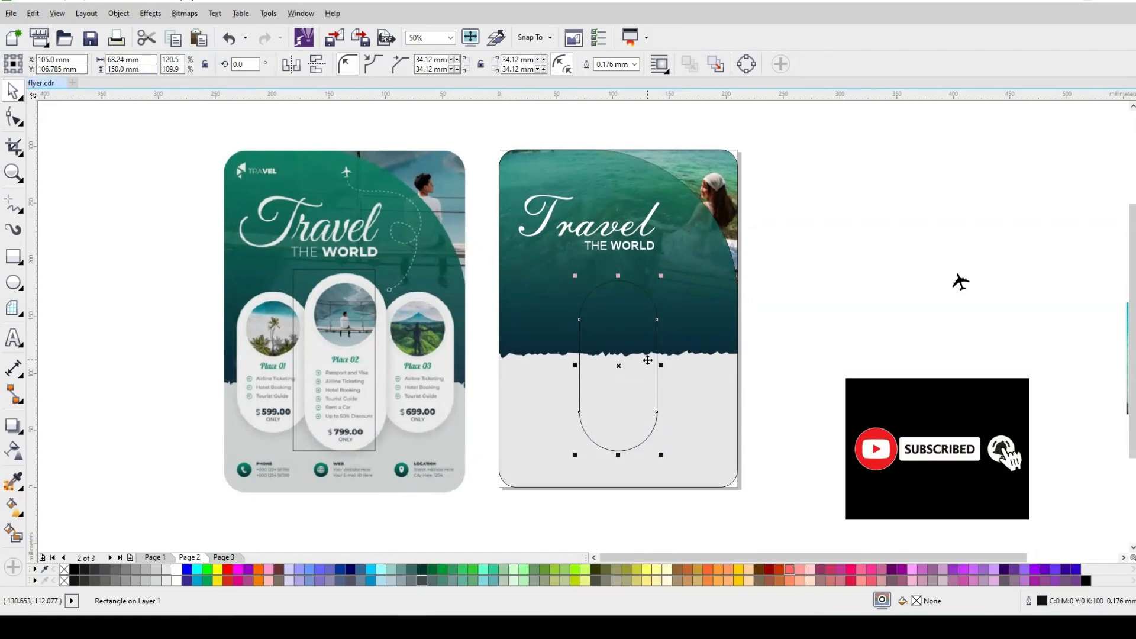
{"action": "key", "text": "Up"}
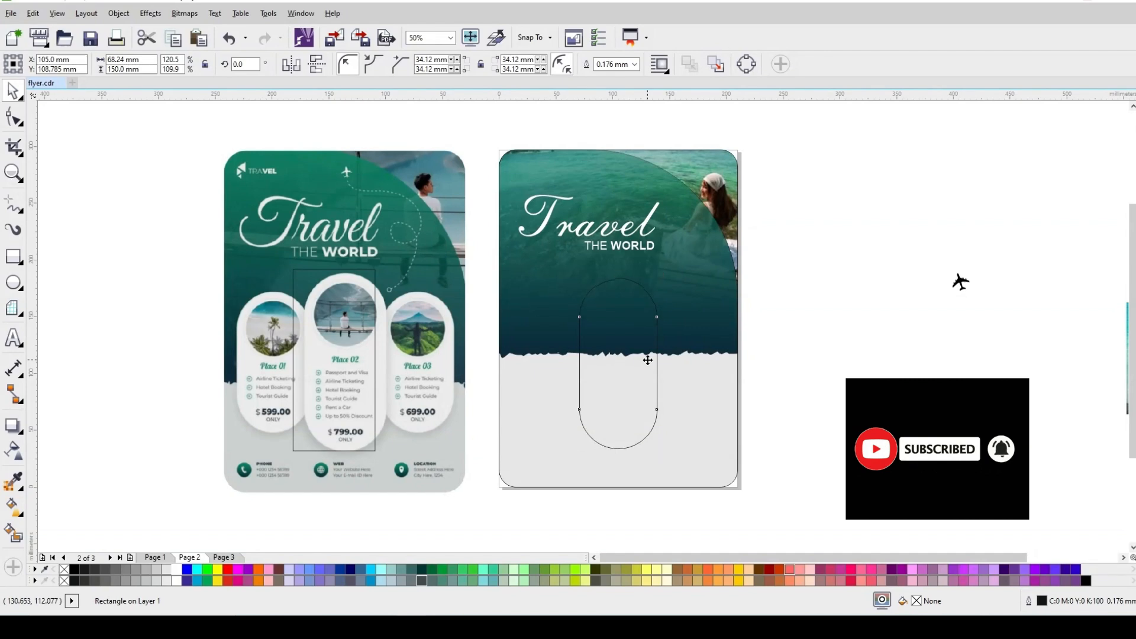
{"action": "key", "text": "Up"}
{"action": "key", "text": "Up"}
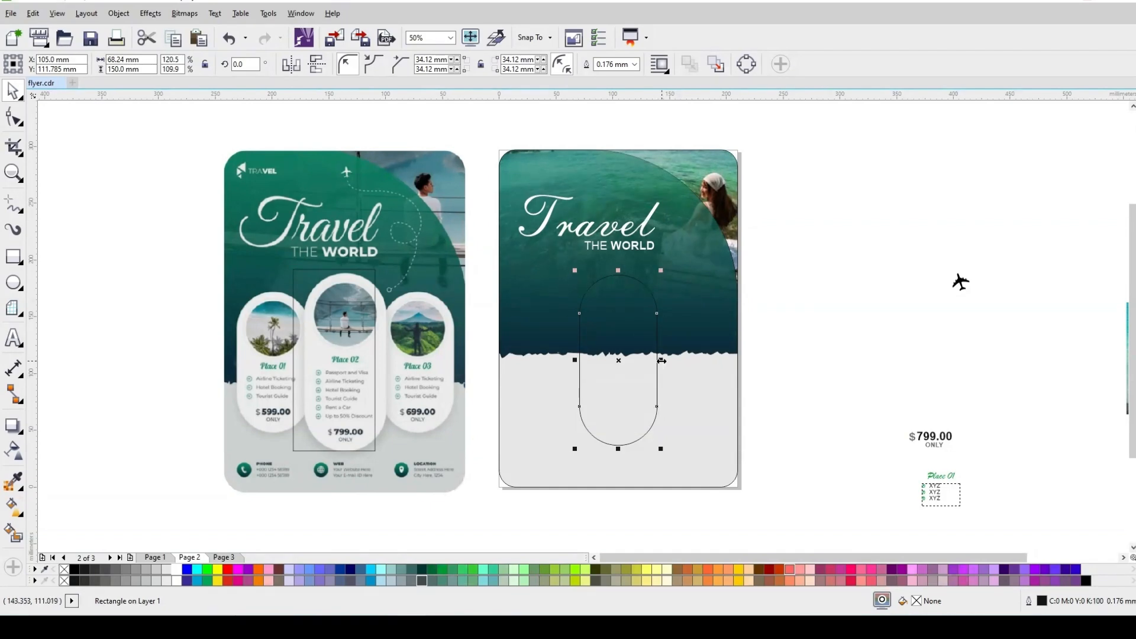
Mirror a copy of the capsule flush against its left side and set the copy's height to 120 mm.
{"action": "left_click_drag", "start_coordinate": [662, 361], "coordinate": [649, 360]}
{"action": "left_click_drag", "start_coordinate": [574, 364], "coordinate": [531, 372]}
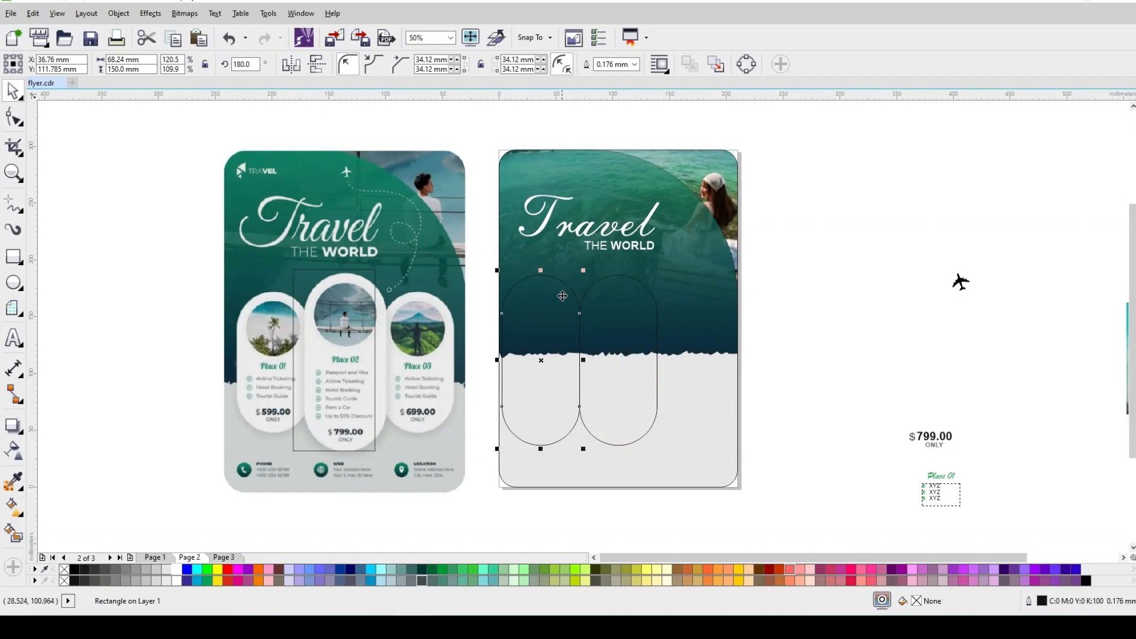
{"action": "left_click", "coordinate": [152, 66]}
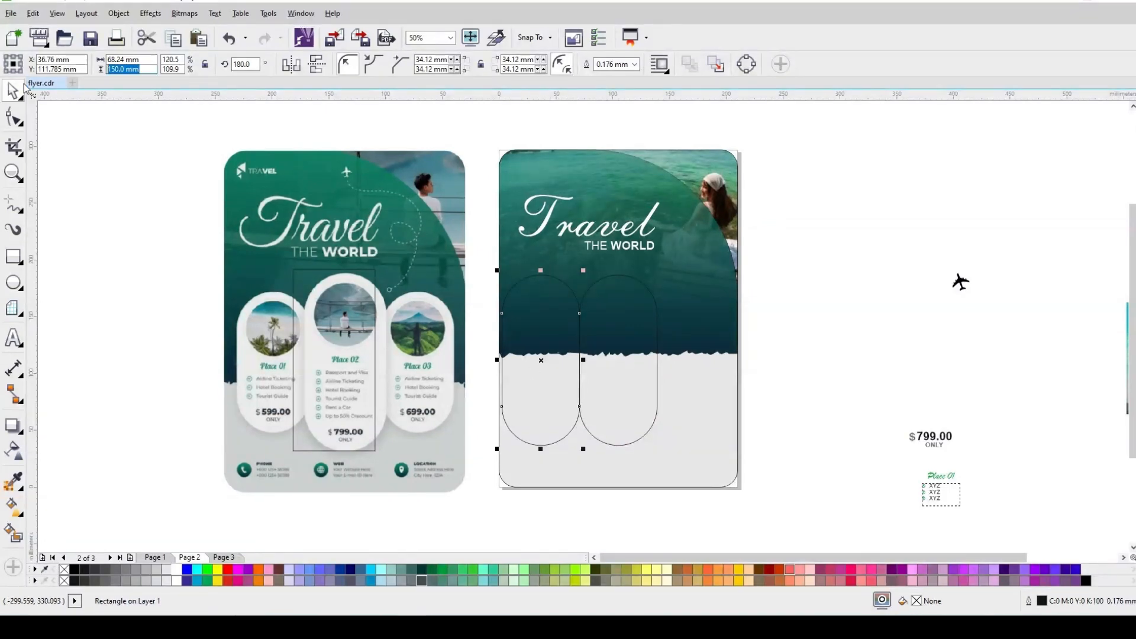
{"action": "type", "text": "120"}
{"action": "key", "text": "Return"}
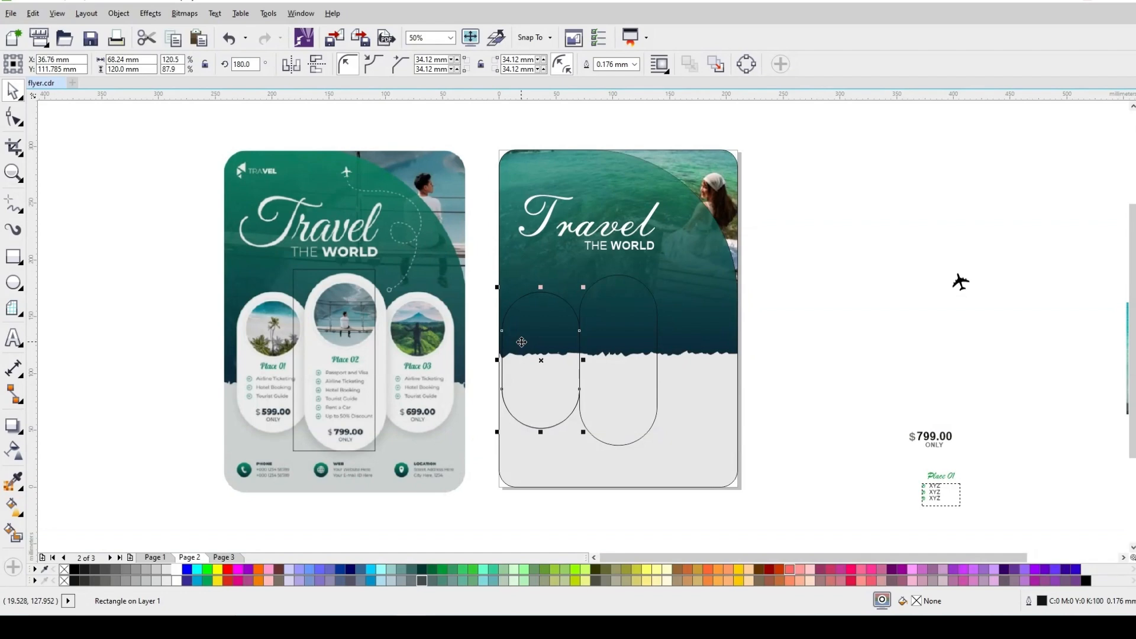
Duplicate the 120 mm capsule, centre the copy on the tall capsule and flip it over to the tall capsule's right side.
{"action": "left_click", "coordinate": [628, 337], "text": "shift"}
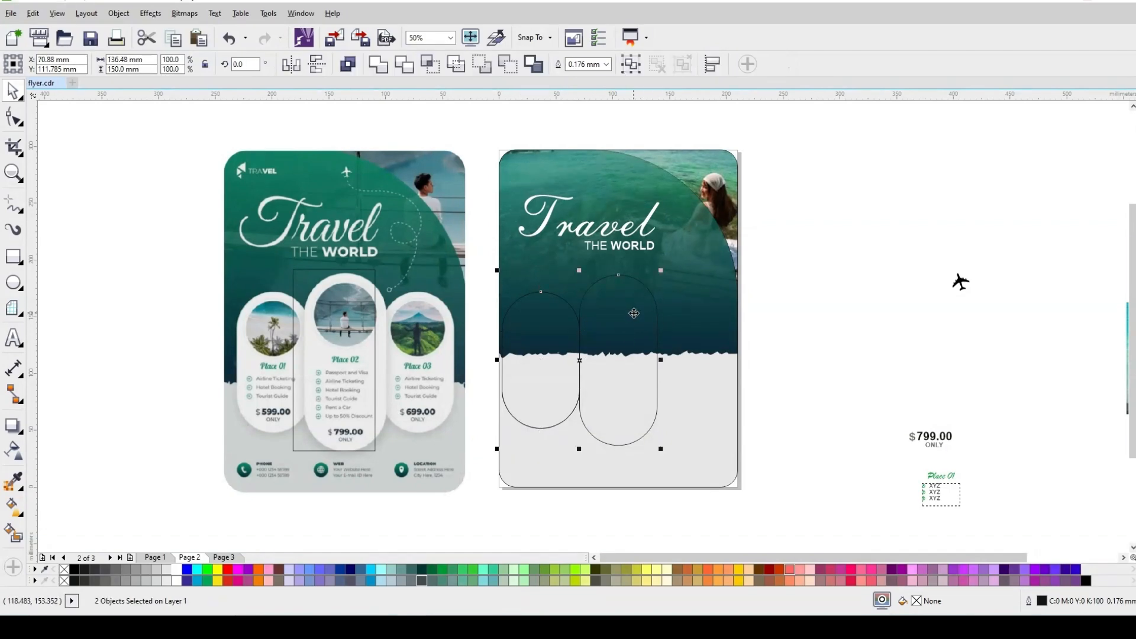
{"action": "key", "text": "c"}
{"action": "left_click", "coordinate": [623, 353]}
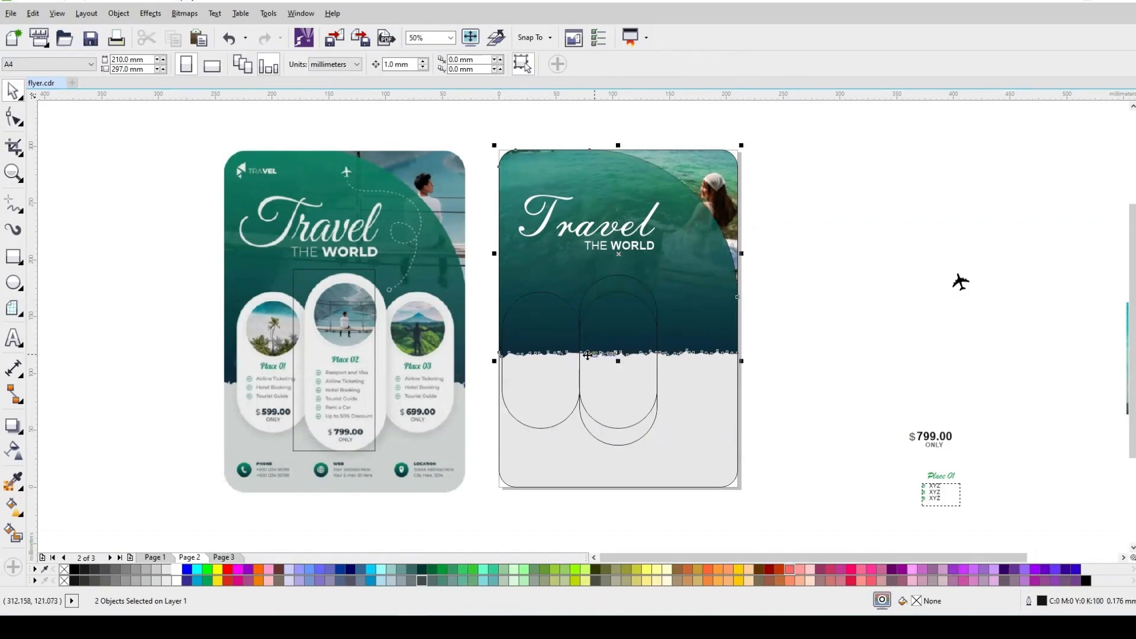
{"action": "left_click", "coordinate": [613, 293]}
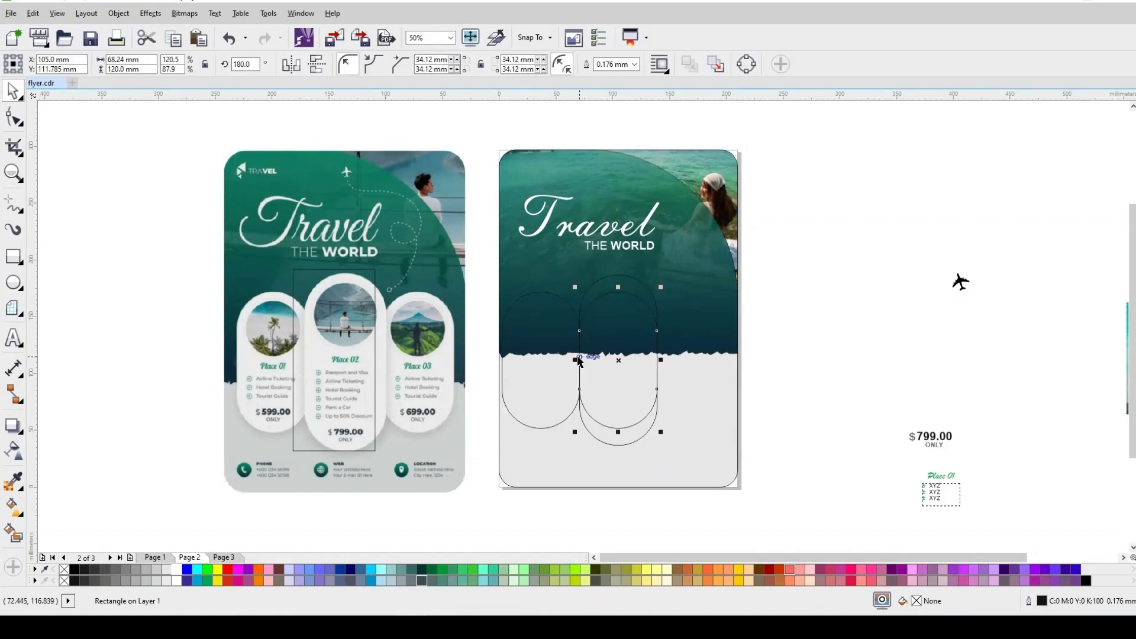
{"action": "left_click_drag", "start_coordinate": [574, 360], "coordinate": [682, 366]}
Narrow the three capsules together, symmetrically about their centre, to about 191 mm overall width.
{"action": "left_click_drag", "start_coordinate": [480, 266], "coordinate": [770, 466]}
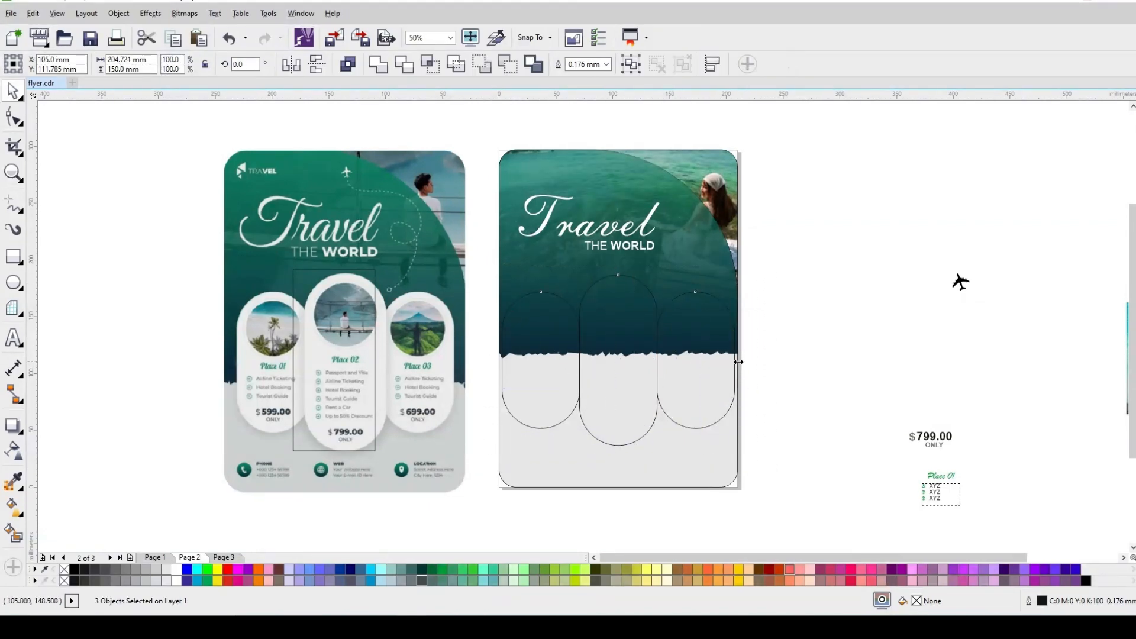
{"action": "left_click_drag", "start_coordinate": [738, 361], "coordinate": [732, 362]}
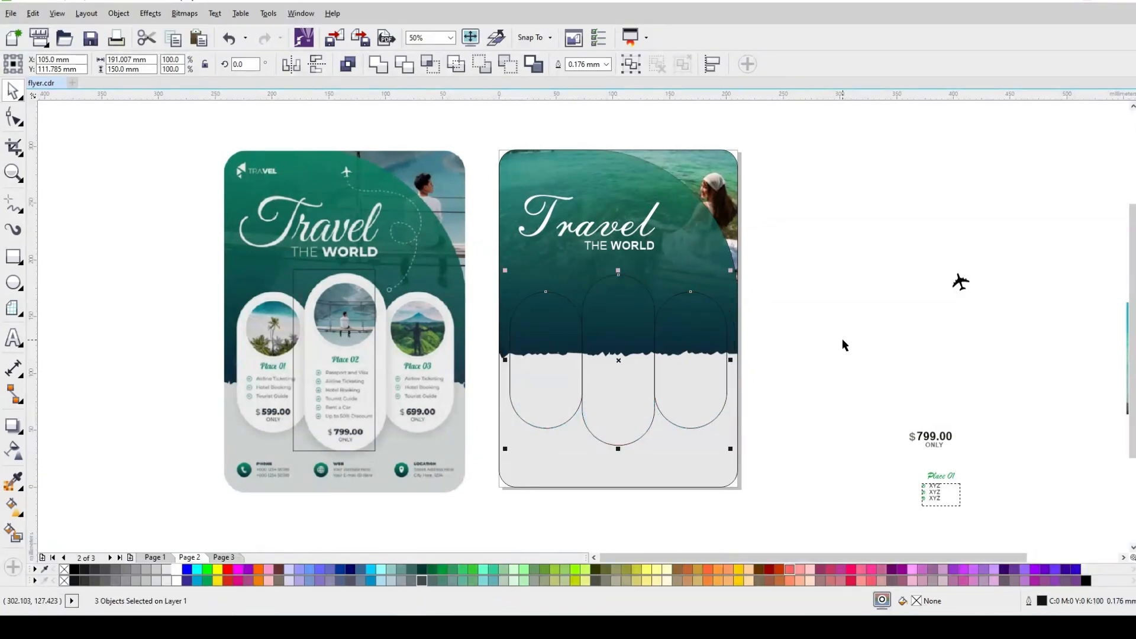
{"action": "key", "text": "Escape"}
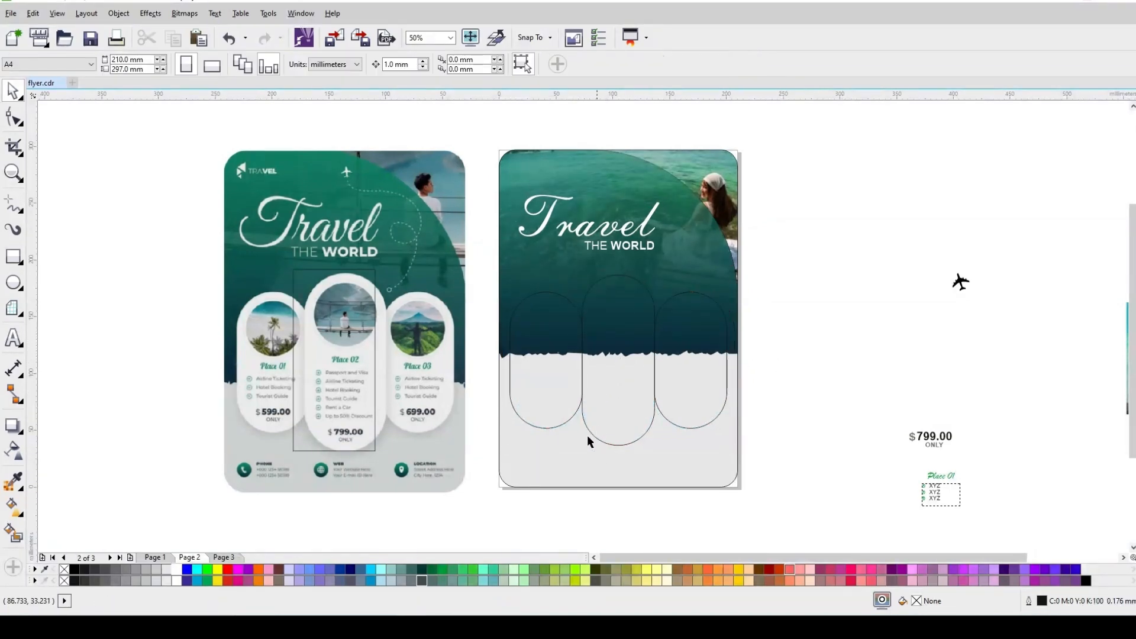
Nudge all three capsules together up the flyer by 9 mm.
{"action": "left_click", "coordinate": [564, 410]}
{"action": "left_click", "coordinate": [632, 413], "text": "shift"}
{"action": "left_click", "coordinate": [677, 403], "text": "shift"}
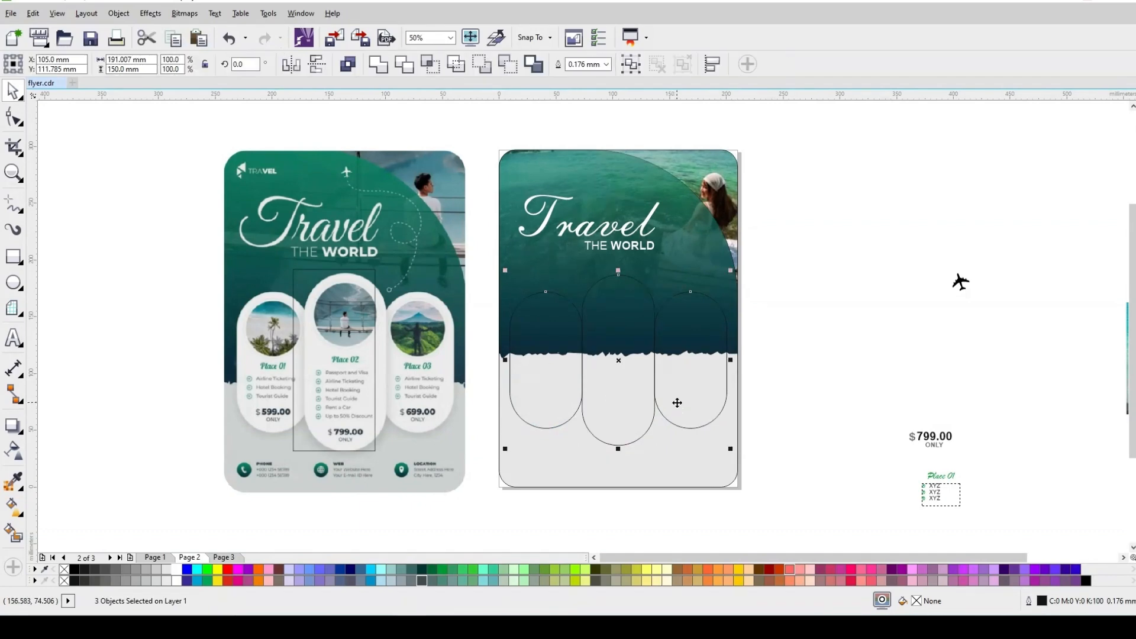
{"action": "key", "text": "Up"}
{"action": "key", "text": "Up"}
{"action": "key", "text": "Up"}
{"action": "key", "text": "Up"}
{"action": "key", "text": "Up"}
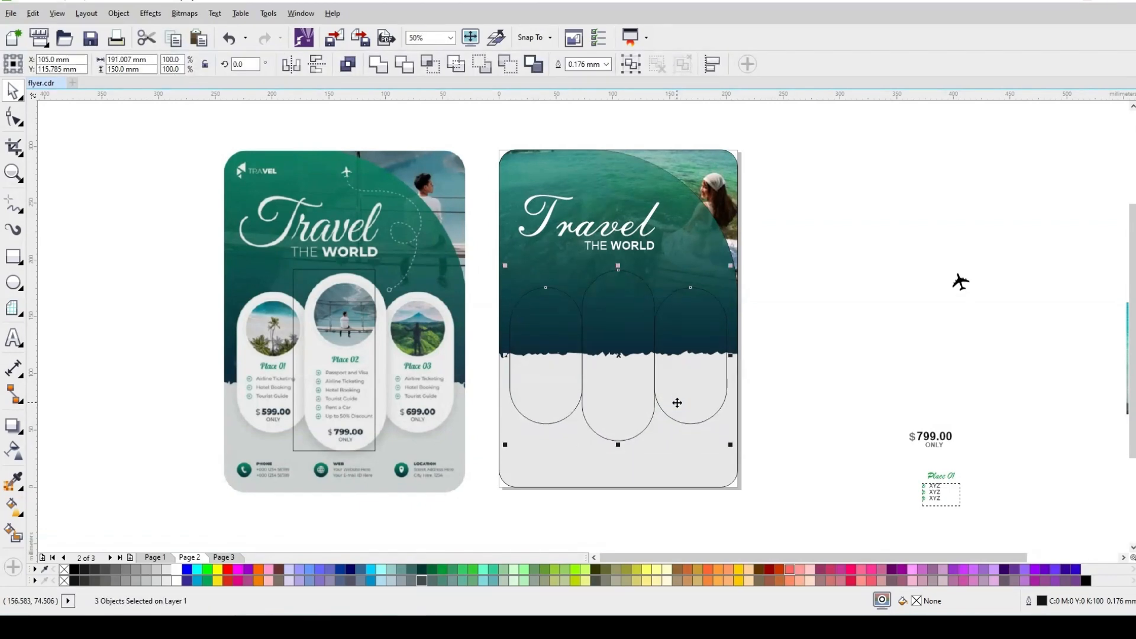
{"action": "key", "text": "Up"}
{"action": "key", "text": "Up"}
{"action": "key", "text": "Up"}
{"action": "key", "text": "Up"}
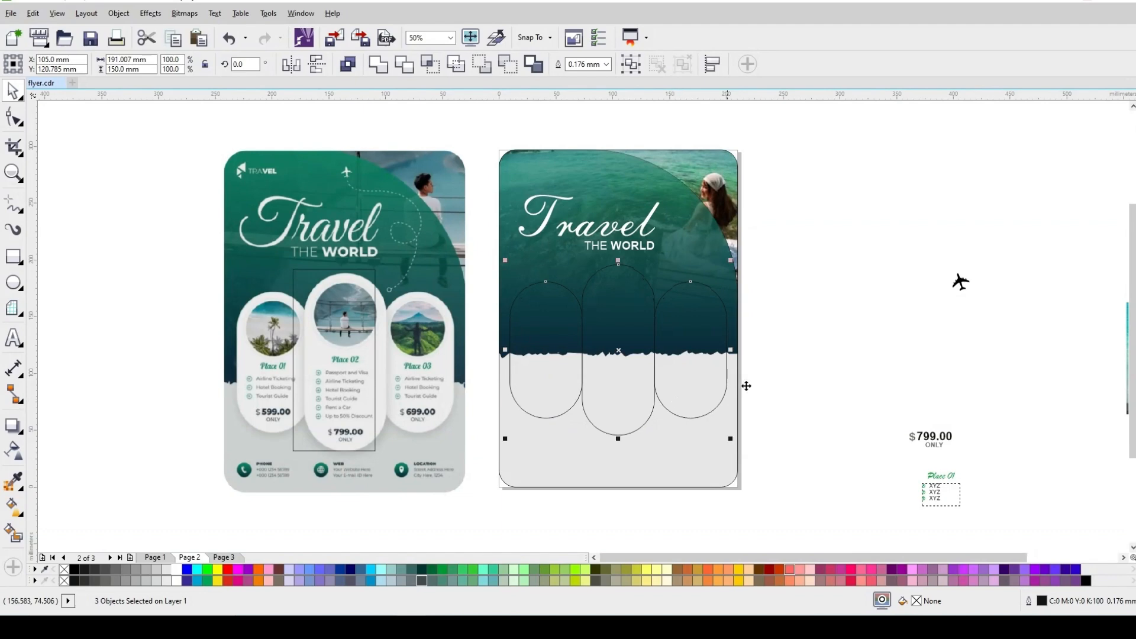
{"action": "left_click", "coordinate": [850, 371]}
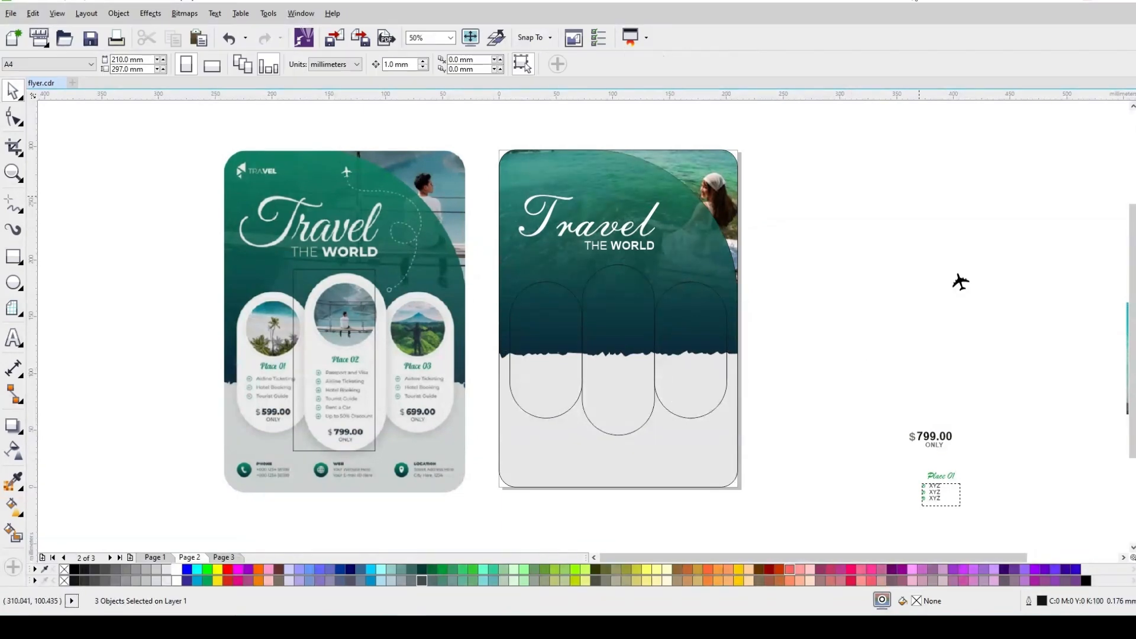
Fill the tall centre capsule and the two shorter side capsules with white.
{"action": "left_click", "coordinate": [634, 310]}
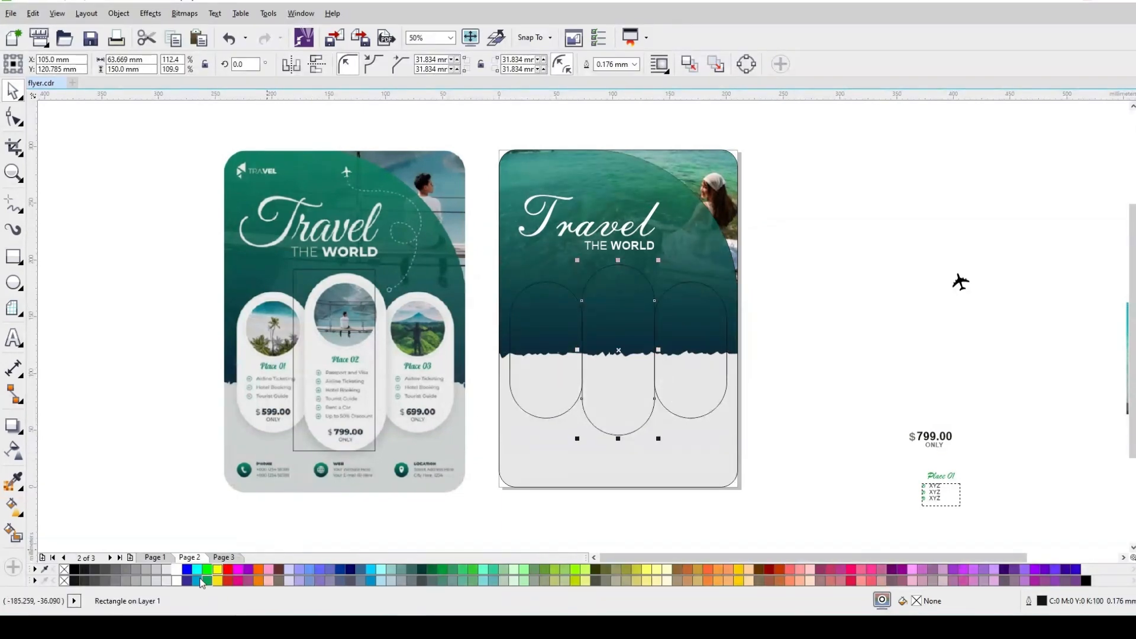
{"action": "left_click", "coordinate": [559, 388]}
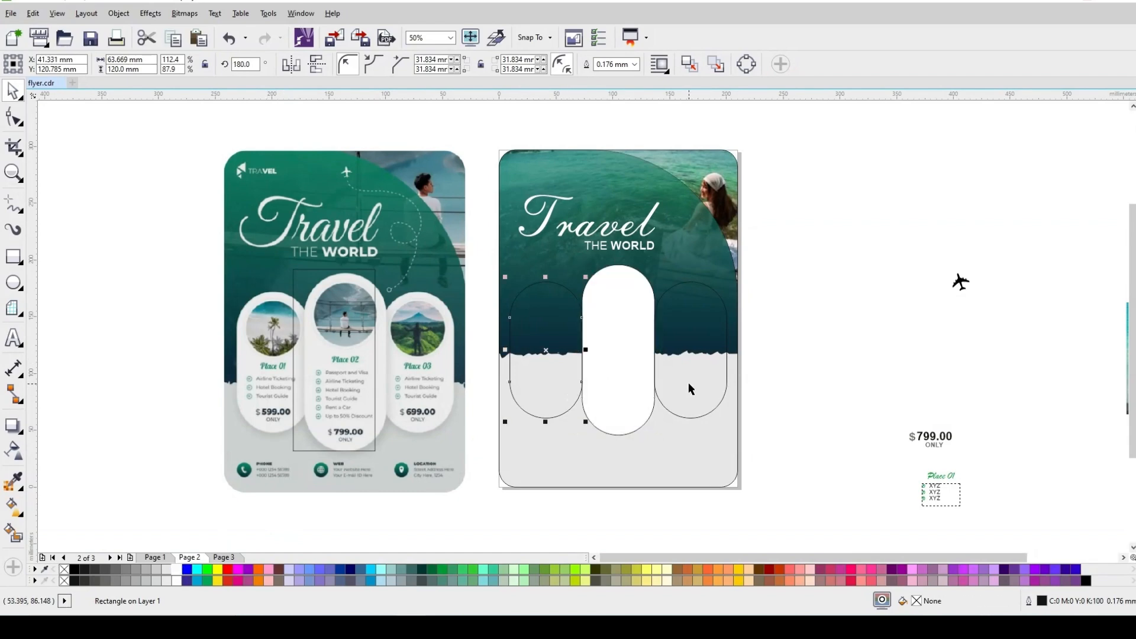
{"action": "left_click", "coordinate": [688, 383], "text": "shift"}
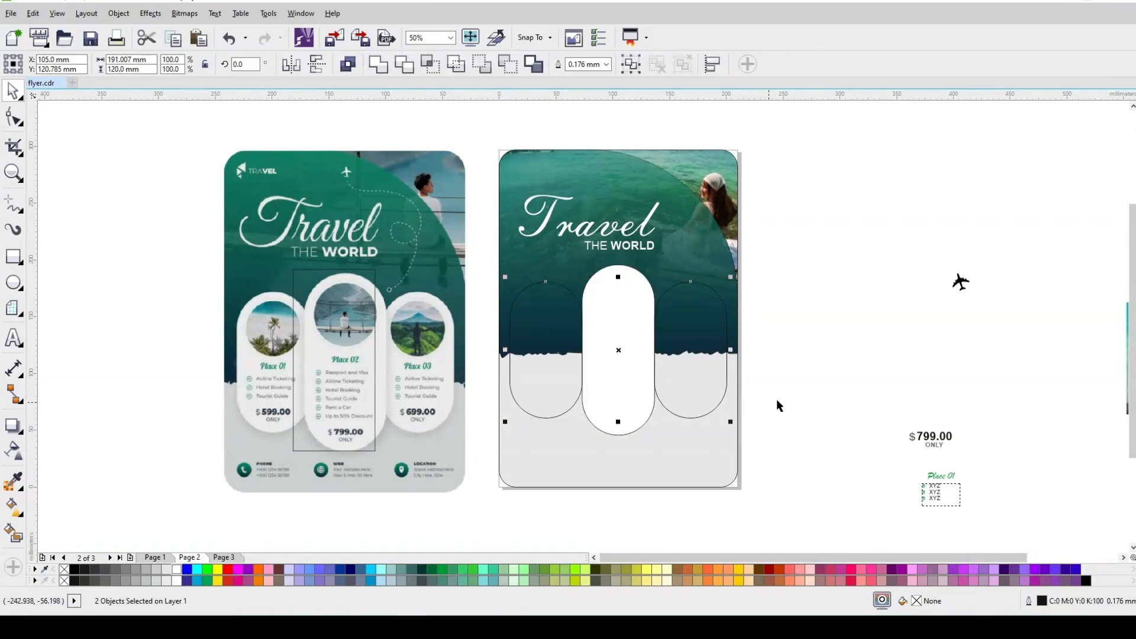
{"action": "key", "text": "ctrl+r"}
{"action": "left_click", "coordinate": [829, 365]}
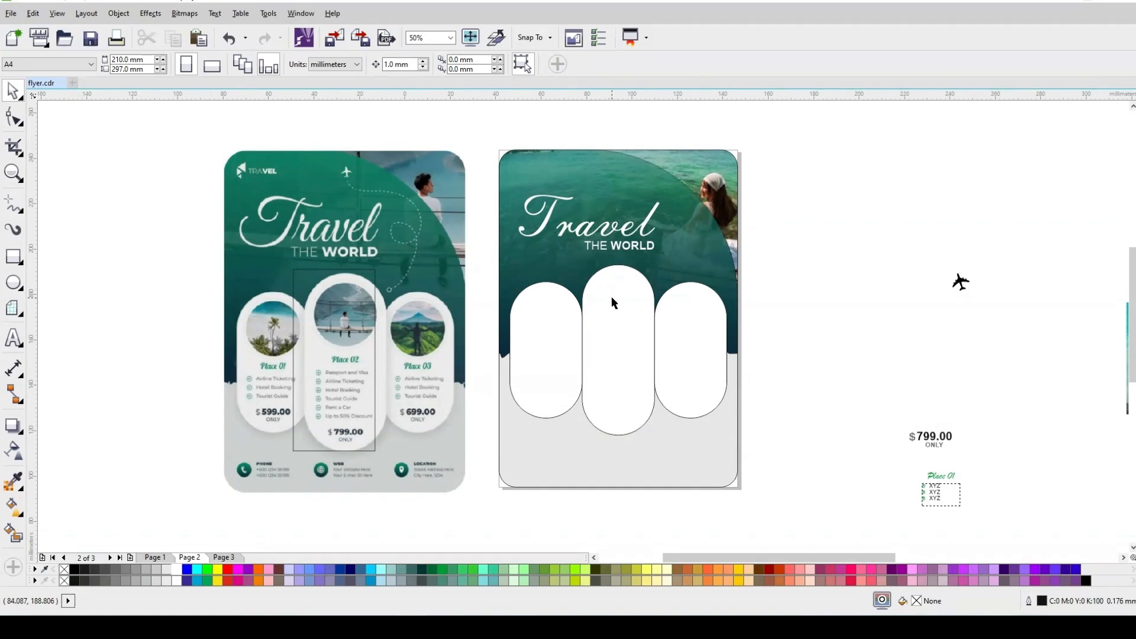
Draw a 3-point ellipse as a circle about 63.7 mm wide, spanning the tall capsule's width at its rounded upper end.
{"action": "scroll", "coordinate": [612, 296], "scroll_direction": "up", "scroll_amount": 2}
{"action": "left_click", "coordinate": [655, 301]}
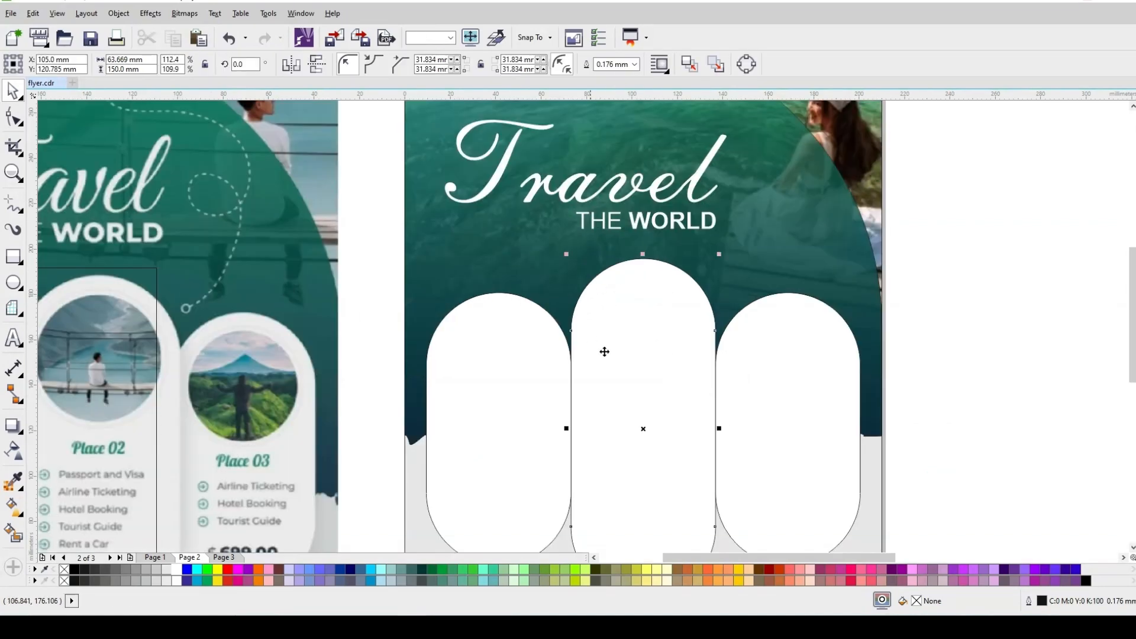
{"action": "left_click", "coordinate": [27, 292]}
{"action": "left_click", "coordinate": [77, 313]}
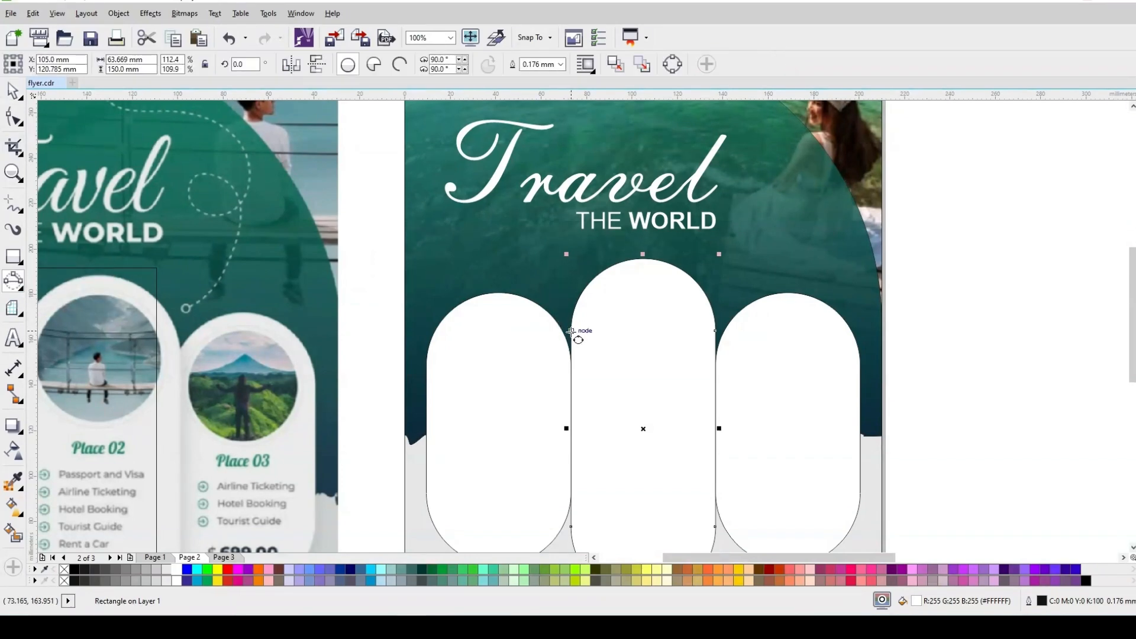
{"action": "left_click_drag", "start_coordinate": [571, 331], "coordinate": [717, 331]}
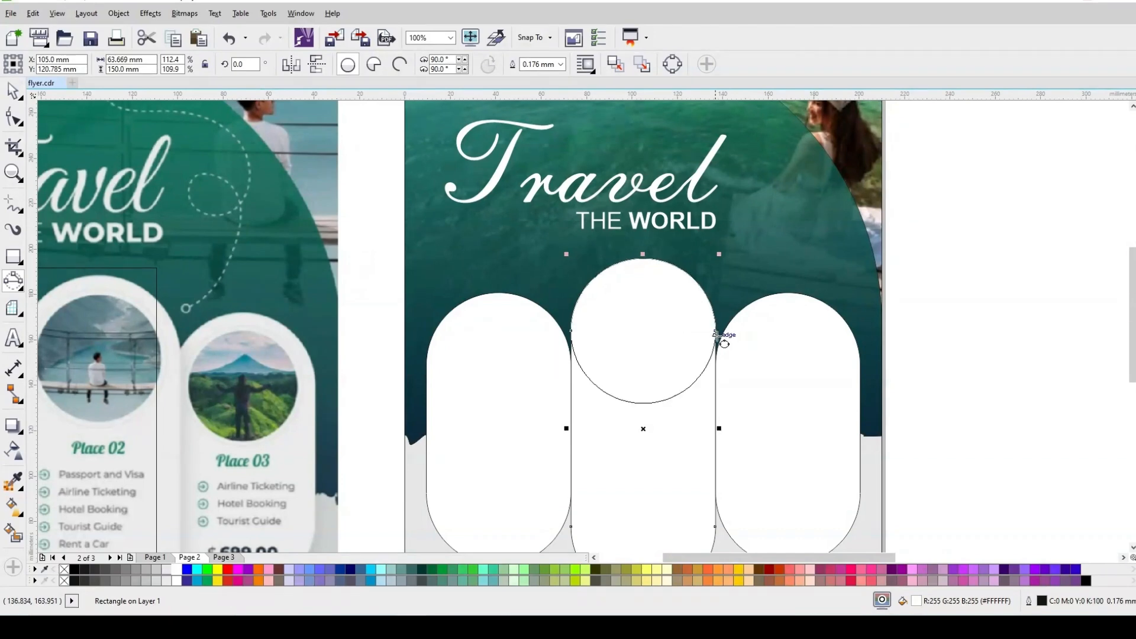
{"action": "left_click", "coordinate": [718, 332], "text": "ctrl"}
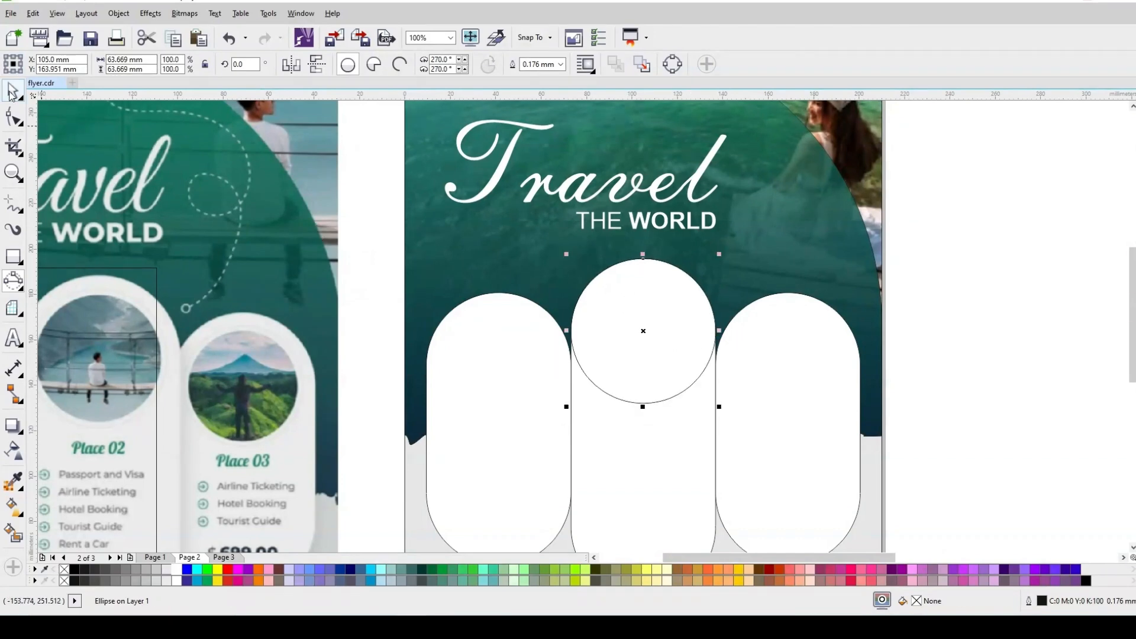
Shrink the circle about its centre to about 52.4 mm and add a concentric copy about 46.5 mm across.
{"action": "left_click_drag", "start_coordinate": [718, 254], "coordinate": [718, 265]}
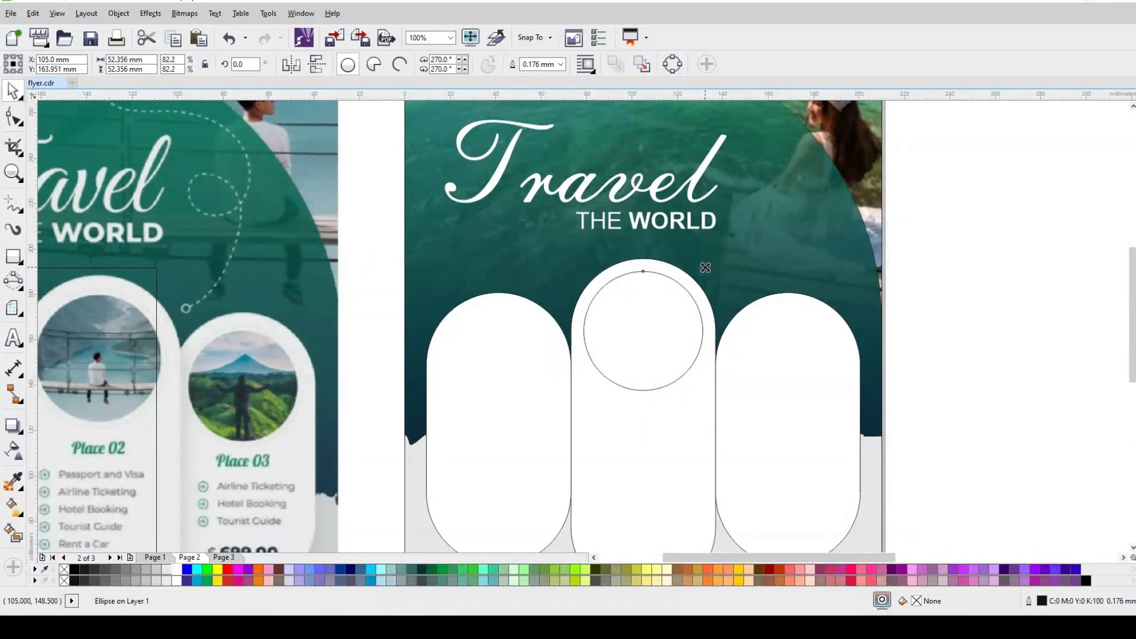
{"action": "left_click_drag", "start_coordinate": [705, 267], "coordinate": [708, 279]}
{"action": "scroll", "coordinate": [720, 269], "scroll_direction": "down", "scroll_amount": 1}
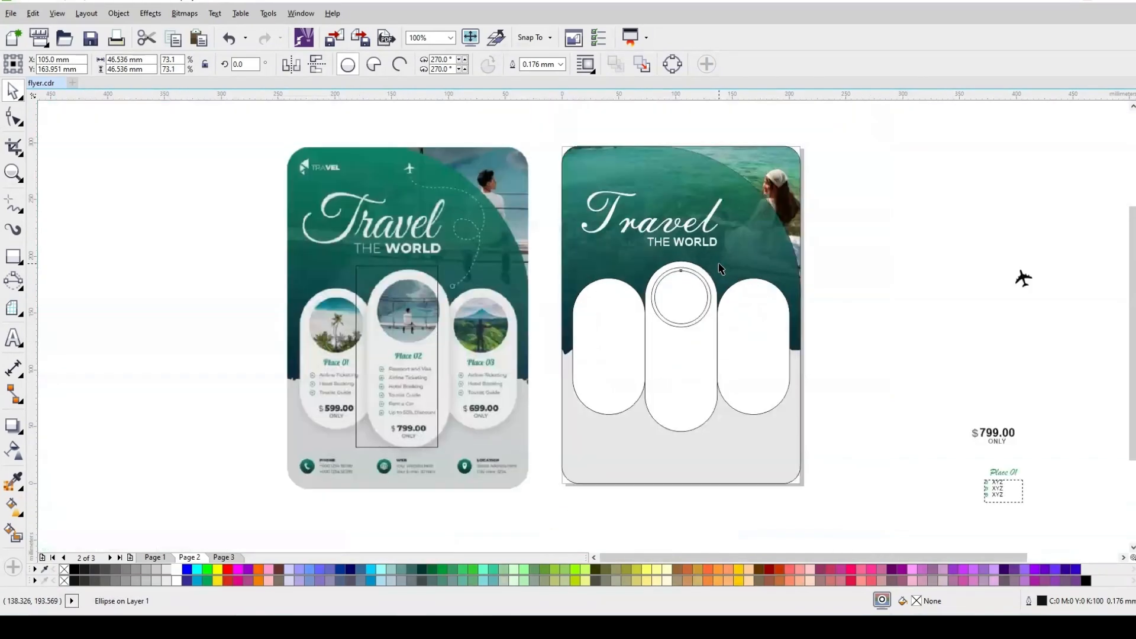
{"action": "scroll", "coordinate": [720, 270], "scroll_direction": "down", "scroll_amount": 1}
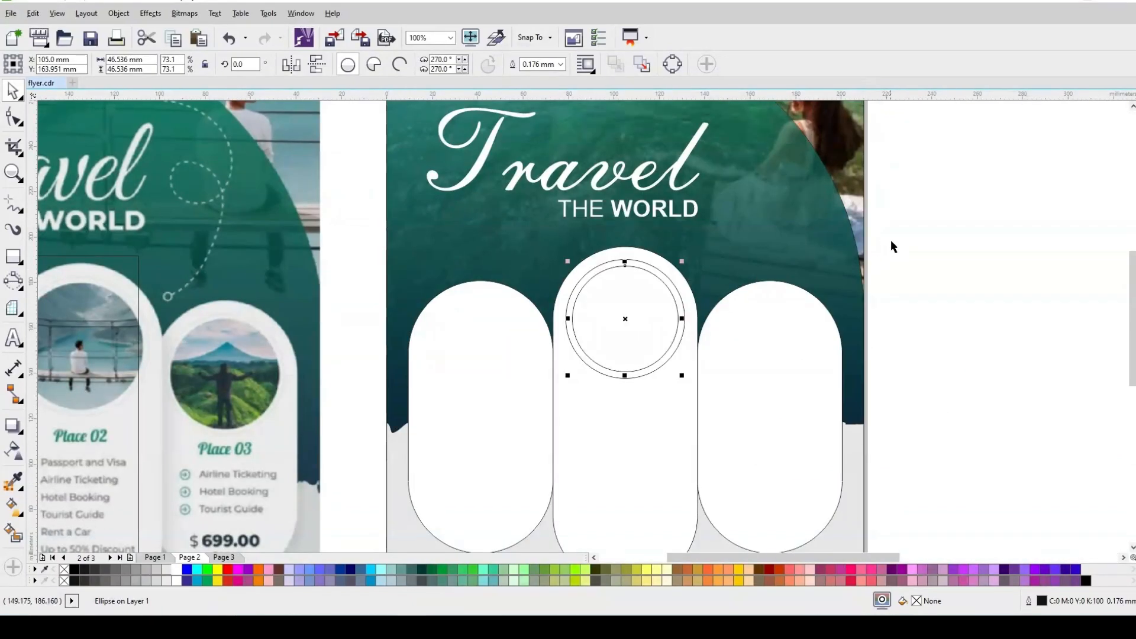
Give the outer circle in the tall capsule a grey #B3B3B3 outline 0.5 mm wide.
{"action": "left_click_drag", "start_coordinate": [900, 238], "coordinate": [573, 404]}
{"action": "left_click", "coordinate": [1095, 258]}
{"action": "left_click", "coordinate": [669, 286]}
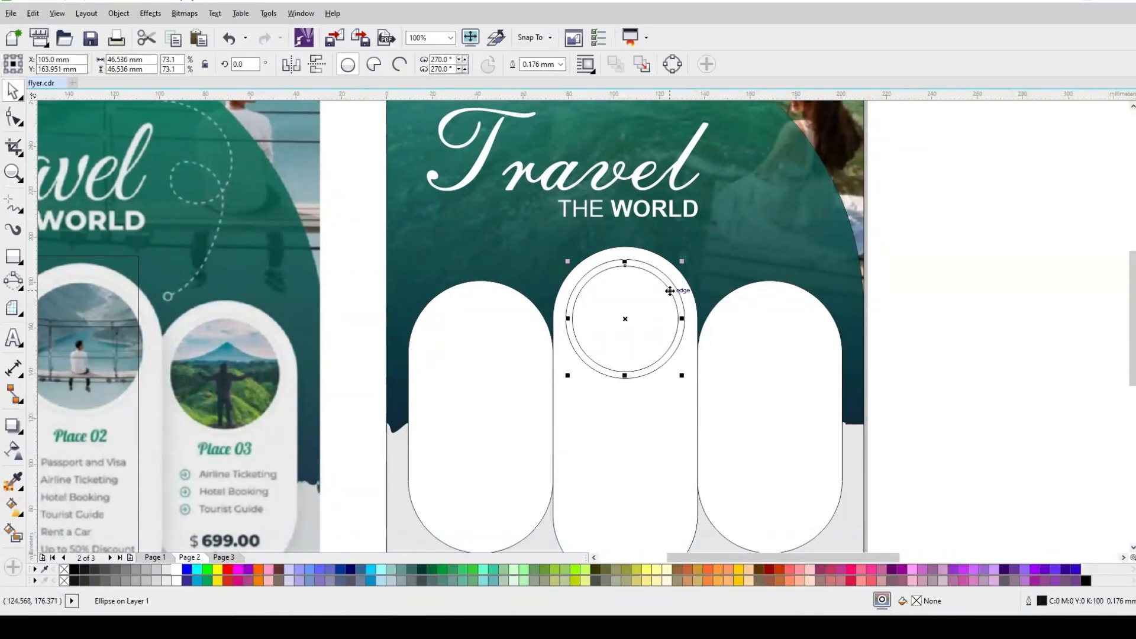
{"action": "left_click", "coordinate": [166, 570]}
{"action": "right_click", "coordinate": [166, 574]}
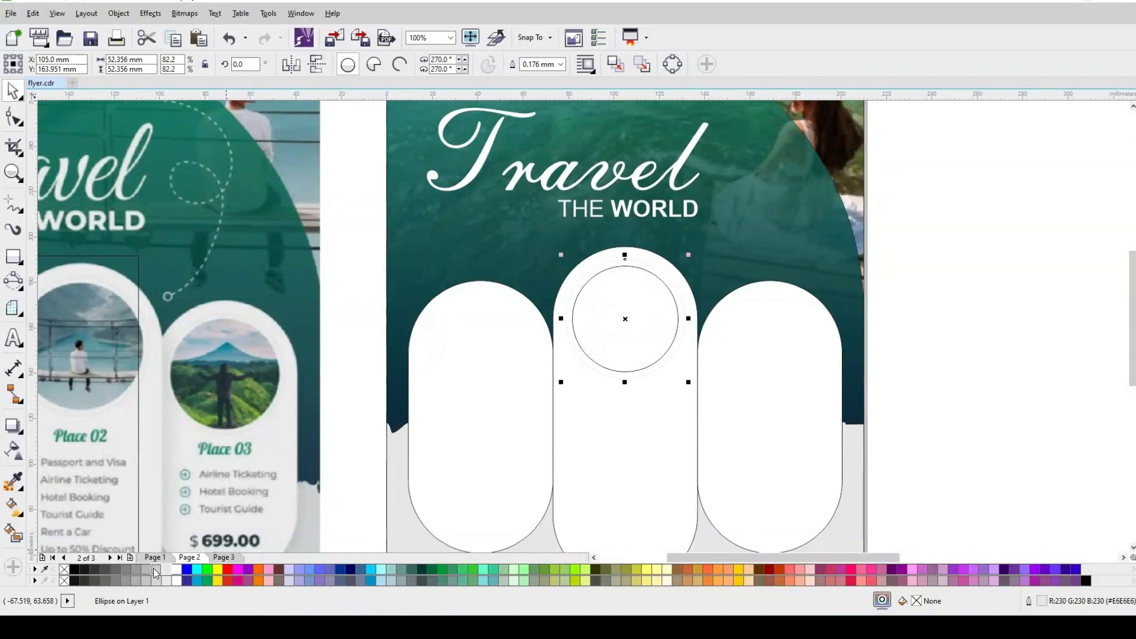
{"action": "right_click", "coordinate": [146, 570]}
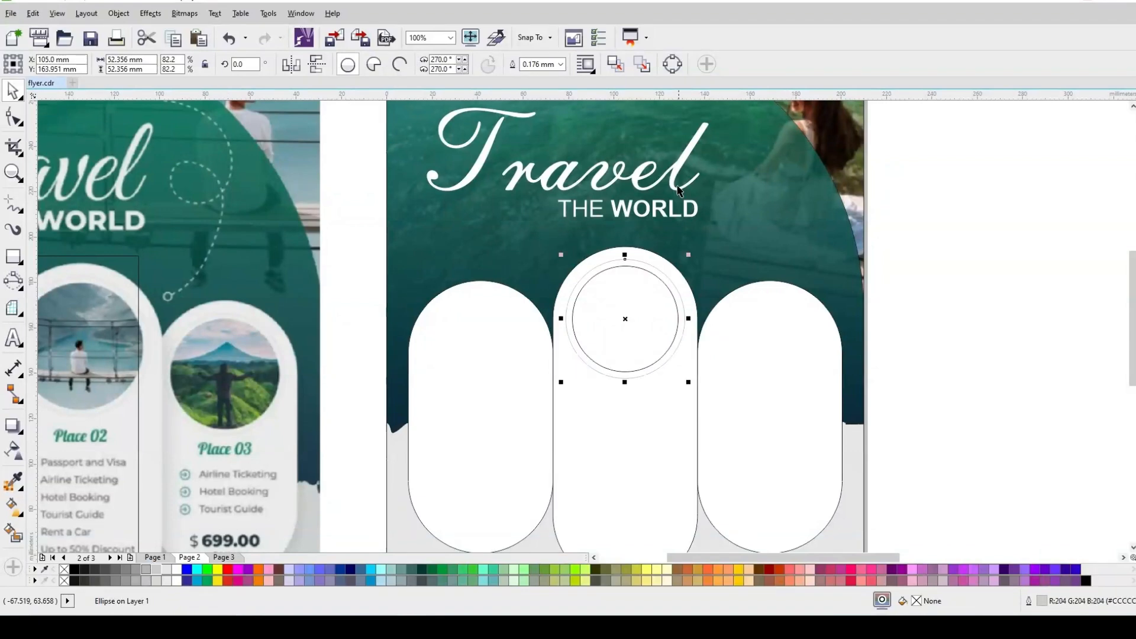
{"action": "left_click", "coordinate": [560, 64]}
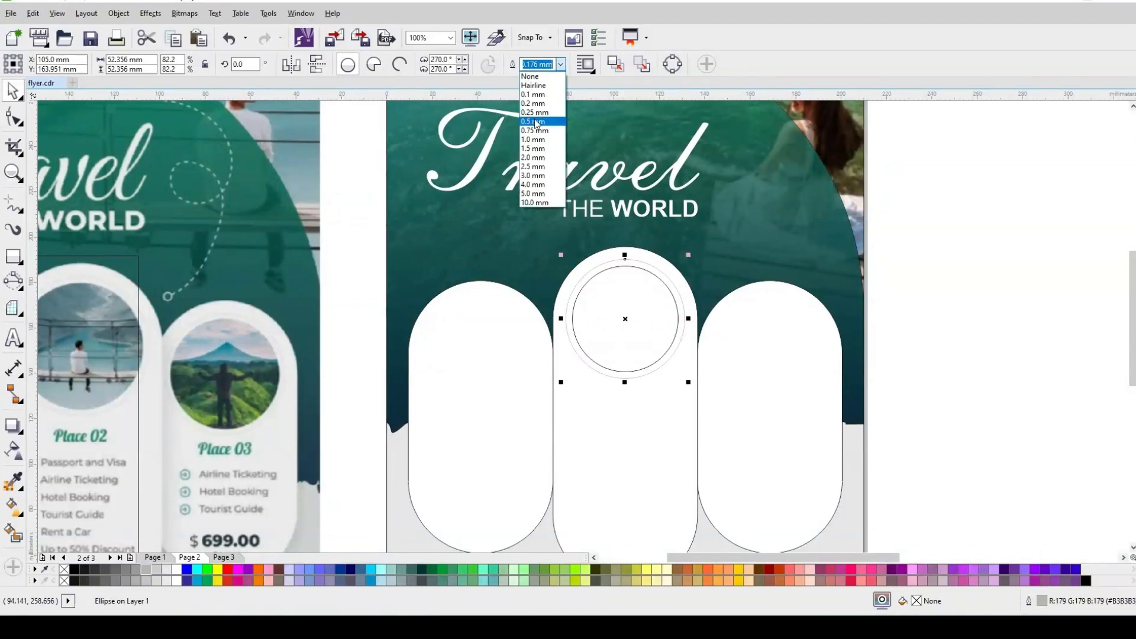
{"action": "left_click", "coordinate": [536, 112]}
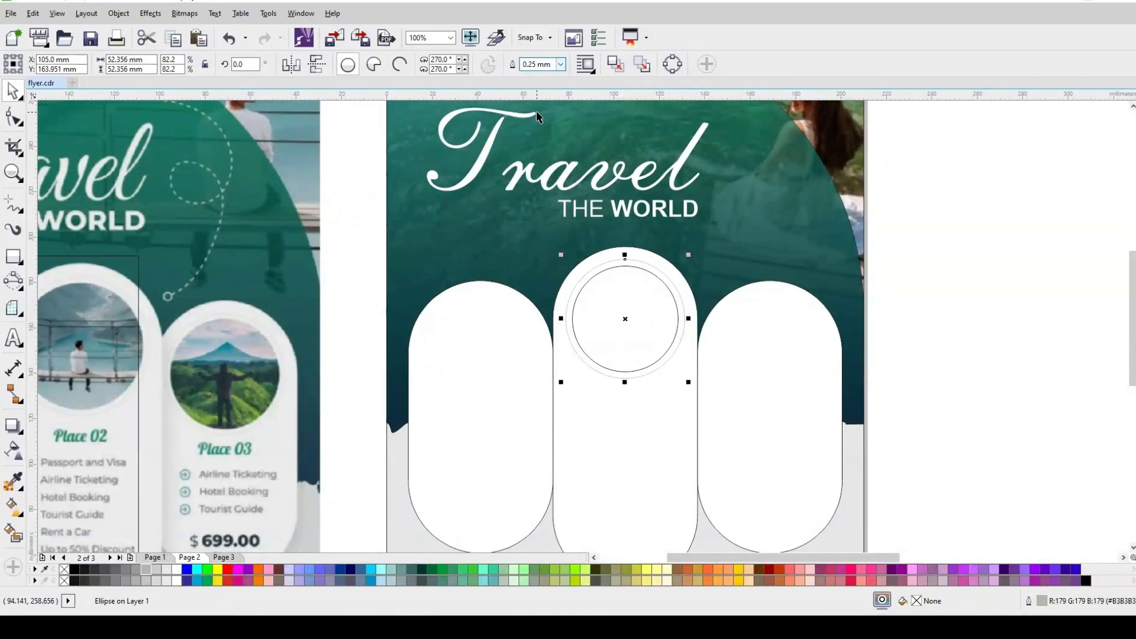
{"action": "left_click", "coordinate": [561, 65]}
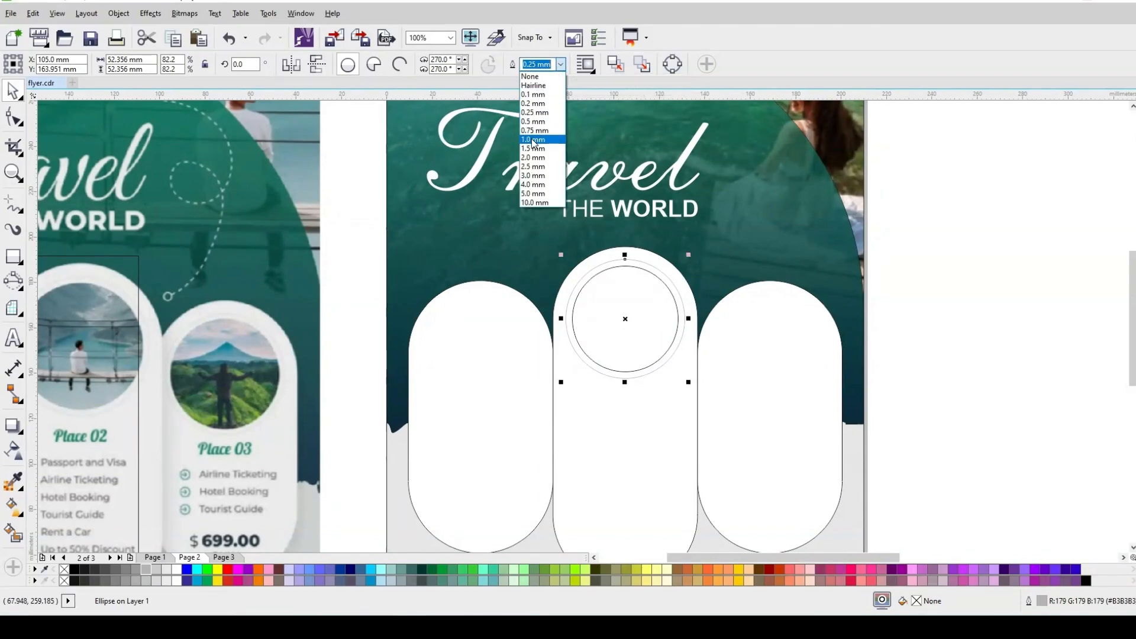
{"action": "left_click", "coordinate": [537, 122]}
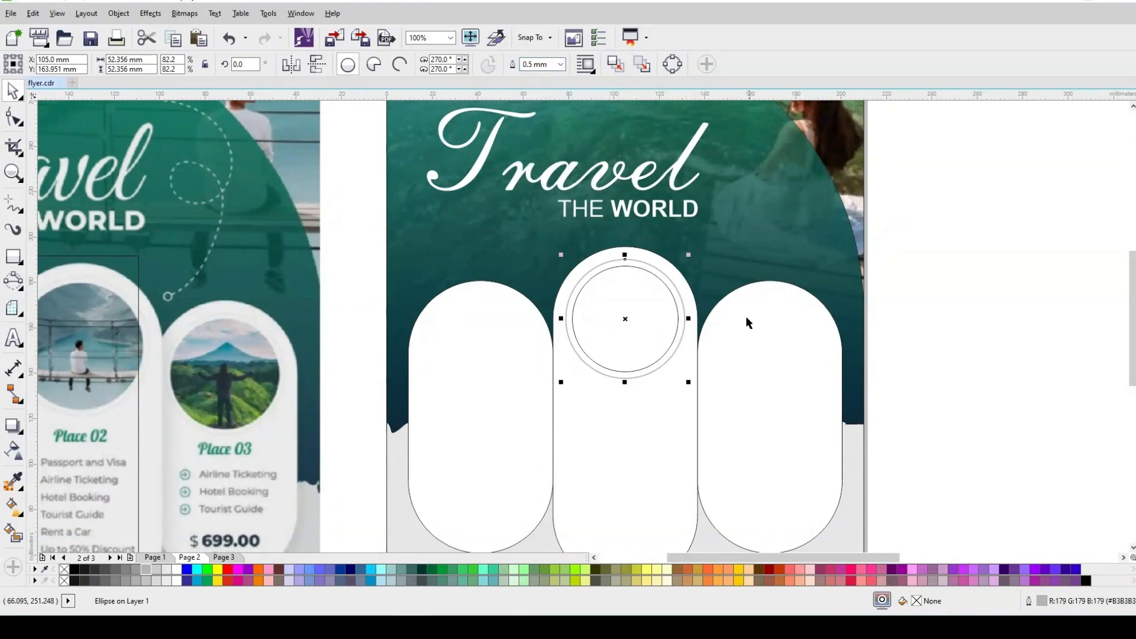
Group the two concentric circles and copy them into the right capsule's upper end, centred horizontally on that capsule.
{"action": "left_click_drag", "start_coordinate": [991, 223], "coordinate": [504, 408]}
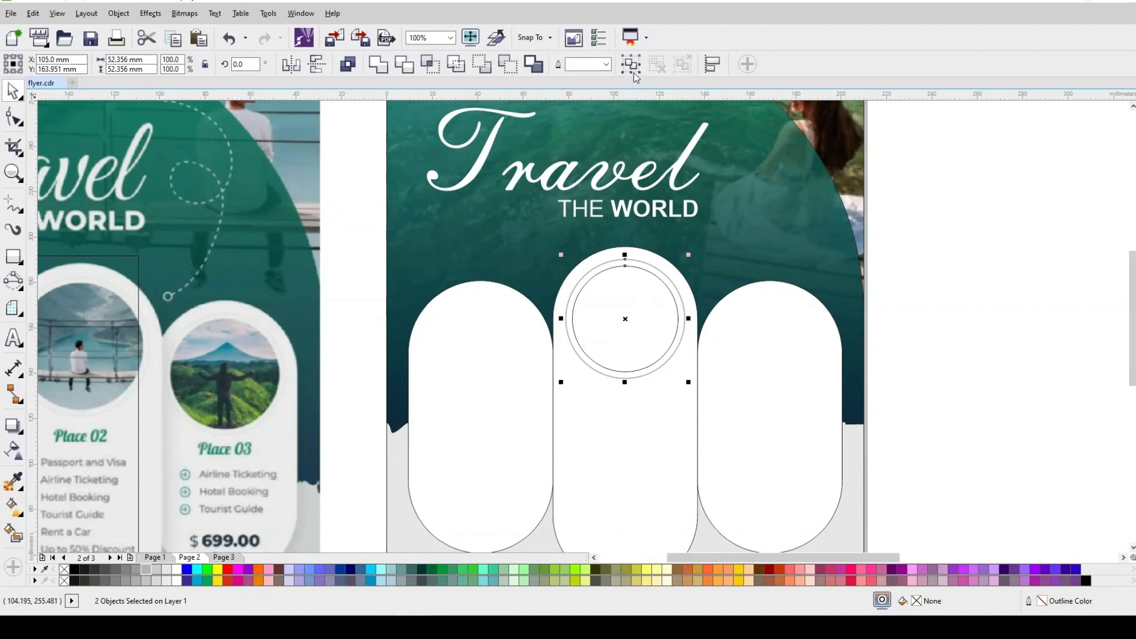
{"action": "key", "text": "ctrl+g"}
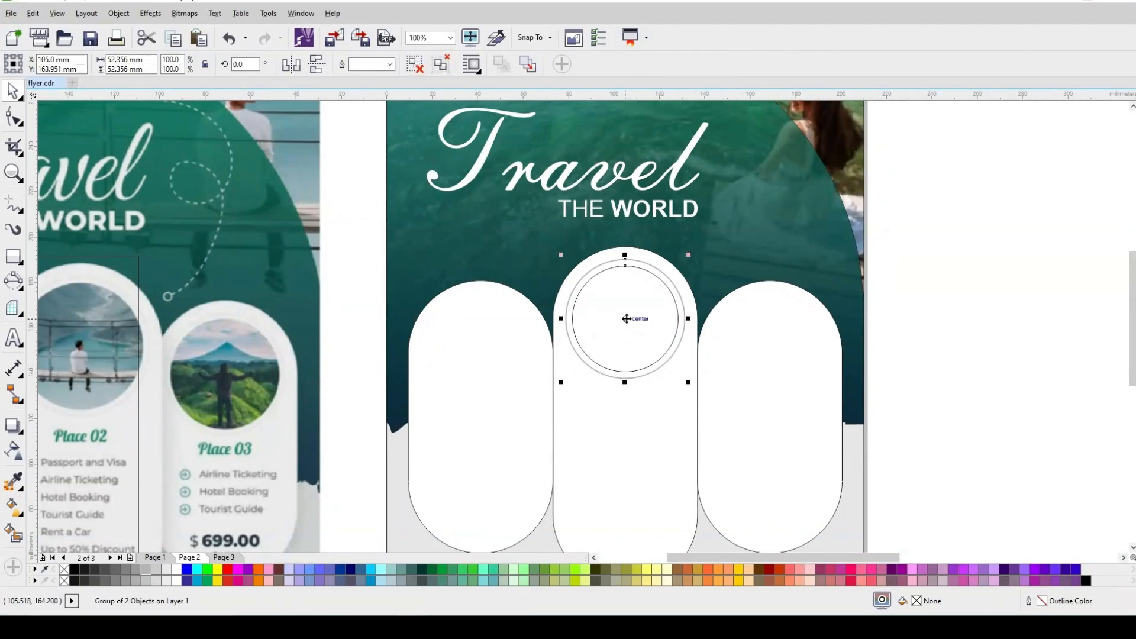
{"action": "left_click_drag", "start_coordinate": [626, 319], "coordinate": [771, 352]}
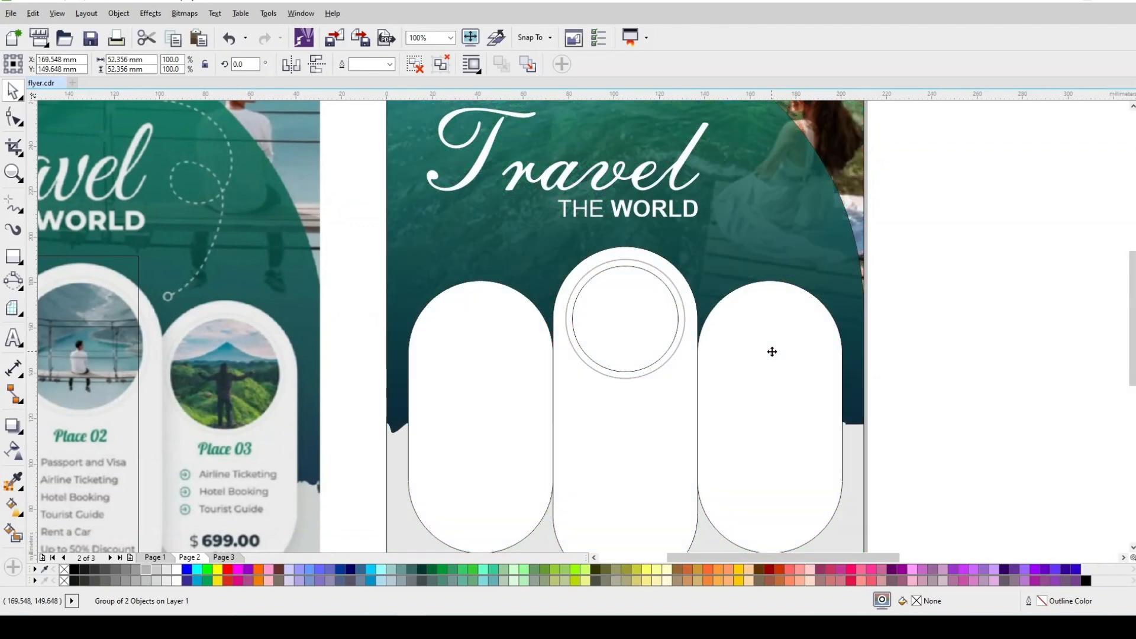
{"action": "left_click", "coordinate": [809, 469], "text": "shift"}
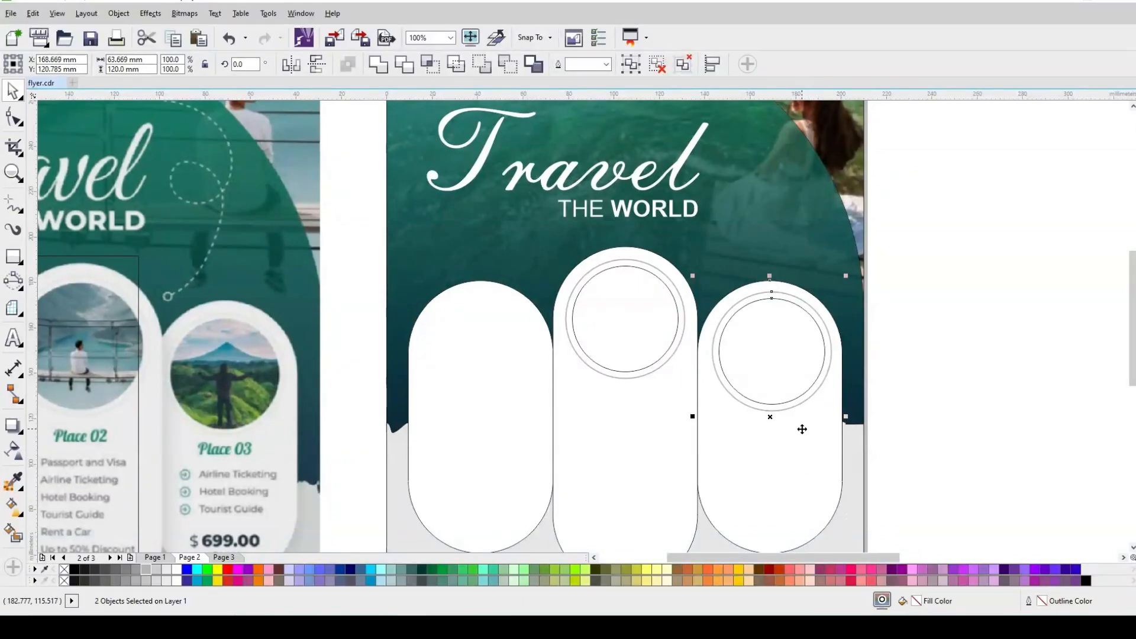
{"action": "key", "text": "c"}
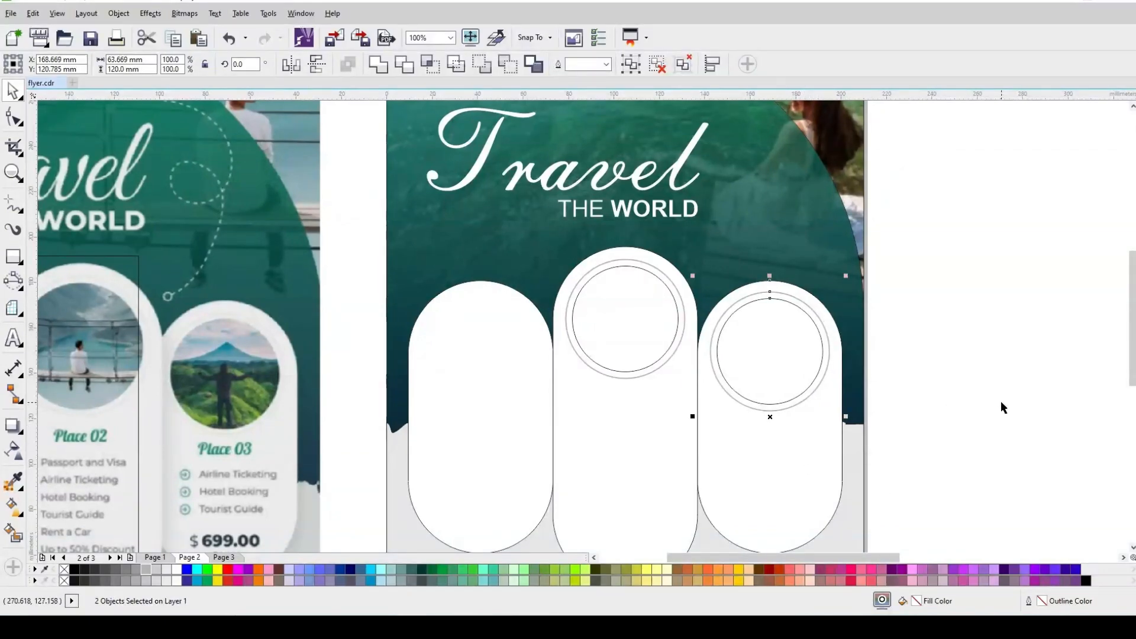
{"action": "left_click", "coordinate": [1000, 400]}
Copy the right capsule's circle pair across to the left capsule and centre it horizontally there.
{"action": "left_click", "coordinate": [764, 351]}
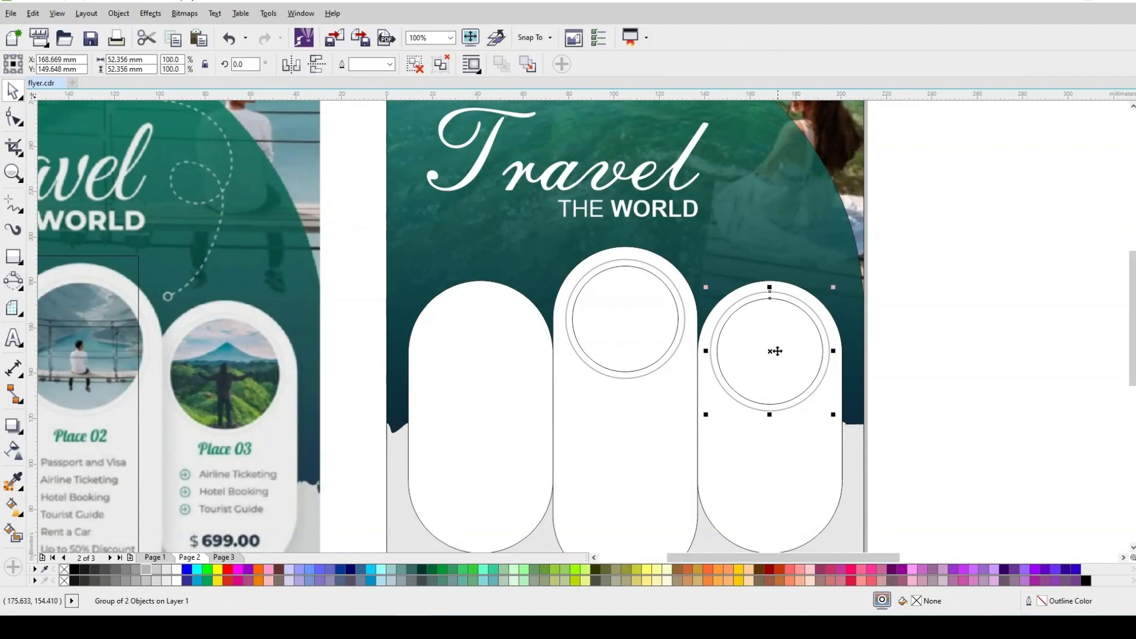
{"action": "left_click_drag", "start_coordinate": [770, 350], "coordinate": [480, 353]}
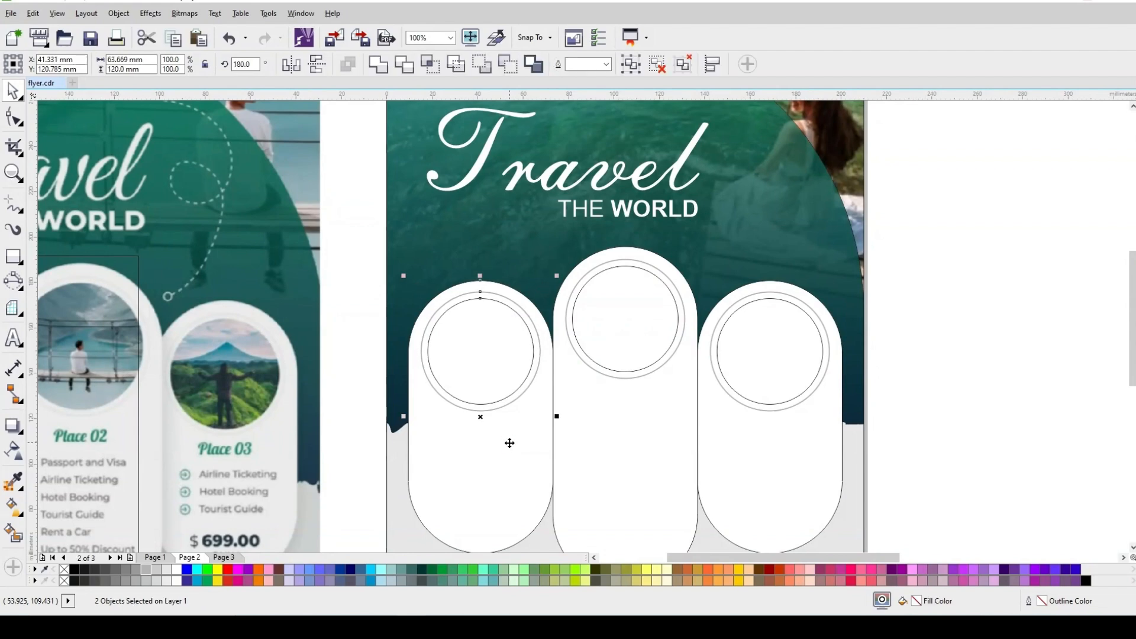
{"action": "key", "text": "Escape"}
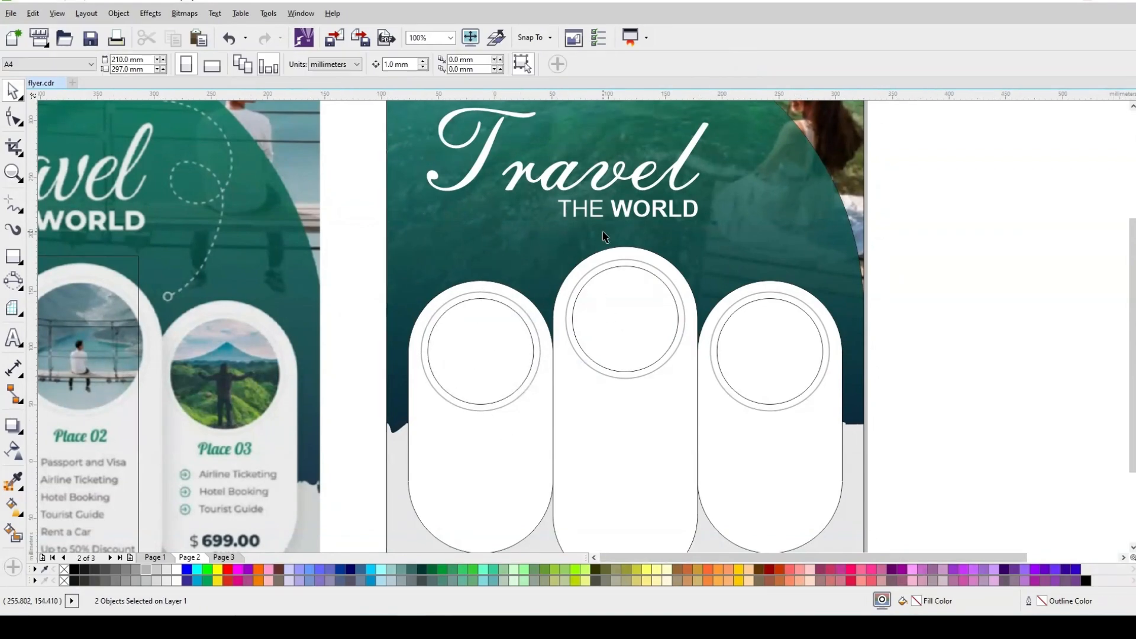
Ungroup the circle pairs in all three capsules.
{"action": "scroll", "coordinate": [598, 236], "scroll_direction": "down", "scroll_amount": 2}
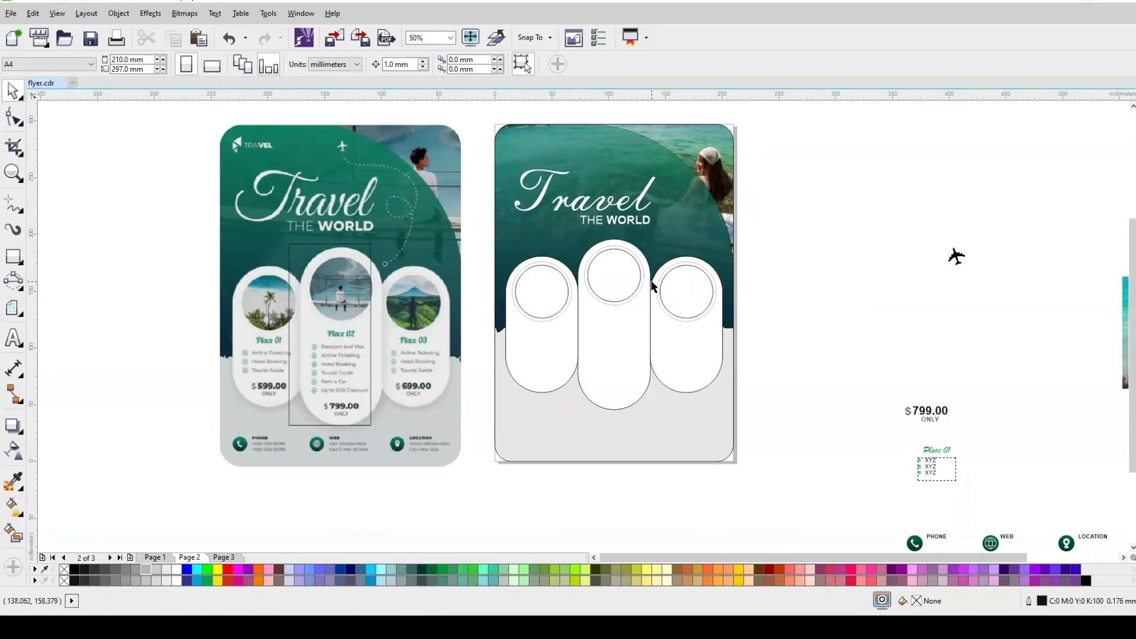
{"action": "left_click_drag", "start_coordinate": [842, 245], "coordinate": [487, 381]}
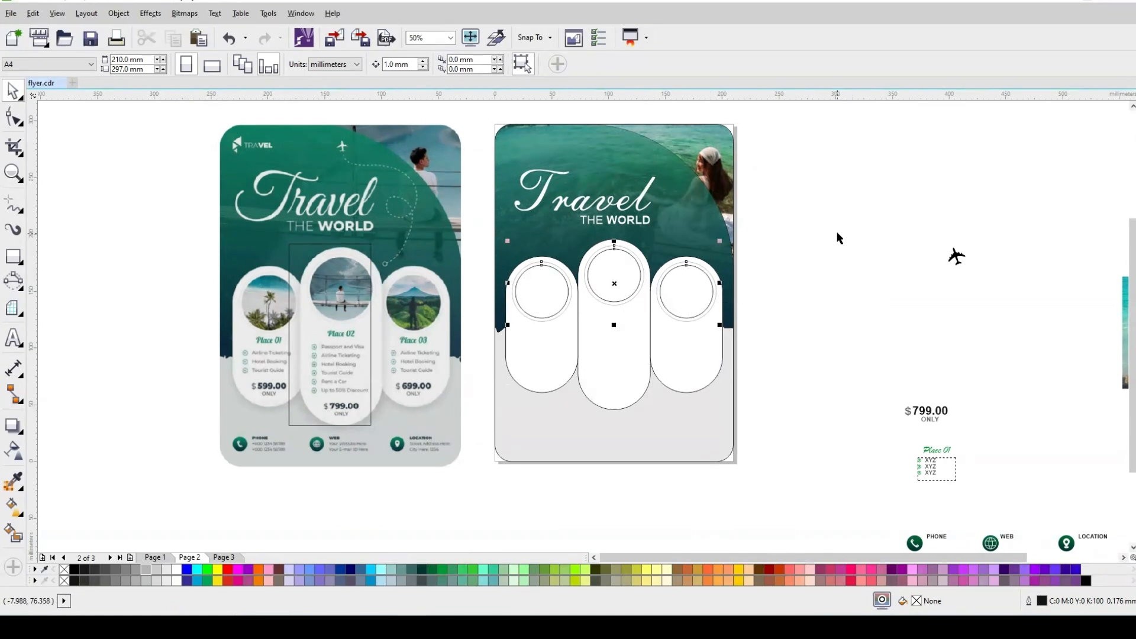
{"action": "left_click", "coordinate": [663, 65]}
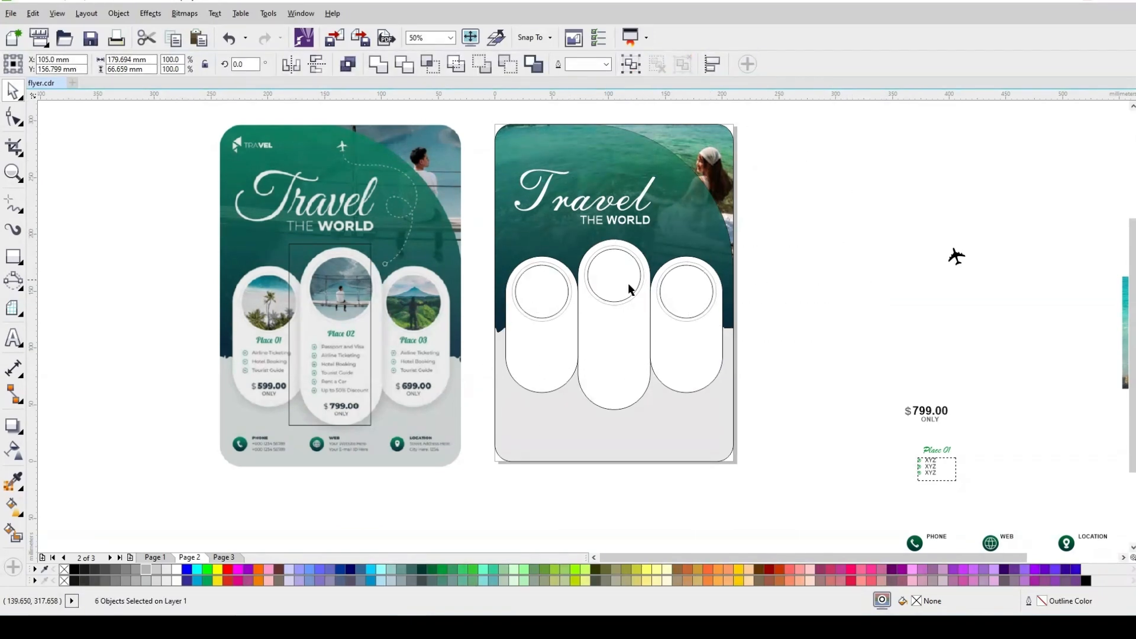
Move the three landscape photos from beyond the flyer's right side to the left of the reference flyer.
{"action": "scroll", "coordinate": [570, 301], "scroll_direction": "up", "scroll_amount": 2}
{"action": "key", "text": "Escape"}
{"action": "scroll", "coordinate": [573, 289], "scroll_direction": "down", "scroll_amount": 2}
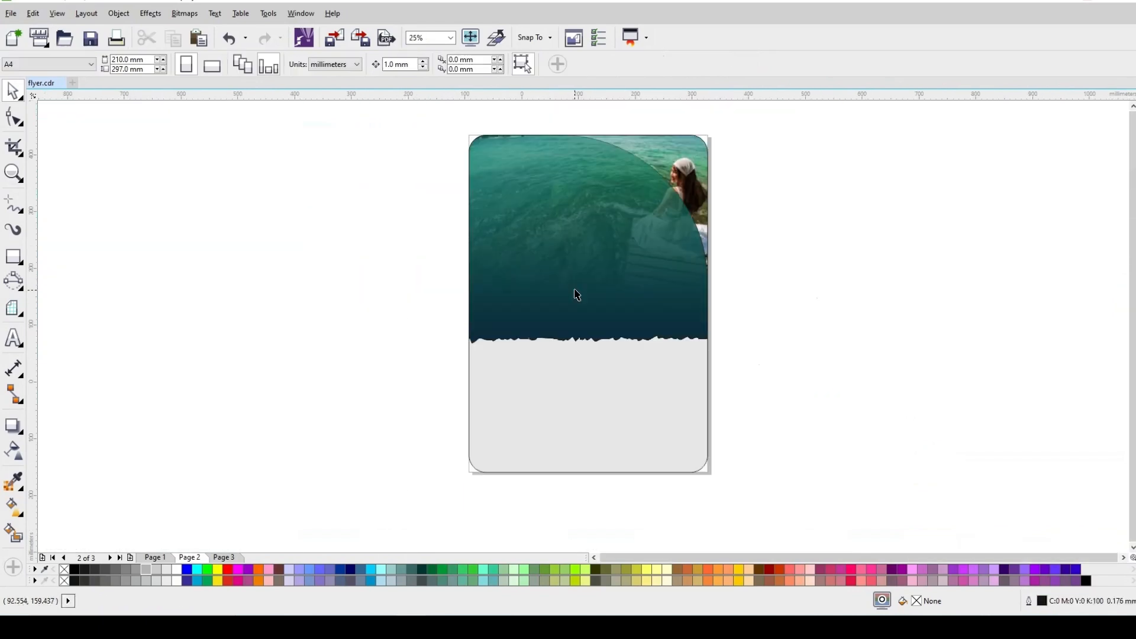
{"action": "scroll", "coordinate": [578, 294], "scroll_direction": "down", "scroll_amount": 2}
{"action": "left_click_drag", "start_coordinate": [825, 213], "coordinate": [1012, 460]}
{"action": "left_click_drag", "start_coordinate": [894, 316], "coordinate": [314, 294]}
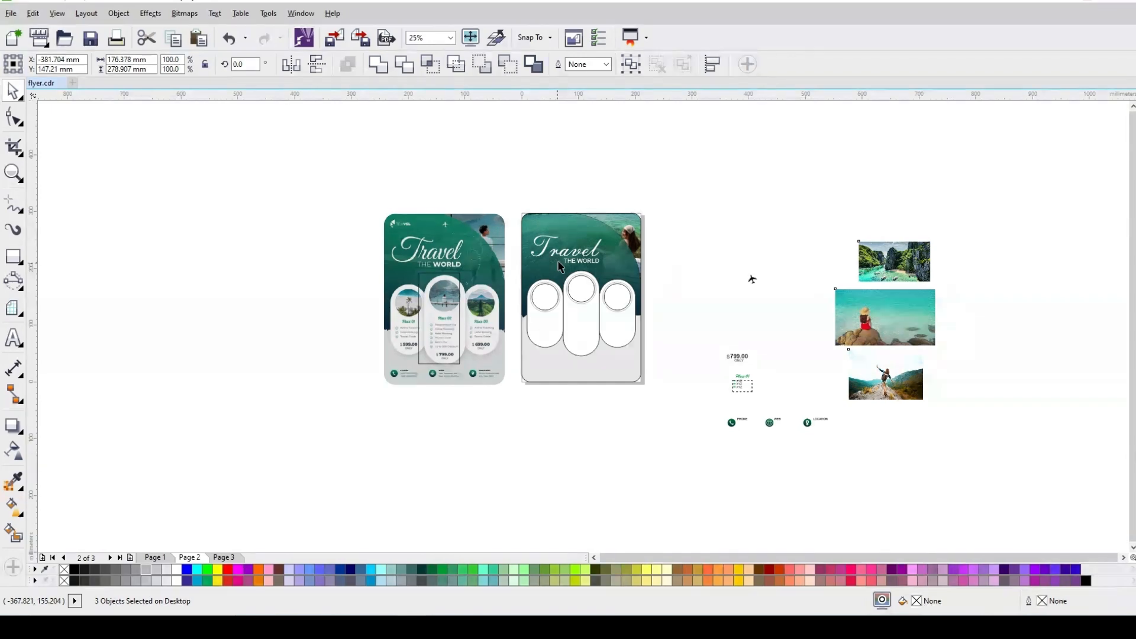
Bring the rocky island beach photo beside the flyer and PowerClip it inside the right capsule's inner circle.
{"action": "scroll", "coordinate": [559, 263], "scroll_direction": "up", "scroll_amount": 1}
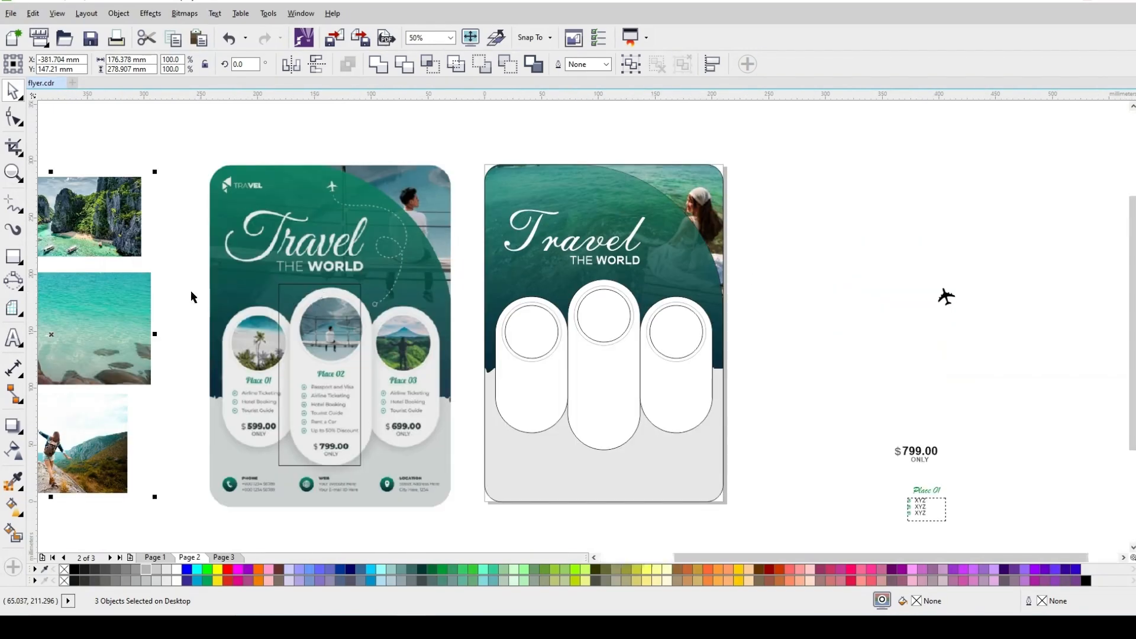
{"action": "left_click", "coordinate": [191, 213]}
{"action": "left_click_drag", "start_coordinate": [107, 216], "coordinate": [840, 294]}
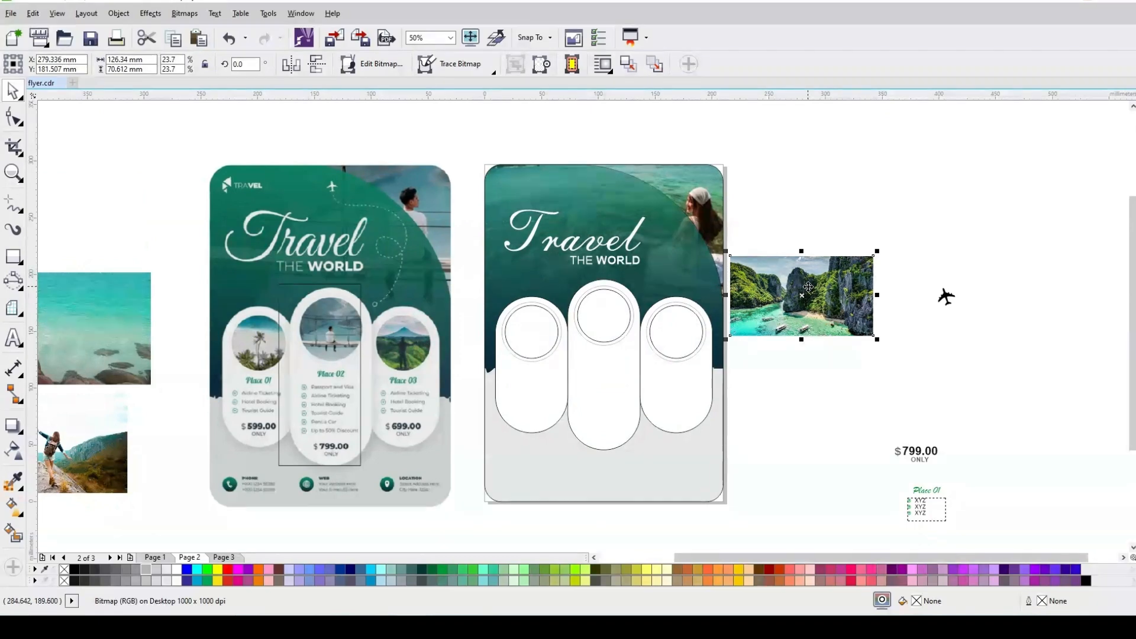
{"action": "right_click", "coordinate": [808, 287]}
{"action": "left_click", "coordinate": [892, 57]}
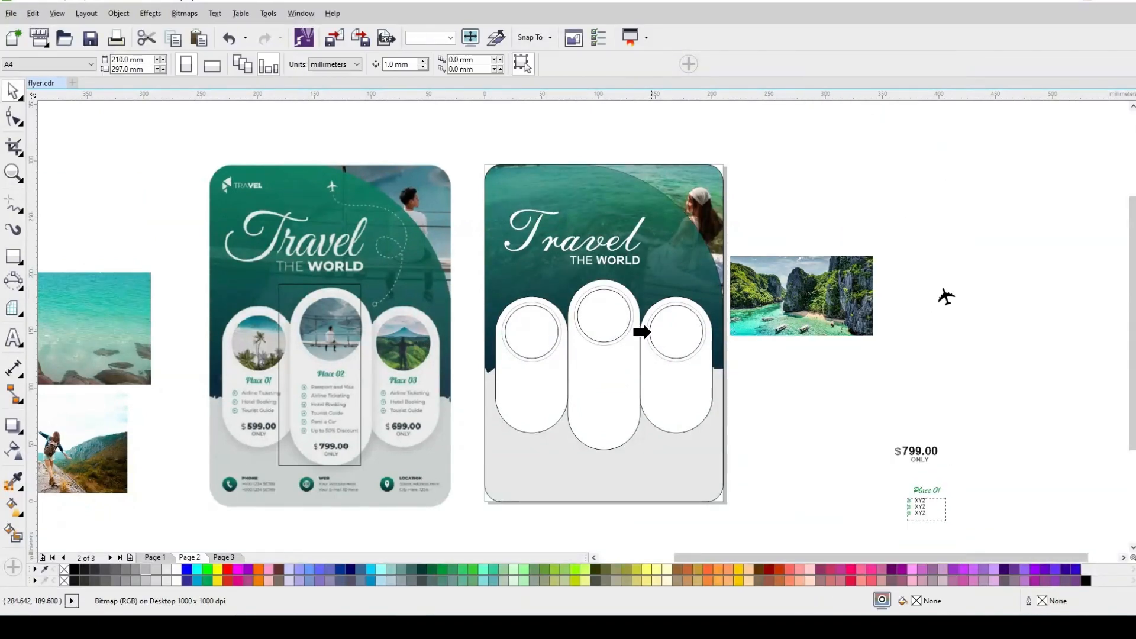
{"action": "left_click", "coordinate": [670, 327]}
{"action": "scroll", "coordinate": [671, 339], "scroll_direction": "up", "scroll_amount": 2}
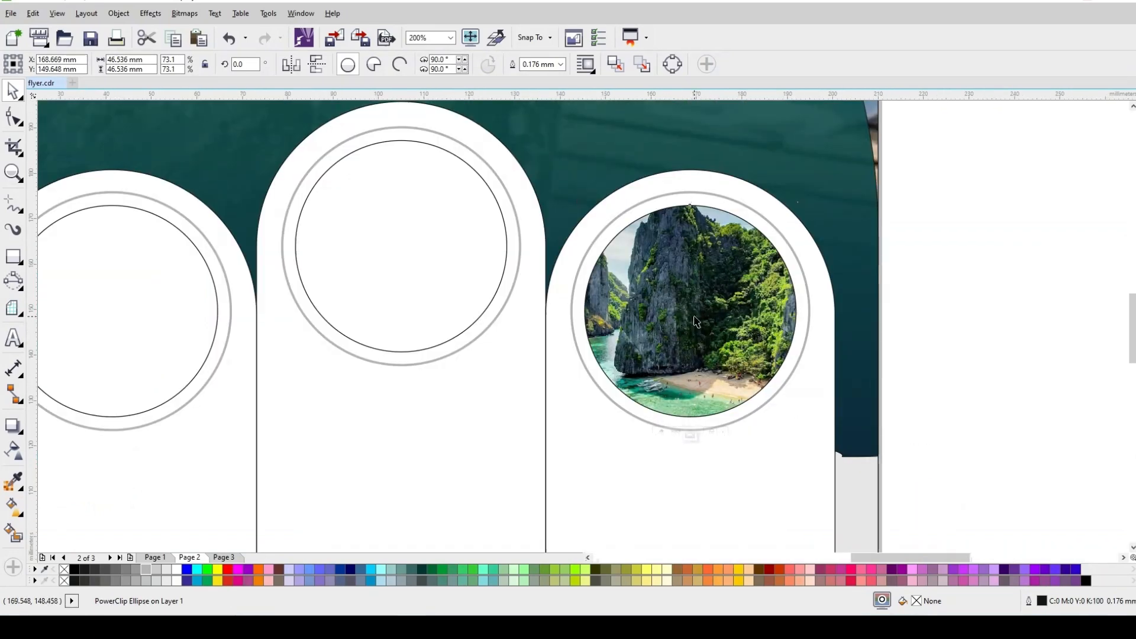
Edit the right capsule's PowerClip contents, scaling the beach photo to about 87 × 49 mm and shifting it right within the circle.
{"action": "left_click", "coordinate": [694, 317], "text": "ctrl"}
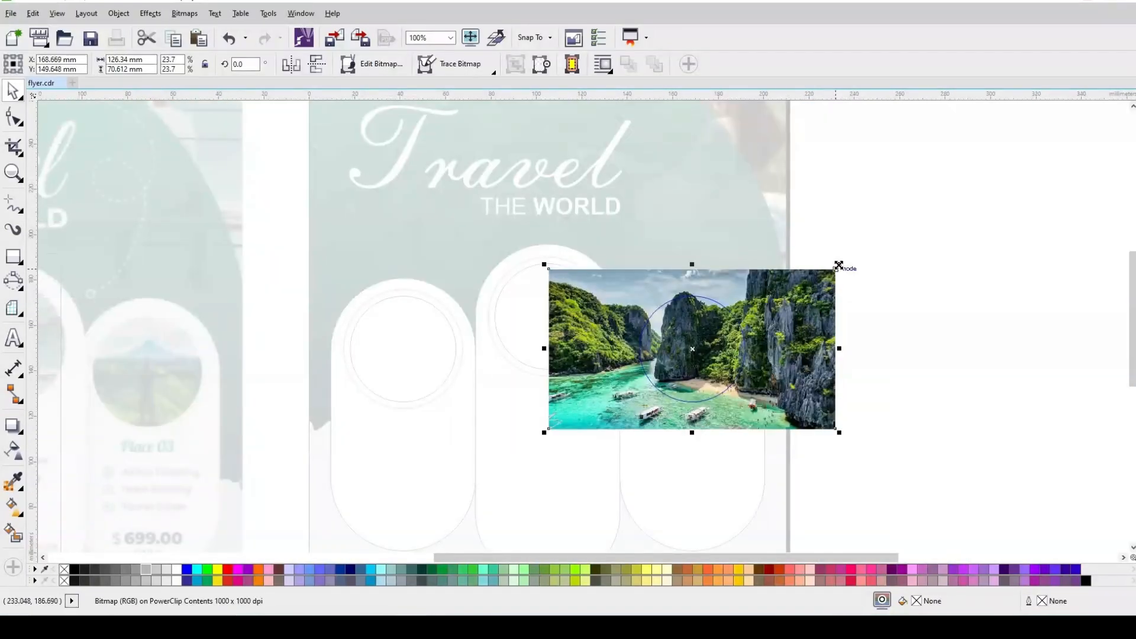
{"action": "left_click_drag", "start_coordinate": [839, 266], "coordinate": [816, 290]}
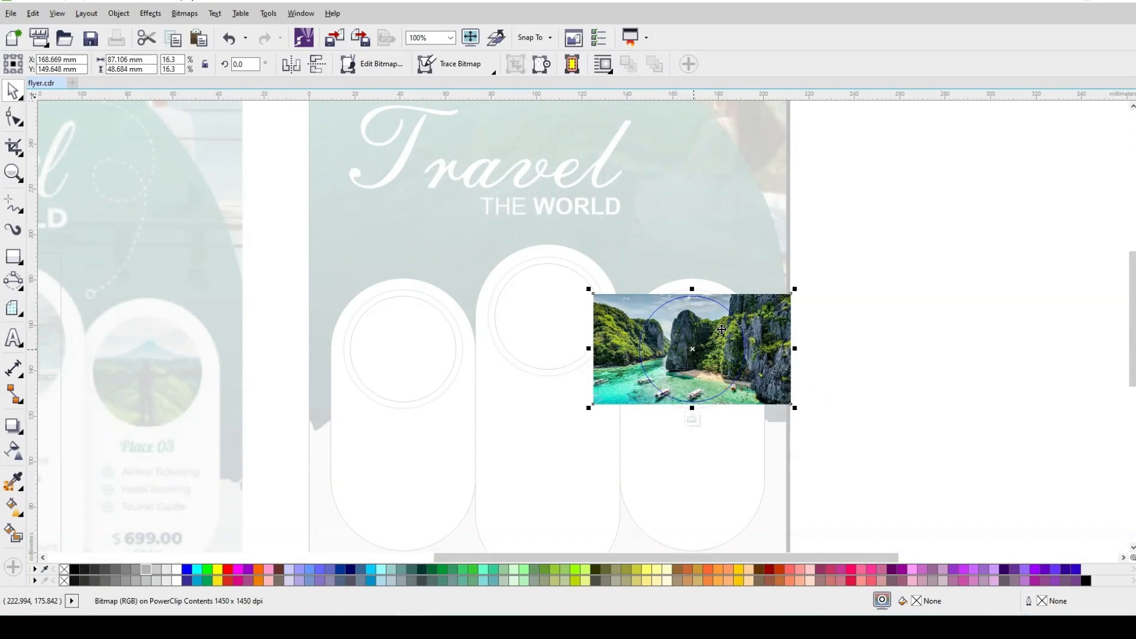
{"action": "left_click_drag", "start_coordinate": [710, 344], "coordinate": [699, 364]}
{"action": "left_click", "coordinate": [765, 366]}
{"action": "left_click_drag", "start_coordinate": [697, 355], "coordinate": [770, 356]}
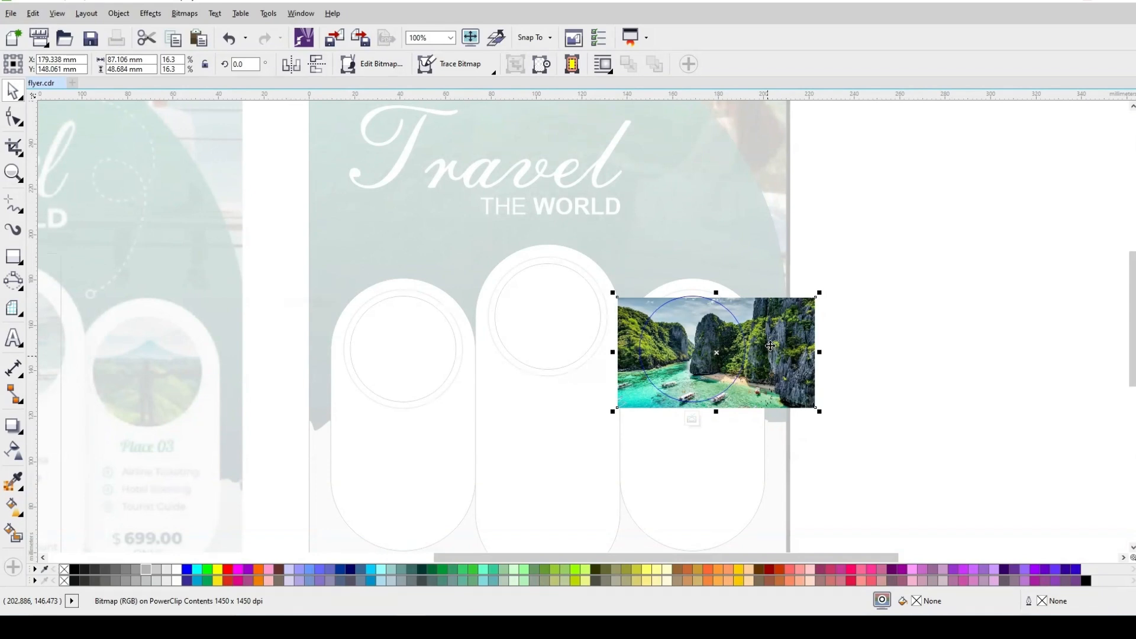
{"action": "left_click_drag", "start_coordinate": [725, 352], "coordinate": [751, 338]}
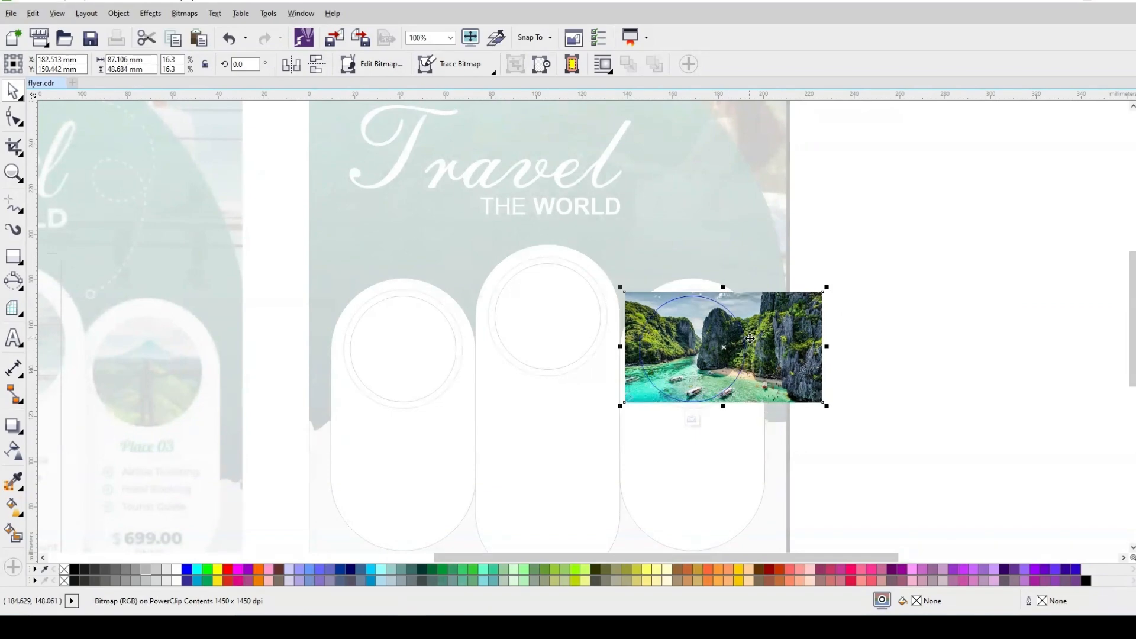
{"action": "left_click", "coordinate": [951, 306], "text": "ctrl"}
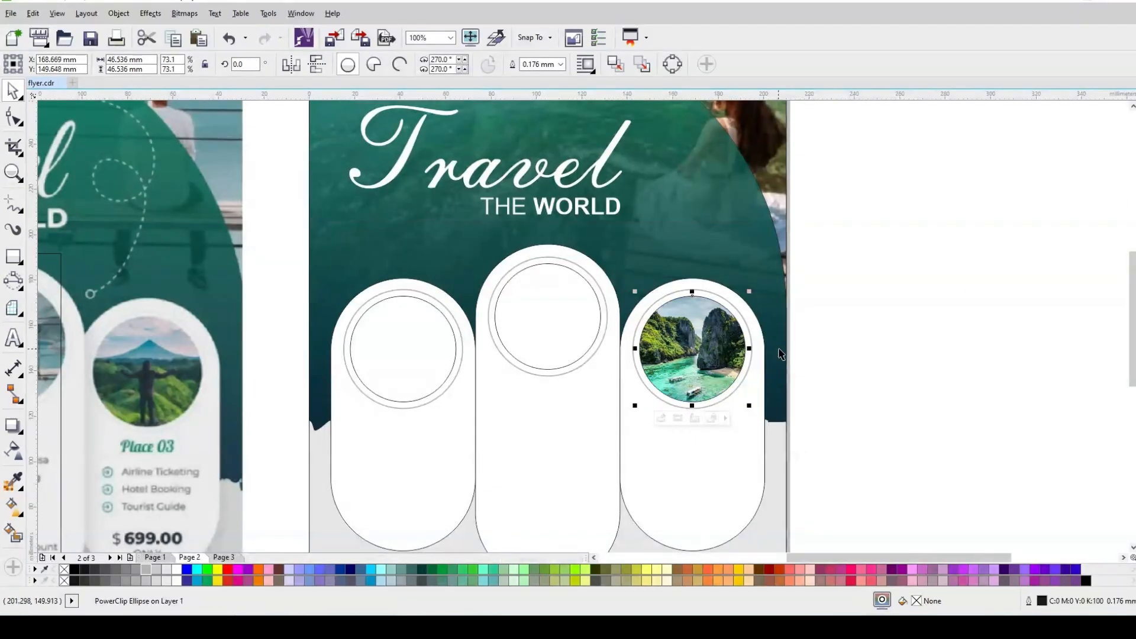
PowerClip the photo of the woman in red sitting on seaside rocks inside the middle capsule's inner circle.
{"action": "scroll", "coordinate": [778, 353], "scroll_direction": "down", "scroll_amount": 2}
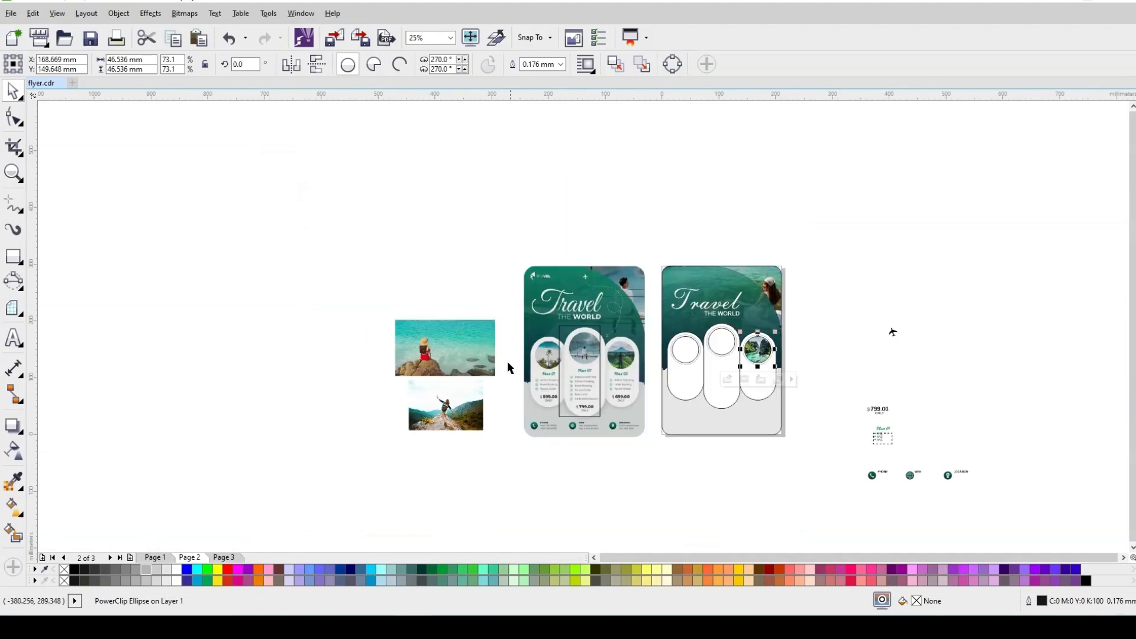
{"action": "left_click", "coordinate": [459, 346]}
{"action": "right_click", "coordinate": [450, 345]}
{"action": "left_click", "coordinate": [524, 56]}
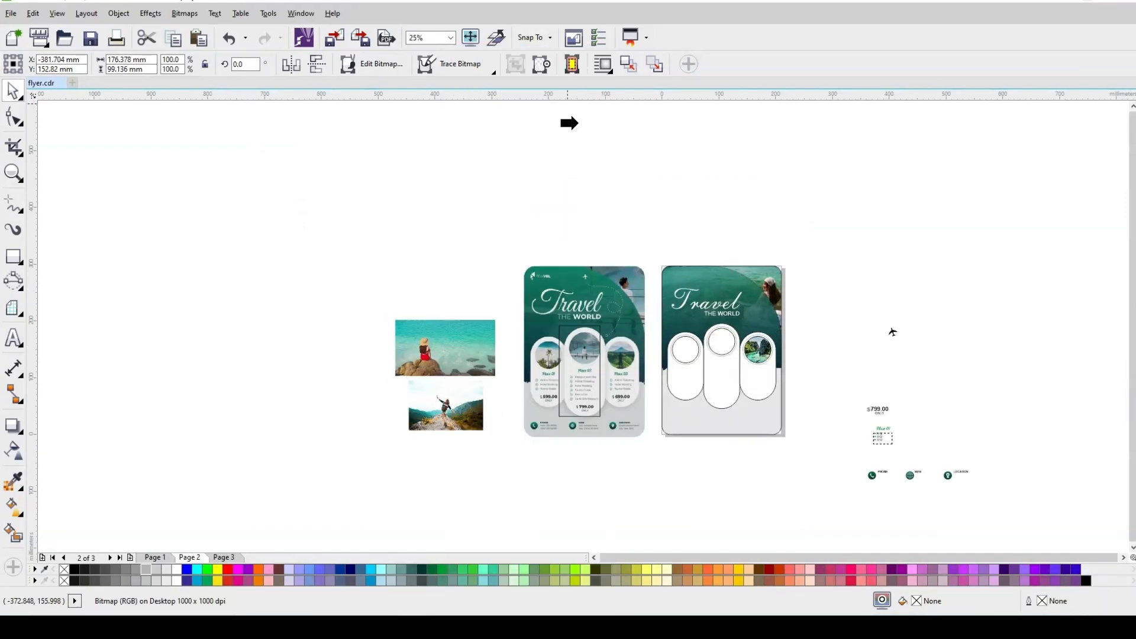
{"action": "left_click", "coordinate": [718, 342]}
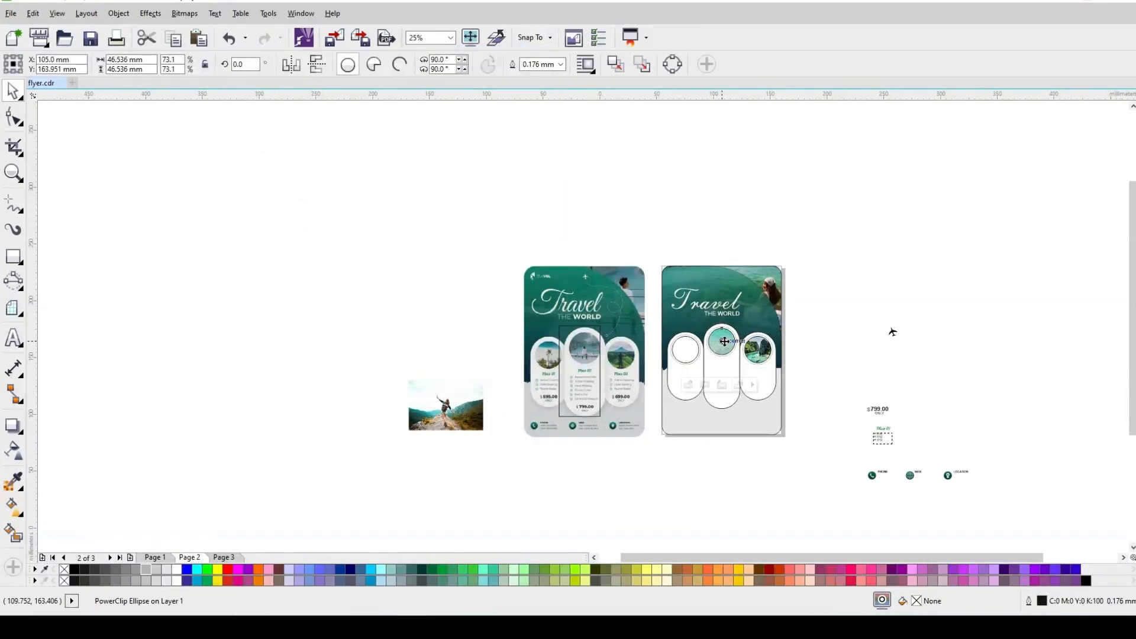
Edit the middle PowerClip's contents, scaling the seaside photo to about 105 × 59 mm and positioning the seated woman inside the circle.
{"action": "scroll", "coordinate": [724, 341], "scroll_direction": "up", "scroll_amount": 2}
{"action": "left_click", "coordinate": [724, 342], "text": "ctrl"}
{"action": "scroll", "coordinate": [772, 317], "scroll_direction": "down", "scroll_amount": 1}
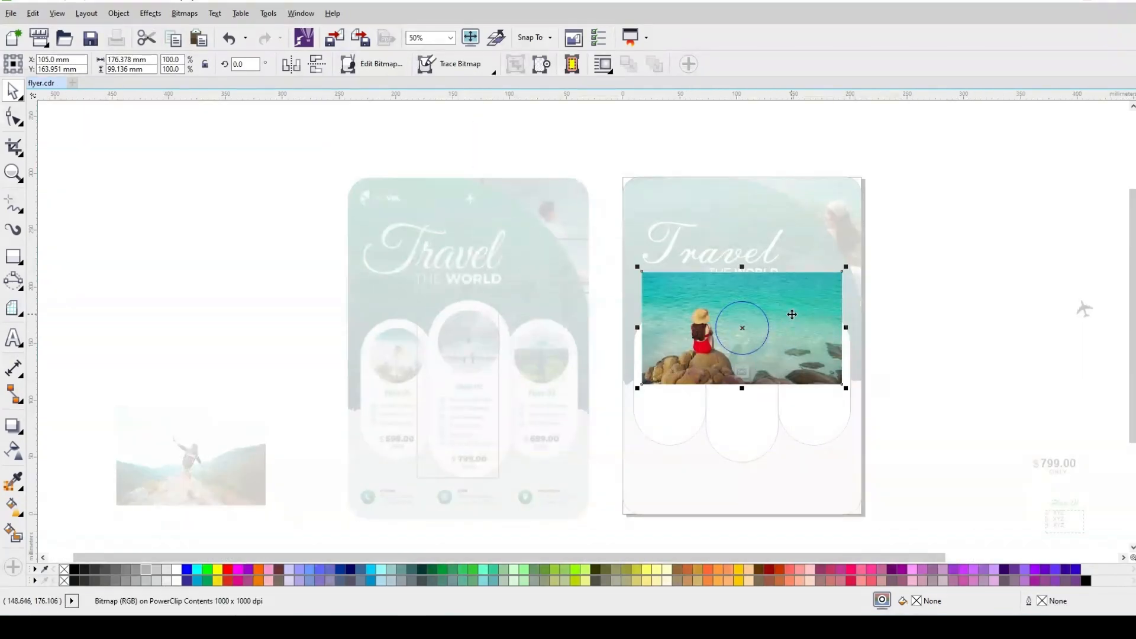
{"action": "left_click_drag", "start_coordinate": [792, 314], "coordinate": [851, 309]}
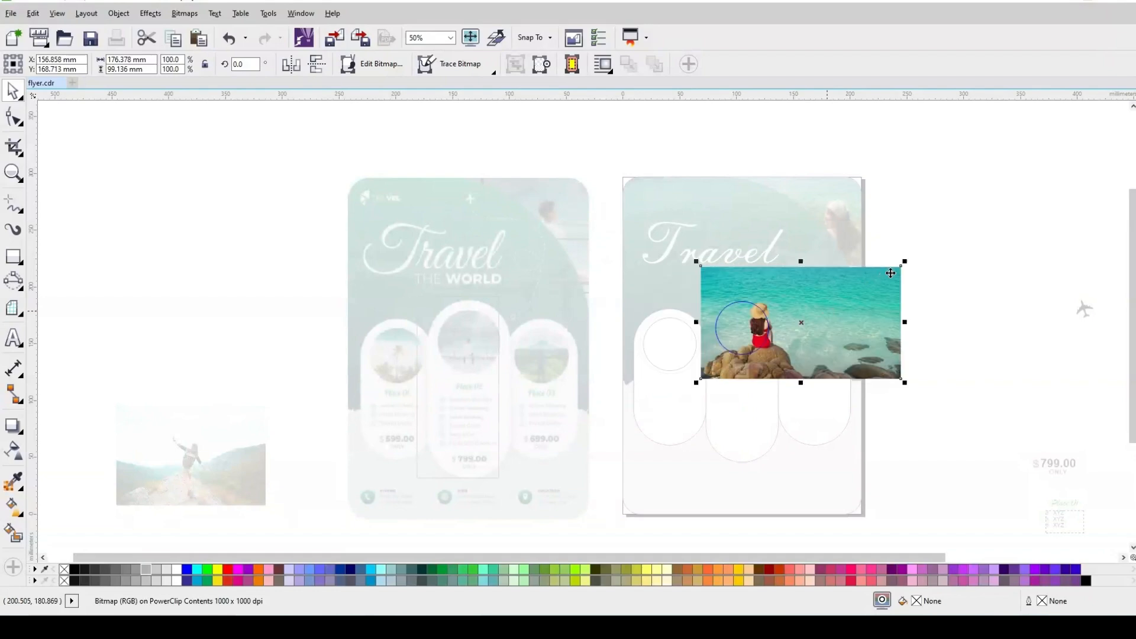
{"action": "left_click_drag", "start_coordinate": [905, 264], "coordinate": [867, 284]}
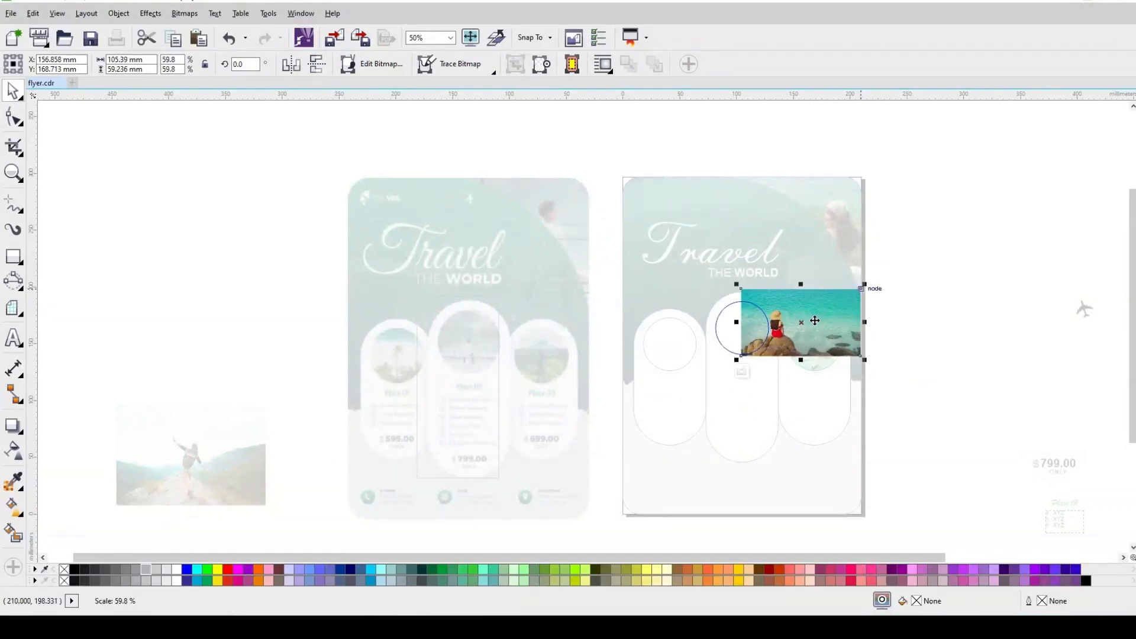
{"action": "left_click_drag", "start_coordinate": [774, 321], "coordinate": [780, 320]}
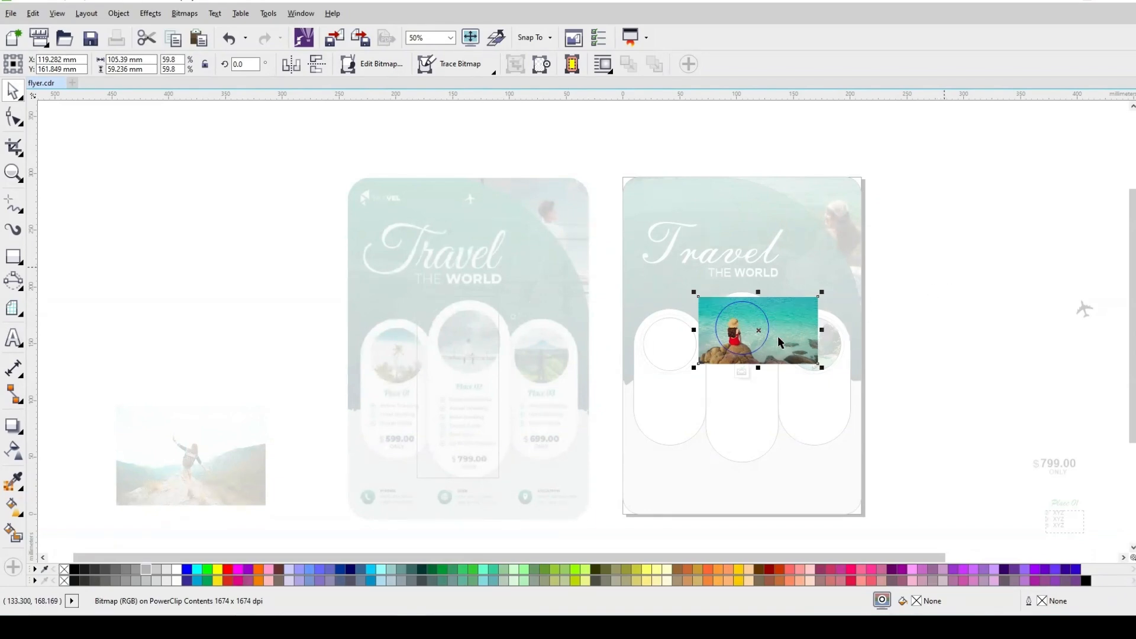
{"action": "scroll", "coordinate": [763, 330], "scroll_direction": "up", "scroll_amount": 1}
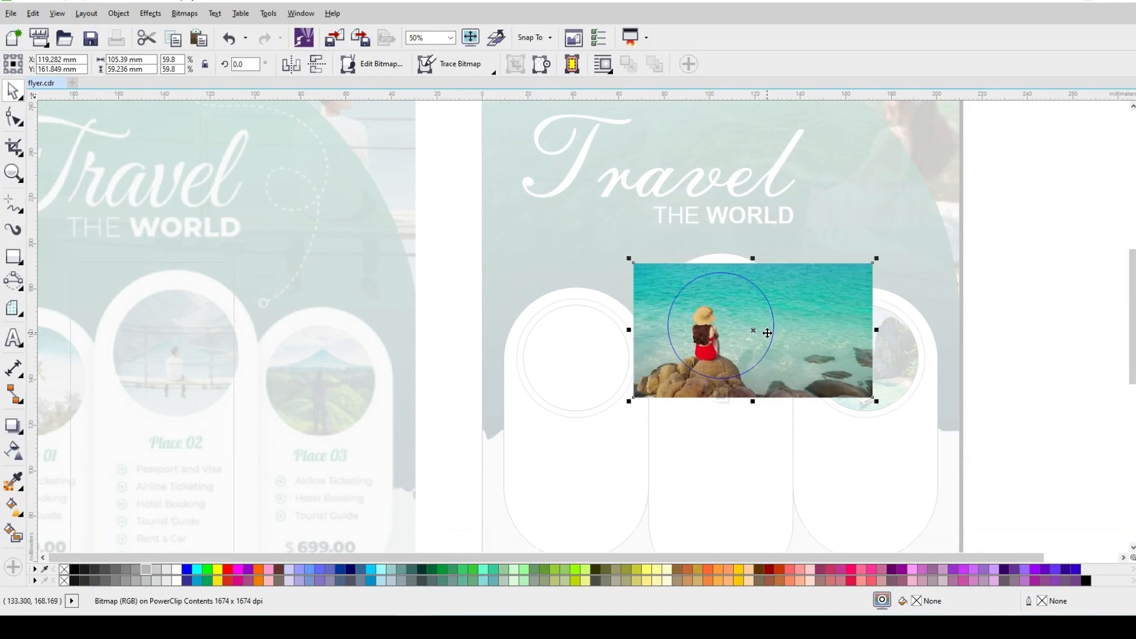
{"action": "left_click_drag", "start_coordinate": [787, 362], "coordinate": [806, 352]}
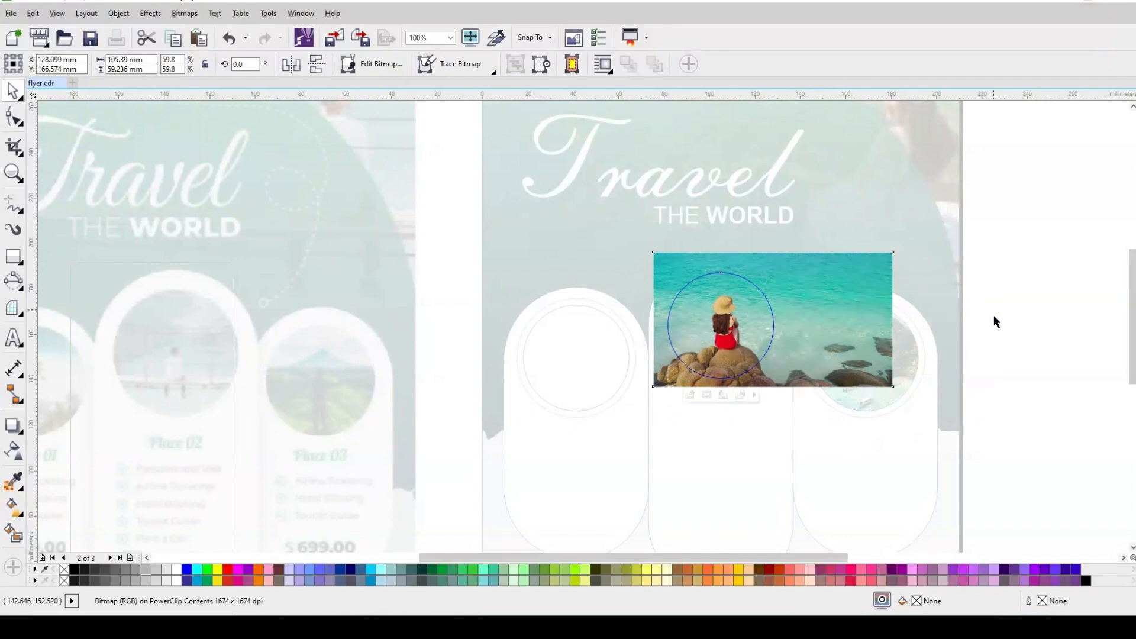
{"action": "left_click", "coordinate": [911, 317], "text": "ctrl"}
PowerClip the mountain hiker photo inside the left capsule's inner circle.
{"action": "scroll", "coordinate": [913, 317], "scroll_direction": "down", "scroll_amount": 2}
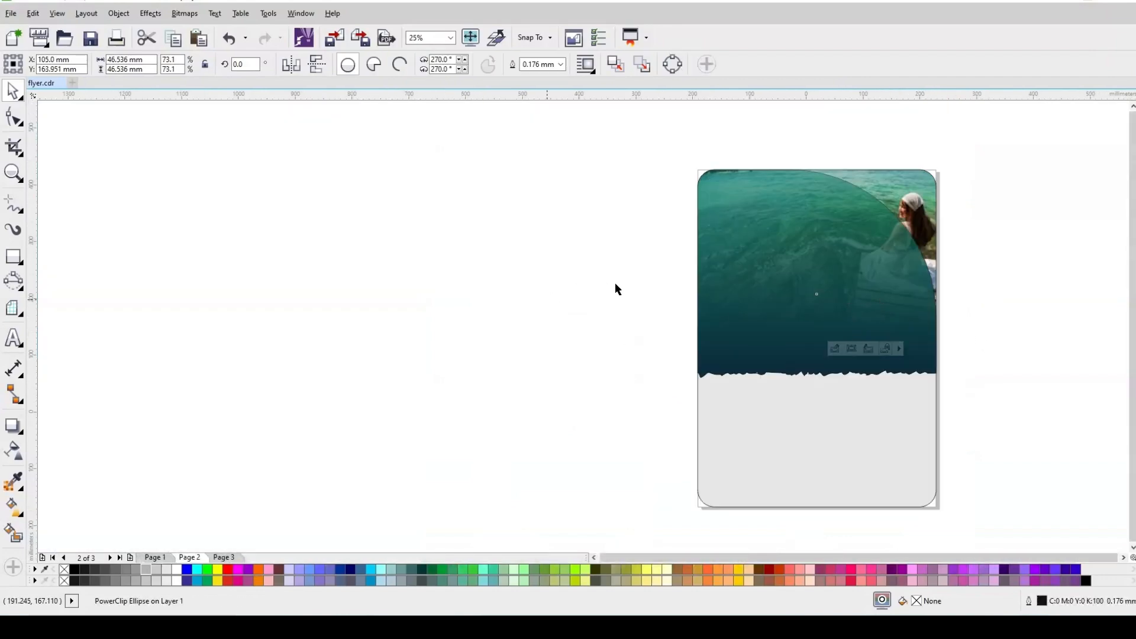
{"action": "left_click", "coordinate": [597, 382]}
{"action": "right_click", "coordinate": [597, 382]}
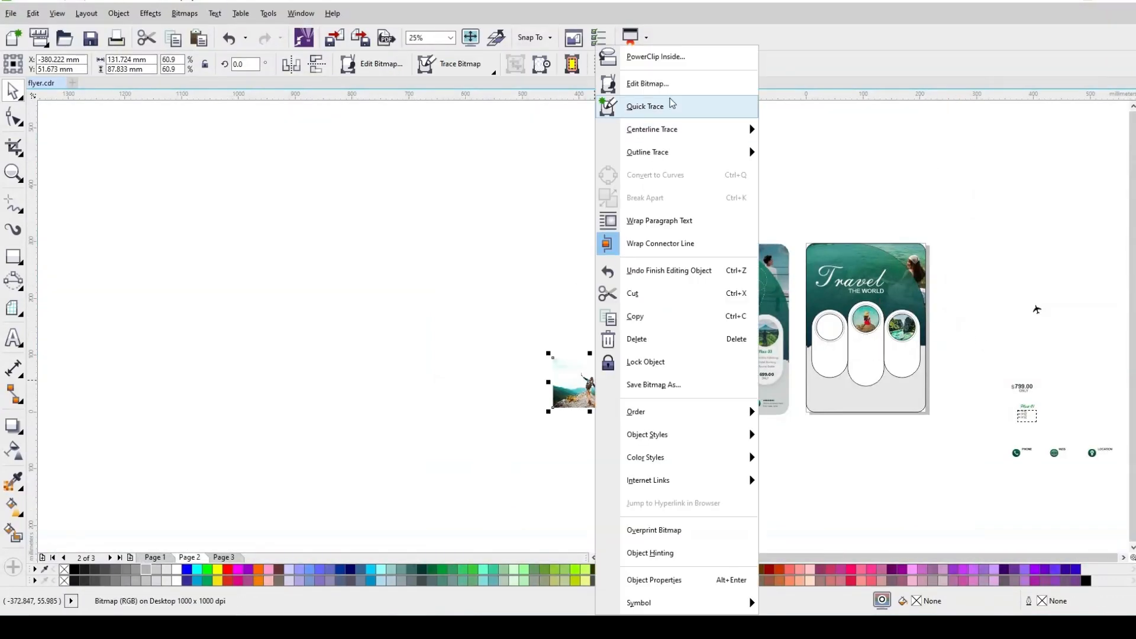
{"action": "left_click", "coordinate": [676, 56]}
{"action": "left_click", "coordinate": [820, 323]}
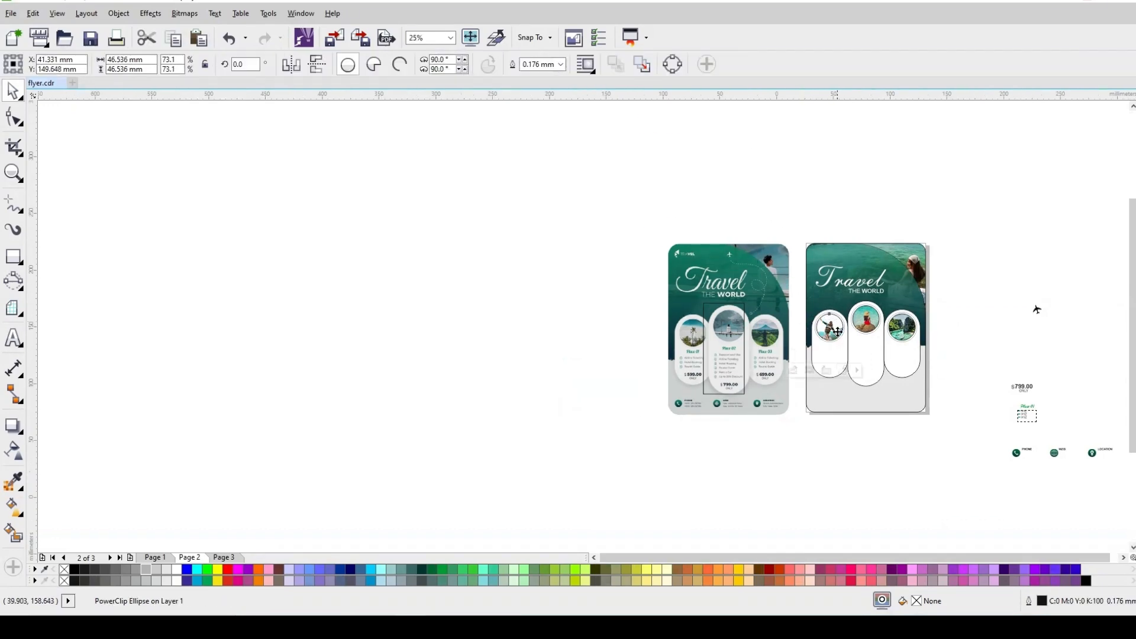
Edit the left PowerClip's contents, scaling the hiker photo to about 74 × 49 mm around the circle's centre.
{"action": "scroll", "coordinate": [836, 326], "scroll_direction": "up", "scroll_amount": 1}
{"action": "scroll", "coordinate": [857, 348], "scroll_direction": "up", "scroll_amount": 1}
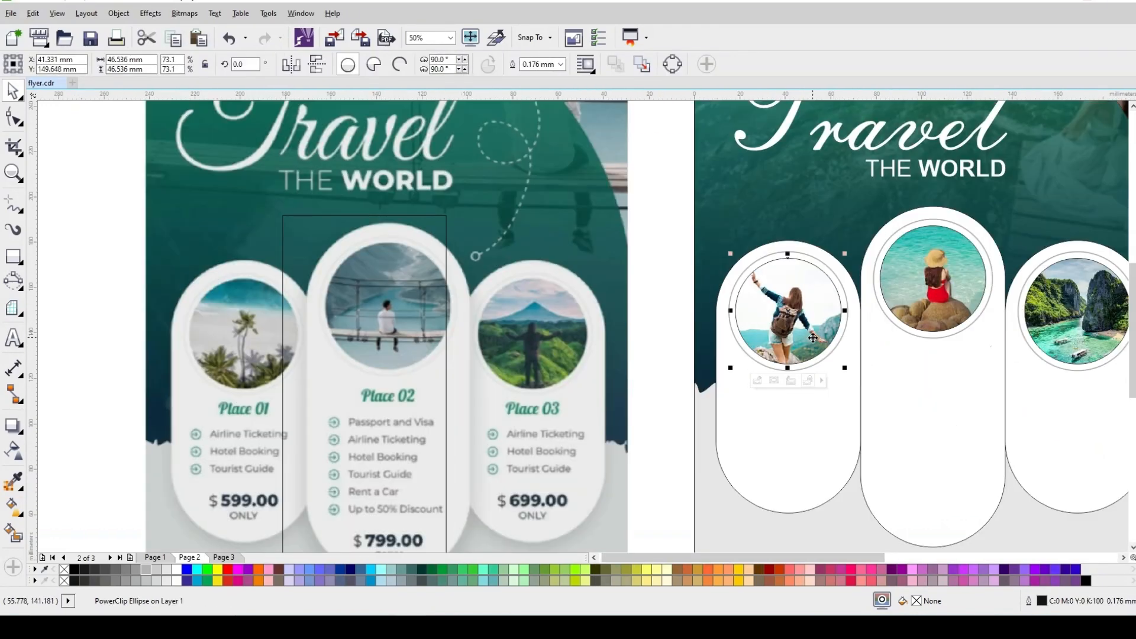
{"action": "left_click", "coordinate": [808, 309], "text": "ctrl"}
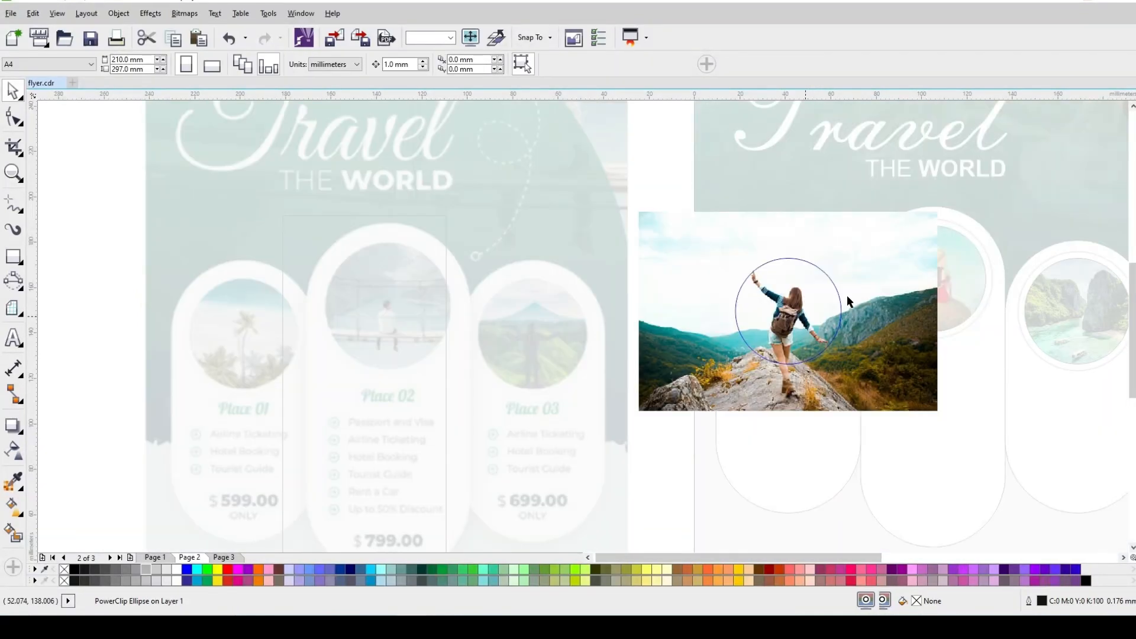
{"action": "left_click", "coordinate": [856, 294]}
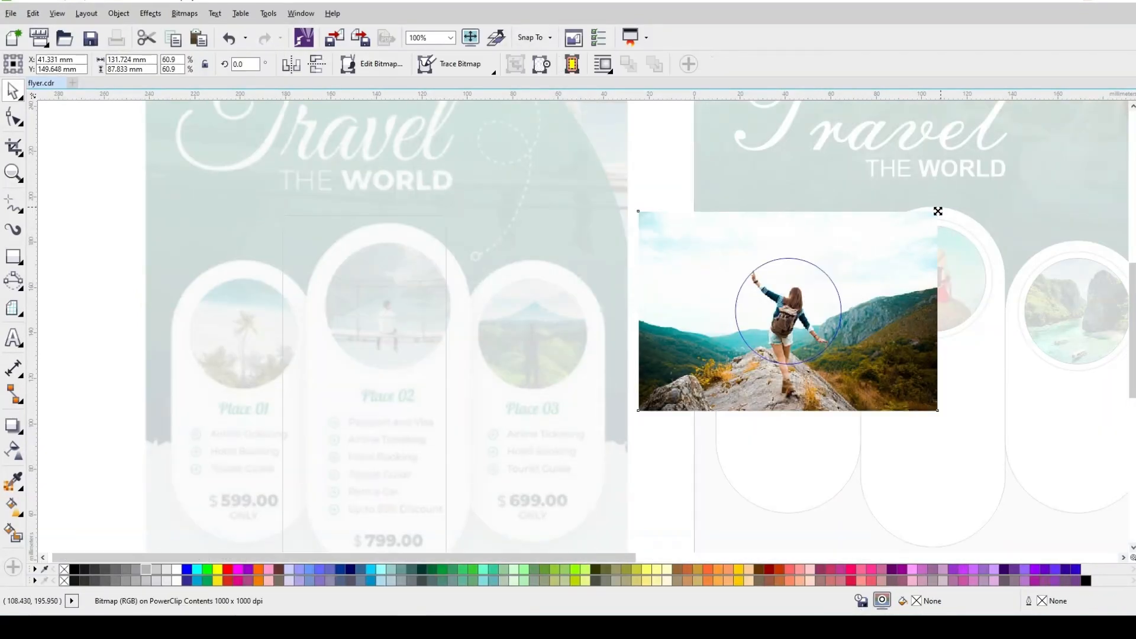
{"action": "left_click_drag", "start_coordinate": [937, 210], "coordinate": [916, 247]}
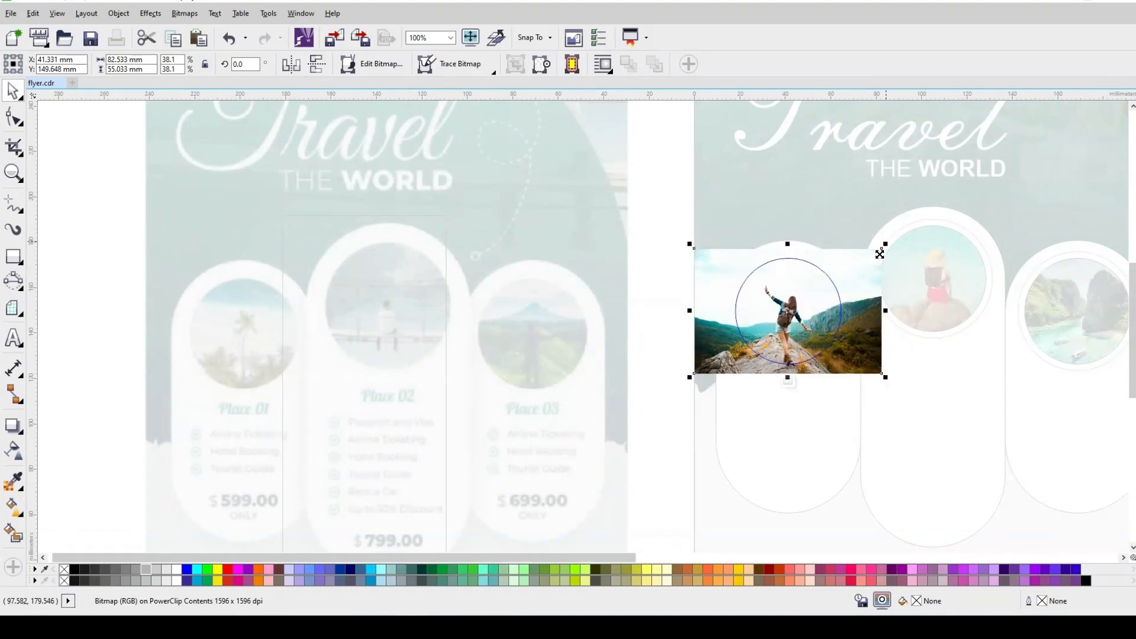
{"action": "left_click_drag", "start_coordinate": [881, 250], "coordinate": [882, 254]}
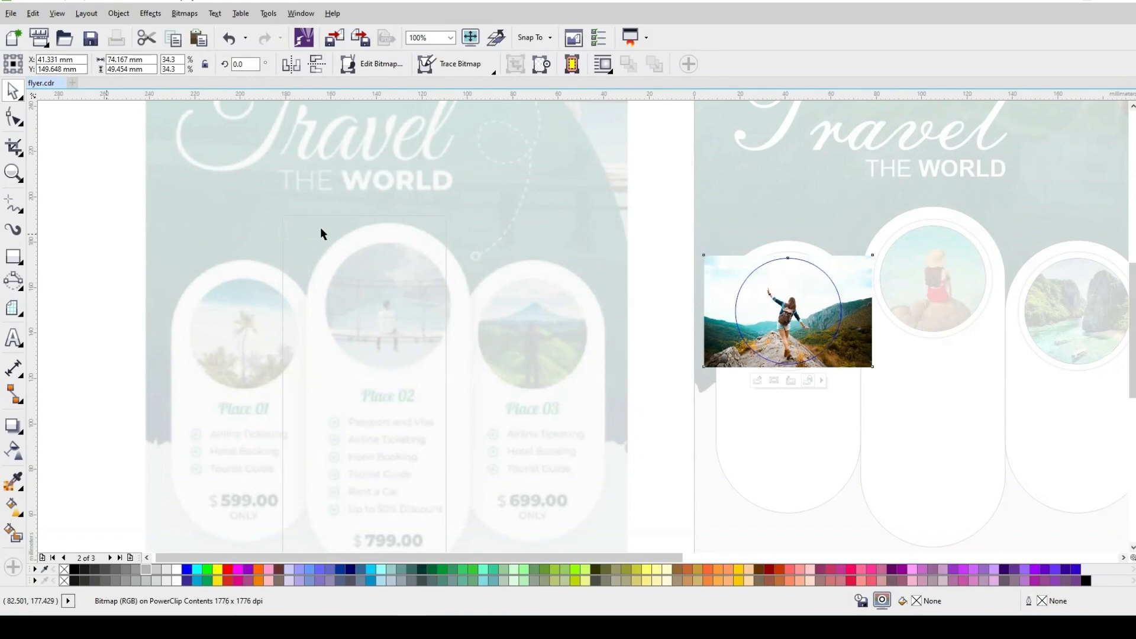
{"action": "scroll", "coordinate": [547, 293], "scroll_direction": "down", "scroll_amount": 1}
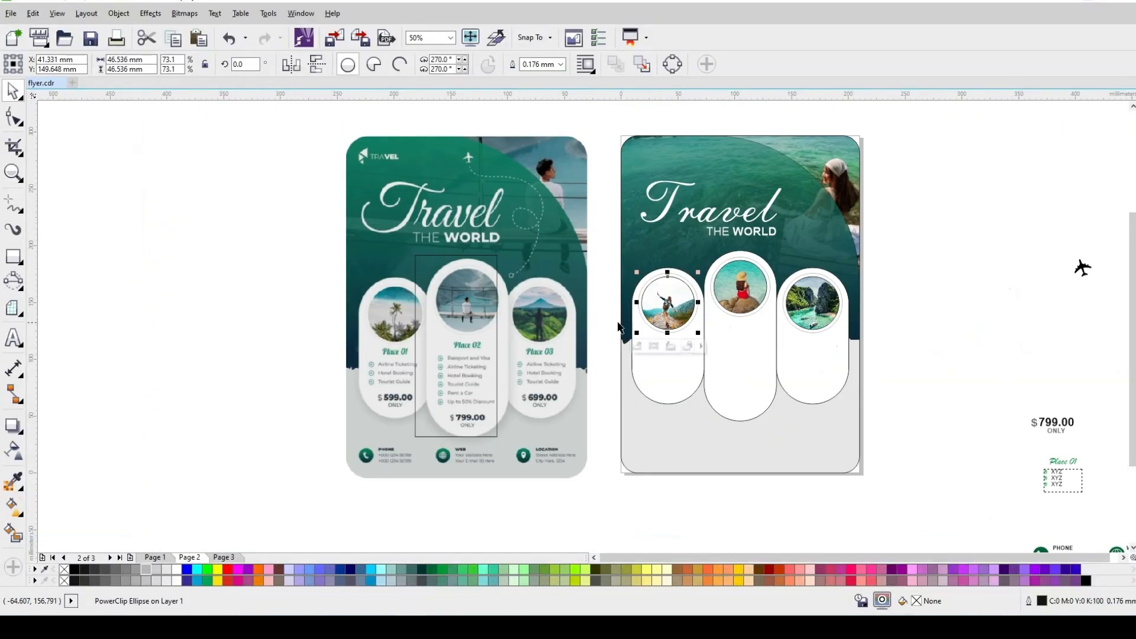
{"action": "left_click", "coordinate": [968, 244]}
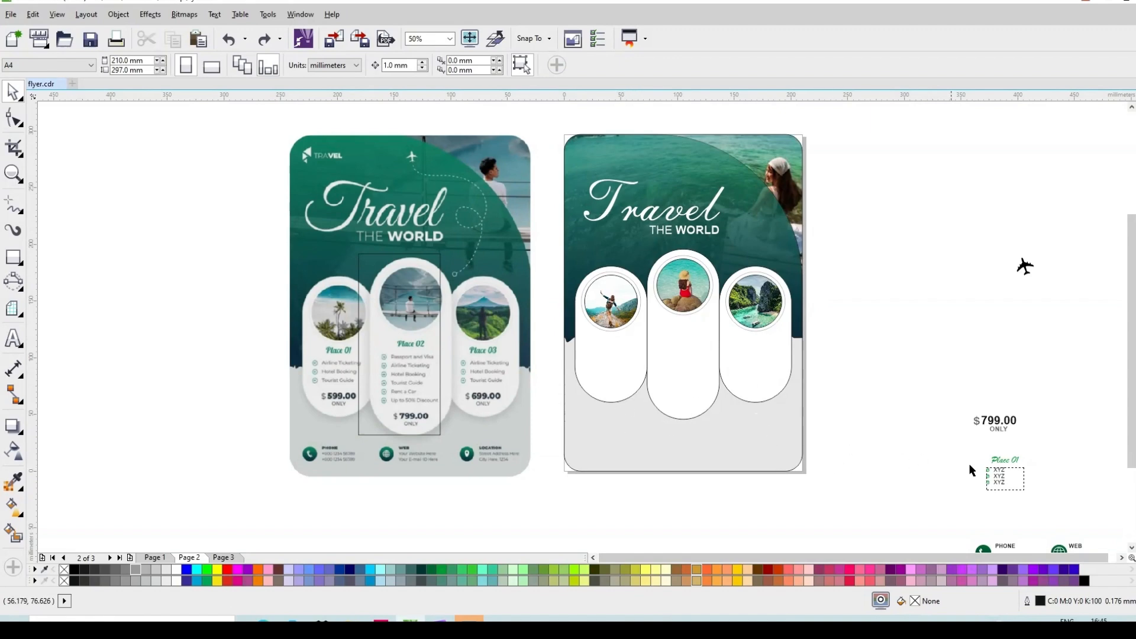
Move the "Place 01" heading and its XYZ bullet list under the left capsule's photo and centre them horizontally on the capsule.
{"action": "left_click", "coordinate": [1005, 473]}
{"action": "left_click_drag", "start_coordinate": [1005, 473], "coordinate": [610, 356]}
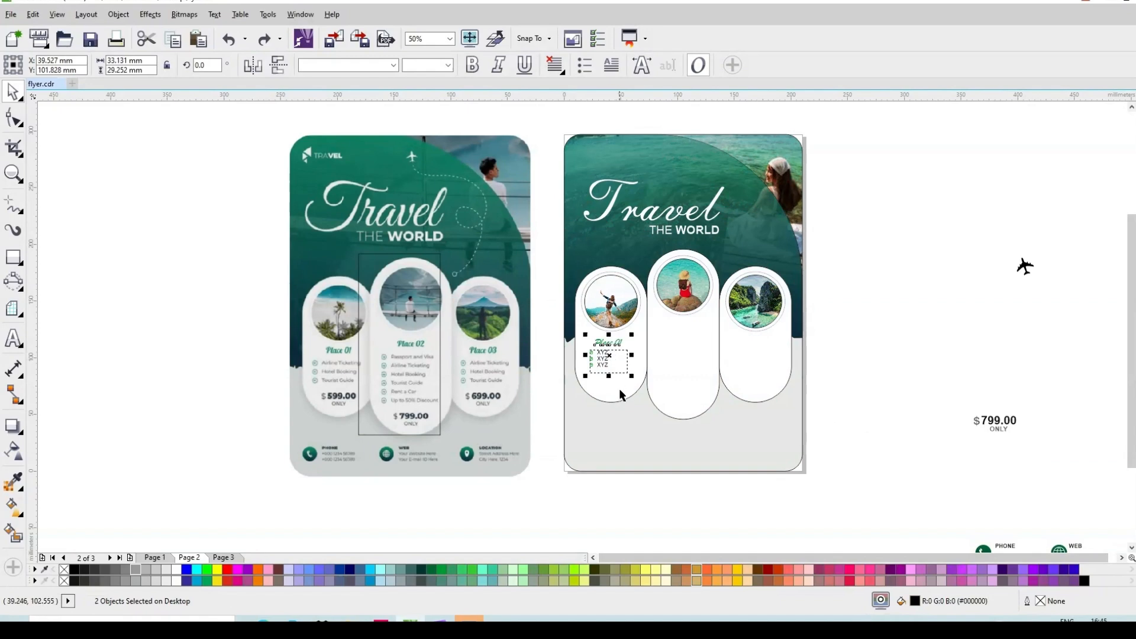
{"action": "left_click", "coordinate": [620, 398]}
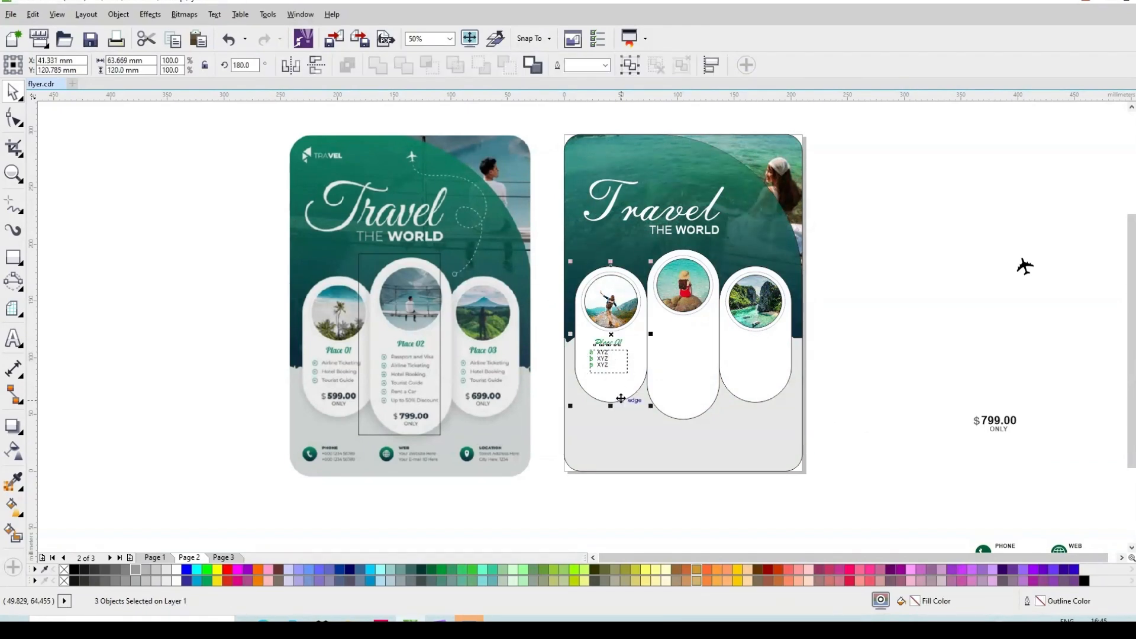
{"action": "left_click", "coordinate": [943, 287]}
Copy the left capsule's heading and bullet list beneath the middle capsule's photo and centre them horizontally there.
{"action": "left_click", "coordinate": [618, 343]}
{"action": "left_click", "coordinate": [606, 359], "text": "shift"}
{"action": "left_click_drag", "start_coordinate": [605, 360], "coordinate": [687, 378]}
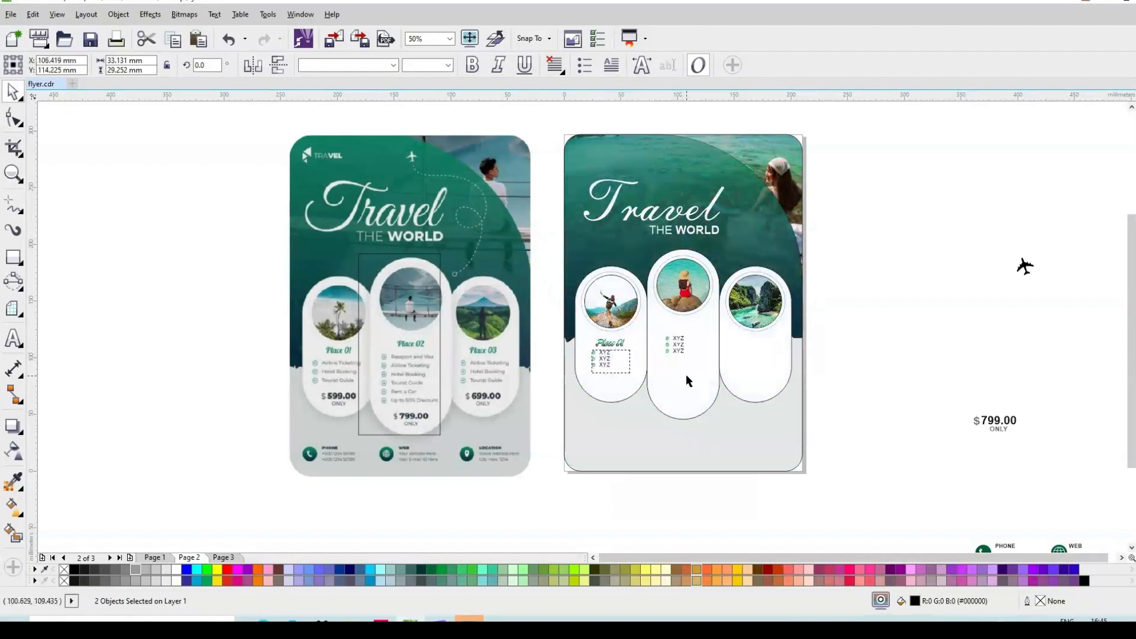
{"action": "left_click", "coordinate": [686, 381], "text": "shift"}
Copy the middle capsule's heading and bullet list beneath the right capsule's photo and centre them horizontally there.
{"action": "left_click", "coordinate": [692, 331]}
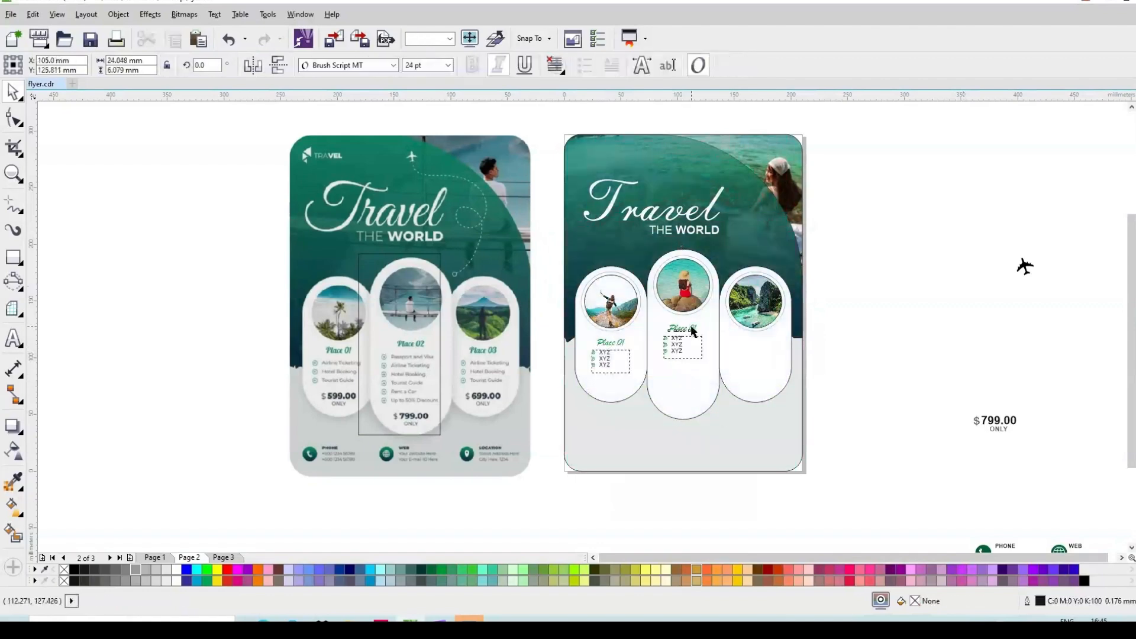
{"action": "left_click", "coordinate": [677, 341], "text": "shift"}
{"action": "left_click_drag", "start_coordinate": [677, 341], "coordinate": [750, 354]}
{"action": "right_click", "coordinate": [749, 353]}
{"action": "left_click", "coordinate": [776, 369], "text": "shift"}
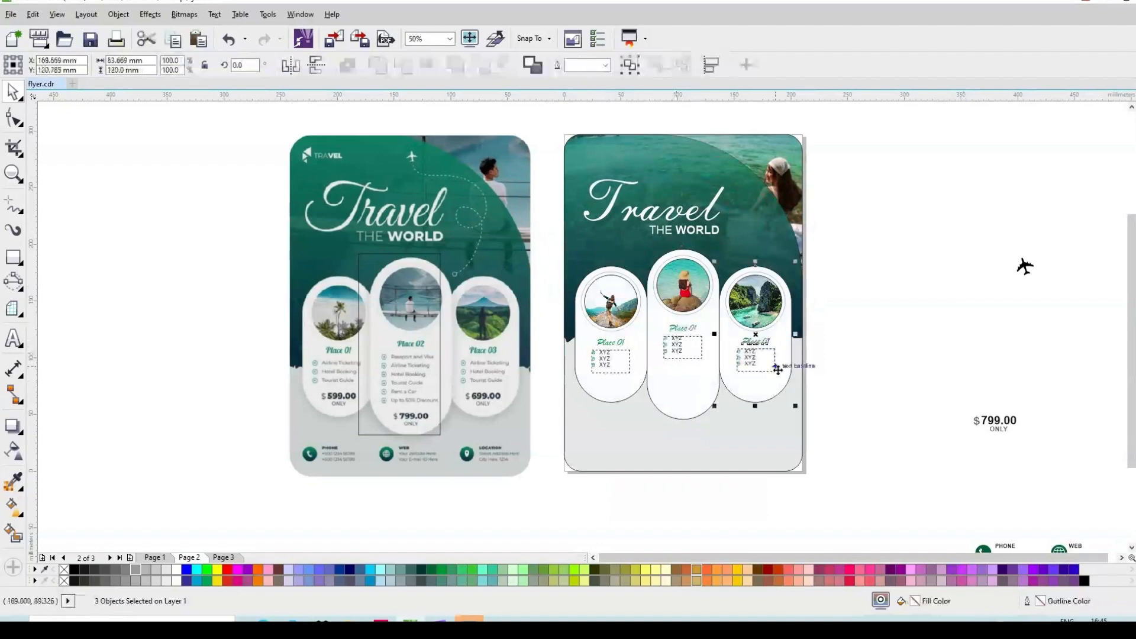
{"action": "left_click", "coordinate": [828, 345]}
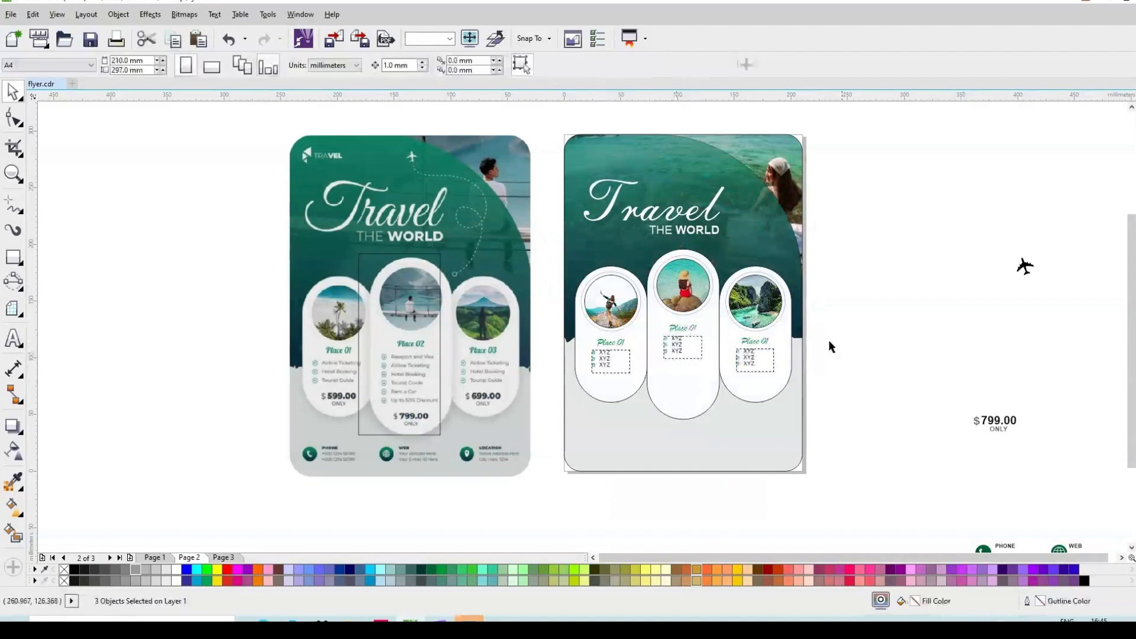
Change the middle capsule's heading to "Place 02" and the right capsule's heading to "Place 03".
{"action": "left_click", "coordinate": [14, 340]}
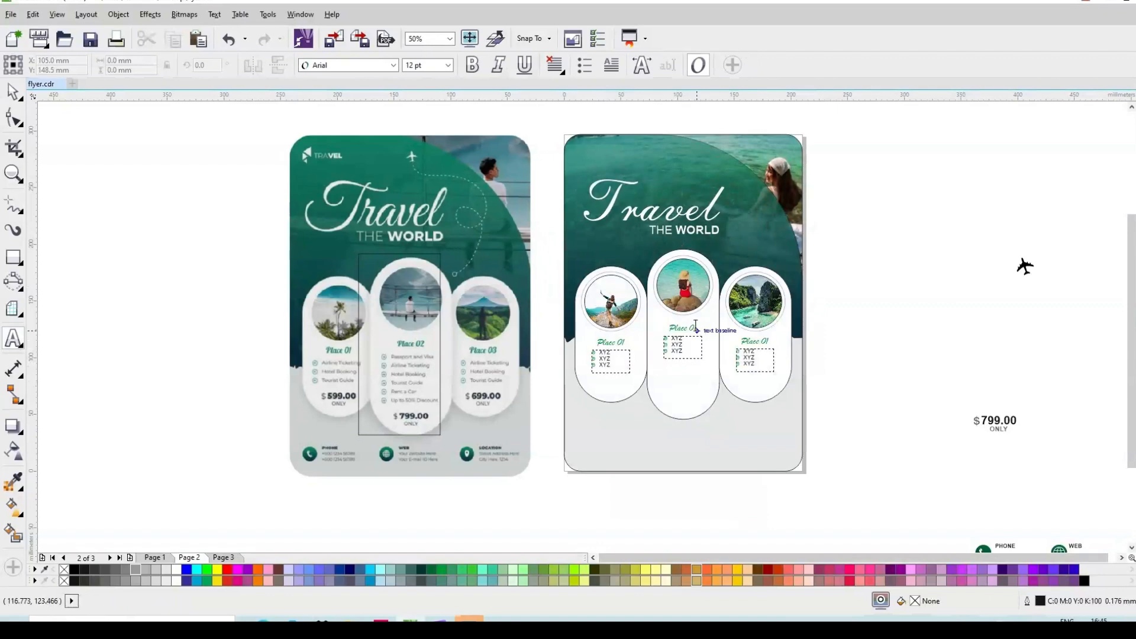
{"action": "left_click", "coordinate": [695, 325]}
{"action": "key", "text": "BackSpace"}
{"action": "type", "text": "2"}
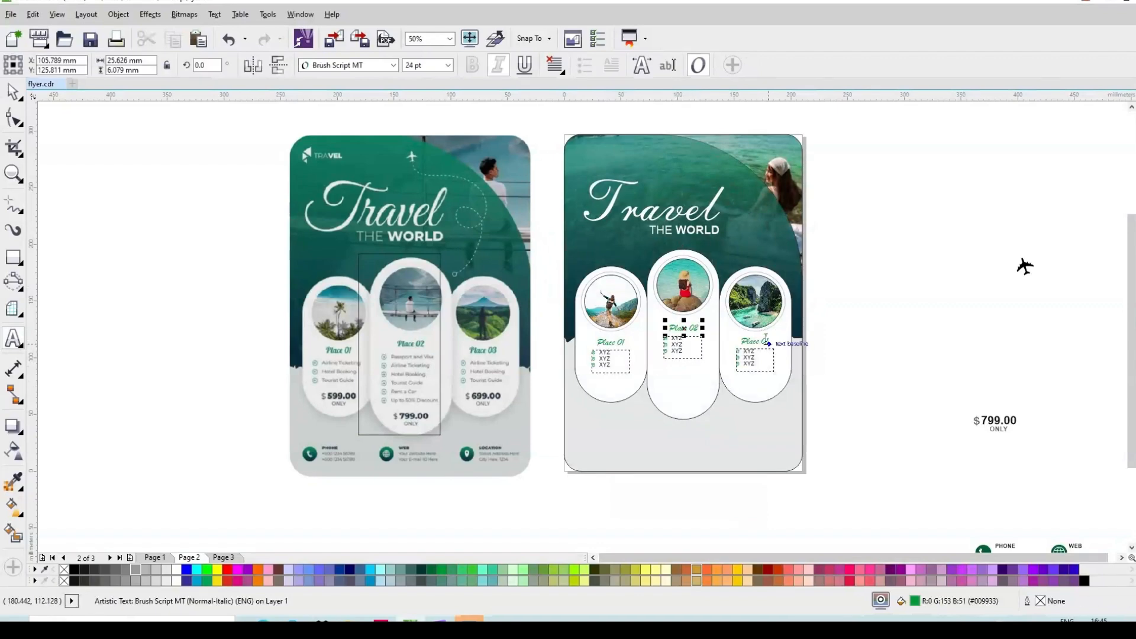
{"action": "left_click", "coordinate": [767, 341]}
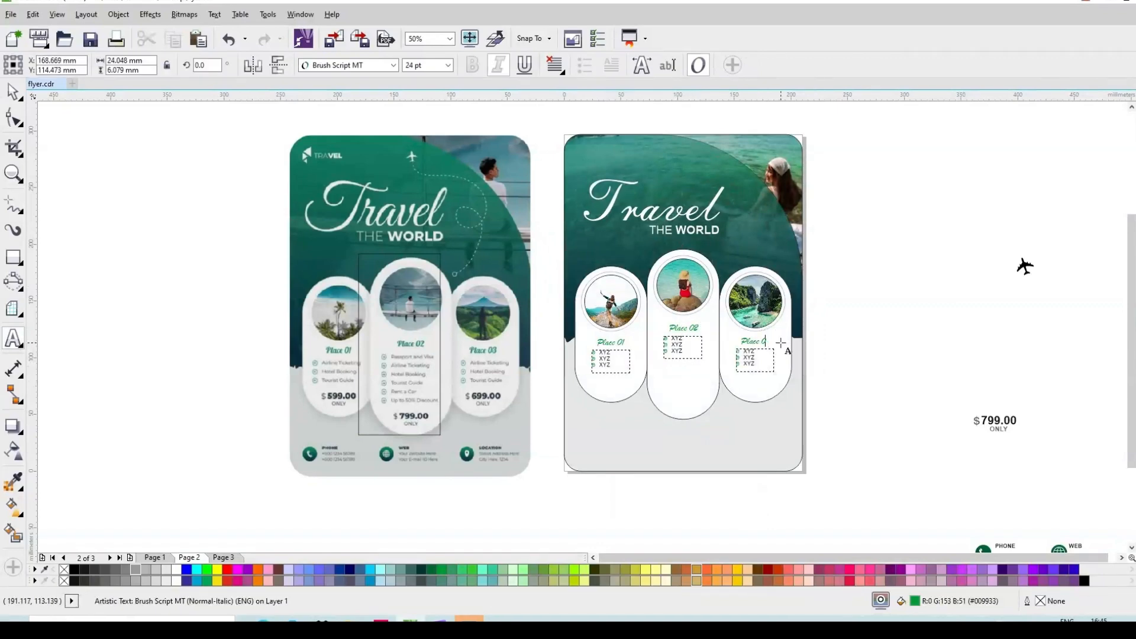
{"action": "key", "text": "BackSpace"}
{"action": "type", "text": "3"}
Extend the middle capsule's bullet list frame downward to a height of about 36 mm.
{"action": "scroll", "coordinate": [771, 358], "scroll_direction": "up", "scroll_amount": 4}
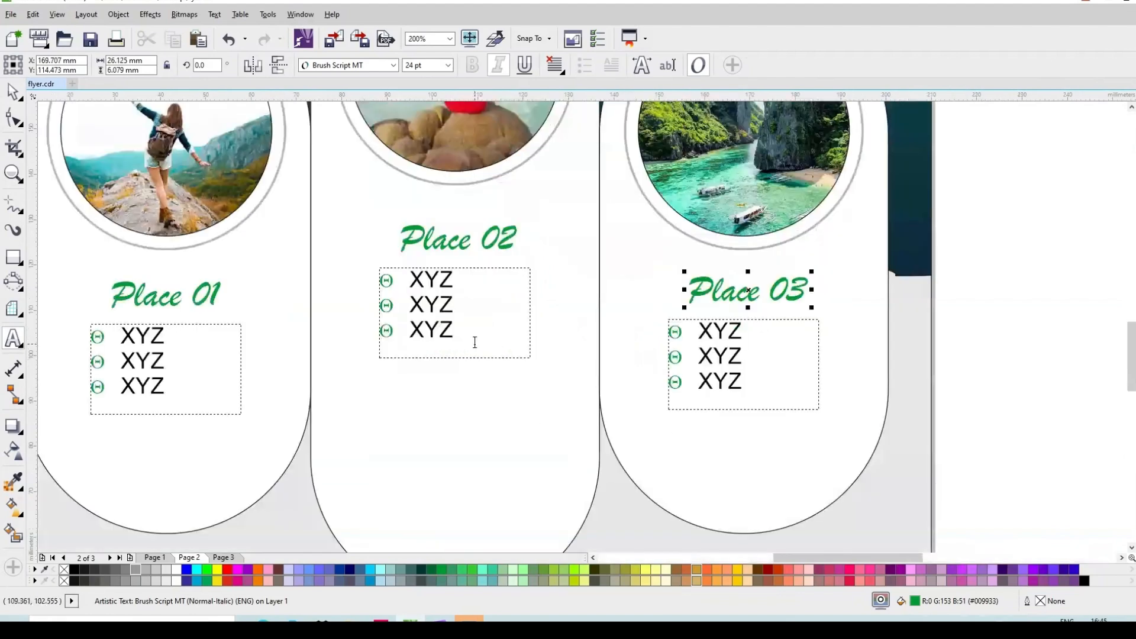
{"action": "left_click", "coordinate": [519, 321]}
{"action": "key", "text": "Escape"}
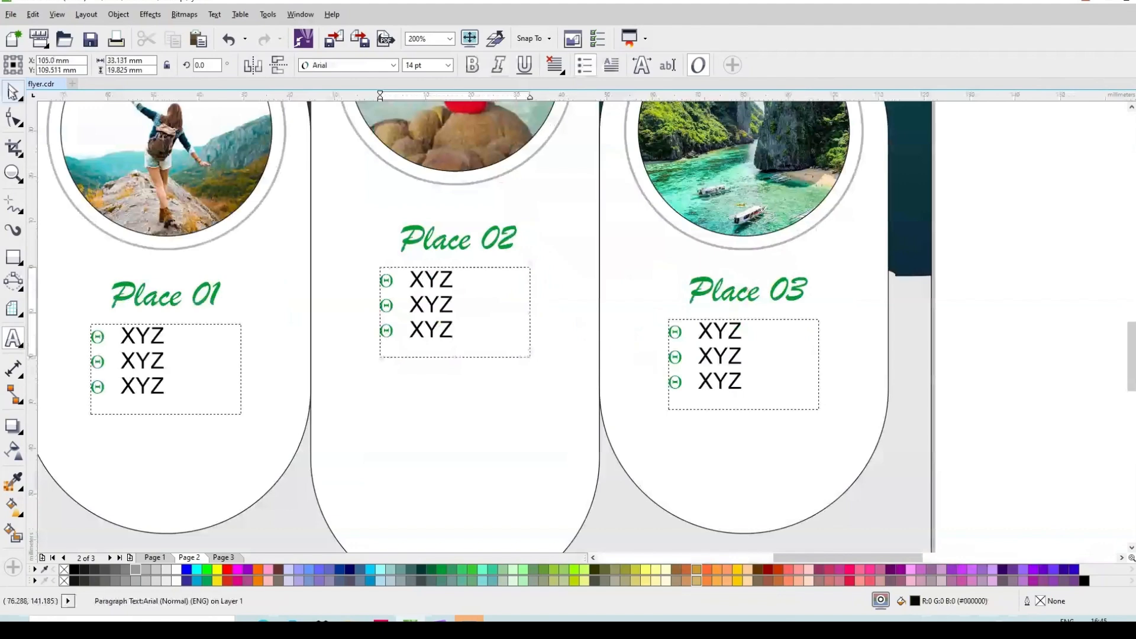
{"action": "left_click", "coordinate": [434, 358]}
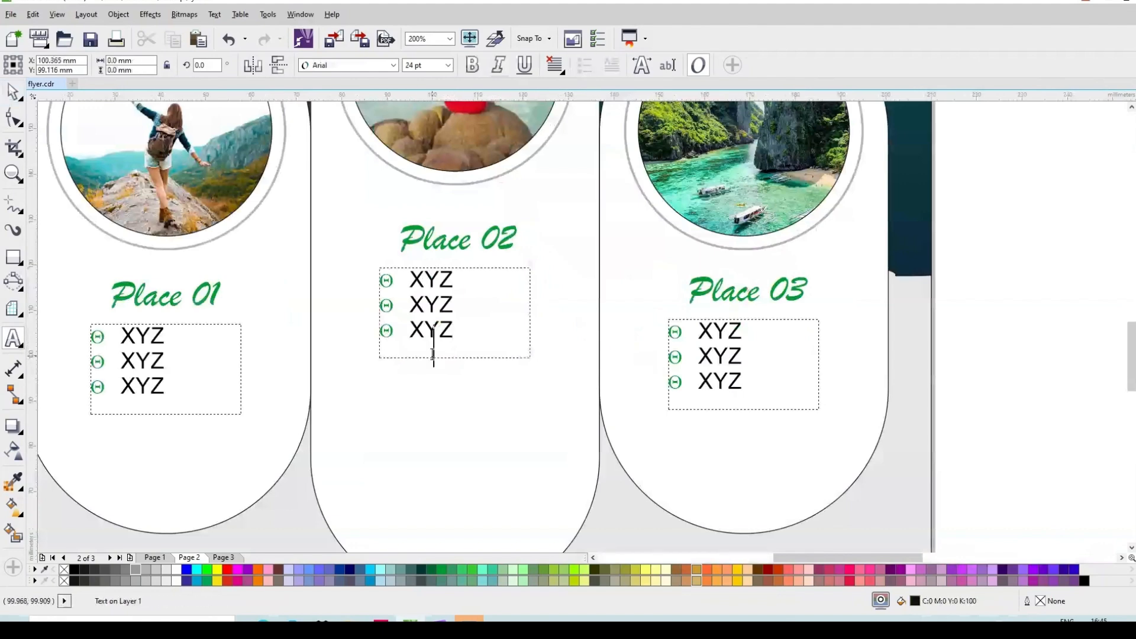
{"action": "left_click", "coordinate": [11, 93]}
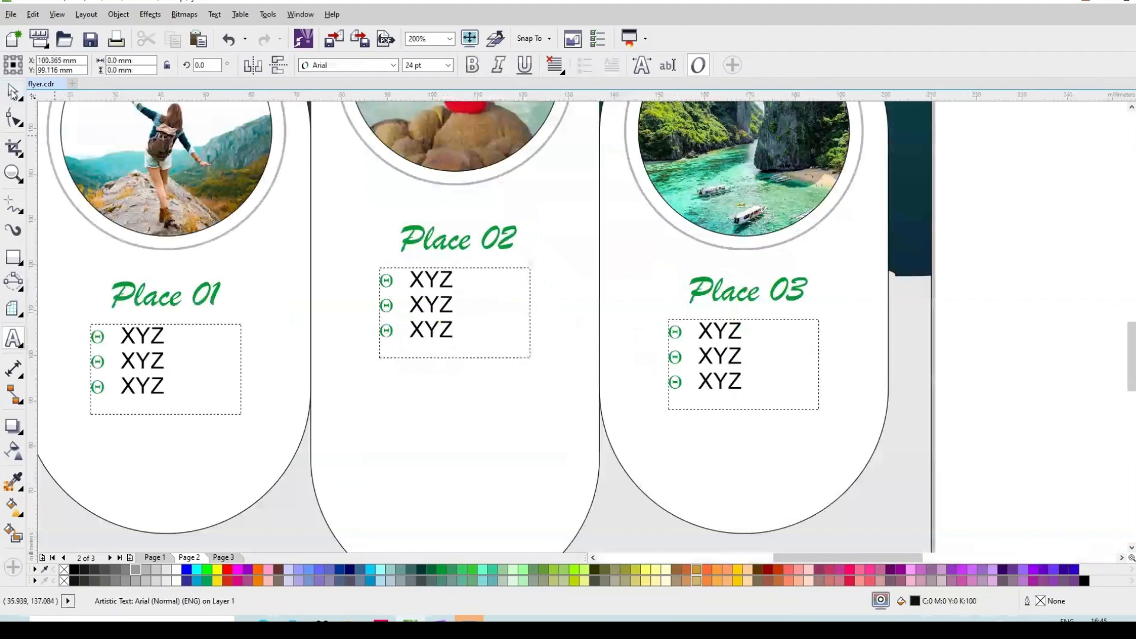
{"action": "left_click", "coordinate": [453, 359]}
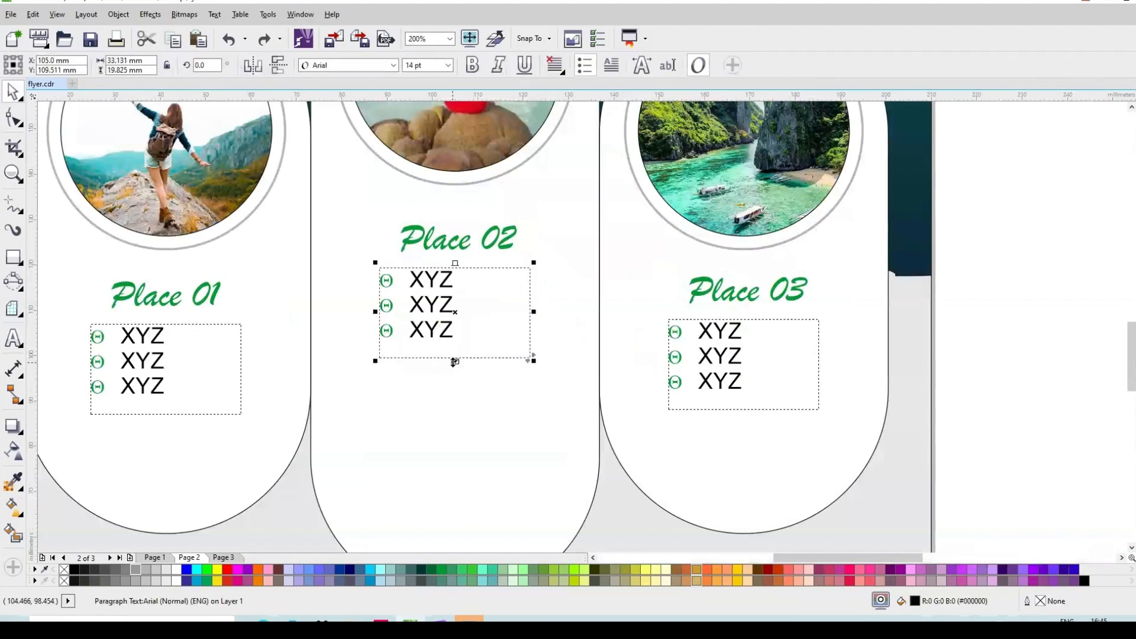
{"action": "left_click_drag", "start_coordinate": [454, 361], "coordinate": [456, 434]}
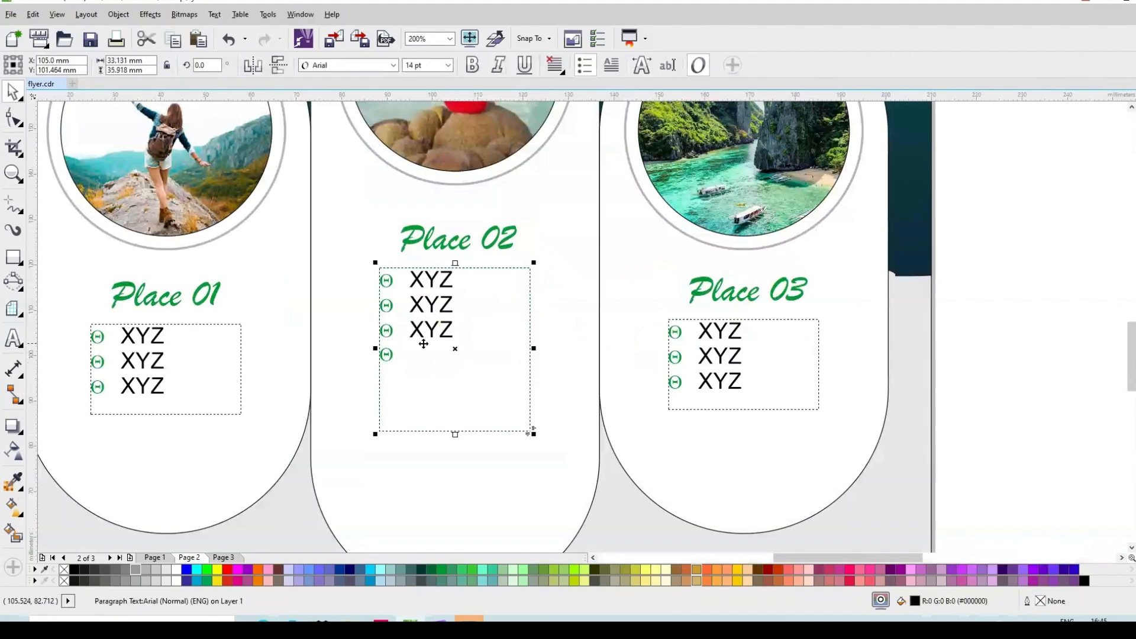
Add two more "XYZ" bullet items to the end of the middle capsule's list.
{"action": "left_click", "coordinate": [13, 337]}
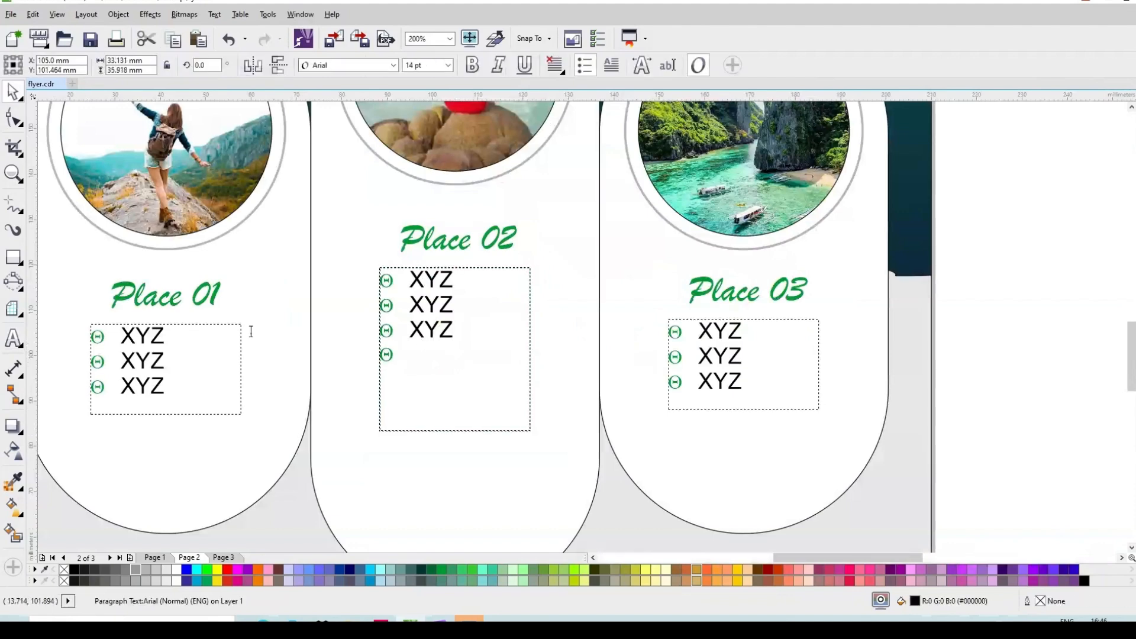
{"action": "left_click", "coordinate": [414, 352]}
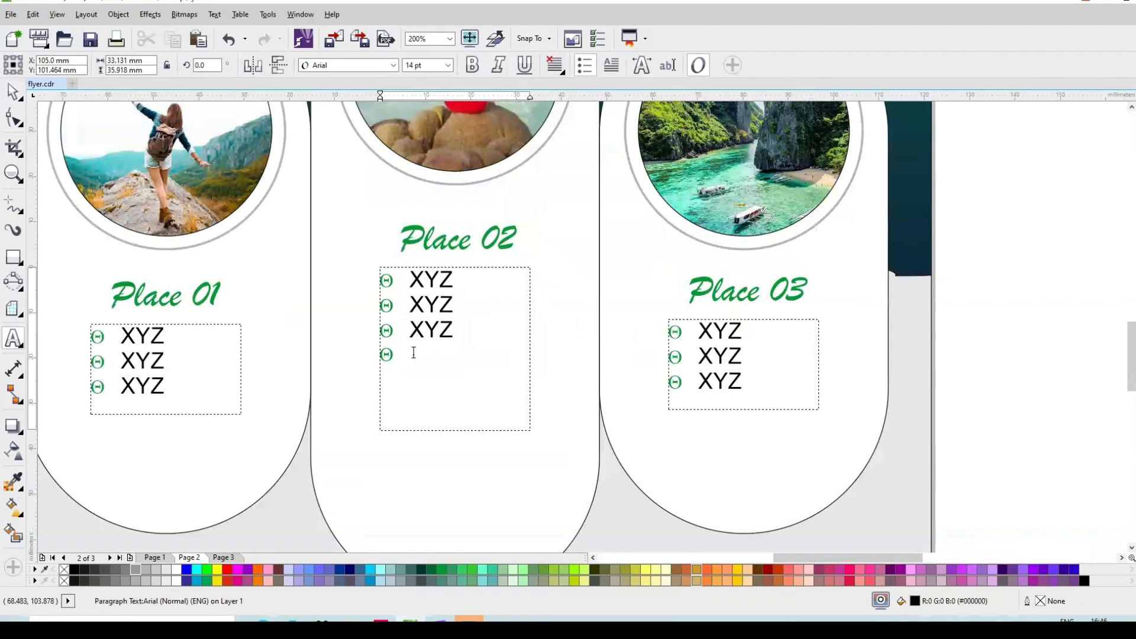
{"action": "type", "text": "XYZ"}
{"action": "key", "text": "Return"}
{"action": "type", "text": "X"}
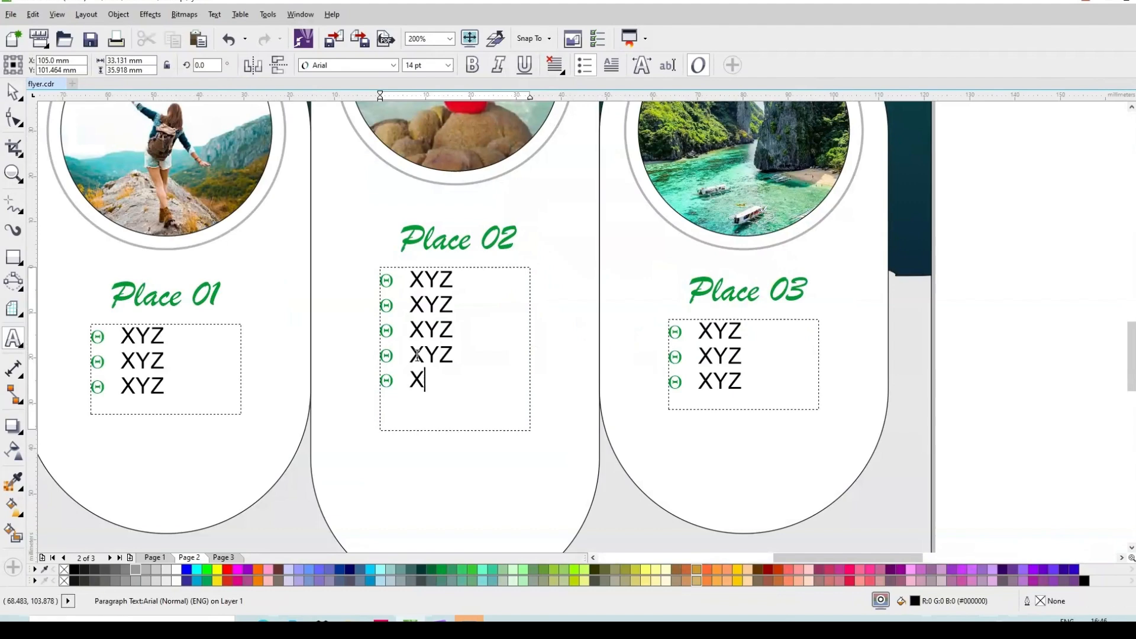
{"action": "type", "text": "YZ"}
{"action": "left_click", "coordinate": [13, 92]}
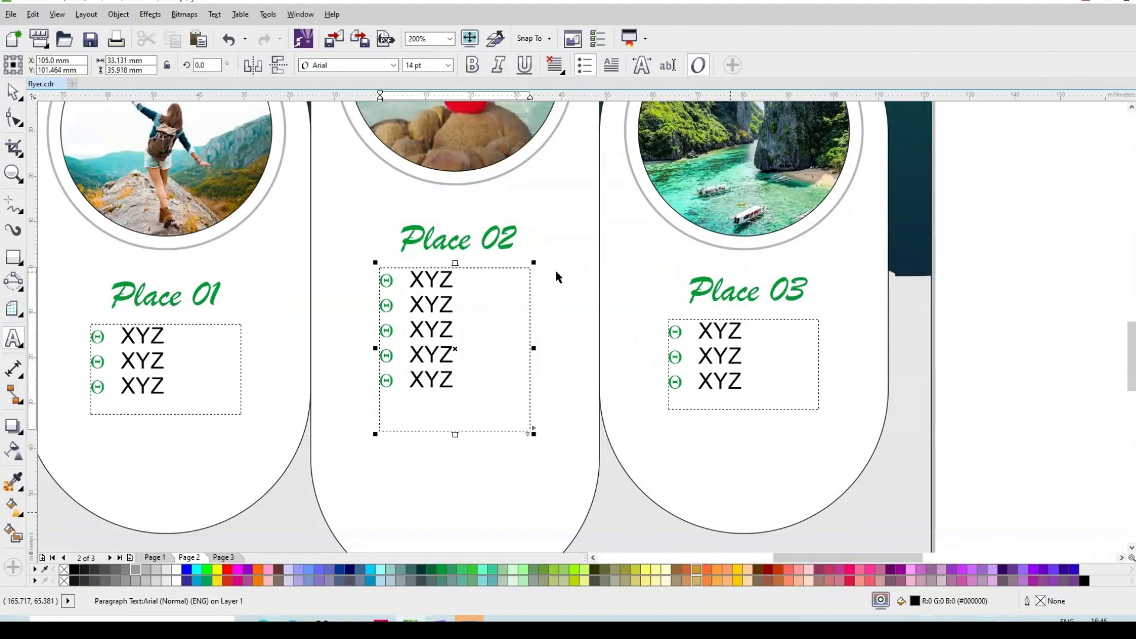
Move the PHONE, WEB and LOCATION contact group to the flyer's bottom edge and centre it horizontally on the page.
{"action": "scroll", "coordinate": [555, 271], "scroll_direction": "down", "scroll_amount": 2}
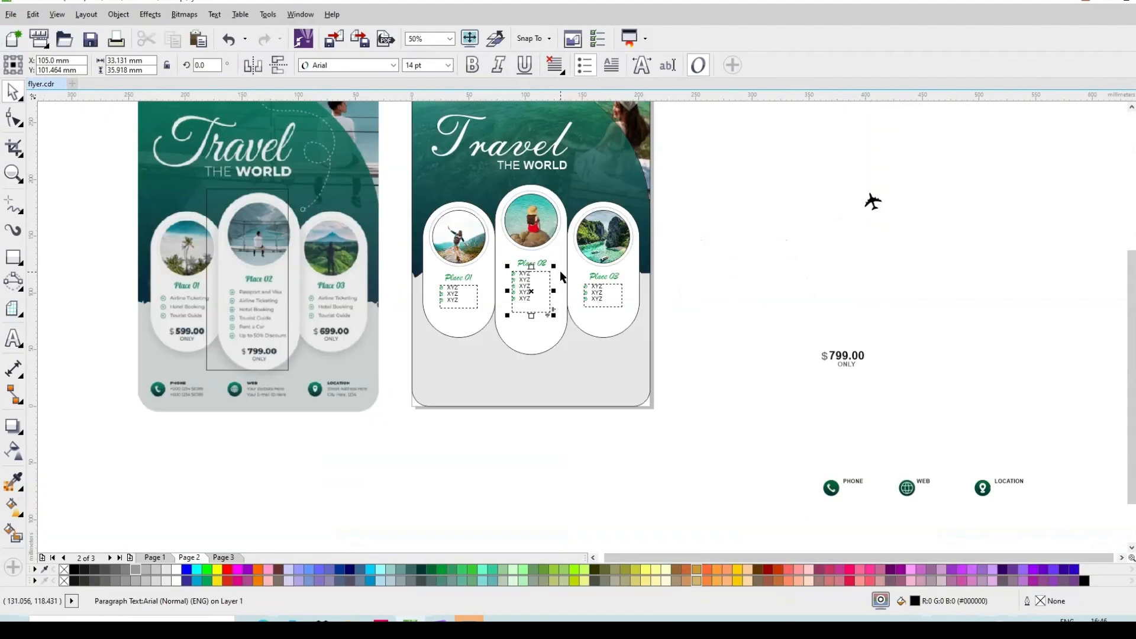
{"action": "left_click", "coordinate": [839, 491]}
{"action": "left_click_drag", "start_coordinate": [924, 497], "coordinate": [529, 380]}
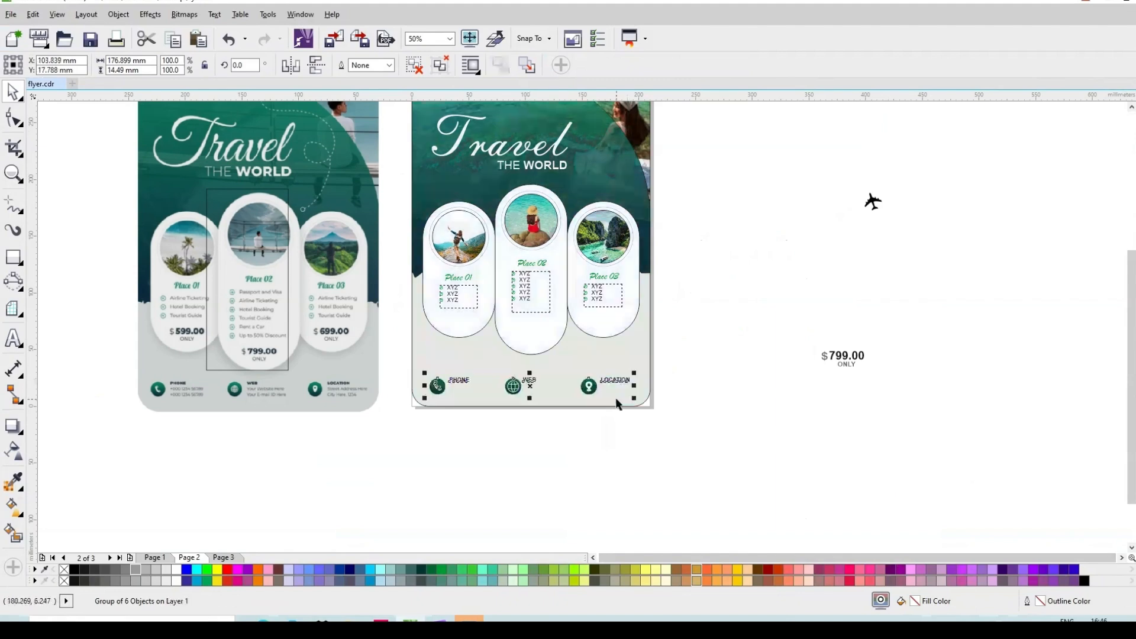
{"action": "left_click", "coordinate": [616, 398], "text": "shift"}
{"action": "left_click", "coordinate": [519, 386]}
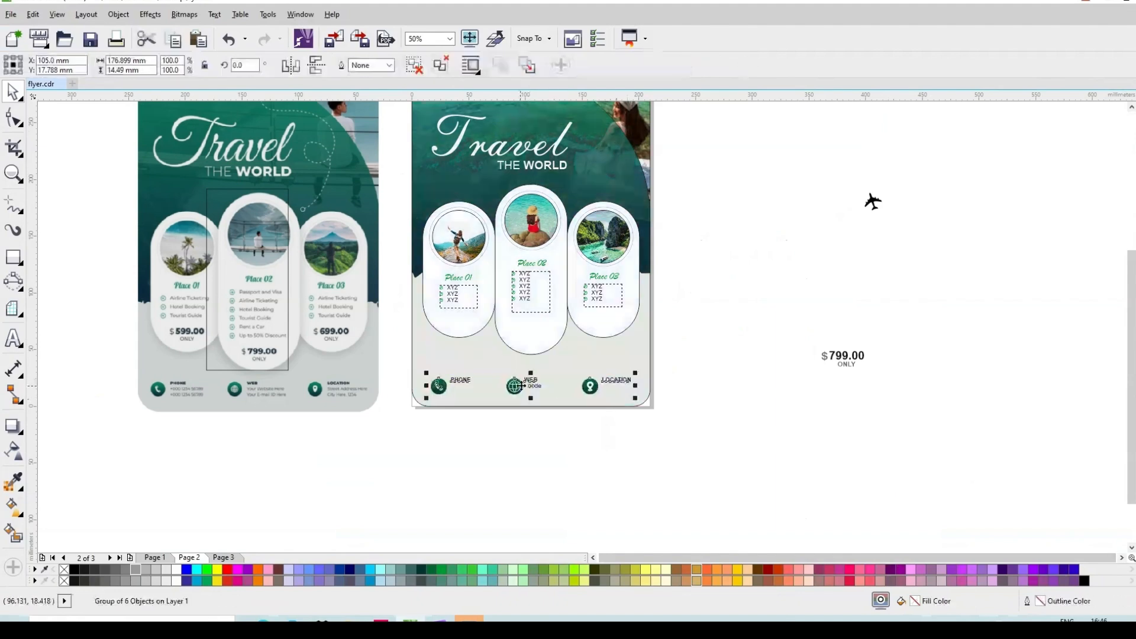
Move the "$799.00 ONLY" price group below the middle capsule's bullet list and scale it down to about 30 mm wide.
{"action": "left_click", "coordinate": [846, 359]}
{"action": "left_click_drag", "start_coordinate": [846, 358], "coordinate": [537, 330]}
{"action": "scroll", "coordinate": [537, 321], "scroll_direction": "up", "scroll_amount": 2}
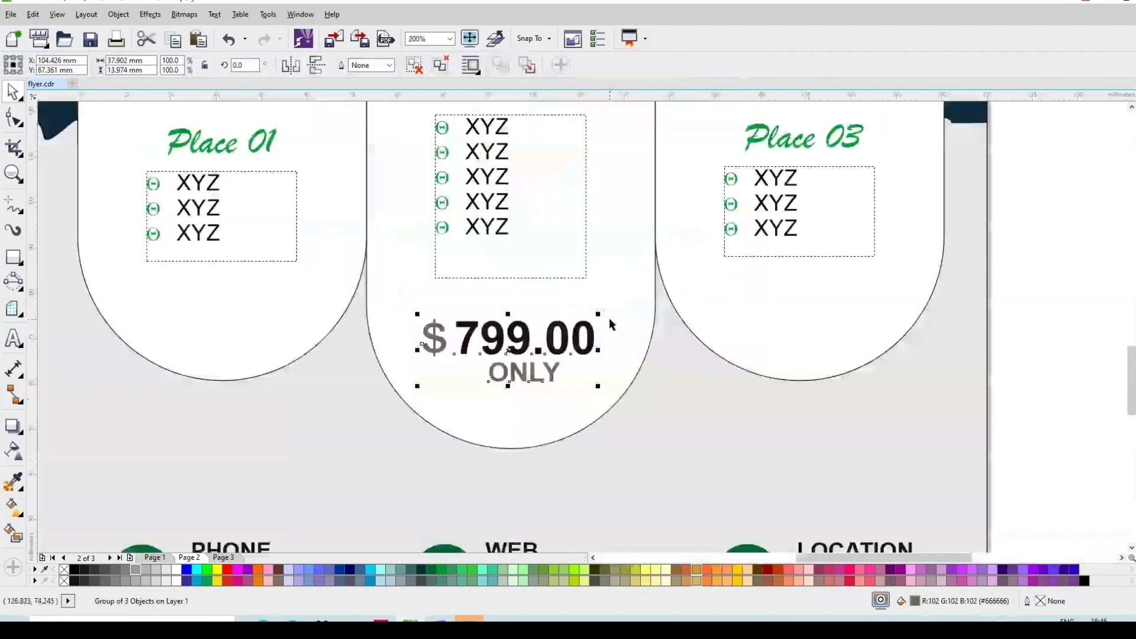
{"action": "scroll", "coordinate": [605, 318], "scroll_direction": "down", "scroll_amount": 1}
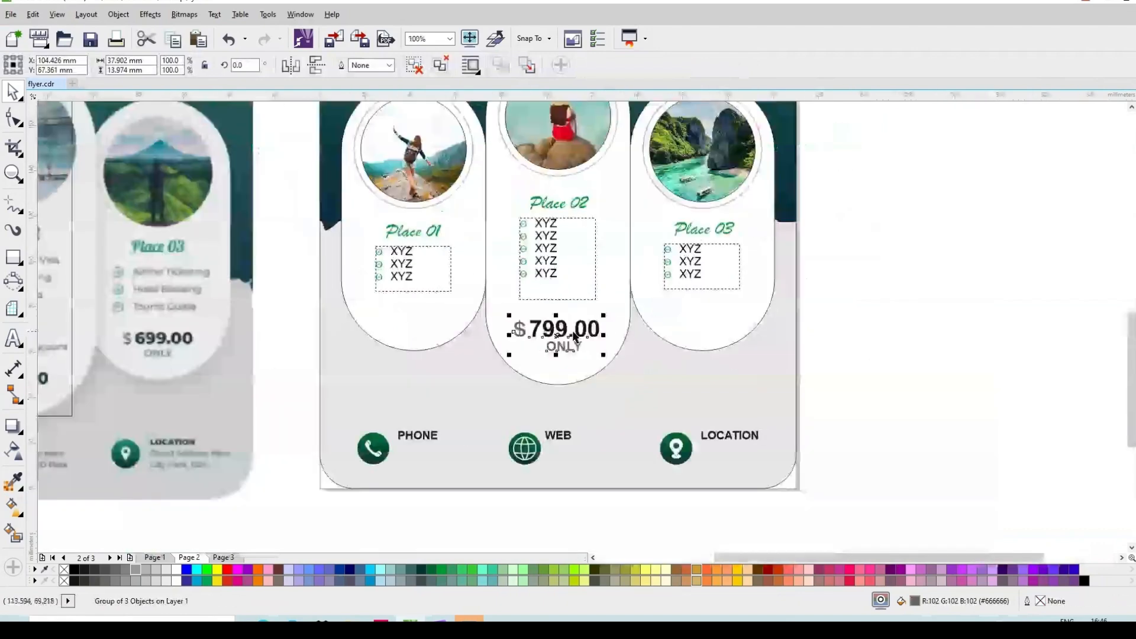
{"action": "left_click_drag", "start_coordinate": [605, 314], "coordinate": [596, 320]}
{"action": "left_click", "coordinate": [613, 316], "text": "shift"}
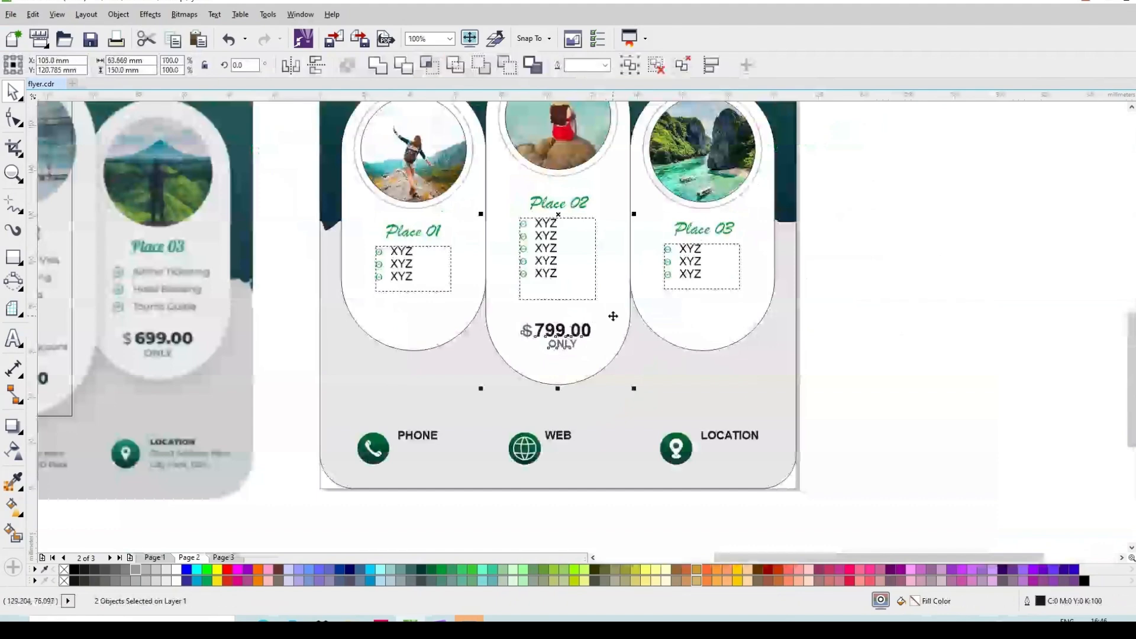
{"action": "left_click", "coordinate": [588, 347]}
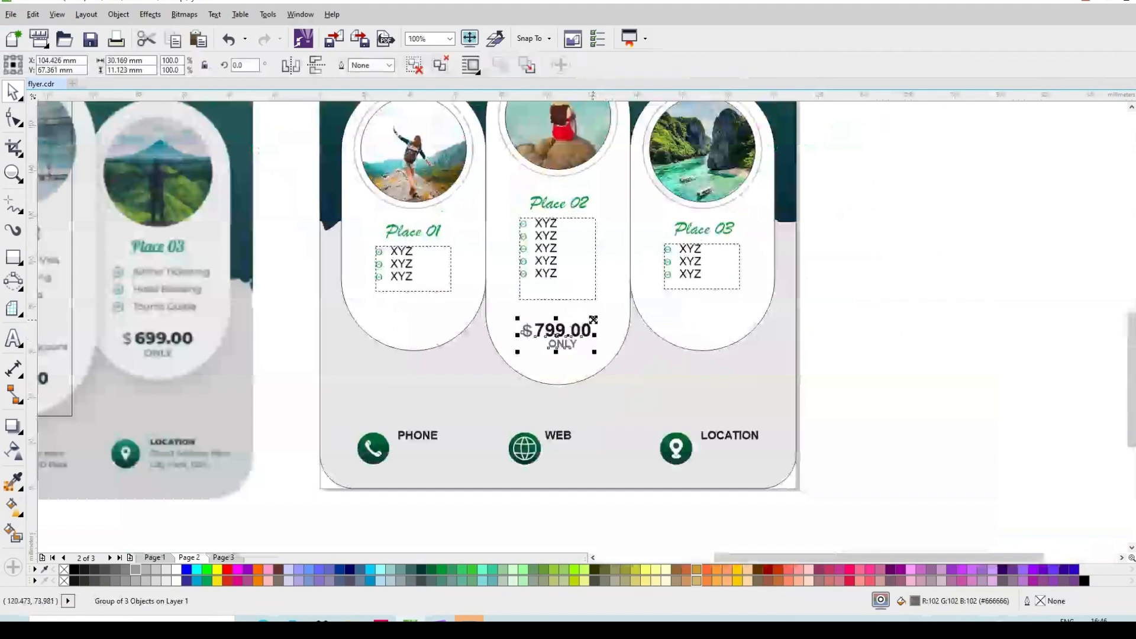
Enlarge the middle capsule's price group to about 33 mm wide and centre it horizontally on the capsule.
{"action": "left_click_drag", "start_coordinate": [593, 320], "coordinate": [597, 315]}
{"action": "left_click", "coordinate": [612, 323], "text": "shift"}
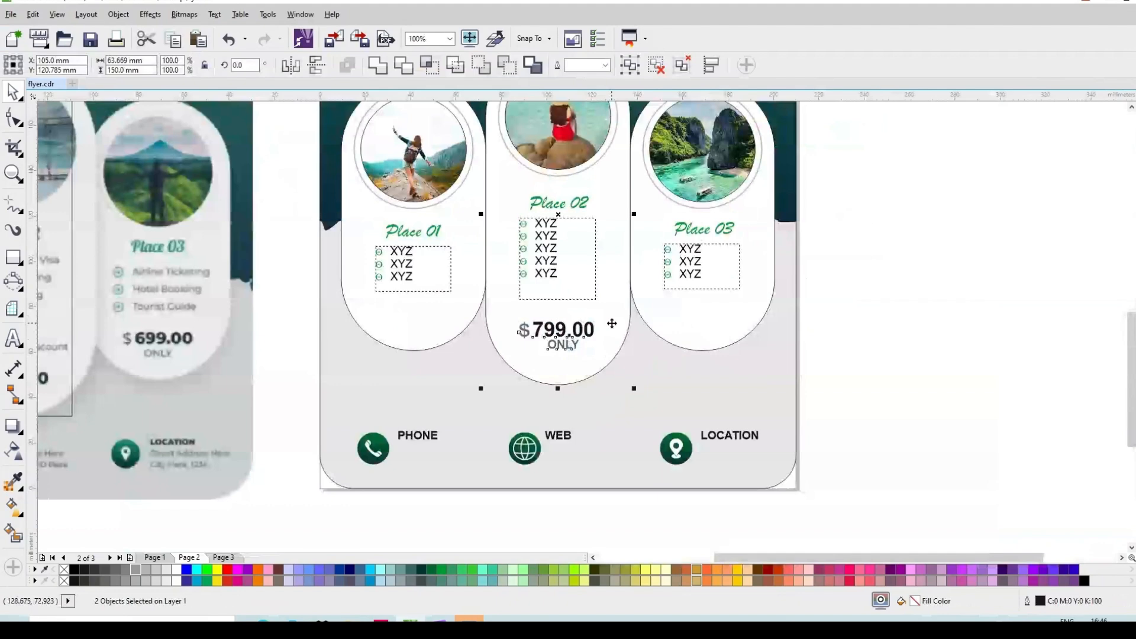
{"action": "key", "text": "c"}
{"action": "key", "text": "Escape"}
Copy the middle capsule's price group beneath the right capsule's bullet list and centre it horizontally there.
{"action": "left_click", "coordinate": [559, 331]}
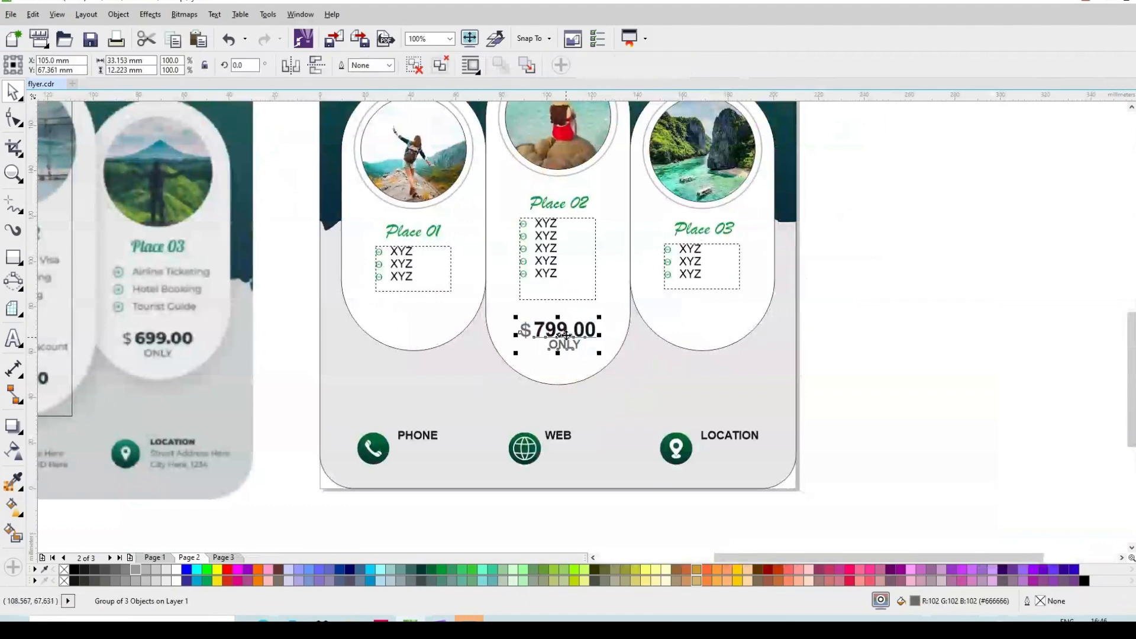
{"action": "left_click_drag", "start_coordinate": [559, 331], "coordinate": [697, 317]}
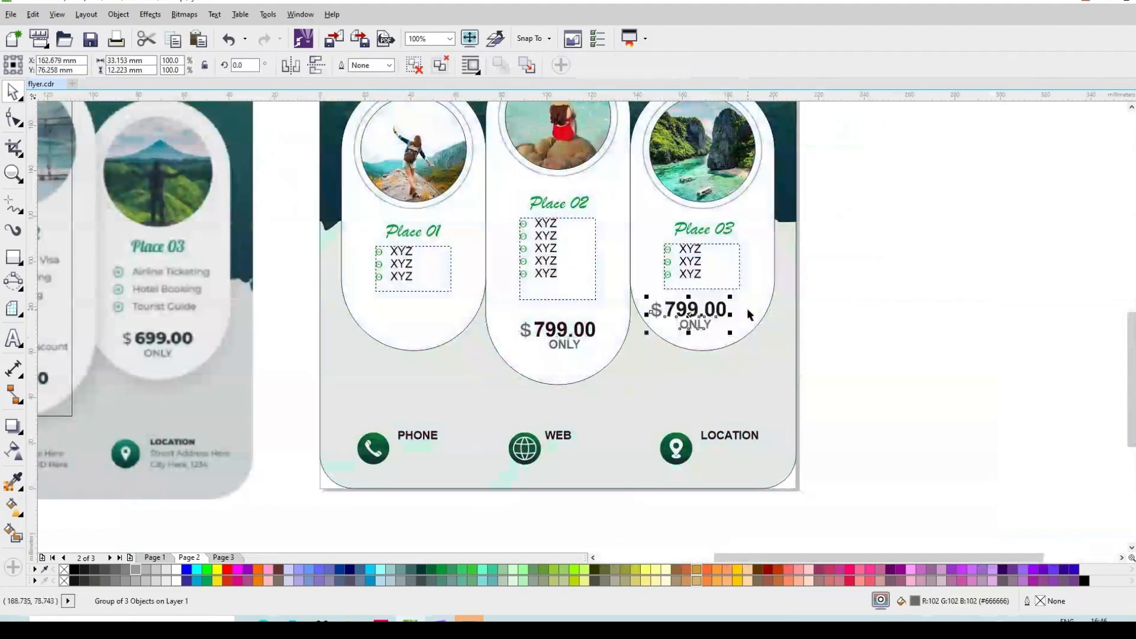
{"action": "left_click", "coordinate": [746, 313], "text": "shift"}
{"action": "key", "text": "c"}
Change the price amount in the right capsule to 699.00.
{"action": "left_click", "coordinate": [683, 310]}
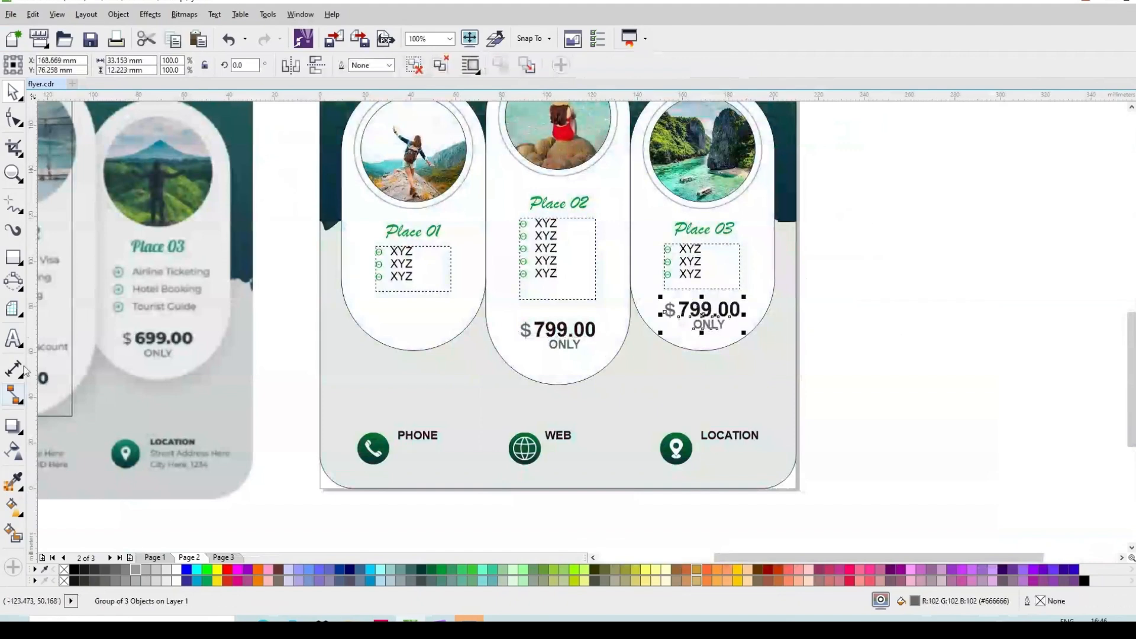
{"action": "left_click", "coordinate": [13, 338]}
{"action": "left_click", "coordinate": [679, 309]}
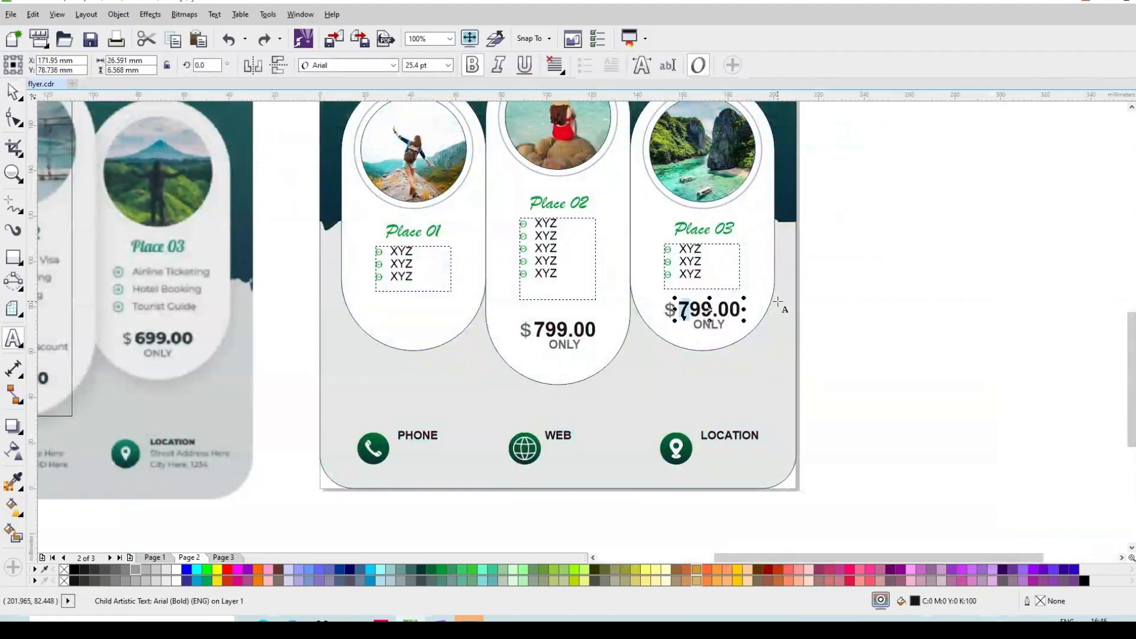
{"action": "type", "text": "6"}
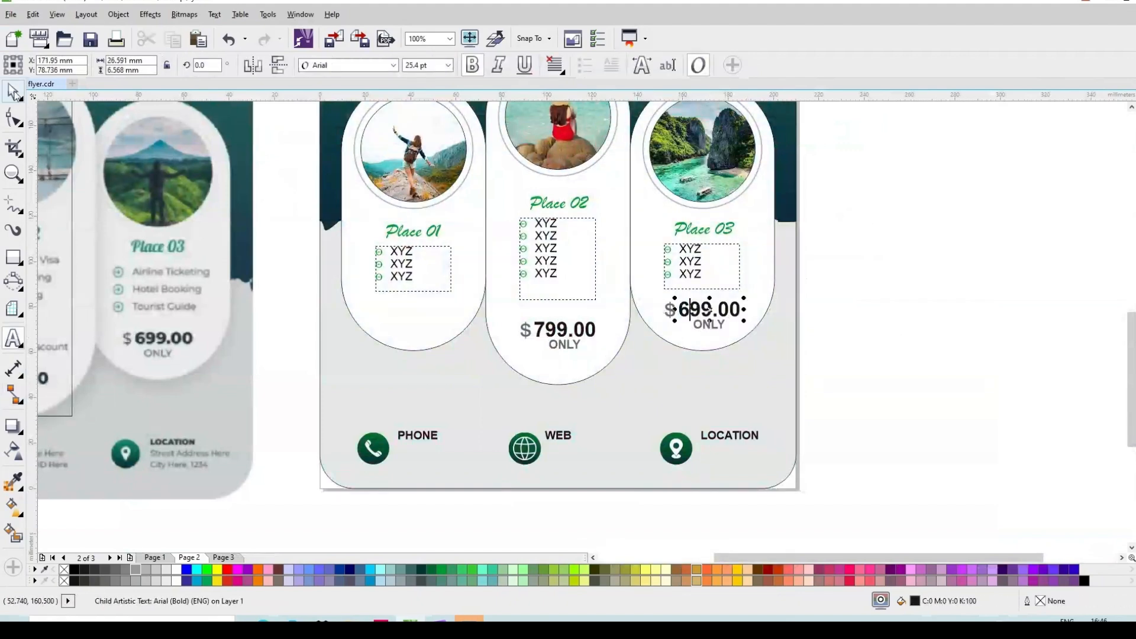
{"action": "left_click", "coordinate": [13, 91]}
Copy the right capsule's price group beneath the left capsule's bullet list and centre it horizontally there.
{"action": "left_click_drag", "start_coordinate": [702, 318], "coordinate": [422, 319]}
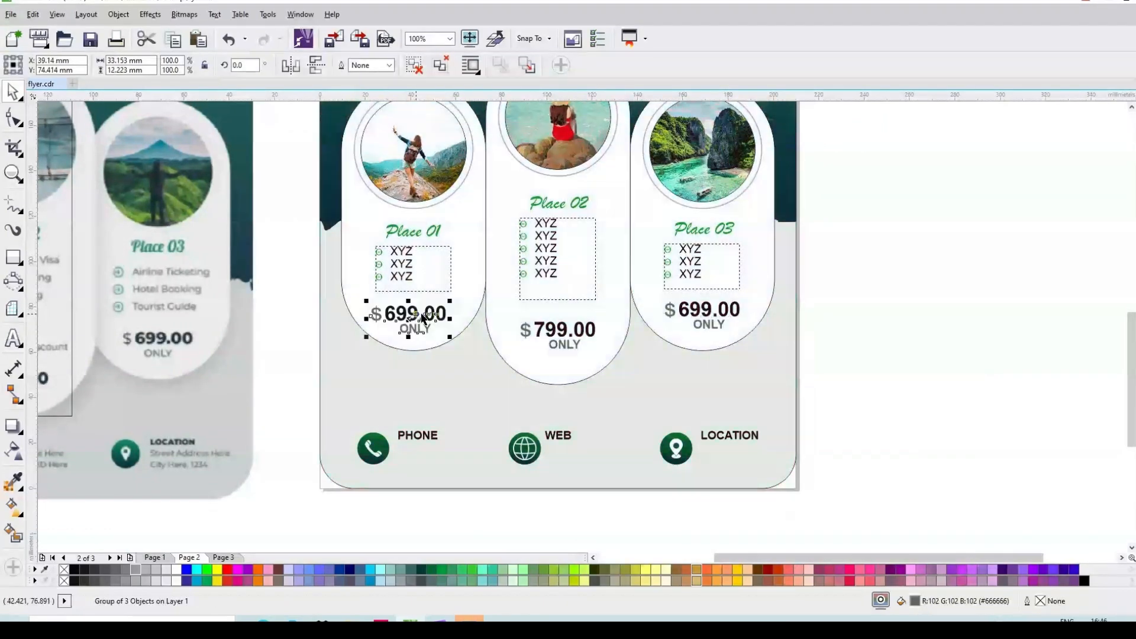
{"action": "left_click", "coordinate": [468, 301], "text": "shift"}
{"action": "key", "text": "c"}
{"action": "key", "text": "Escape"}
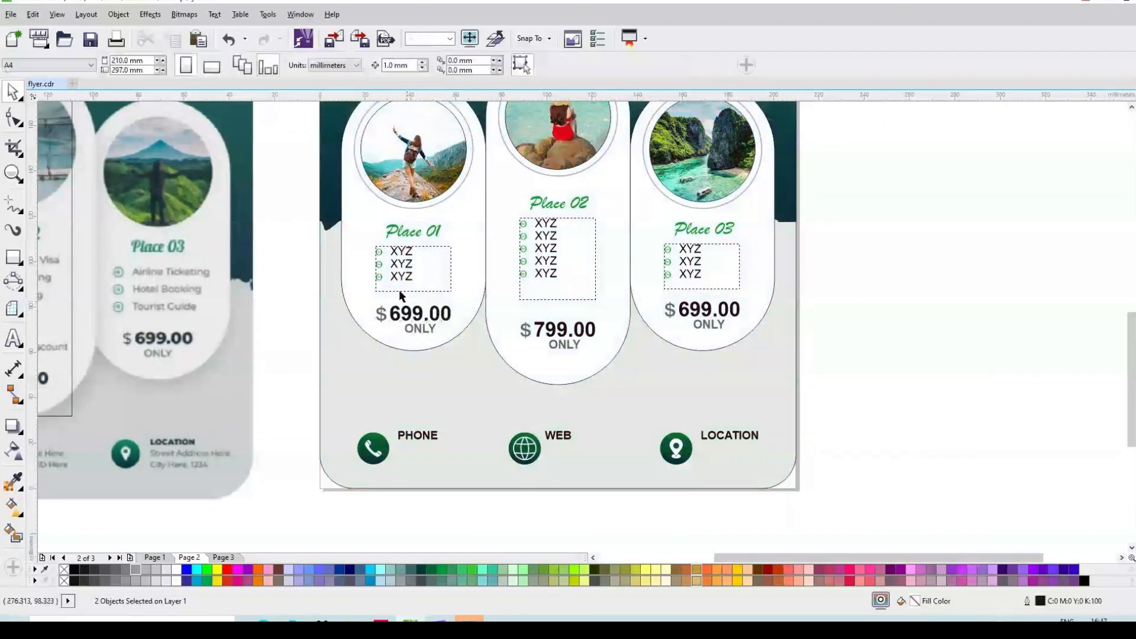
Change the price amount in the left capsule to 599.00.
{"action": "left_click", "coordinate": [13, 338]}
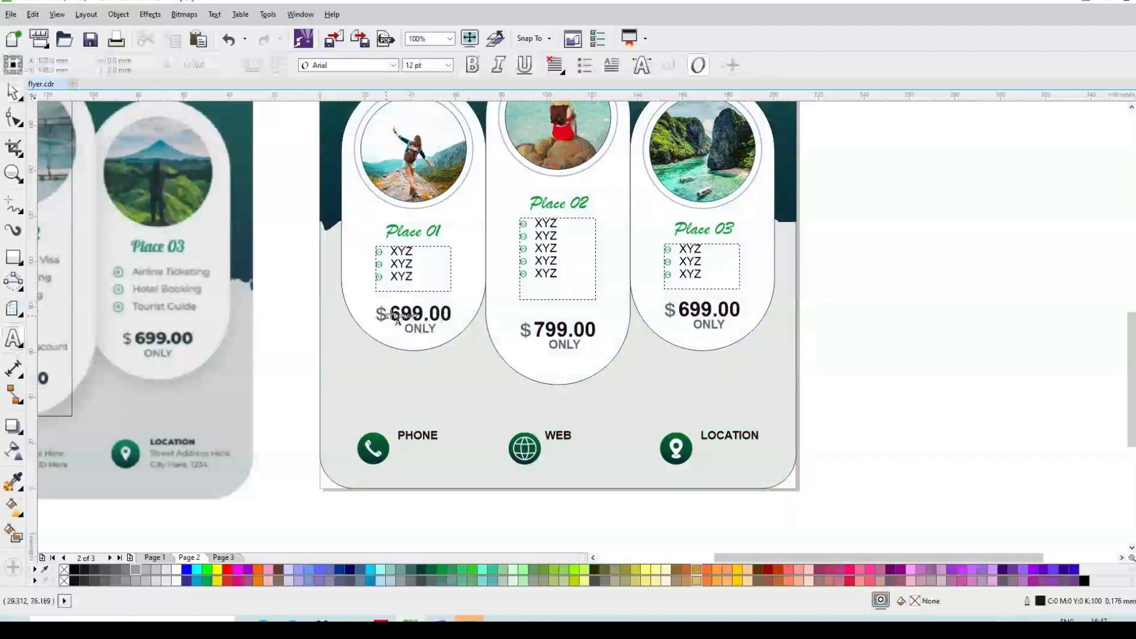
{"action": "left_click", "coordinate": [392, 314]}
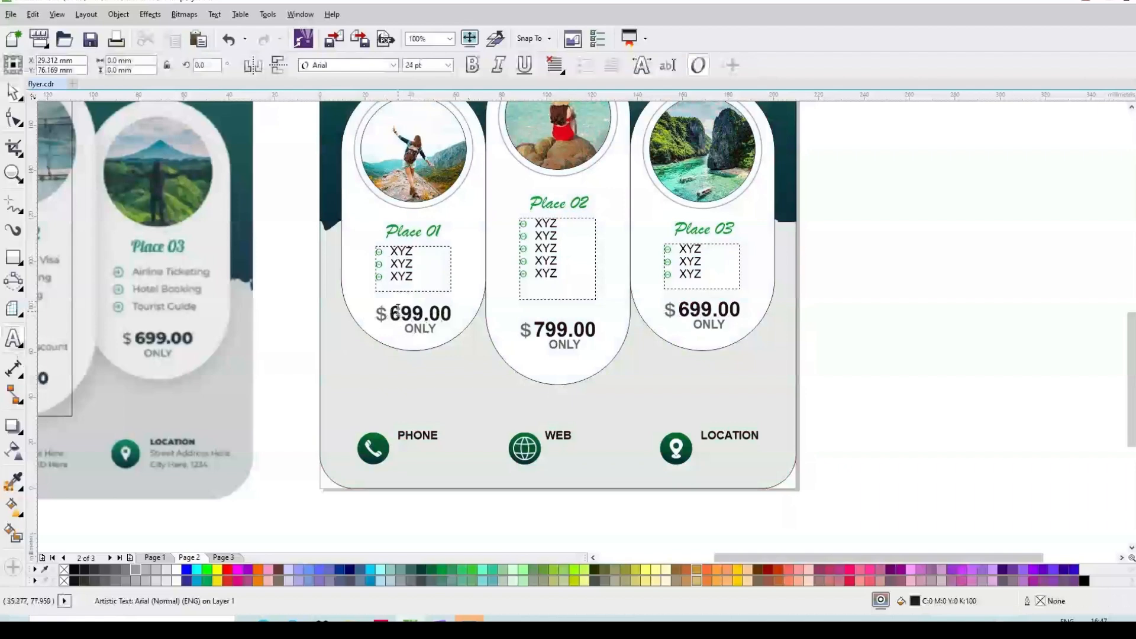
{"action": "left_click", "coordinate": [401, 314]}
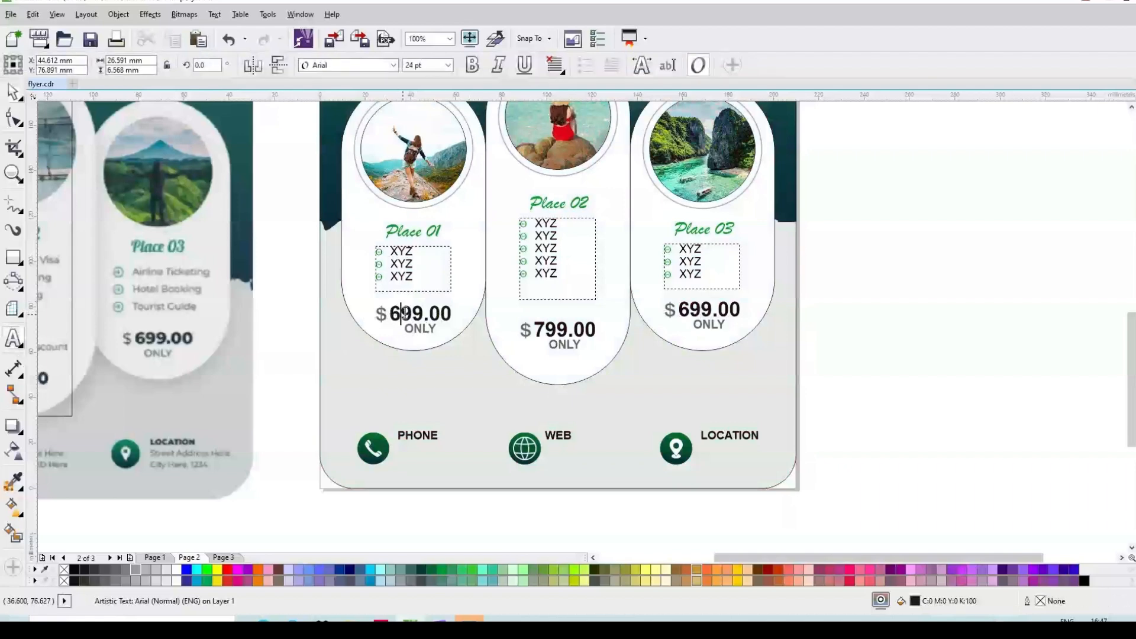
{"action": "double_click", "coordinate": [416, 312]}
{"action": "type", "text": "5"}
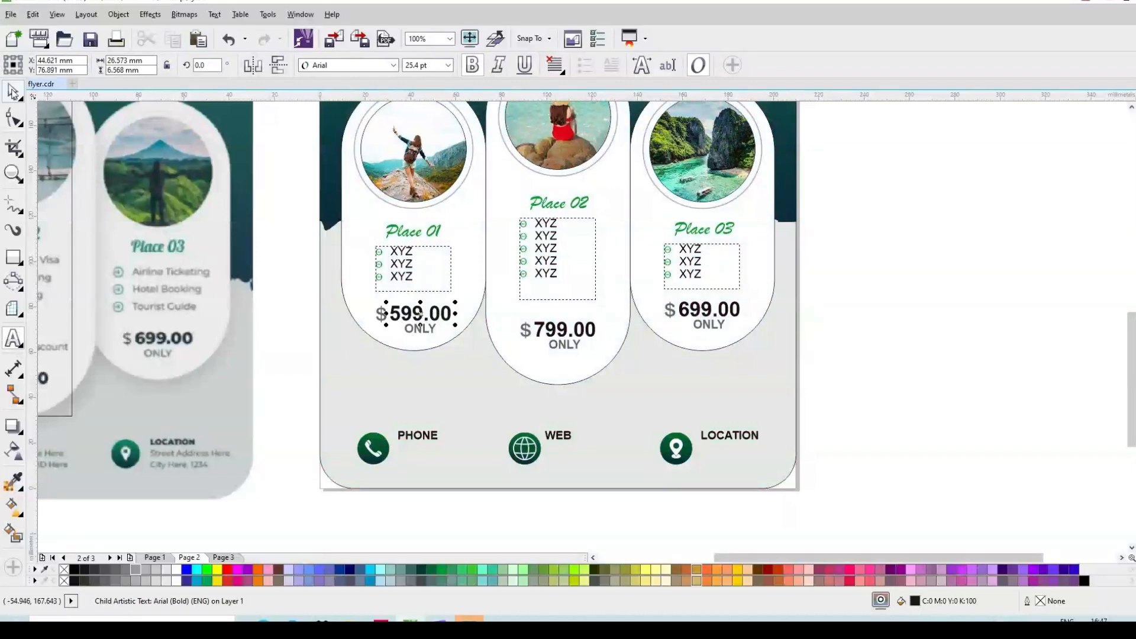
{"action": "left_click", "coordinate": [13, 92]}
{"action": "key", "text": "Escape"}
Set freehand smoothing to 50 and draw a looping flight path about 56 × 88 mm beside the flyer's Travel title, like the reference.
{"action": "scroll", "coordinate": [612, 328], "scroll_direction": "down", "scroll_amount": 2}
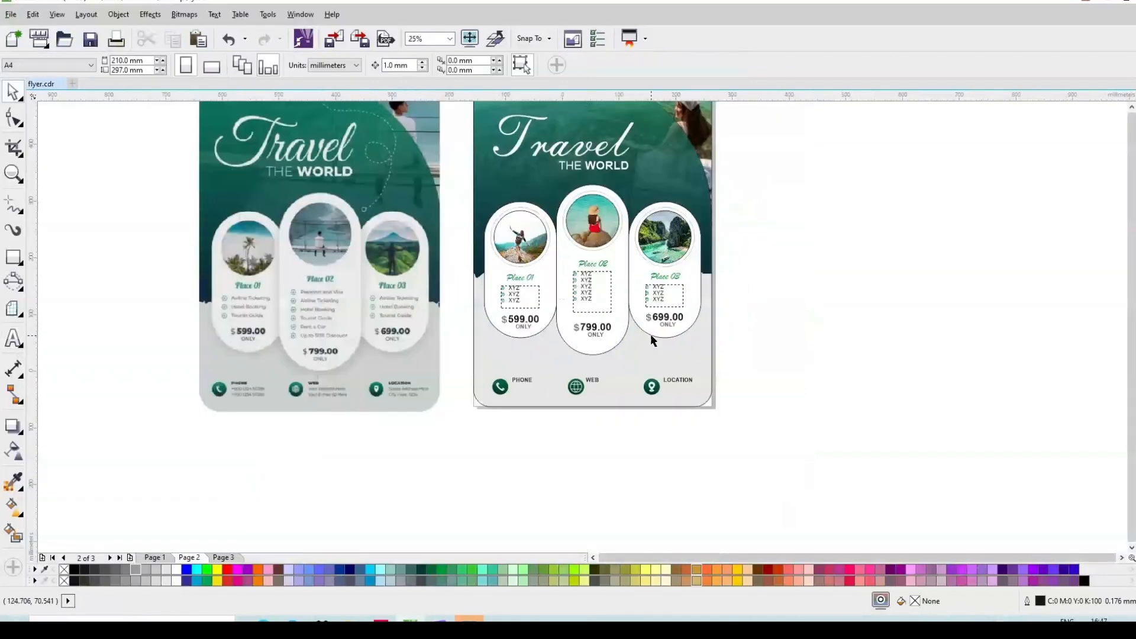
{"action": "scroll", "coordinate": [651, 300], "scroll_direction": "up", "scroll_amount": 4}
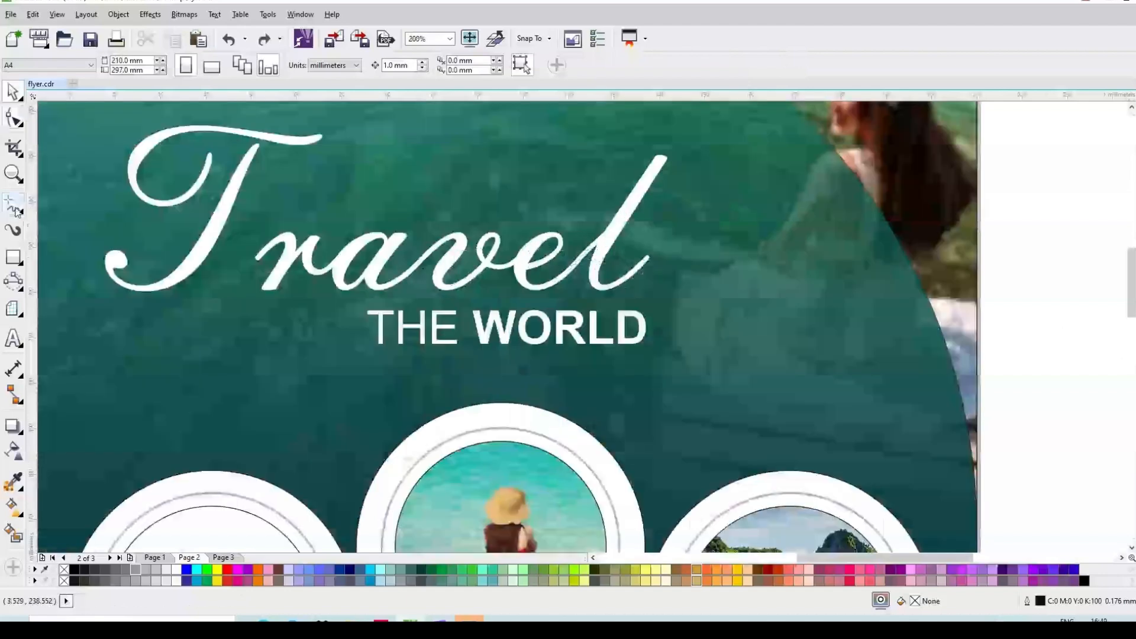
{"action": "left_click", "coordinate": [15, 208]}
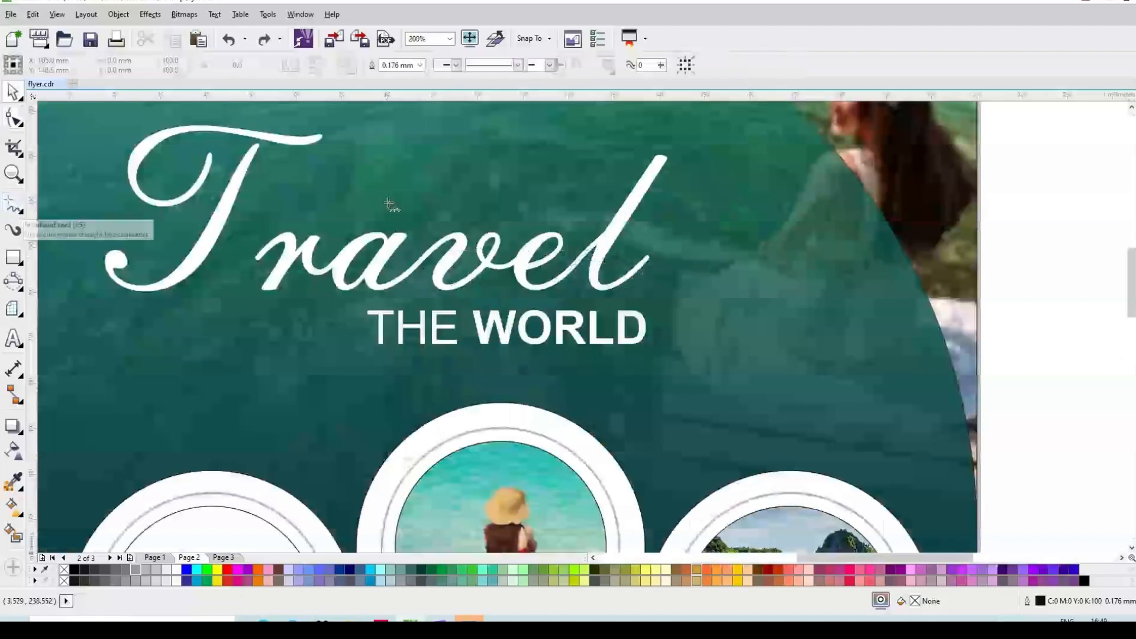
{"action": "scroll", "coordinate": [681, 135], "scroll_direction": "down", "scroll_amount": 3}
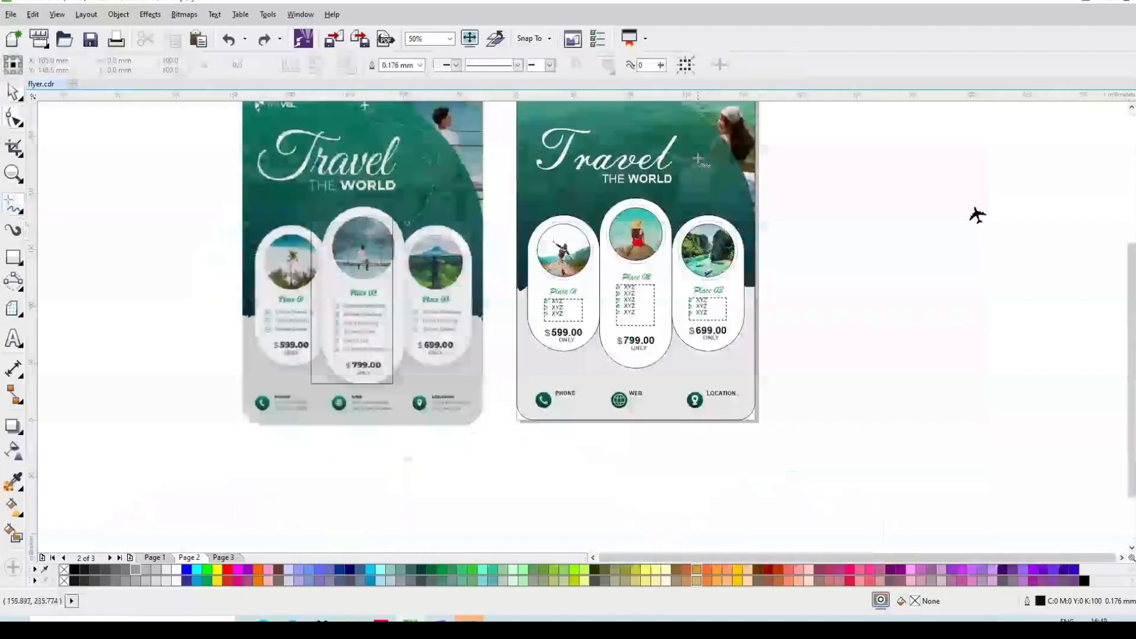
{"action": "scroll", "coordinate": [699, 143], "scroll_direction": "up", "scroll_amount": 1}
{"action": "scroll", "coordinate": [700, 190], "scroll_direction": "down", "scroll_amount": 1}
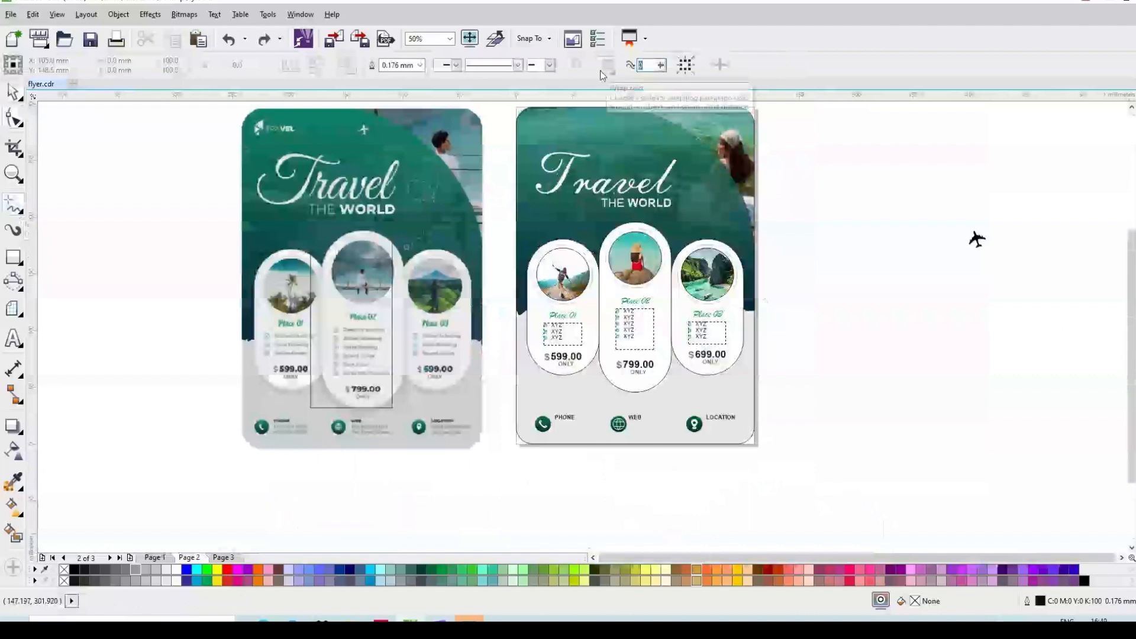
{"action": "type", "text": "50"}
{"action": "scroll", "coordinate": [653, 114], "scroll_direction": "up", "scroll_amount": 1}
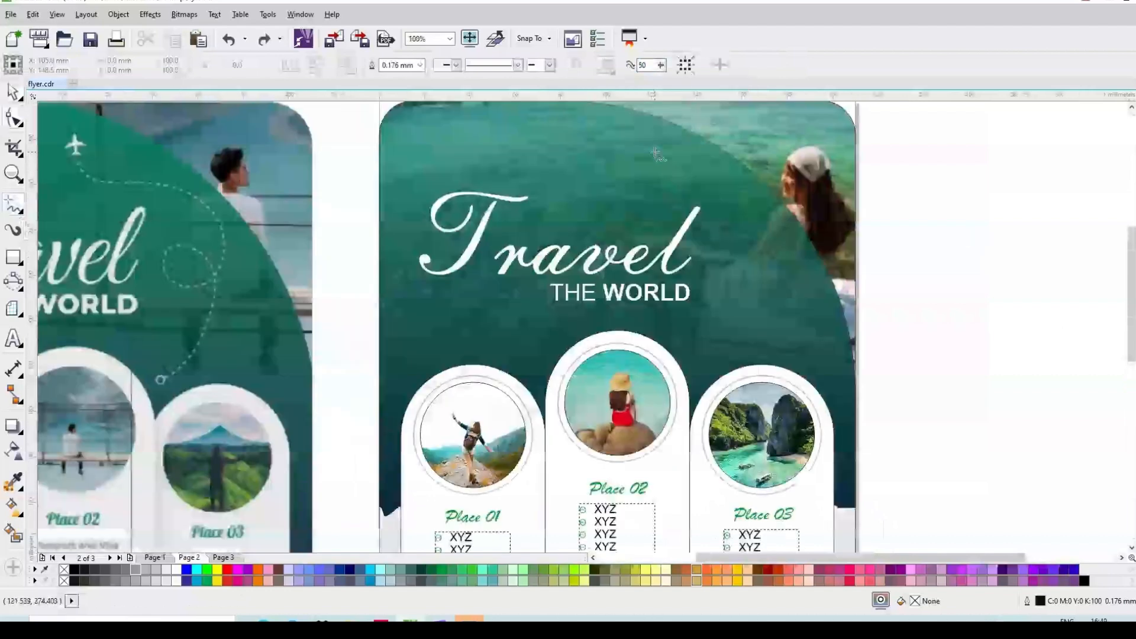
{"action": "mouse_move", "coordinate": [654, 154]}
{"action": "left_mouse_down"}
{"action": "mouse_move", "coordinate": [702, 194]}
{"action": "mouse_move", "coordinate": [760, 208]}
{"action": "mouse_move", "coordinate": [772, 273]}
{"action": "mouse_move", "coordinate": [737, 248]}
{"action": "mouse_move", "coordinate": [774, 296]}
{"action": "mouse_move", "coordinate": [688, 349]}
{"action": "left_mouse_up"}
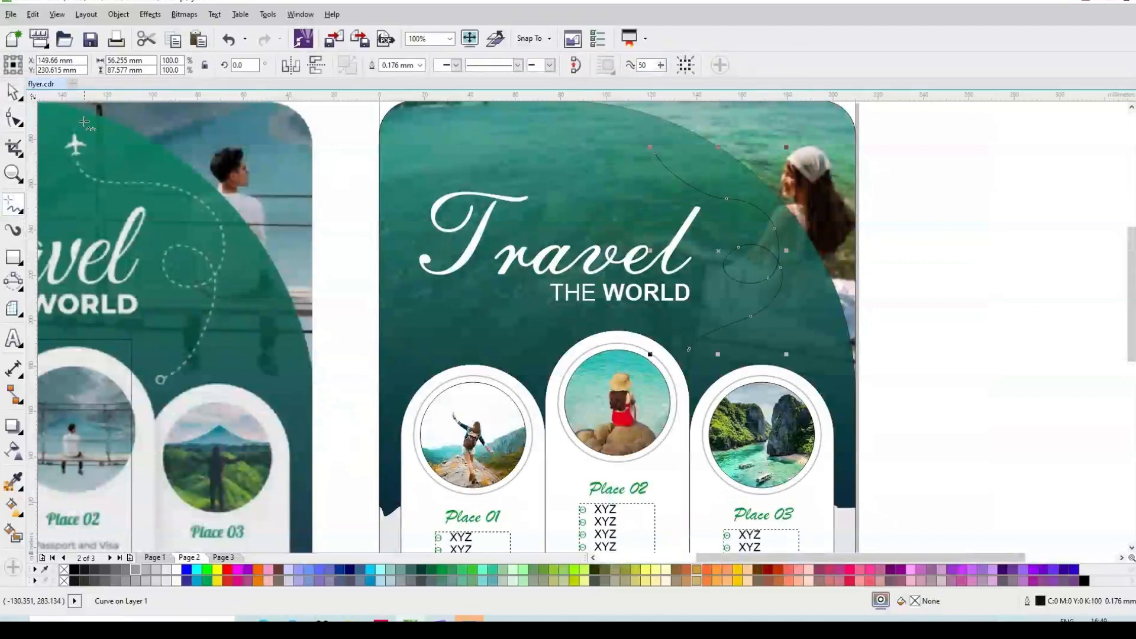
Reshape the flight path's nodes and curve handles to smooth its start, loop and lower tail.
{"action": "key", "text": "F10"}
{"action": "left_click", "coordinate": [658, 160]}
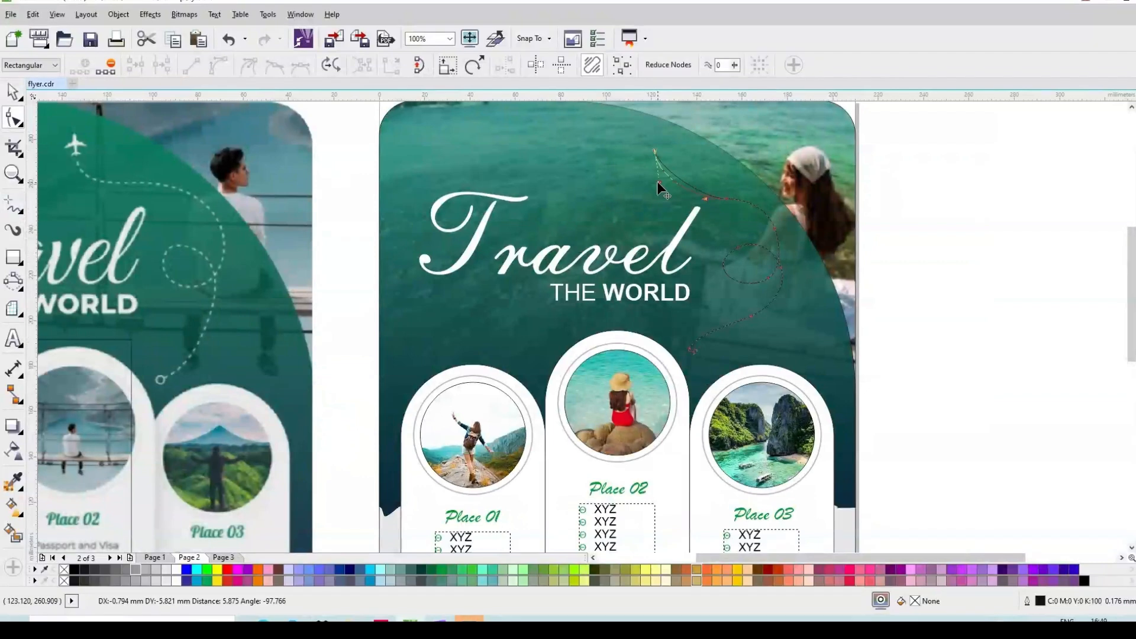
{"action": "left_click", "coordinate": [726, 198]}
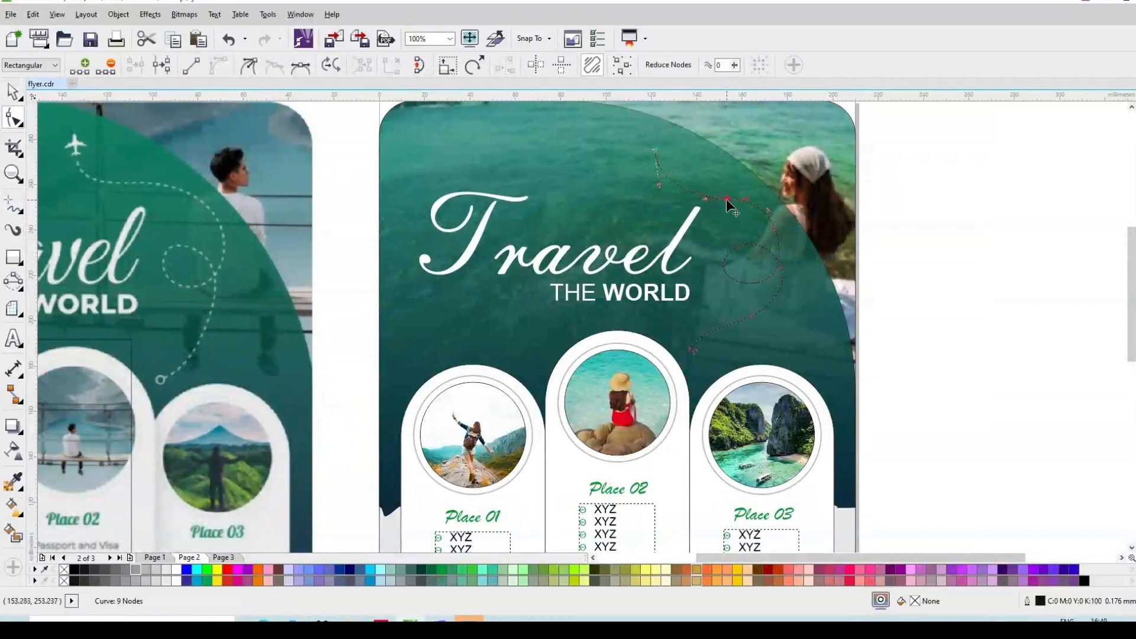
{"action": "left_click", "coordinate": [744, 237]}
{"action": "left_click", "coordinate": [689, 349]}
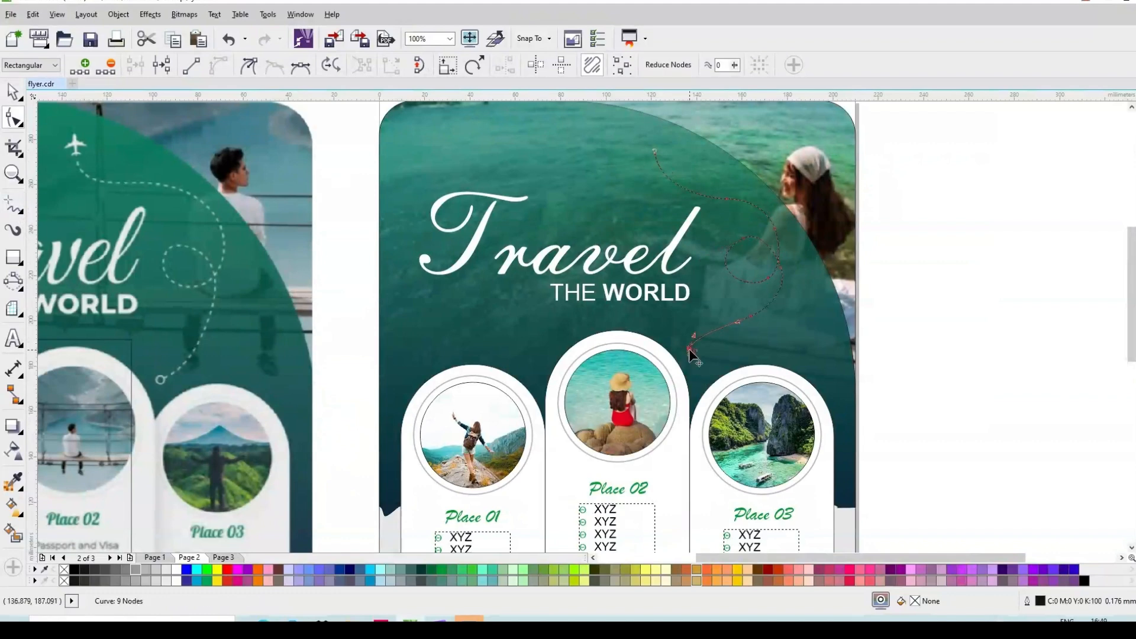
{"action": "left_click", "coordinate": [749, 325]}
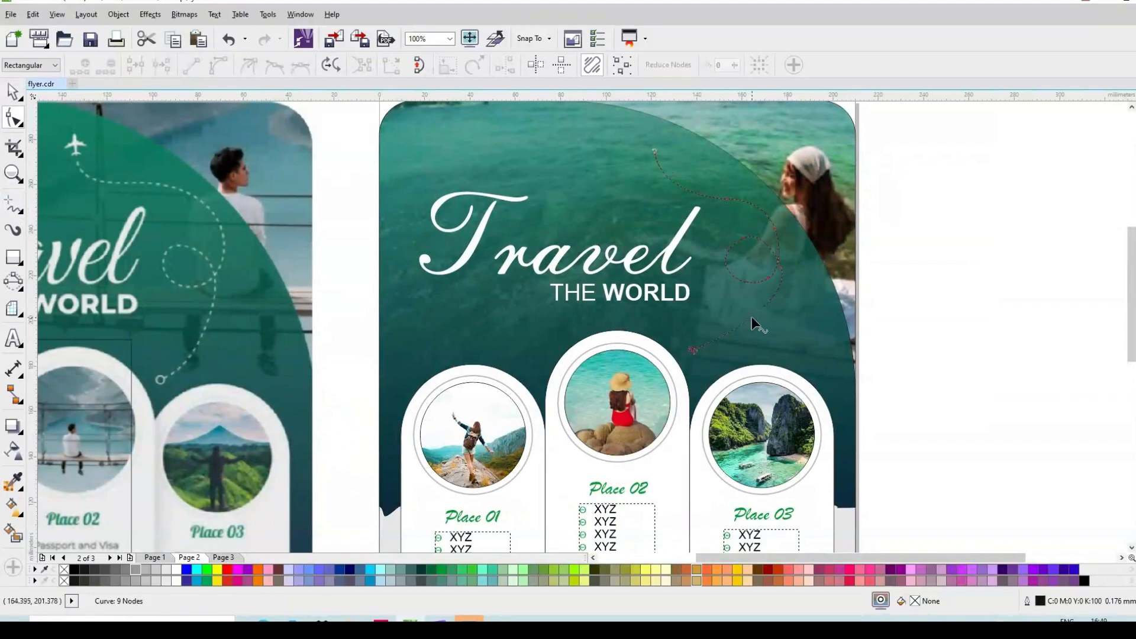
{"action": "left_click", "coordinate": [779, 268]}
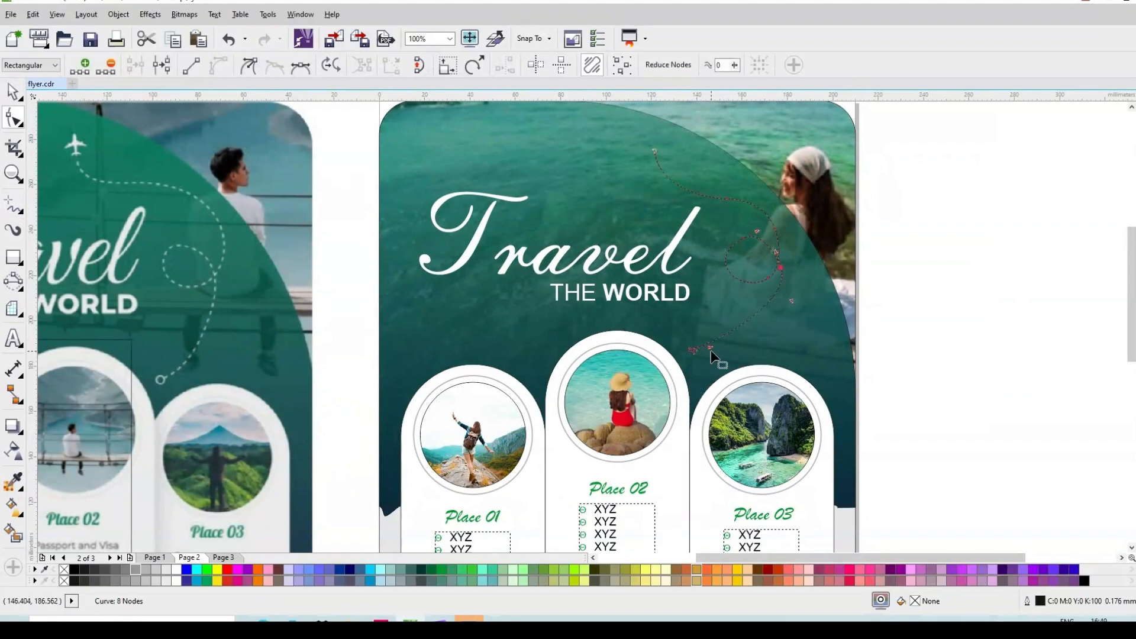
{"action": "left_click_drag", "start_coordinate": [712, 349], "coordinate": [715, 333]}
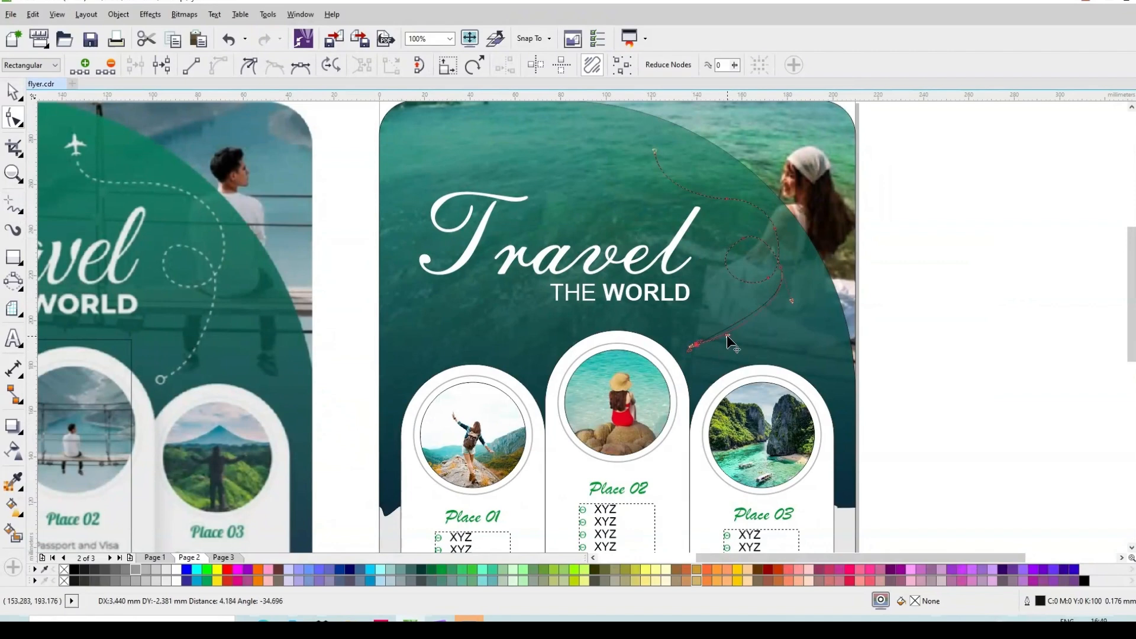
Delete the surplus nodes at the lower end of the flight path to remove its small hook.
{"action": "scroll", "coordinate": [726, 335], "scroll_direction": "up", "scroll_amount": 2}
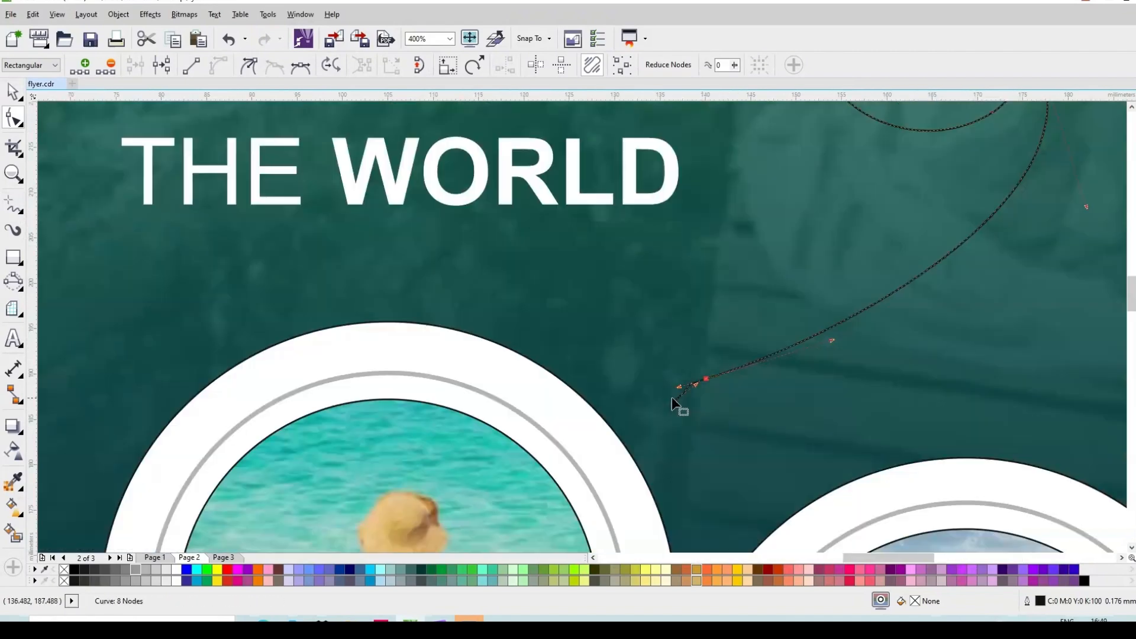
{"action": "left_click", "coordinate": [672, 402]}
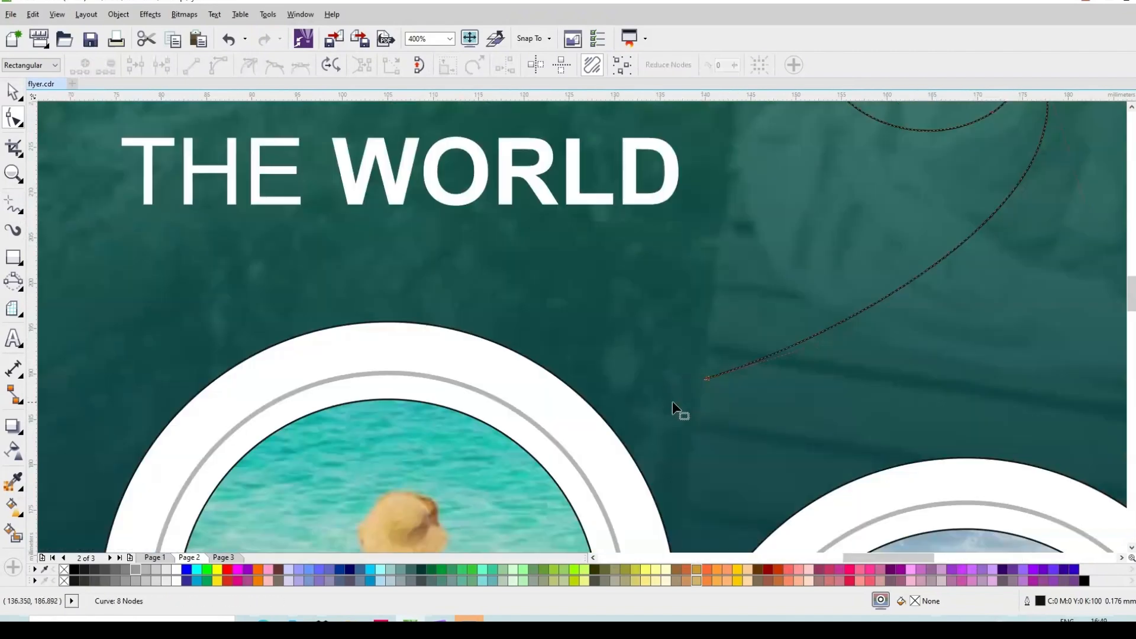
{"action": "double_click", "coordinate": [707, 378]}
{"action": "scroll", "coordinate": [708, 378], "scroll_direction": "down", "scroll_amount": 2}
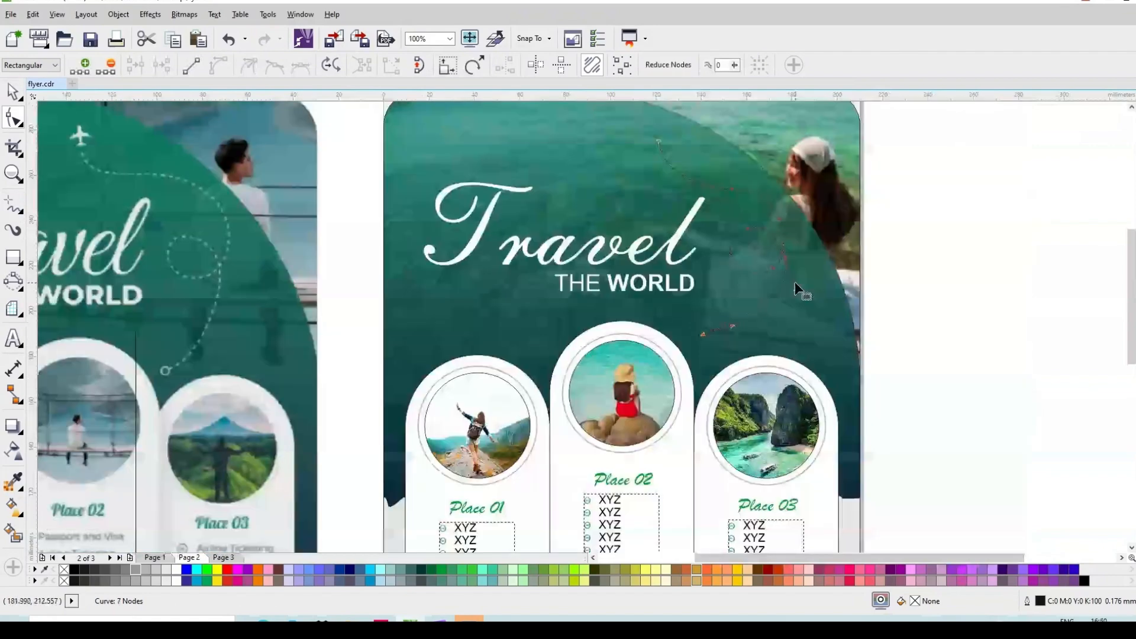
Give the flight path a white, 0.5 mm outline with a dashed line style.
{"action": "right_click", "coordinate": [176, 570]}
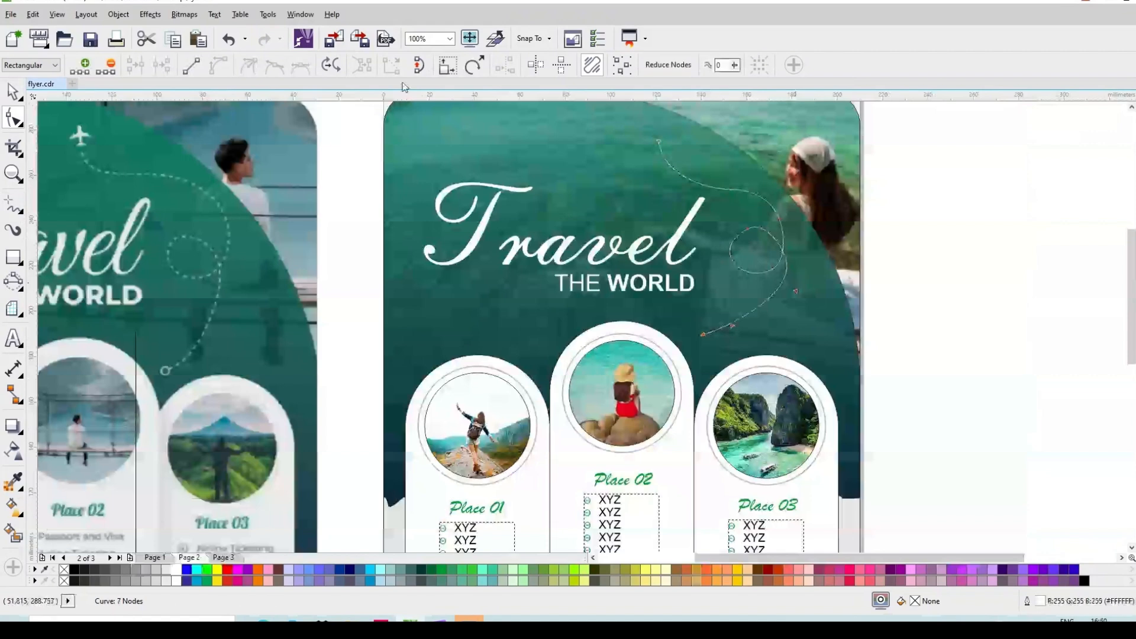
{"action": "key", "text": "space"}
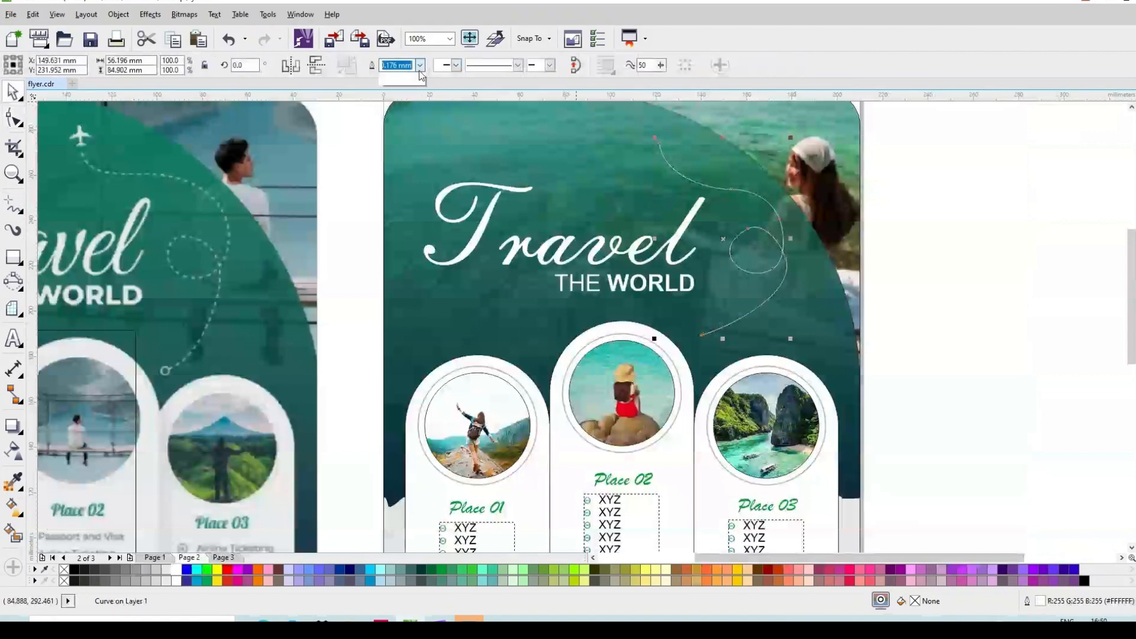
{"action": "left_click", "coordinate": [419, 69]}
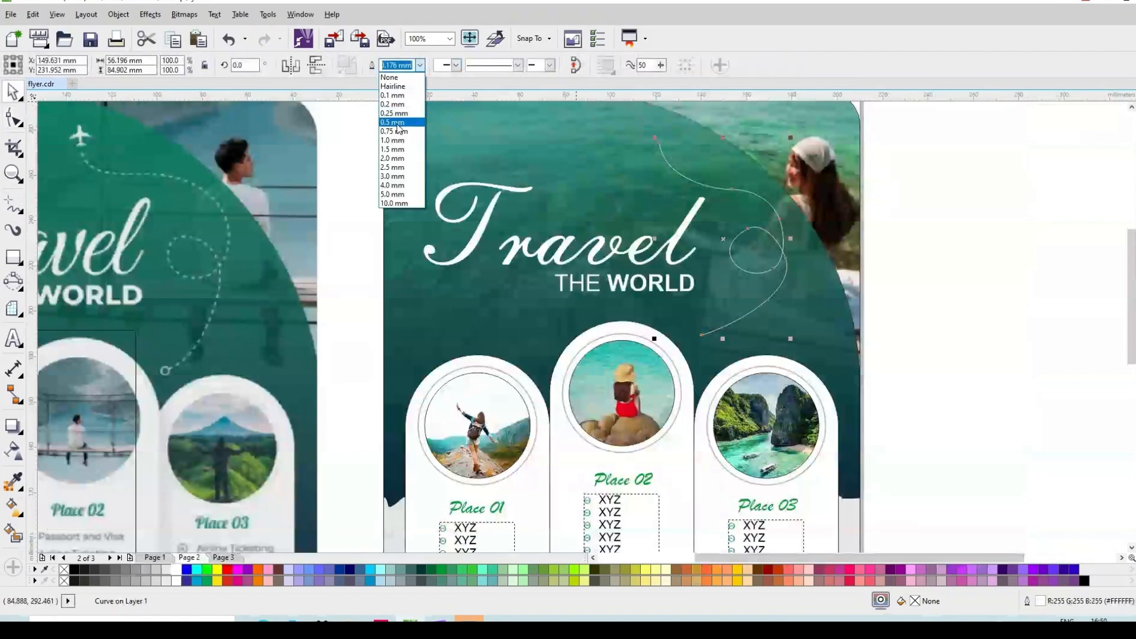
{"action": "left_click", "coordinate": [398, 122]}
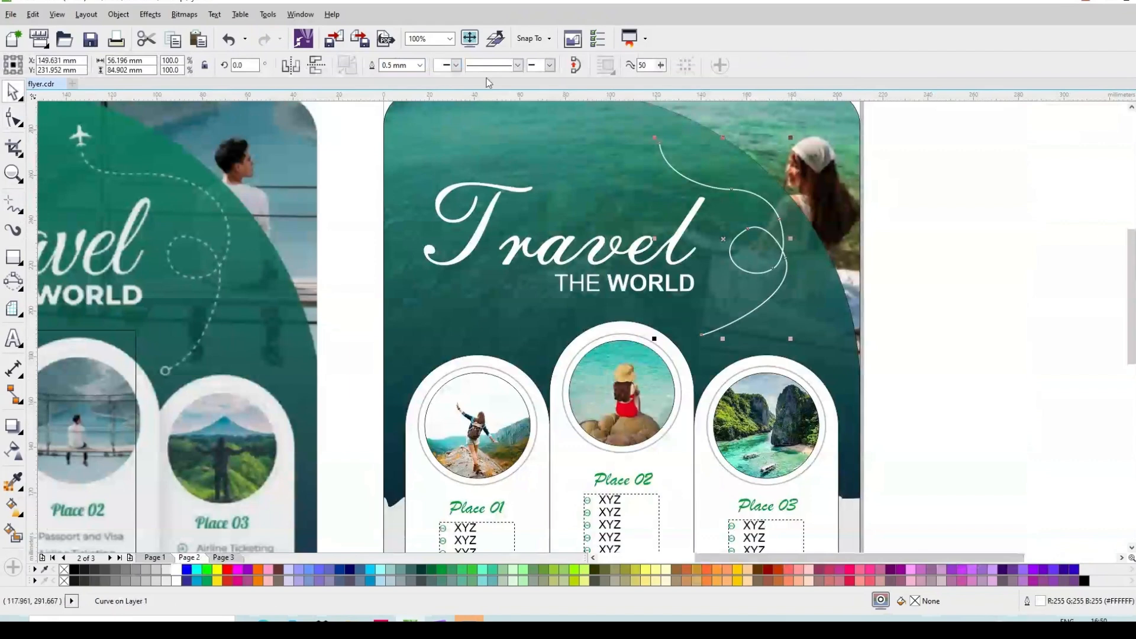
{"action": "left_click", "coordinate": [494, 65]}
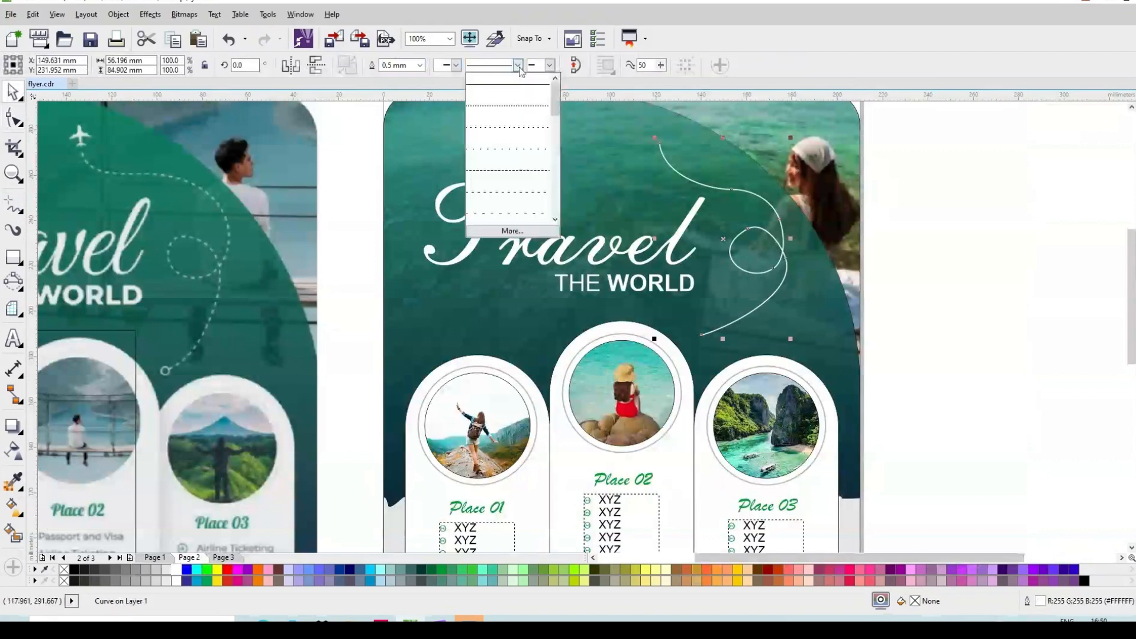
{"action": "left_click", "coordinate": [508, 194]}
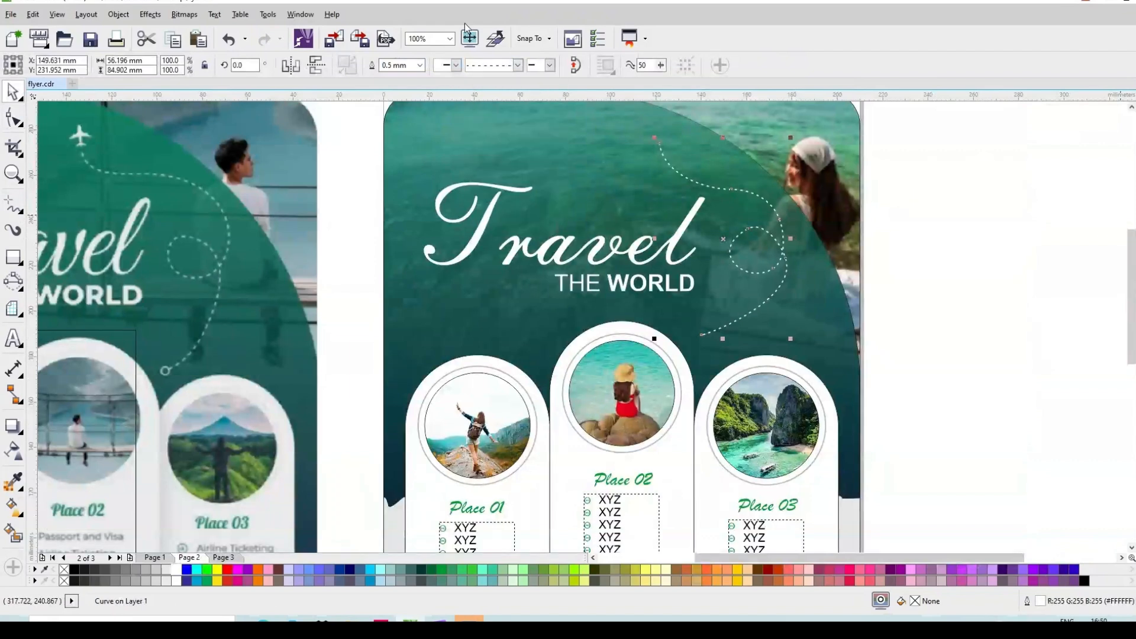
Change the flight path to a more widely spaced dash style and set its outline width to 0.75 mm.
{"action": "left_click", "coordinate": [514, 67]}
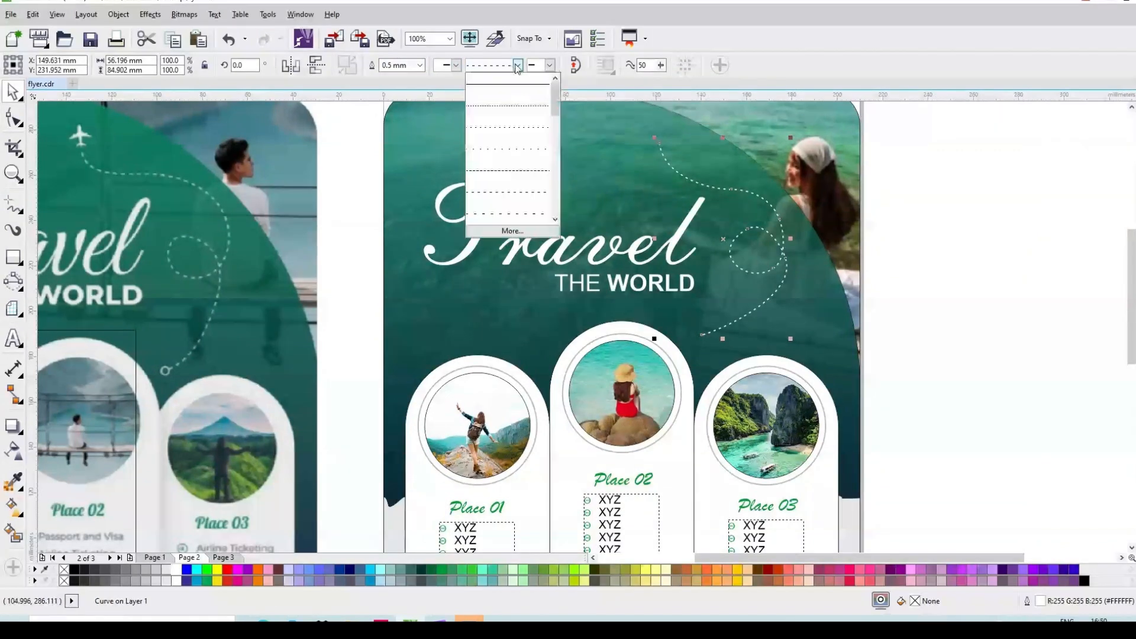
{"action": "left_click", "coordinate": [512, 213]}
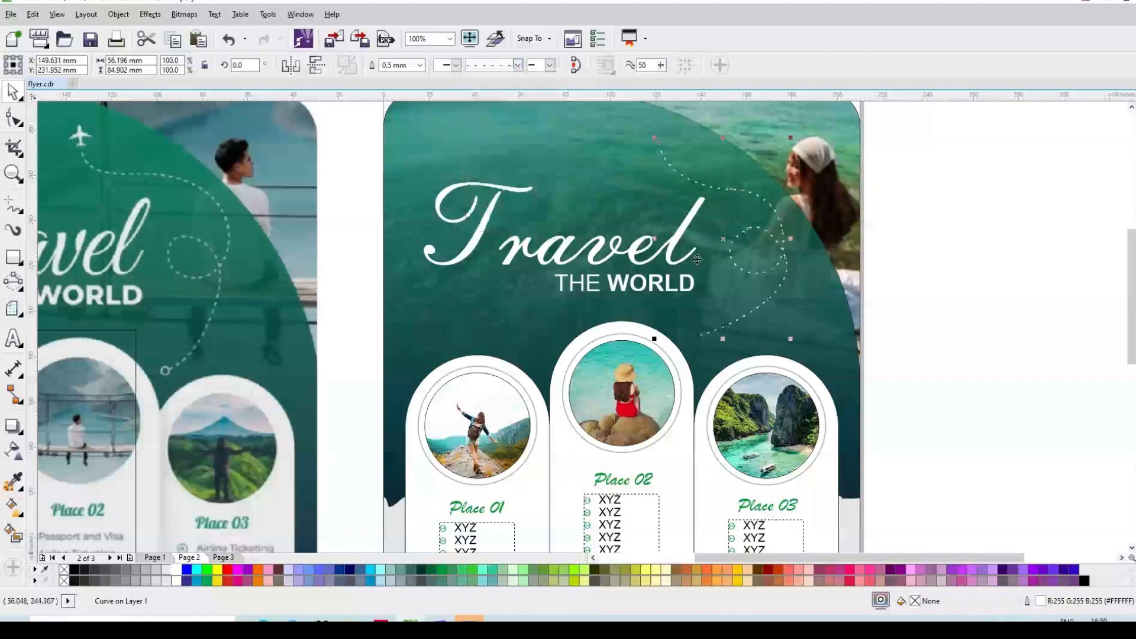
{"action": "left_click", "coordinate": [419, 65]}
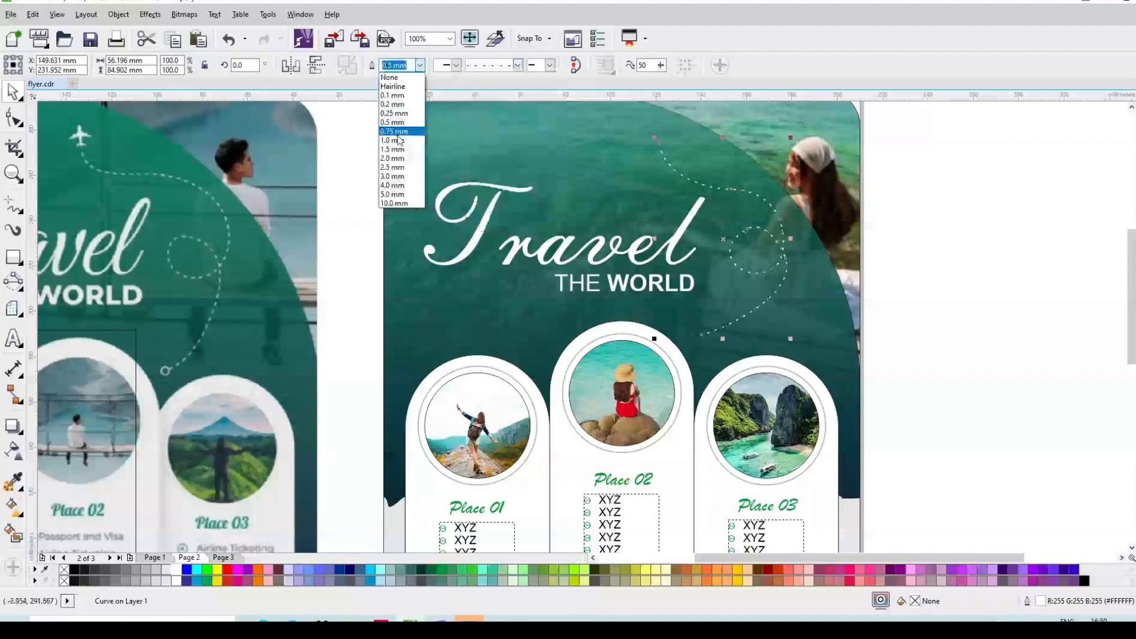
{"action": "left_click", "coordinate": [398, 133]}
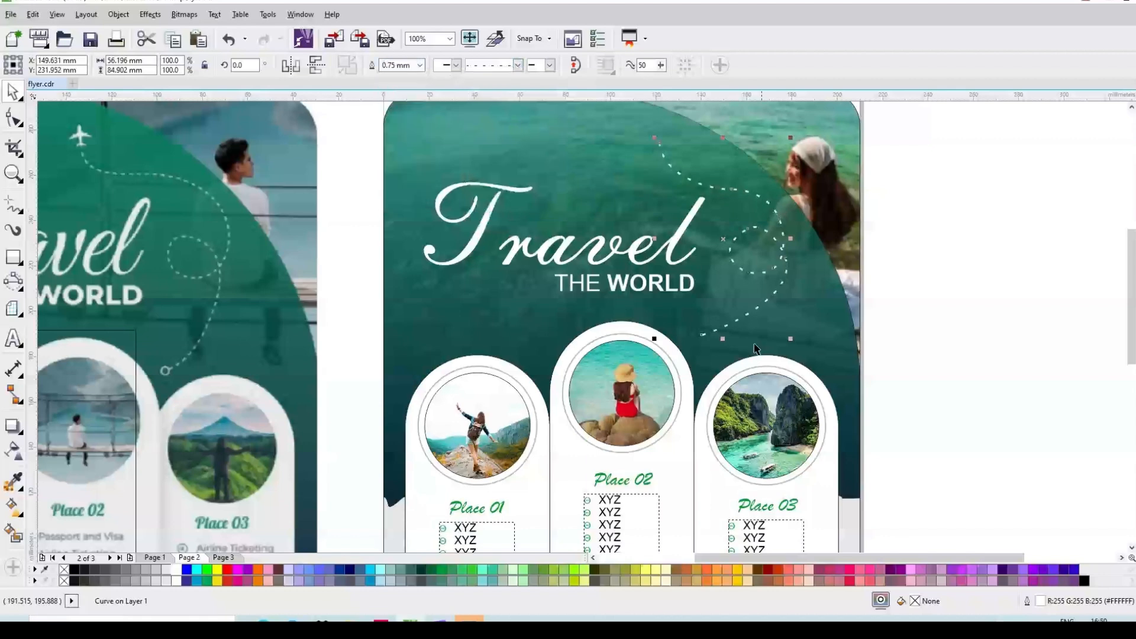
Draw a circle about 4.8 mm in diameter at the lower end of the dashed flight path.
{"action": "left_click", "coordinate": [18, 285]}
{"action": "left_click", "coordinate": [58, 285]}
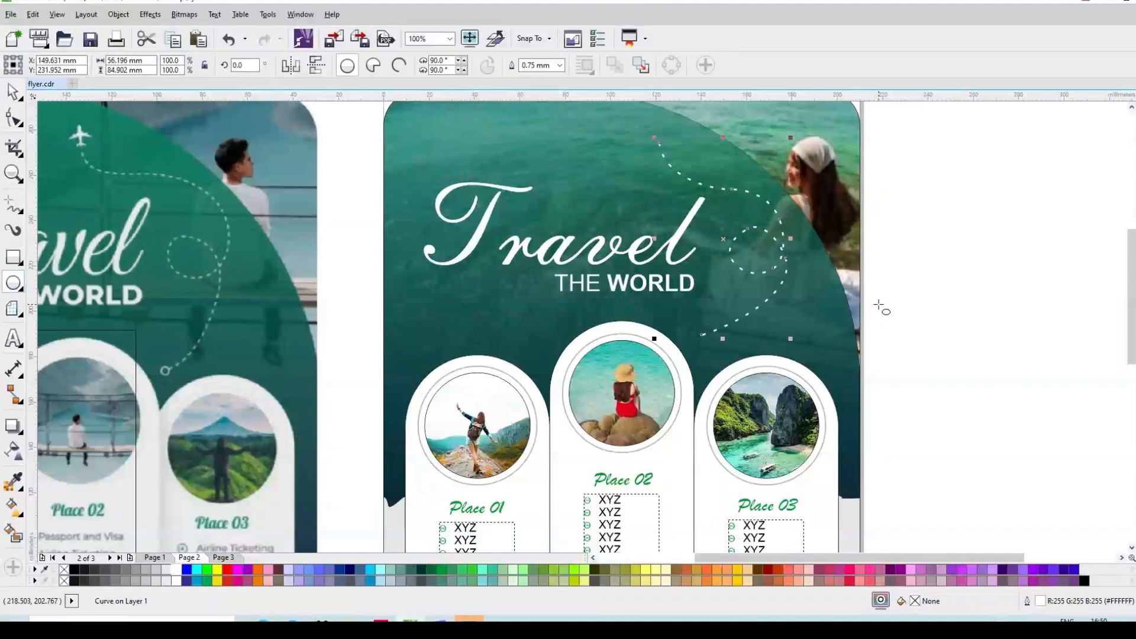
{"action": "left_click_drag", "start_coordinate": [879, 304], "coordinate": [694, 333]}
{"action": "key", "text": "space"}
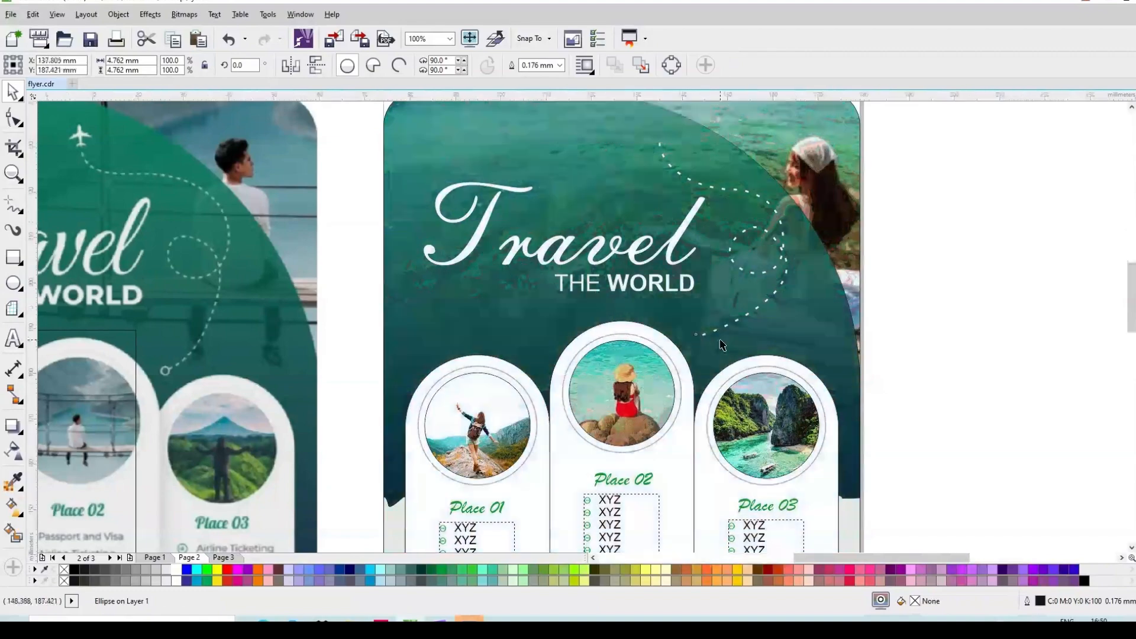
Give the small end circle a white outline 0.75 mm wide.
{"action": "scroll", "coordinate": [721, 345], "scroll_direction": "up", "scroll_amount": 2}
{"action": "right_click", "coordinate": [157, 583]}
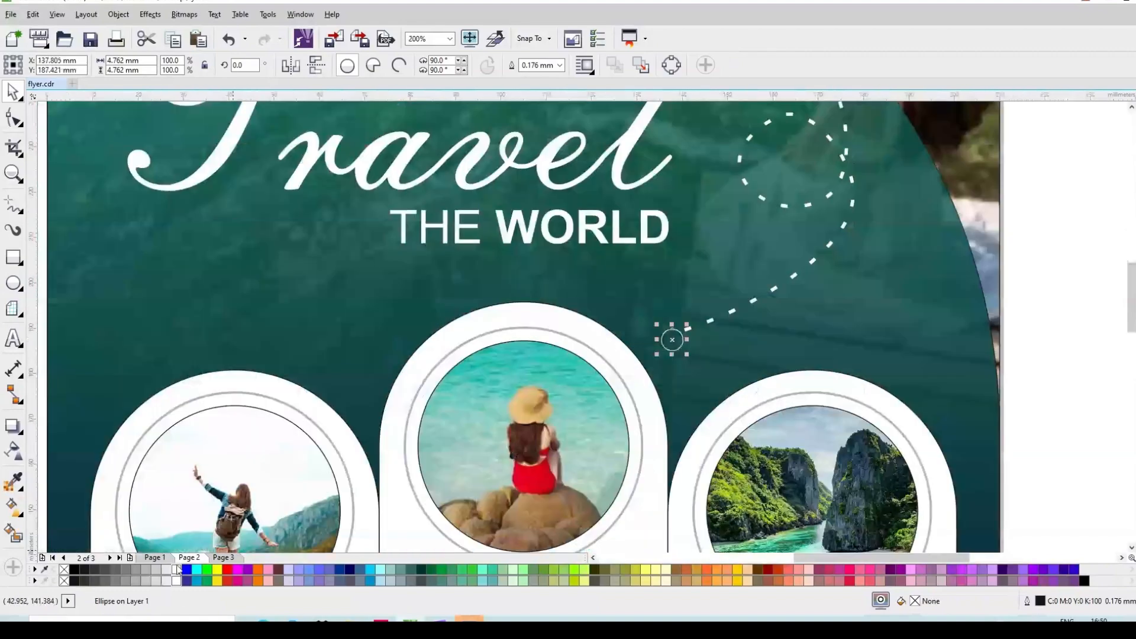
{"action": "left_click", "coordinate": [557, 67]}
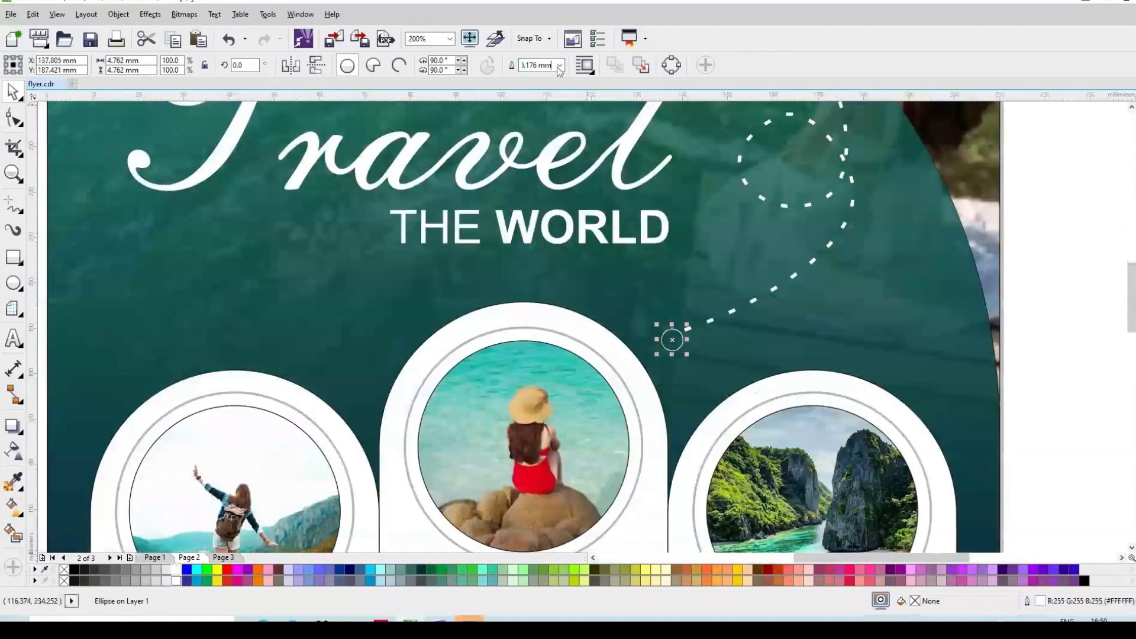
{"action": "left_click", "coordinate": [559, 67]}
{"action": "left_click", "coordinate": [543, 133]}
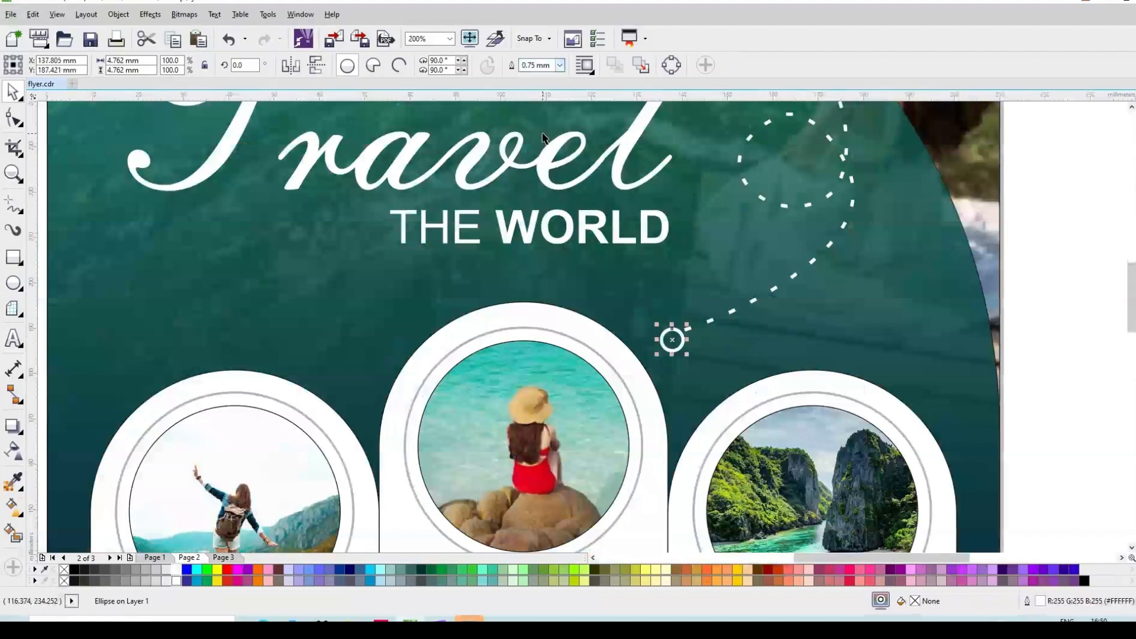
Move the end node of the dashed flight path so it meets the edge of the small circle.
{"action": "scroll", "coordinate": [680, 303], "scroll_direction": "down", "scroll_amount": 3}
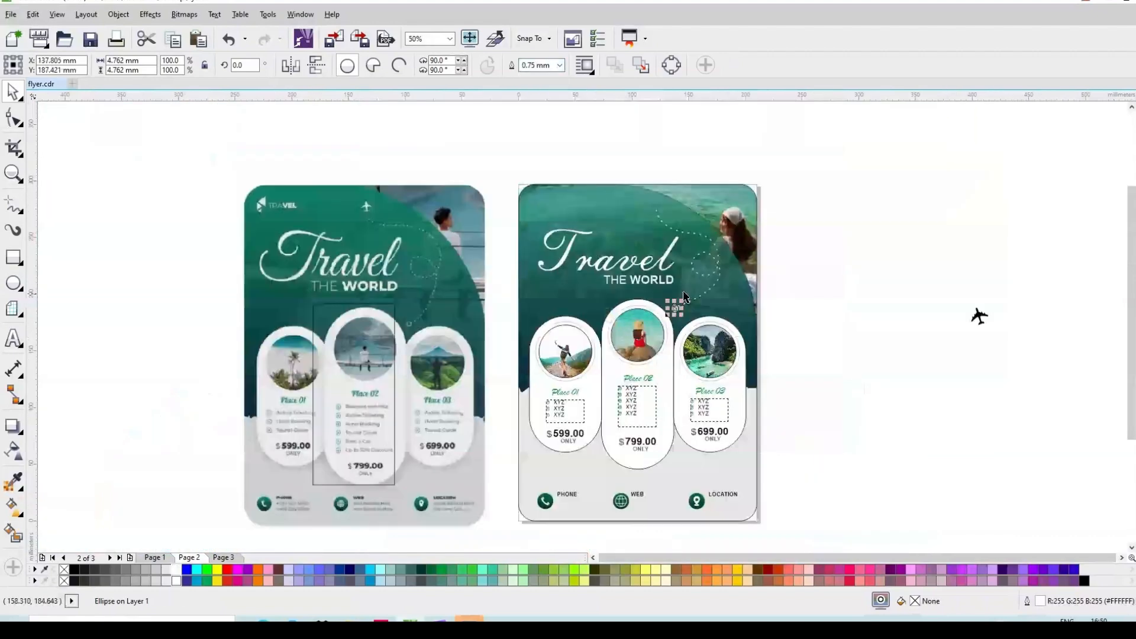
{"action": "scroll", "coordinate": [683, 296], "scroll_direction": "up", "scroll_amount": 2}
{"action": "left_click", "coordinate": [687, 319]}
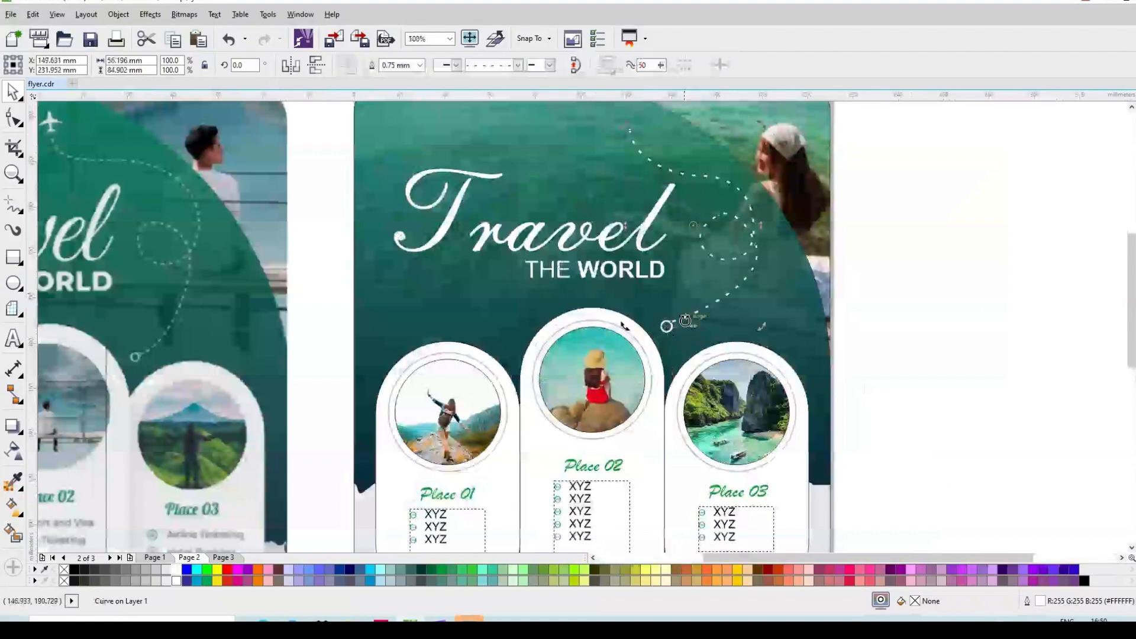
{"action": "left_click", "coordinate": [13, 118]}
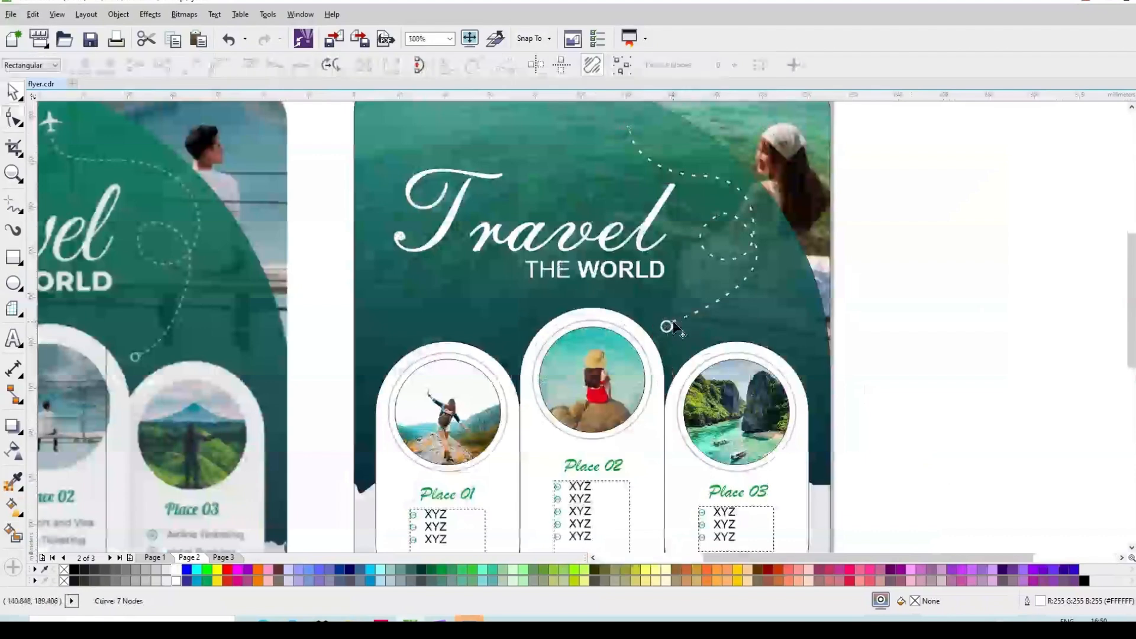
{"action": "left_click_drag", "start_coordinate": [674, 318], "coordinate": [676, 323]}
{"action": "scroll", "coordinate": [676, 323], "scroll_direction": "up", "scroll_amount": 3}
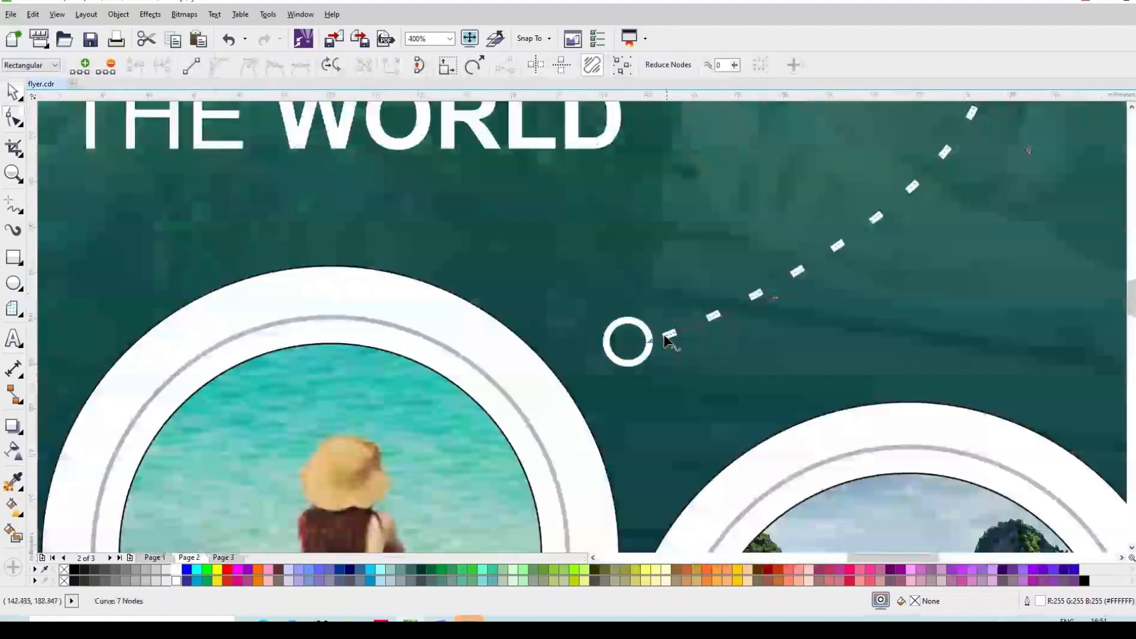
Shift the small white circle slightly down and right, and move the dashed path's end node to meet its edge.
{"action": "left_click", "coordinate": [638, 324]}
{"action": "left_click_drag", "start_coordinate": [638, 324], "coordinate": [665, 343]}
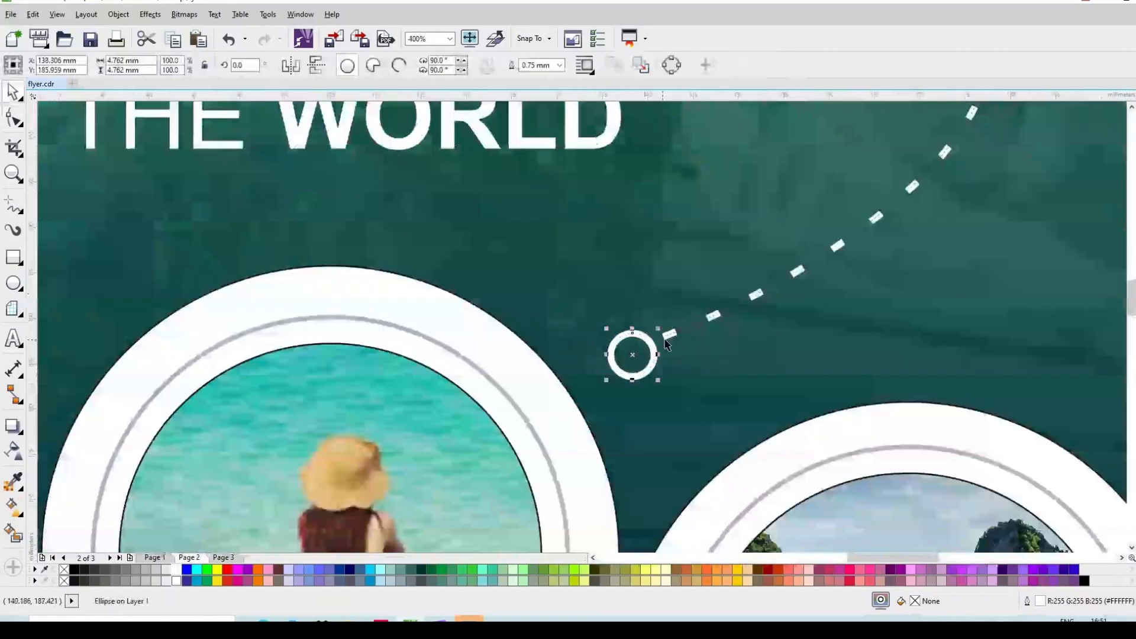
{"action": "left_click", "coordinate": [667, 334]}
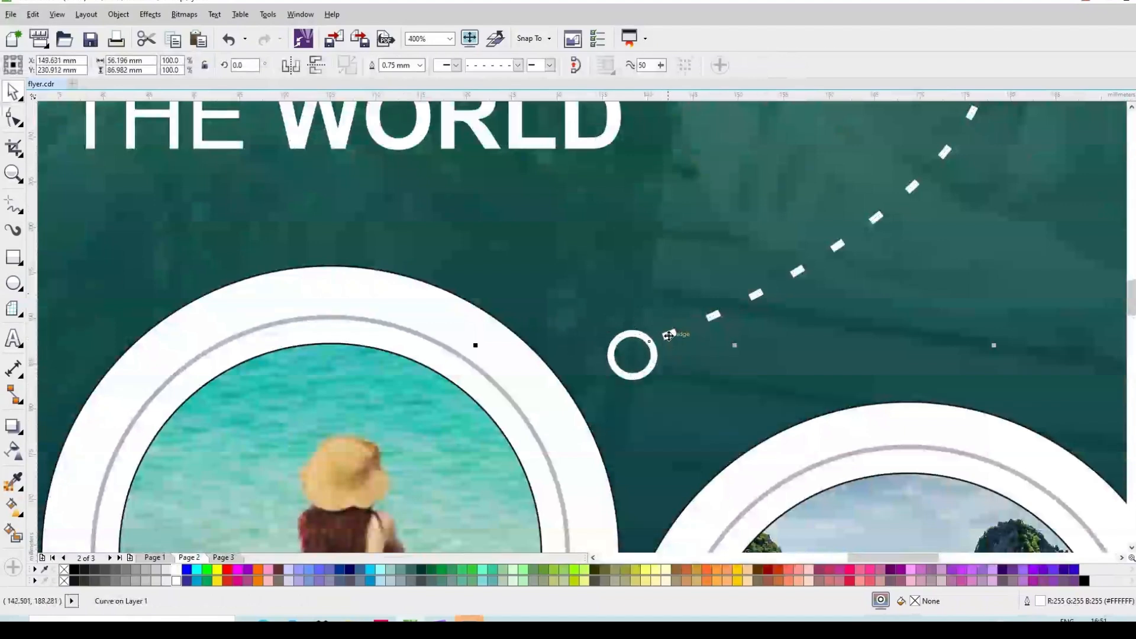
{"action": "left_click", "coordinate": [13, 118]}
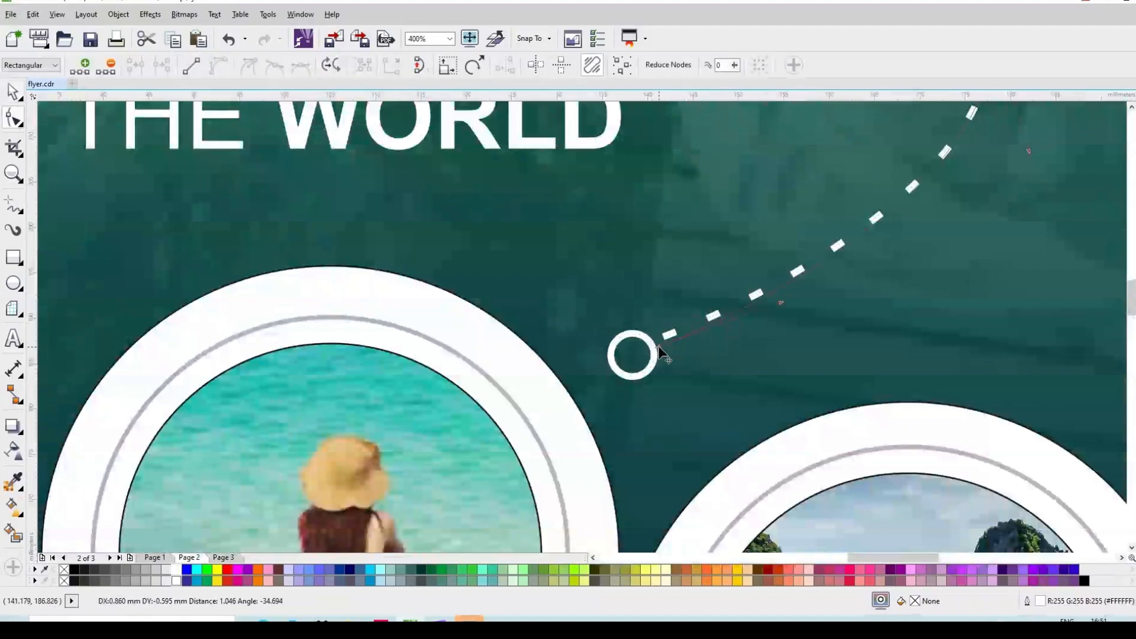
{"action": "scroll", "coordinate": [774, 329], "scroll_direction": "down", "scroll_amount": 4}
{"action": "scroll", "coordinate": [776, 321], "scroll_direction": "down", "scroll_amount": 2}
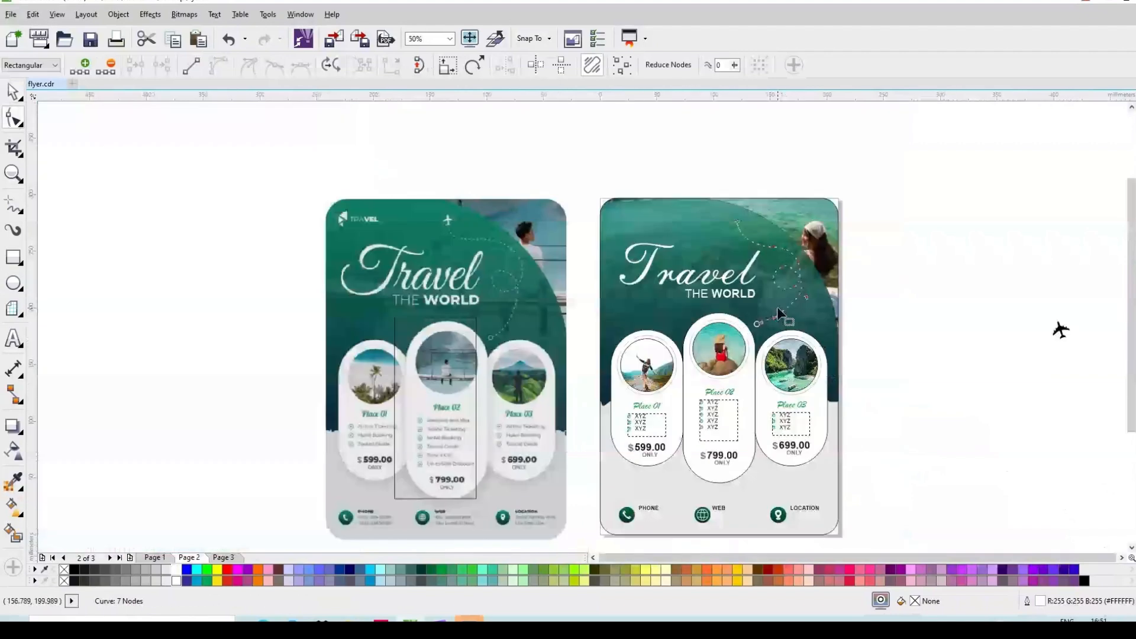
{"action": "key", "text": "space"}
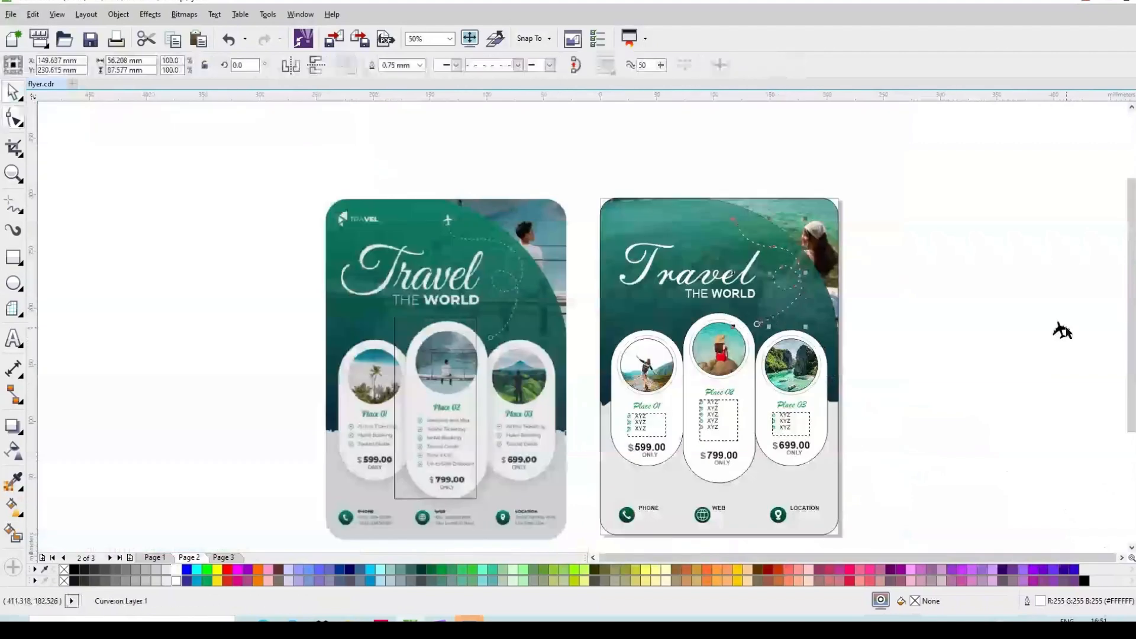
Place the airplane at the upper start of the dashed flight path and scale it to about 11.9 × 12.3 mm.
{"action": "left_click_drag", "start_coordinate": [1062, 331], "coordinate": [750, 202]}
{"action": "scroll", "coordinate": [750, 202], "scroll_direction": "up", "scroll_amount": 1}
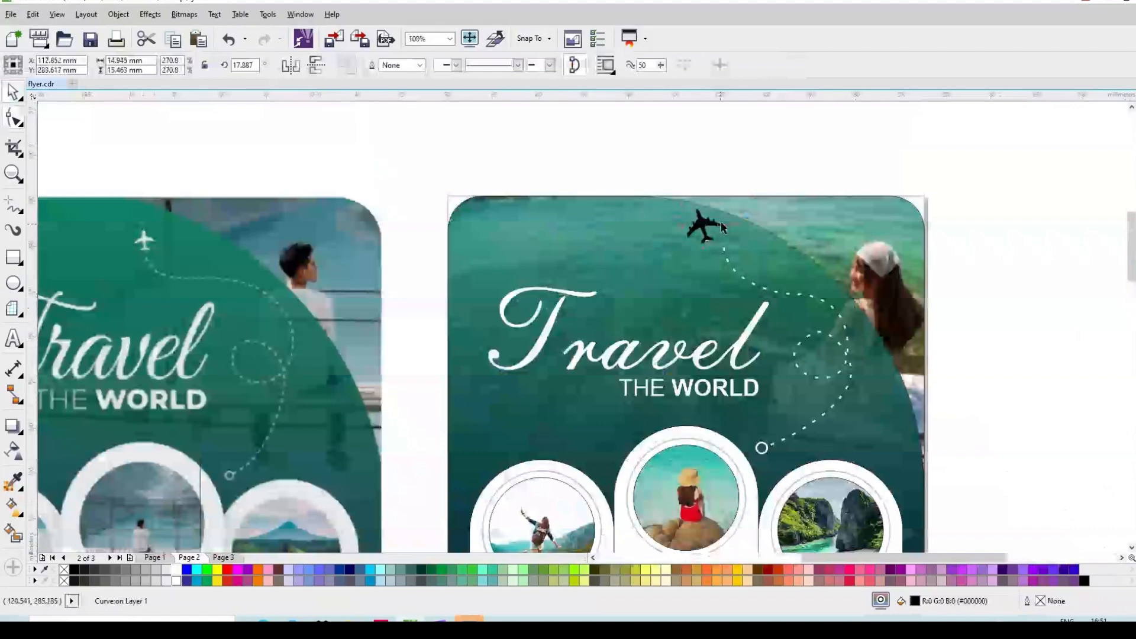
{"action": "scroll", "coordinate": [720, 224], "scroll_direction": "up", "scroll_amount": 1}
{"action": "left_click_drag", "start_coordinate": [687, 226], "coordinate": [743, 200]}
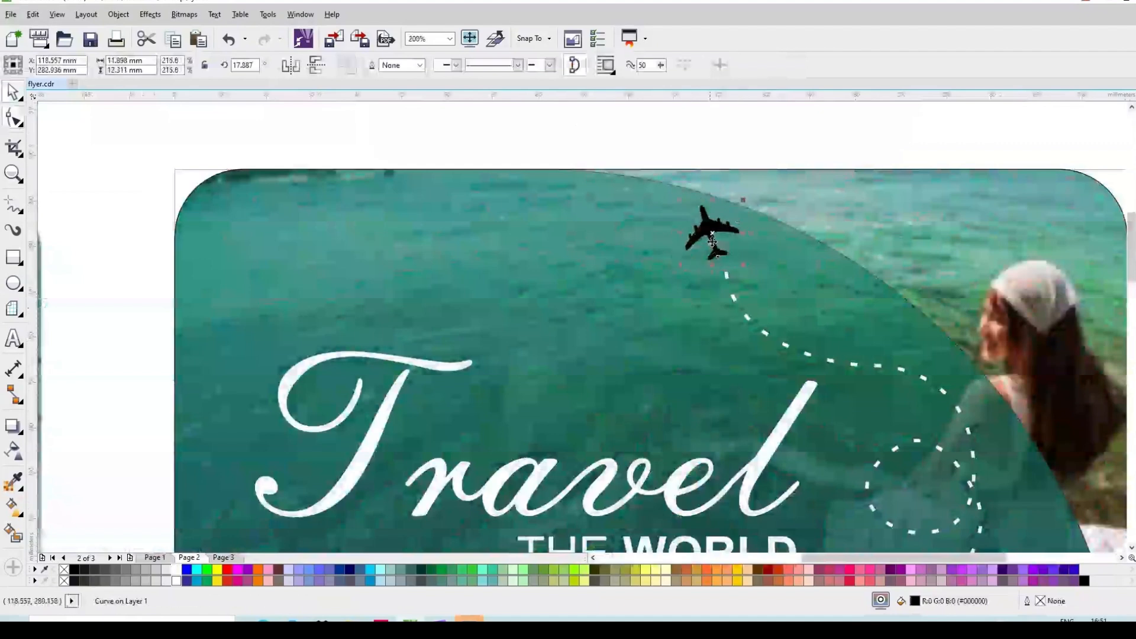
{"action": "left_click_drag", "start_coordinate": [711, 241], "coordinate": [714, 238]}
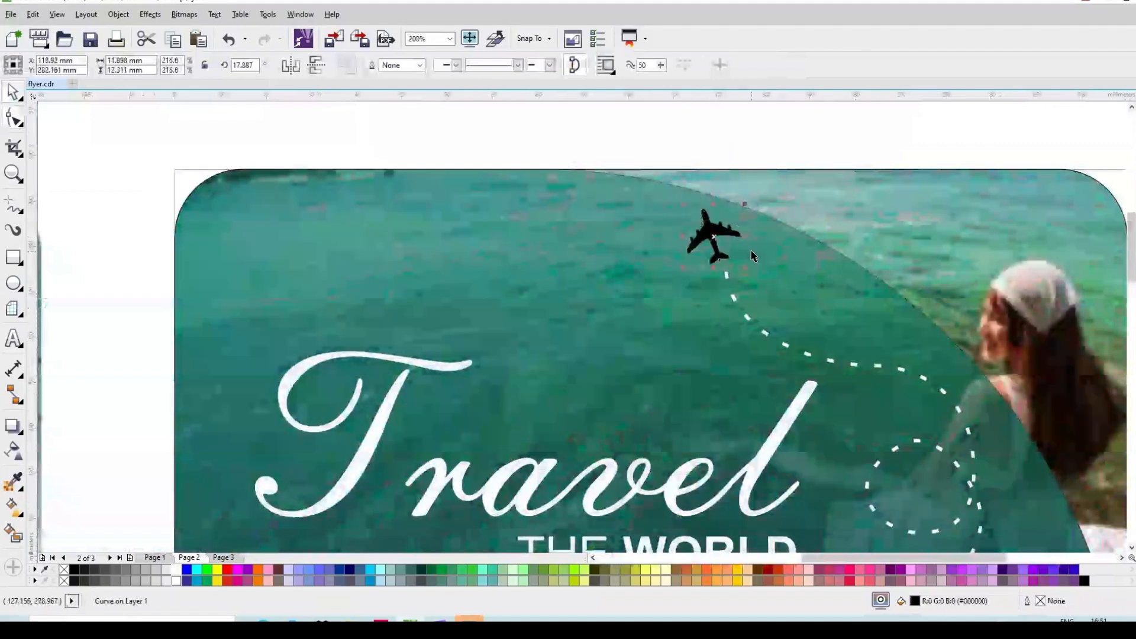
{"action": "scroll", "coordinate": [752, 255], "scroll_direction": "down", "scroll_amount": 2}
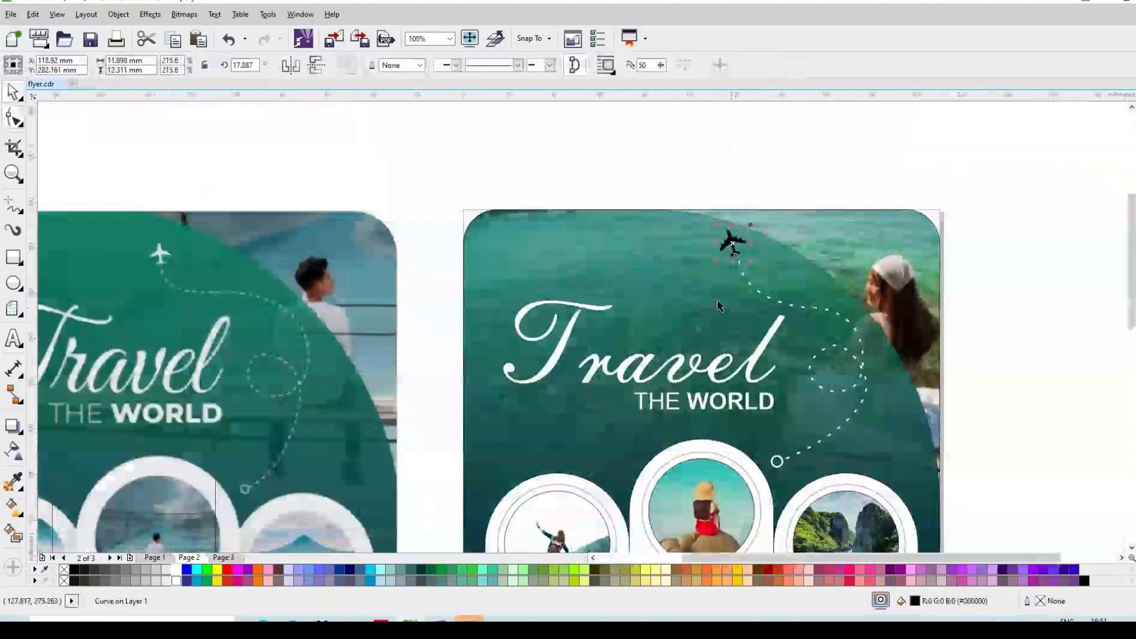
Fill the airplane with white and shrink it slightly at the start of the dashed path.
{"action": "left_click", "coordinate": [181, 578]}
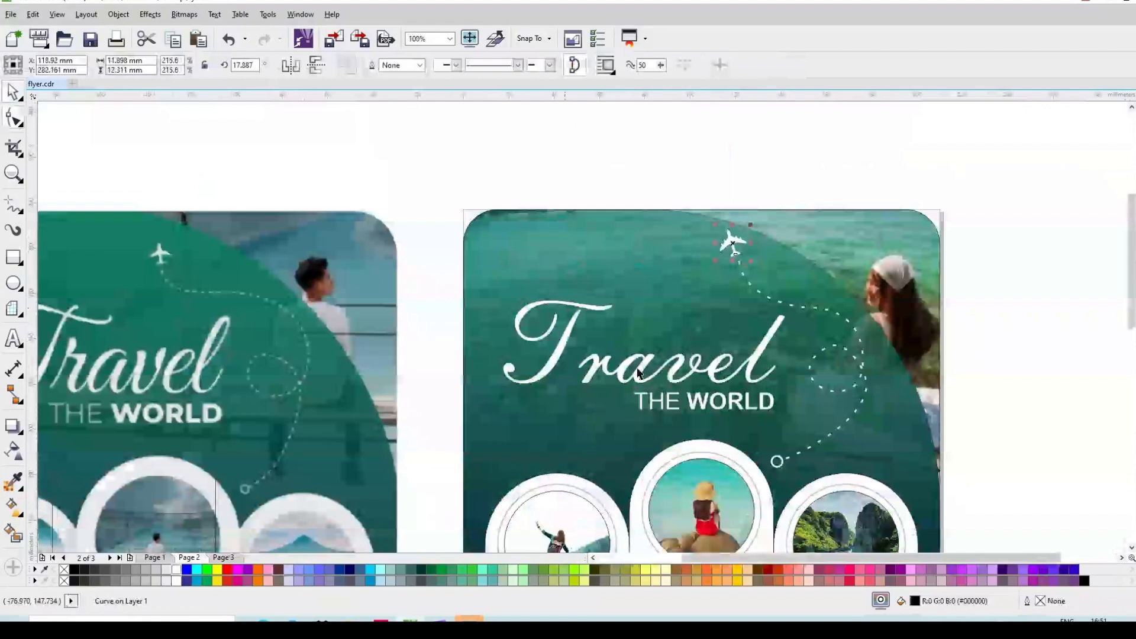
{"action": "scroll", "coordinate": [740, 246], "scroll_direction": "up", "scroll_amount": 4}
{"action": "scroll", "coordinate": [691, 254], "scroll_direction": "down", "scroll_amount": 1}
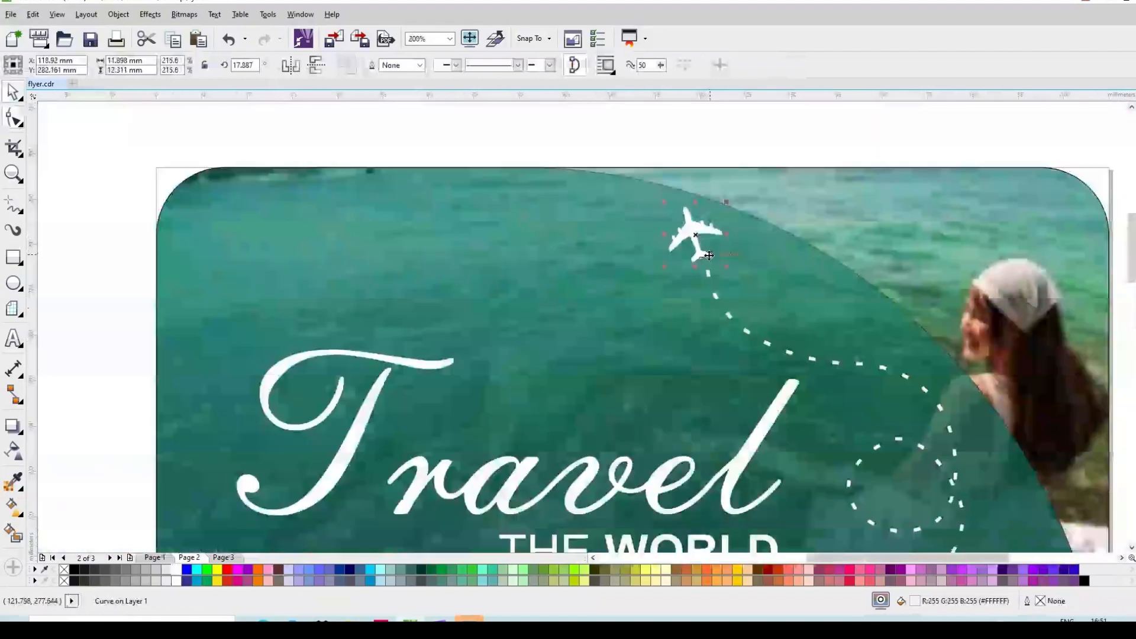
{"action": "scroll", "coordinate": [709, 255], "scroll_direction": "down", "scroll_amount": 1}
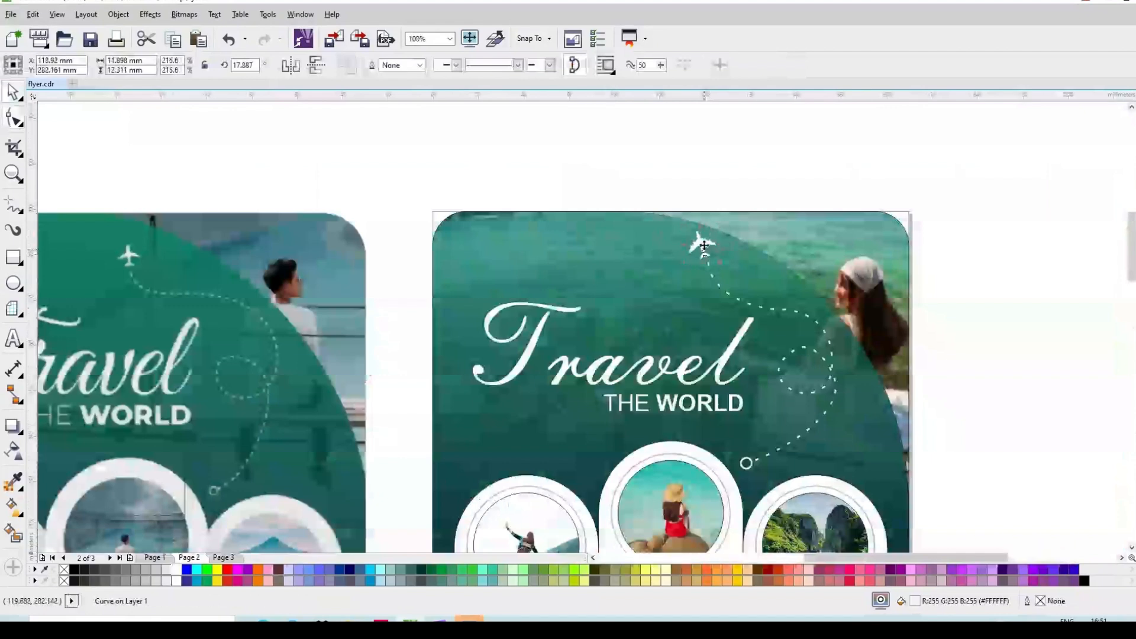
{"action": "scroll", "coordinate": [704, 245], "scroll_direction": "up", "scroll_amount": 1}
{"action": "scroll", "coordinate": [704, 246], "scroll_direction": "down", "scroll_amount": 1}
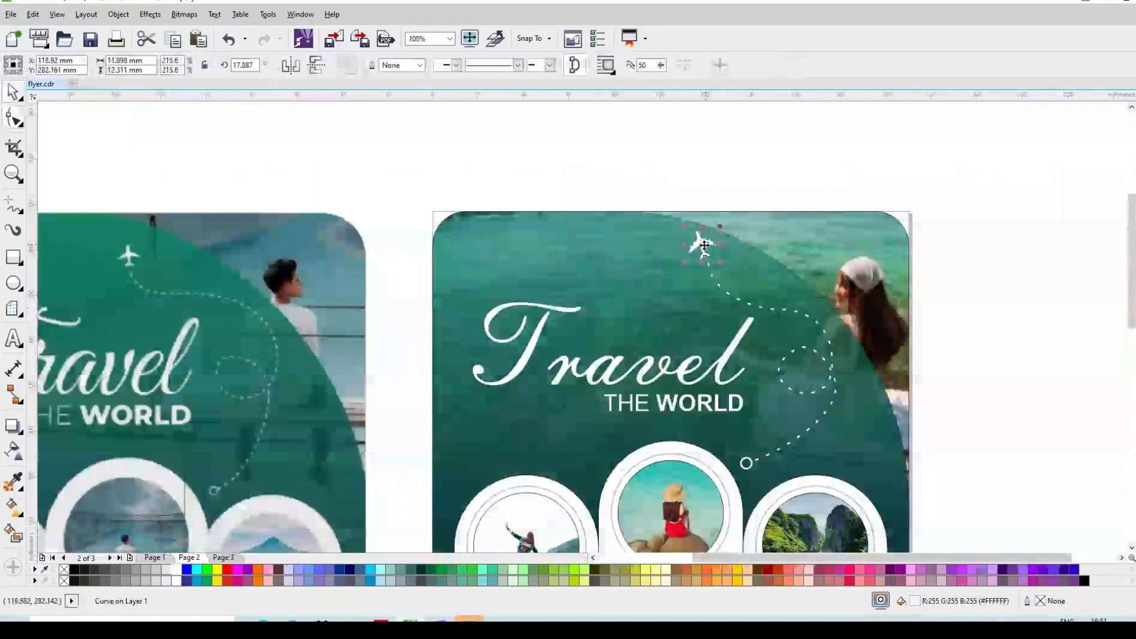
{"action": "left_click_drag", "start_coordinate": [718, 230], "coordinate": [704, 253]}
{"action": "key", "text": "Escape"}
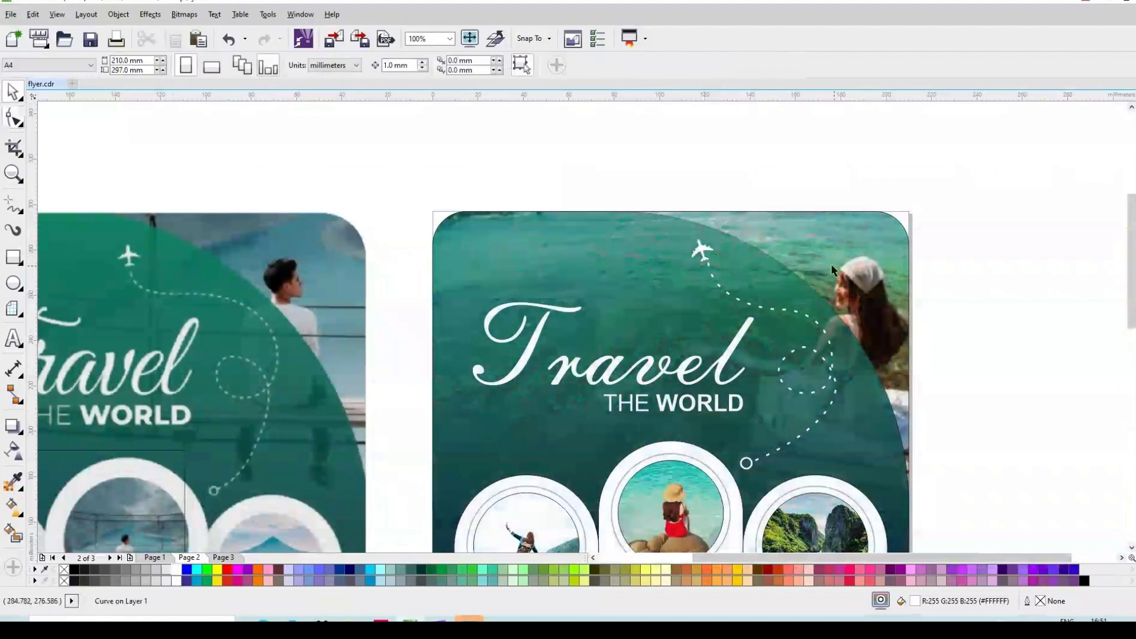
Move the dashed path's start node under the airplane's tail and adjust its control handle to smooth the first curve.
{"action": "left_click", "coordinate": [718, 271]}
{"action": "scroll", "coordinate": [718, 271], "scroll_direction": "up", "scroll_amount": 3}
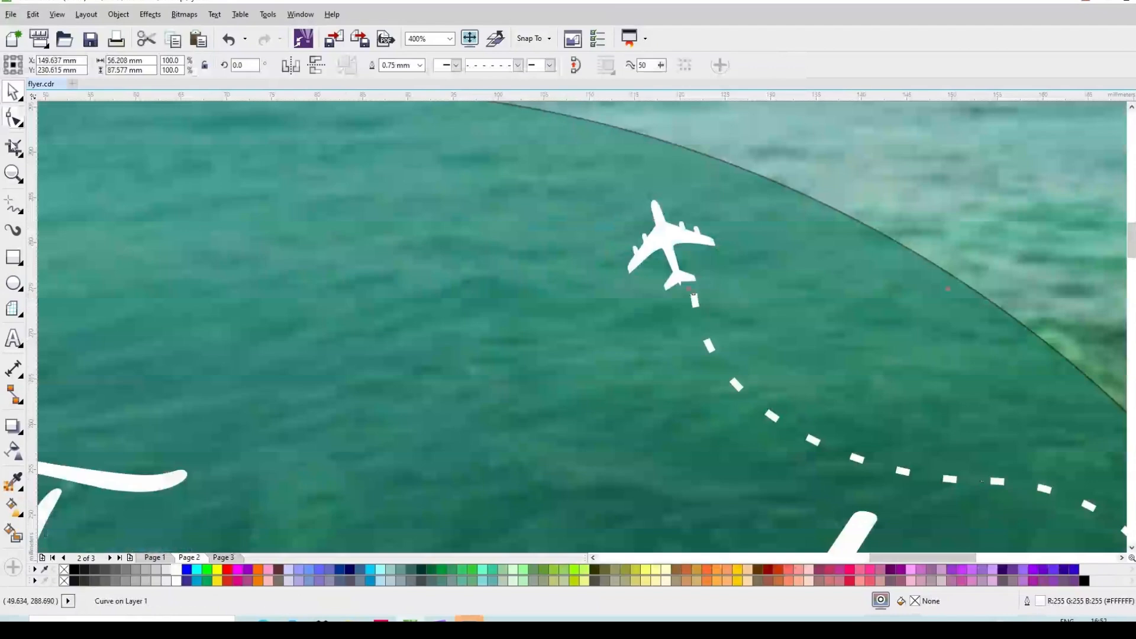
{"action": "left_click", "coordinate": [13, 119]}
{"action": "left_click", "coordinate": [693, 291]}
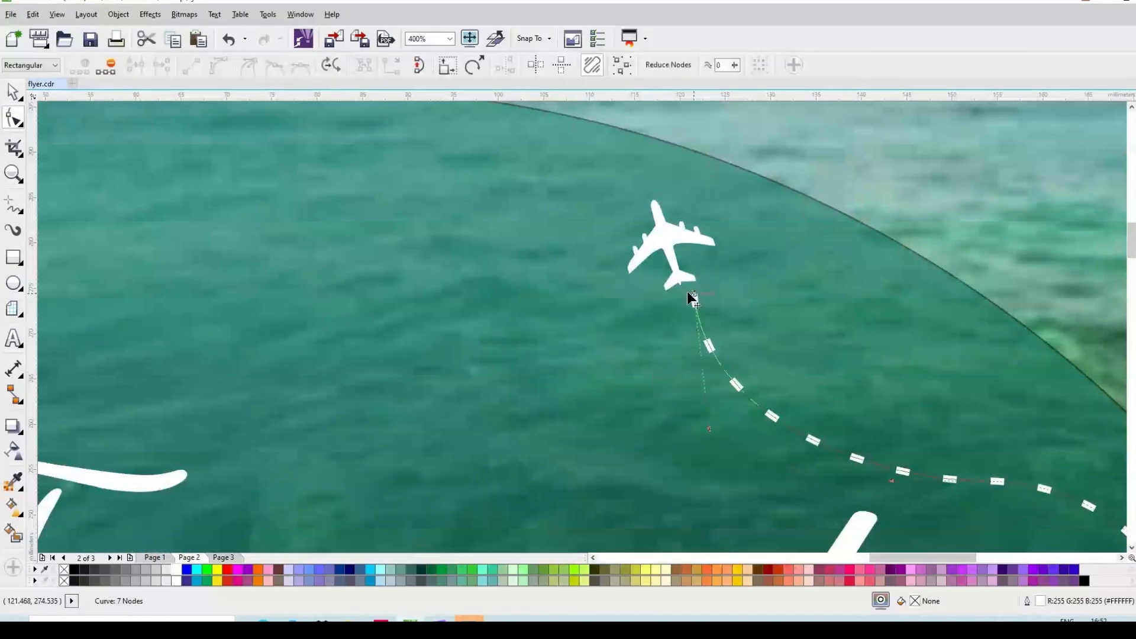
{"action": "left_click_drag", "start_coordinate": [687, 291], "coordinate": [722, 427]}
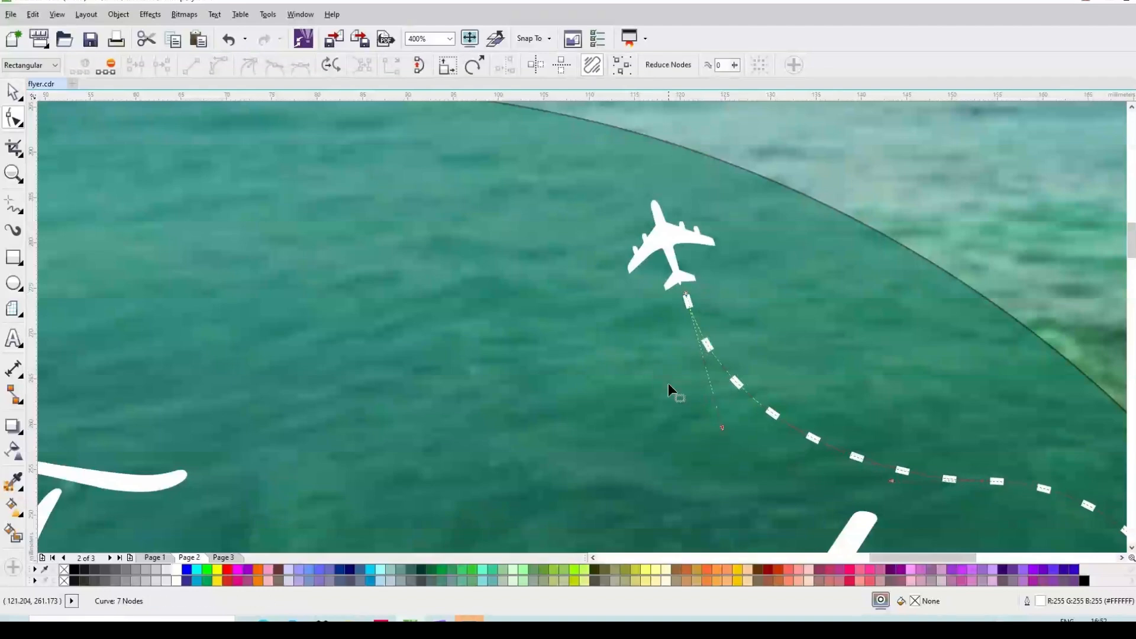
{"action": "scroll", "coordinate": [668, 382], "scroll_direction": "down", "scroll_amount": 2}
{"action": "key", "text": "space"}
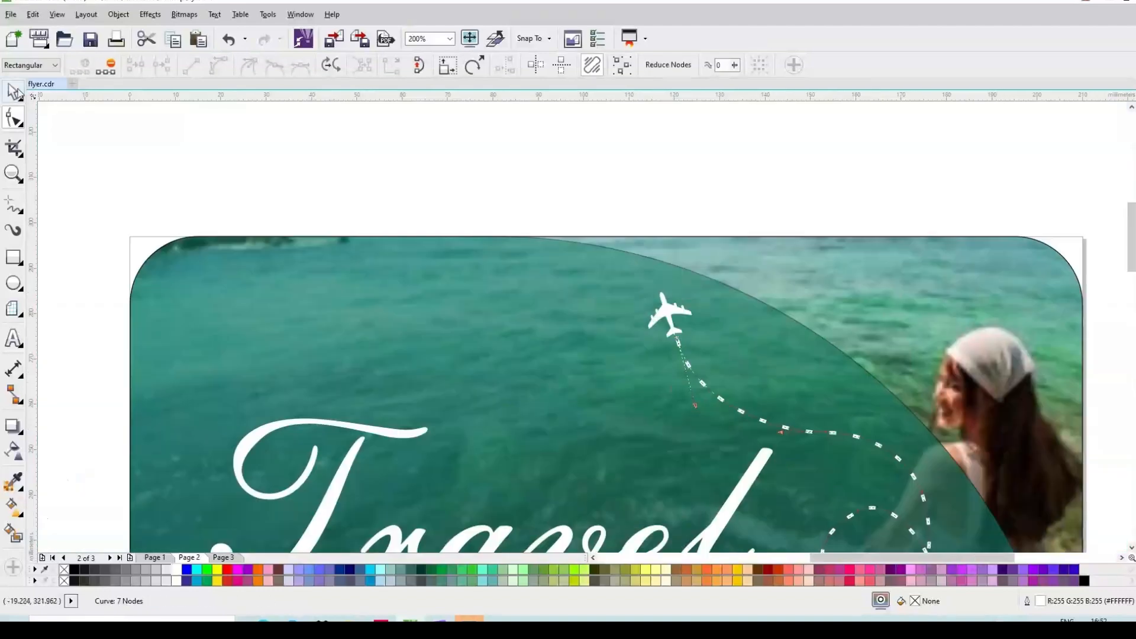
{"action": "scroll", "coordinate": [787, 220], "scroll_direction": "down", "scroll_amount": 2}
{"action": "scroll", "coordinate": [787, 219], "scroll_direction": "down", "scroll_amount": 2}
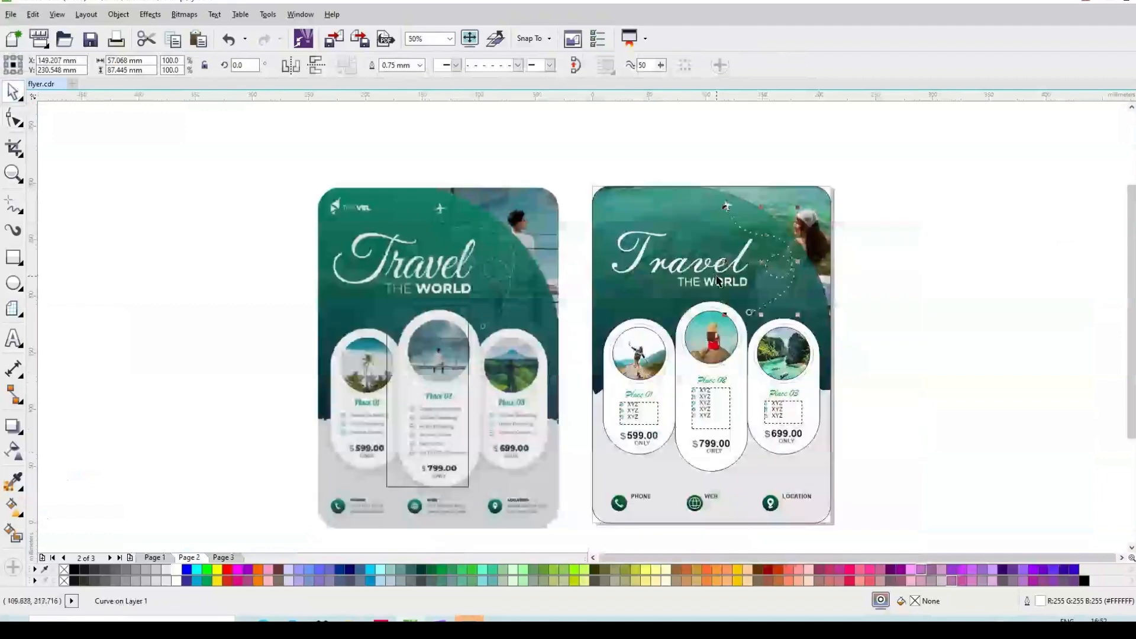
Remove the outlines from the green curved shape, the background photo shape and the three white capsules.
{"action": "left_click", "coordinate": [685, 208]}
{"action": "left_click", "coordinate": [818, 207], "text": "shift"}
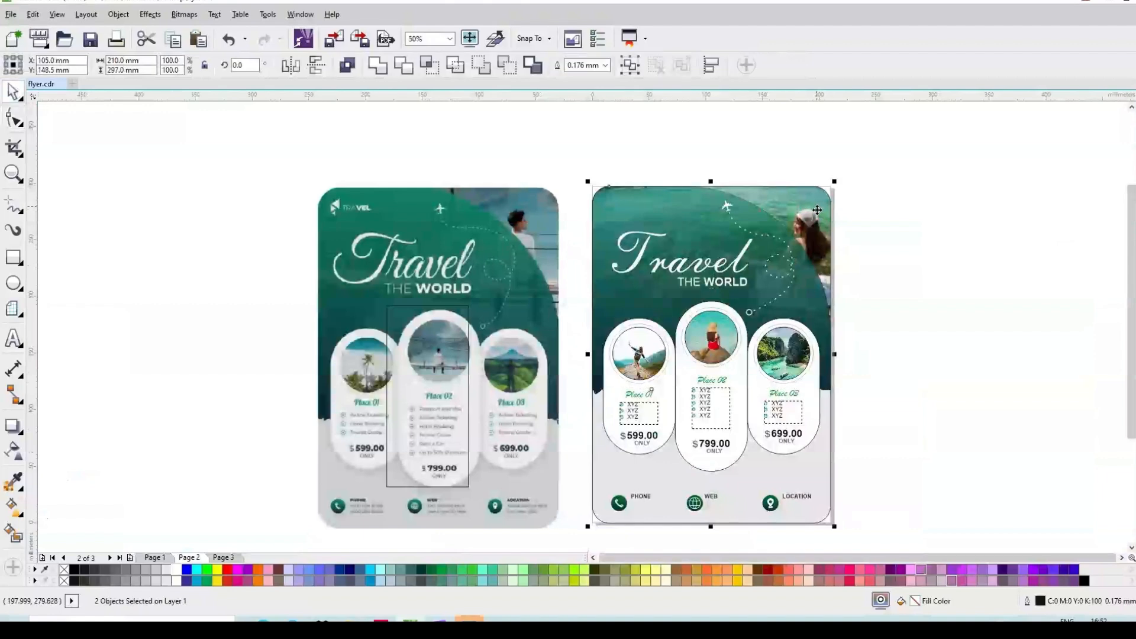
{"action": "left_click", "coordinate": [807, 414], "text": "shift"}
{"action": "left_click", "coordinate": [730, 452], "text": "shift"}
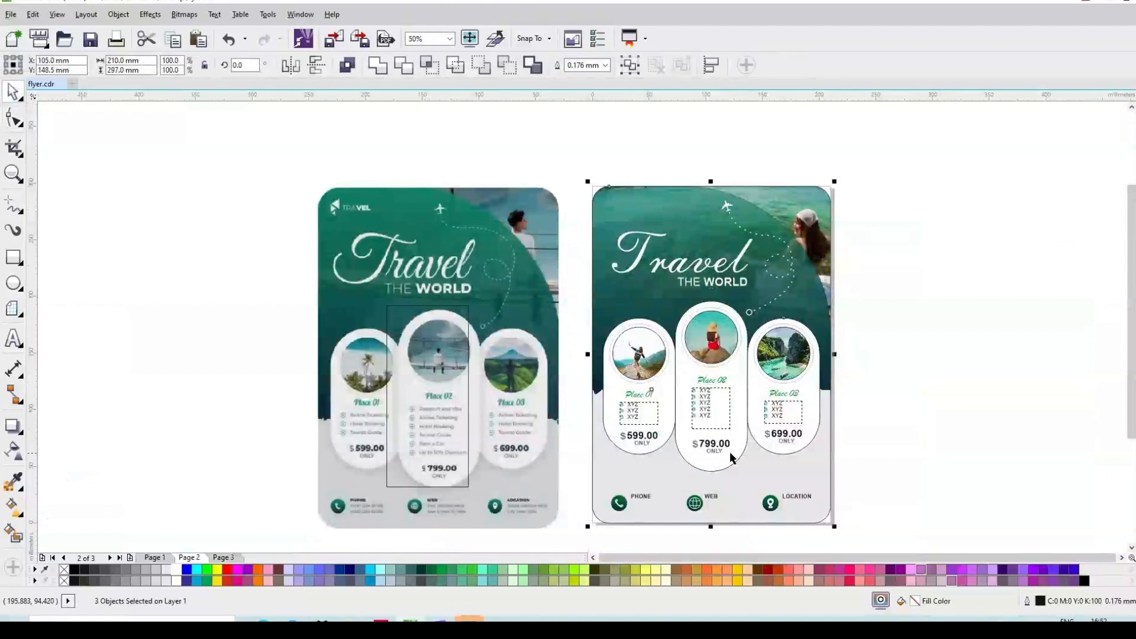
{"action": "left_click", "coordinate": [664, 423], "text": "shift"}
{"action": "right_click", "coordinate": [64, 569]}
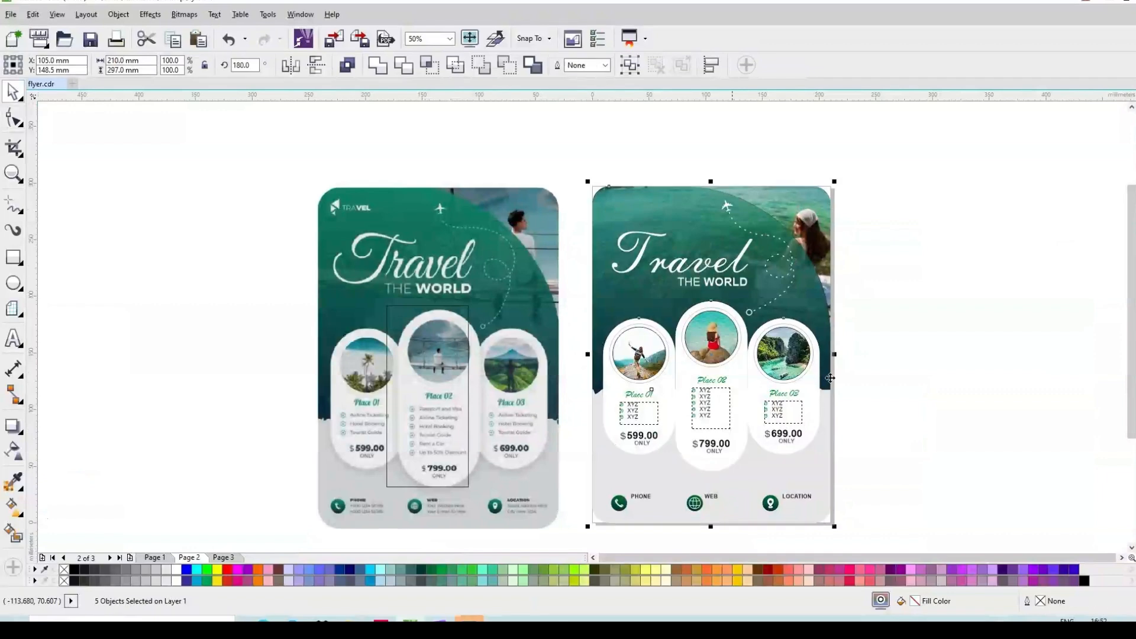
{"action": "key", "text": "Escape"}
Remove the thin outlines from the three circular photo frames in the capsules.
{"action": "scroll", "coordinate": [708, 333], "scroll_direction": "up", "scroll_amount": 1}
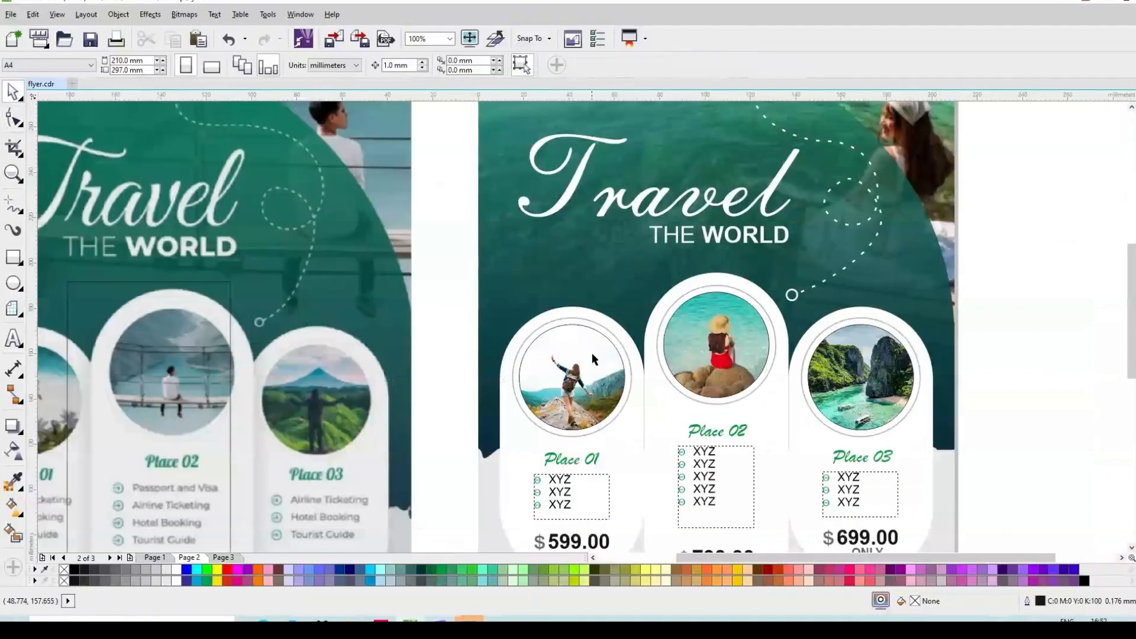
{"action": "left_click", "coordinate": [592, 353]}
{"action": "left_click", "coordinate": [715, 349], "text": "shift"}
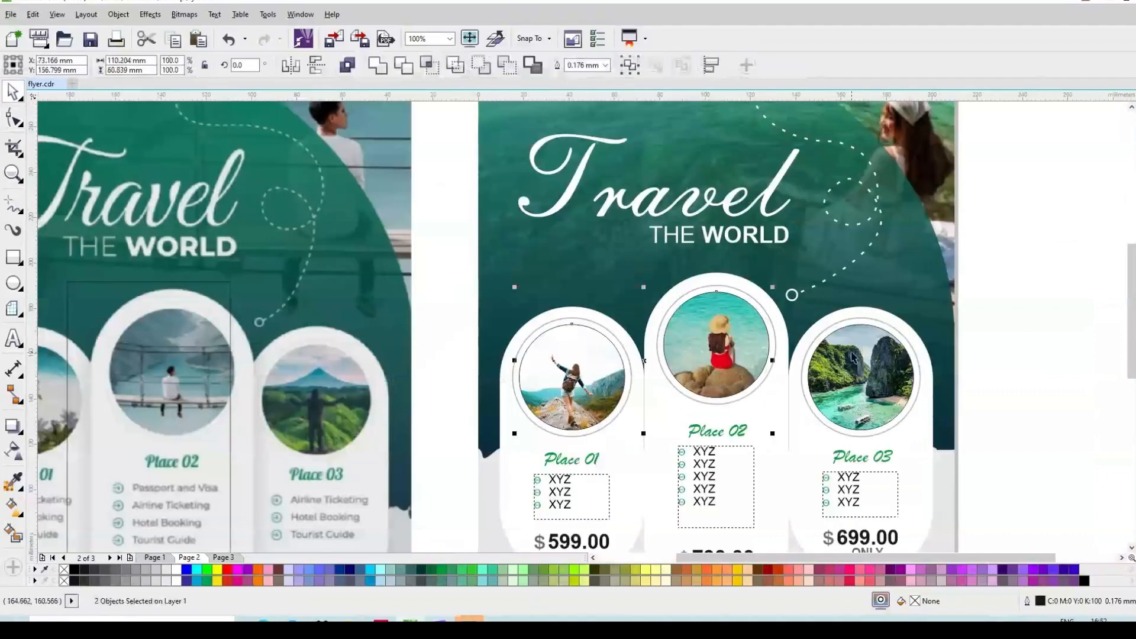
{"action": "left_click", "coordinate": [852, 355], "text": "shift"}
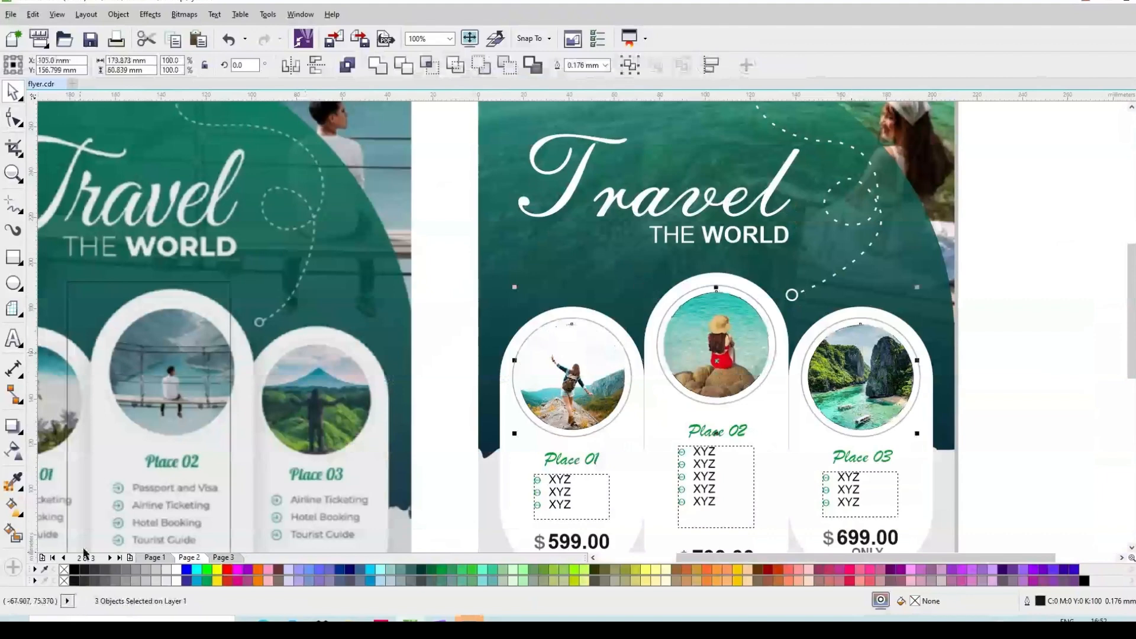
{"action": "scroll", "coordinate": [713, 269], "scroll_direction": "down", "scroll_amount": 1}
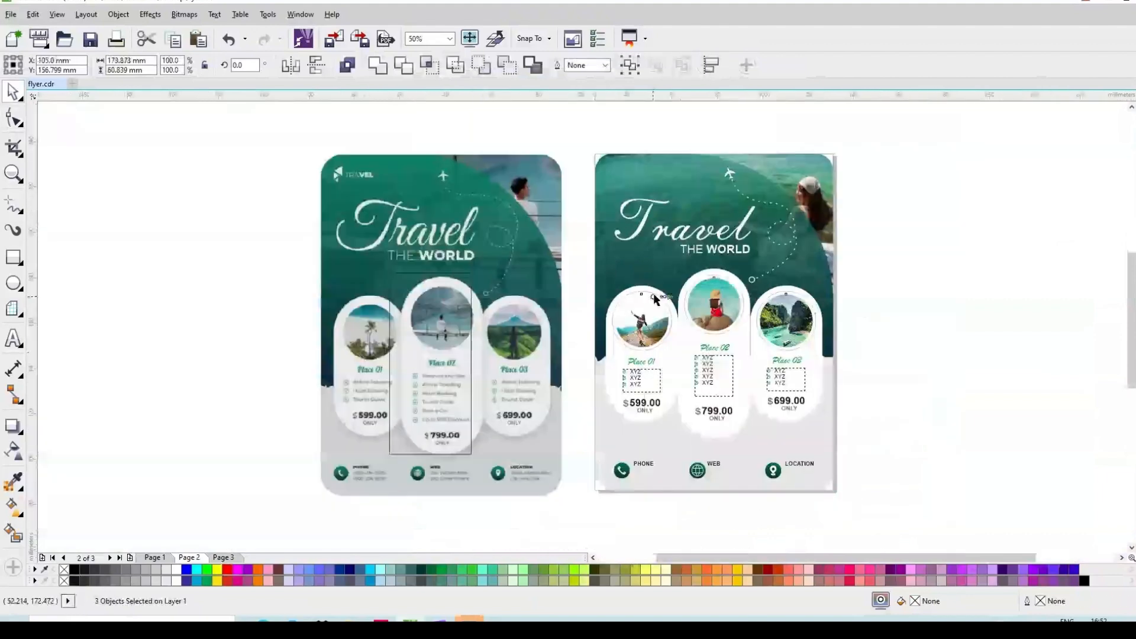
{"action": "scroll", "coordinate": [653, 293], "scroll_direction": "up", "scroll_amount": 3}
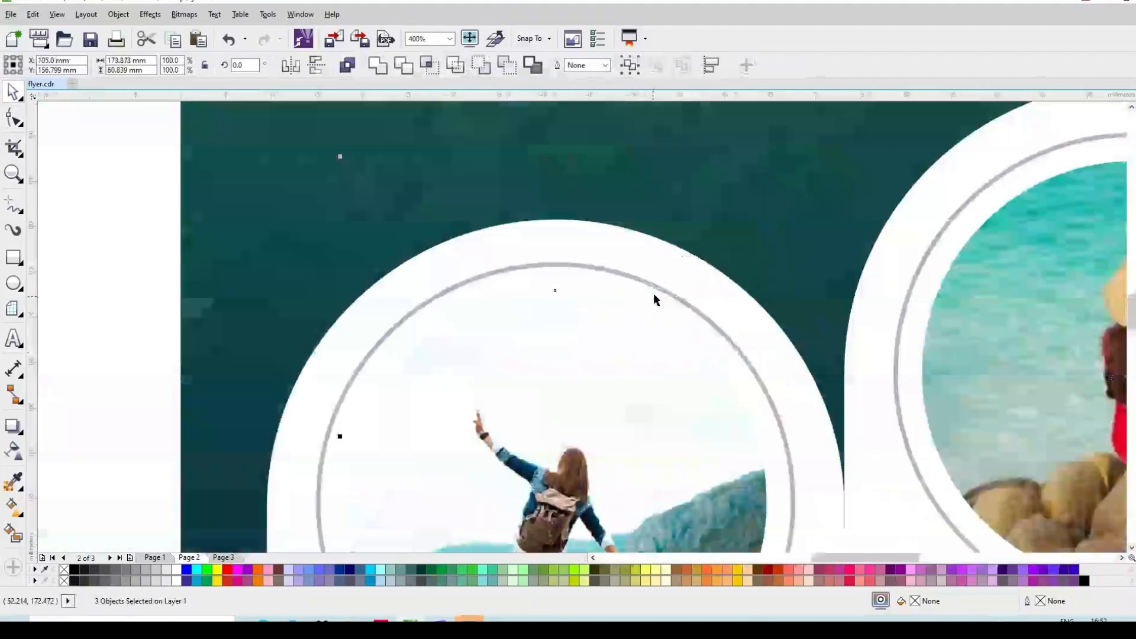
{"action": "scroll", "coordinate": [653, 293], "scroll_direction": "down", "scroll_amount": 1}
{"action": "scroll", "coordinate": [653, 293], "scroll_direction": "down", "scroll_amount": 1}
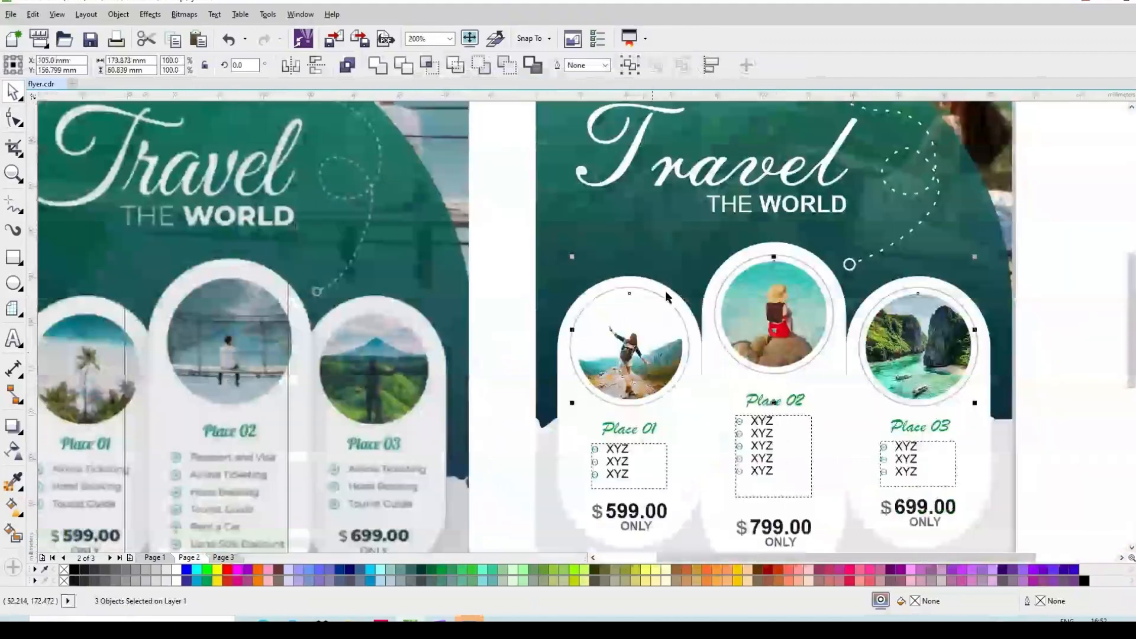
{"action": "scroll", "coordinate": [667, 296], "scroll_direction": "down", "scroll_amount": 1}
{"action": "scroll", "coordinate": [750, 460], "scroll_direction": "down", "scroll_amount": 1}
Convert the three bulleted XYZ lists in the capsule cards to curves.
{"action": "left_click", "coordinate": [685, 451]}
{"action": "left_click", "coordinate": [764, 444], "text": "shift"}
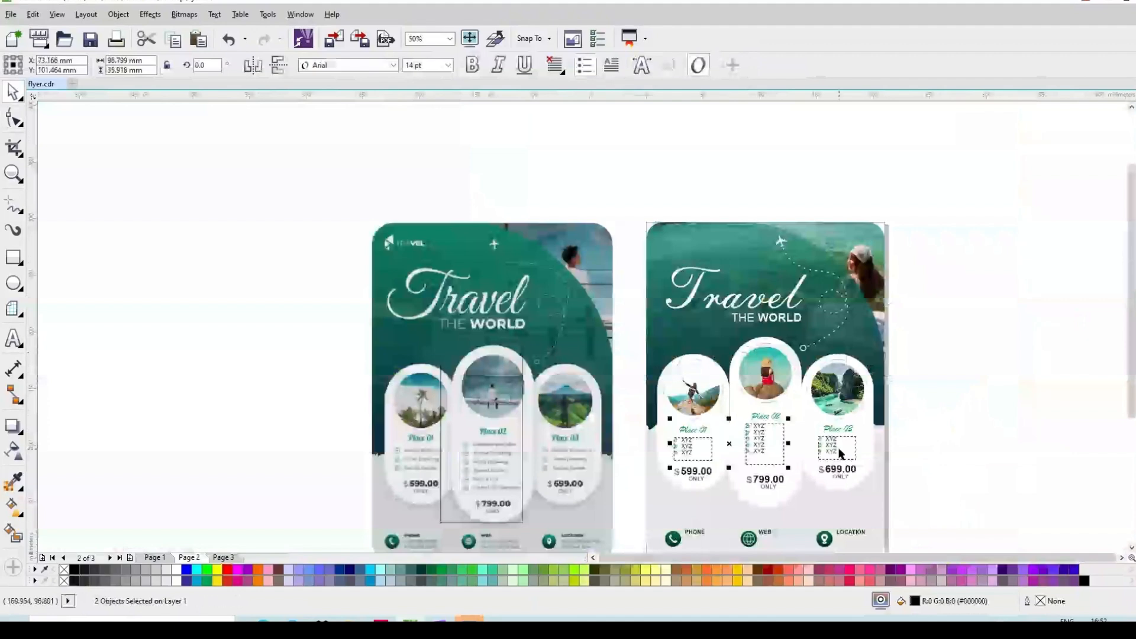
{"action": "left_click", "coordinate": [840, 453], "text": "shift"}
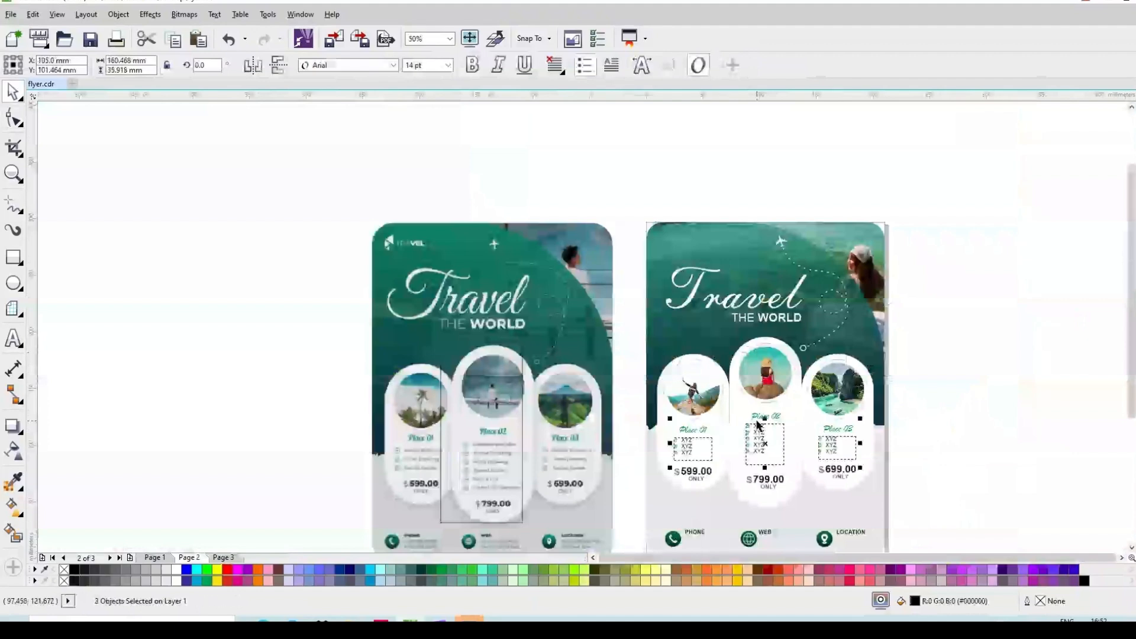
{"action": "key", "text": "ctrl+q"}
{"action": "key", "text": "Escape"}
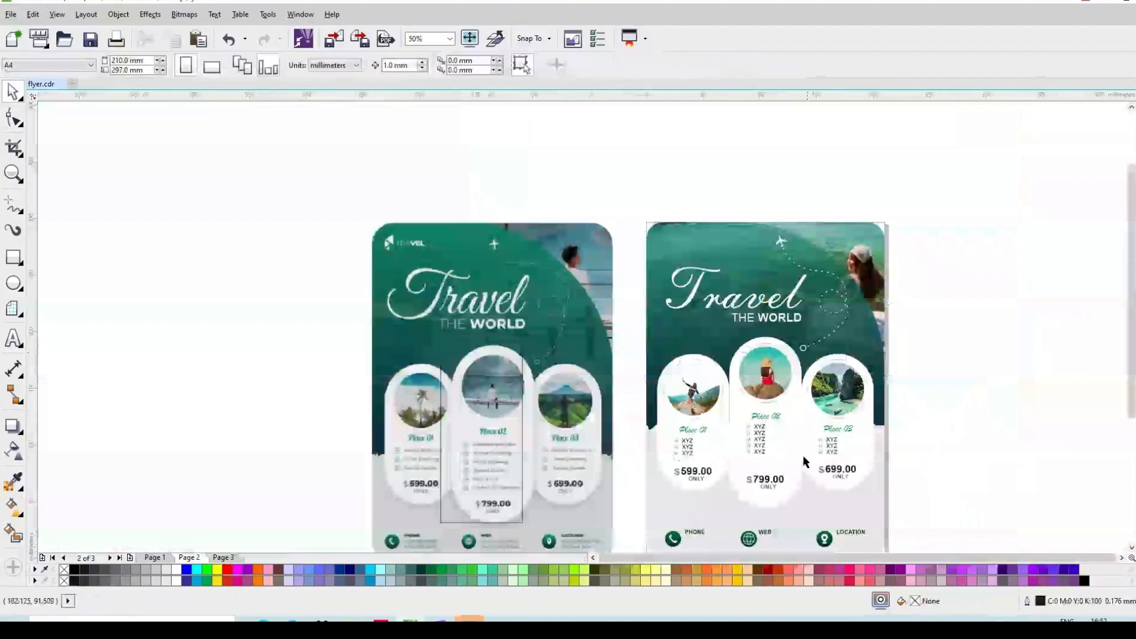
Center the XYZ lists horizontally within the Place 01 and Place 02 capsules.
{"action": "scroll", "coordinate": [804, 461], "scroll_direction": "up", "scroll_amount": 2}
{"action": "scroll", "coordinate": [754, 376], "scroll_direction": "down", "scroll_amount": 2}
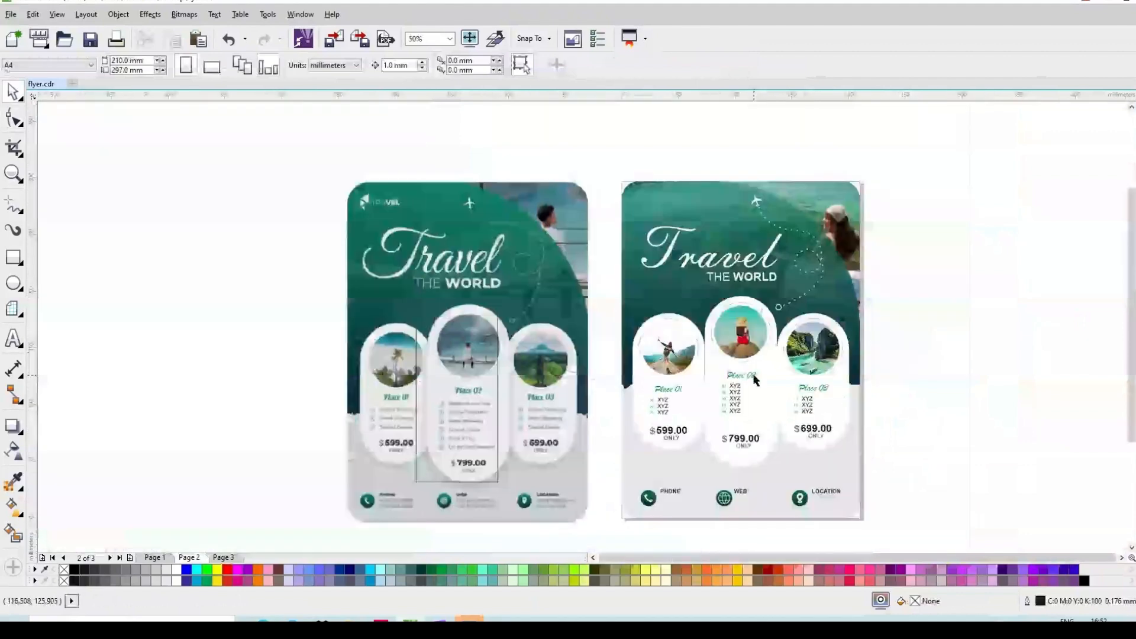
{"action": "scroll", "coordinate": [749, 408], "scroll_direction": "up", "scroll_amount": 2}
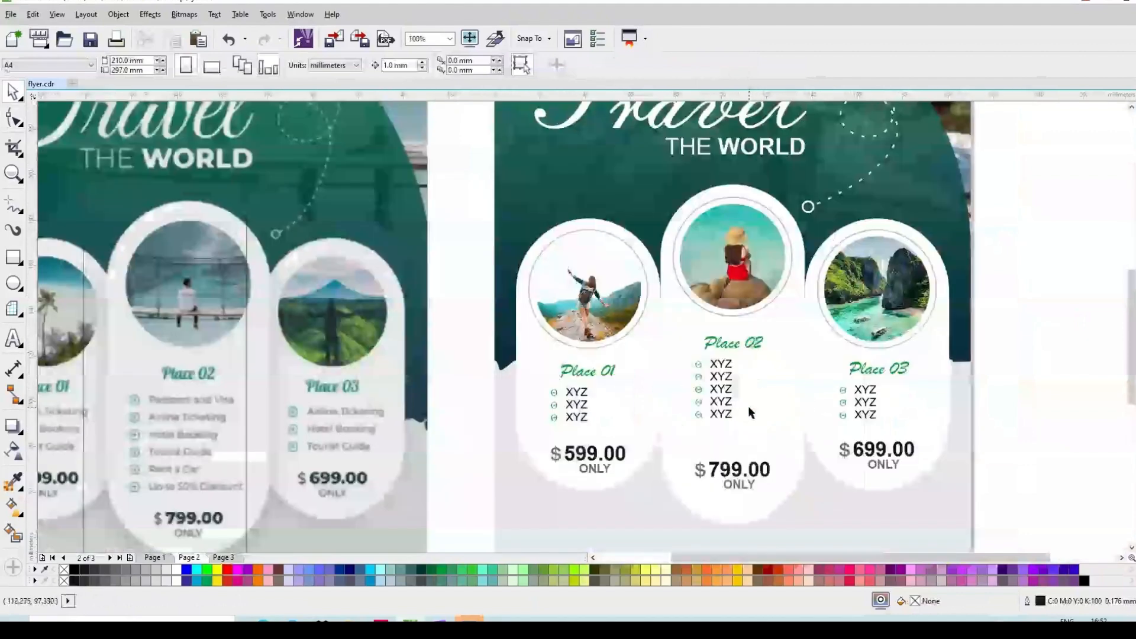
{"action": "left_click", "coordinate": [628, 406]}
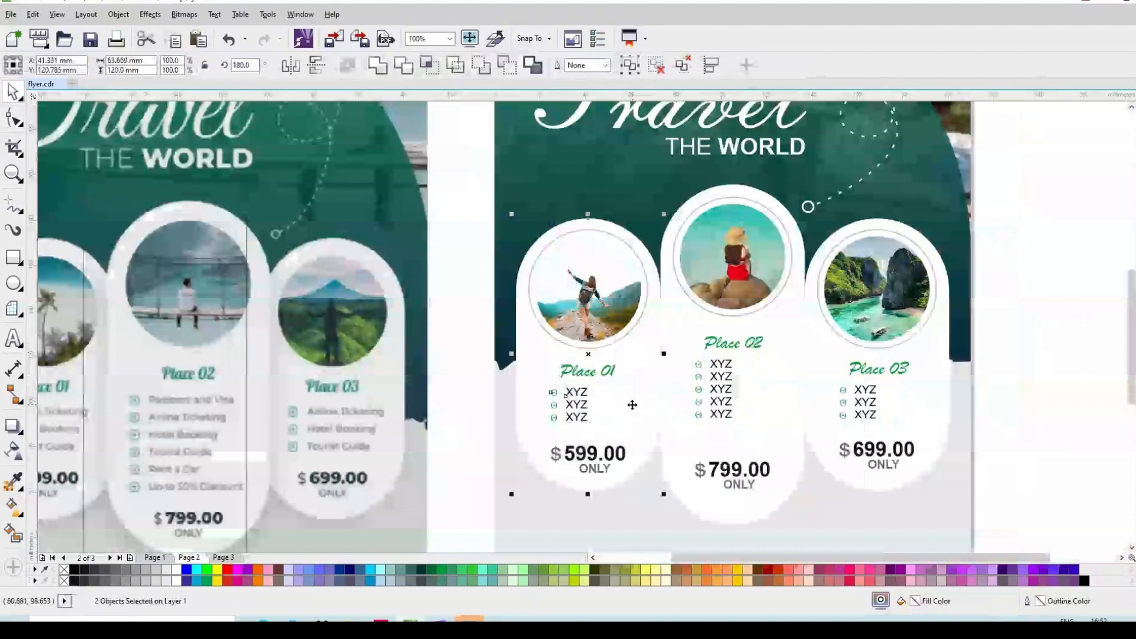
{"action": "key", "text": "c"}
{"action": "left_click", "coordinate": [736, 404]}
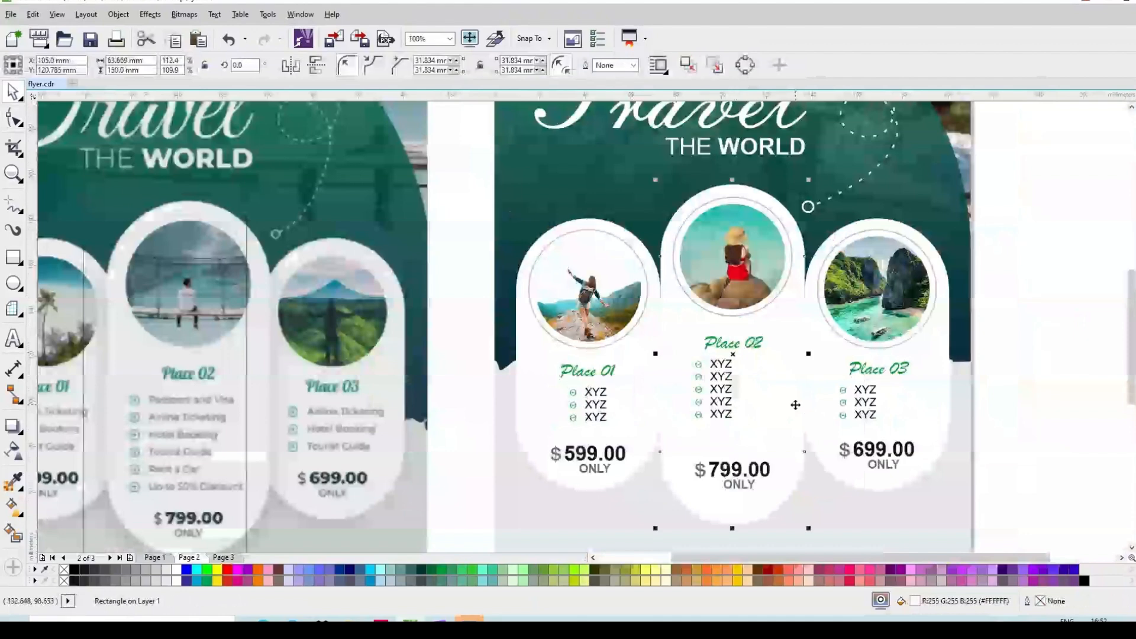
{"action": "left_click", "coordinate": [725, 397], "text": "shift"}
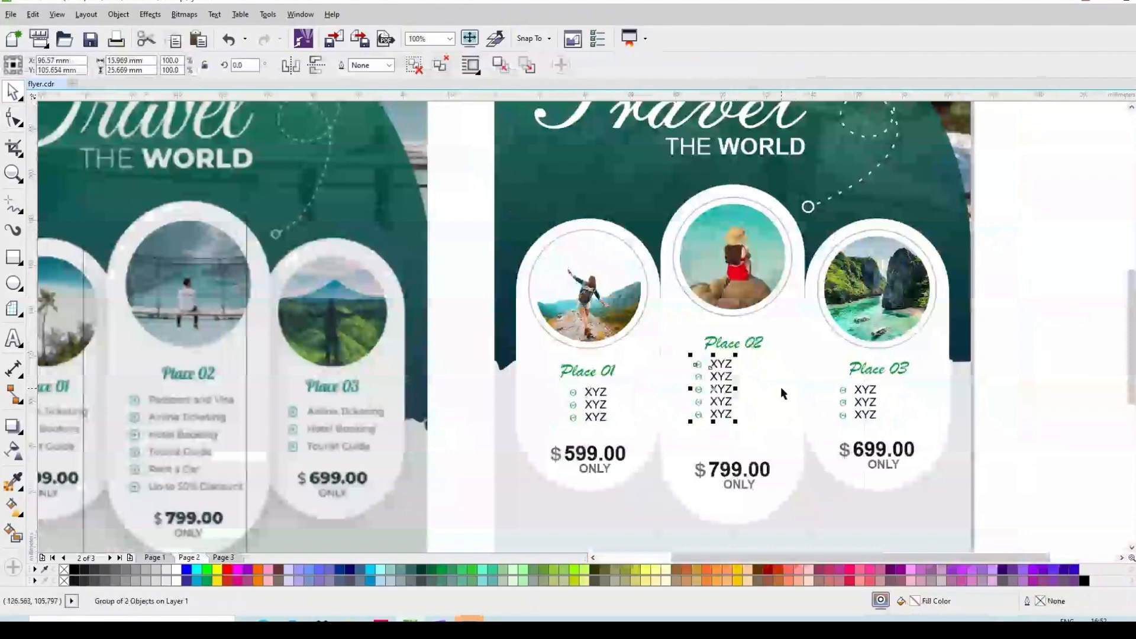
{"action": "key", "text": "c"}
{"action": "key", "text": "Escape"}
Center the XYZ list horizontally within the Place 03 capsule.
{"action": "left_click", "coordinate": [874, 412]}
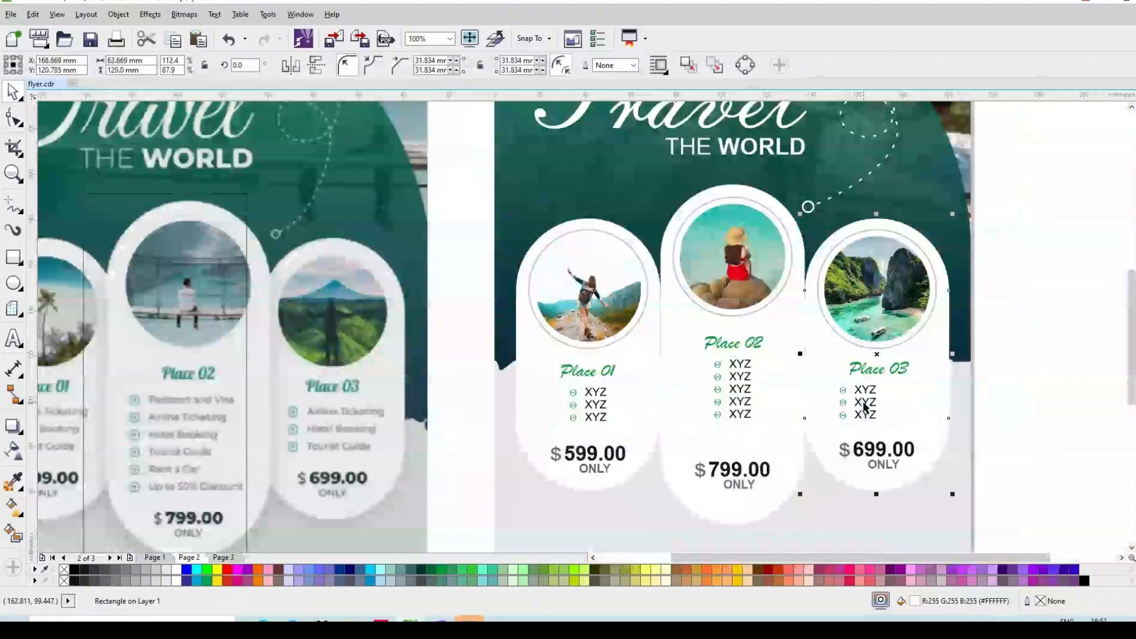
{"action": "left_click", "coordinate": [908, 407], "text": "shift"}
{"action": "key", "text": "c"}
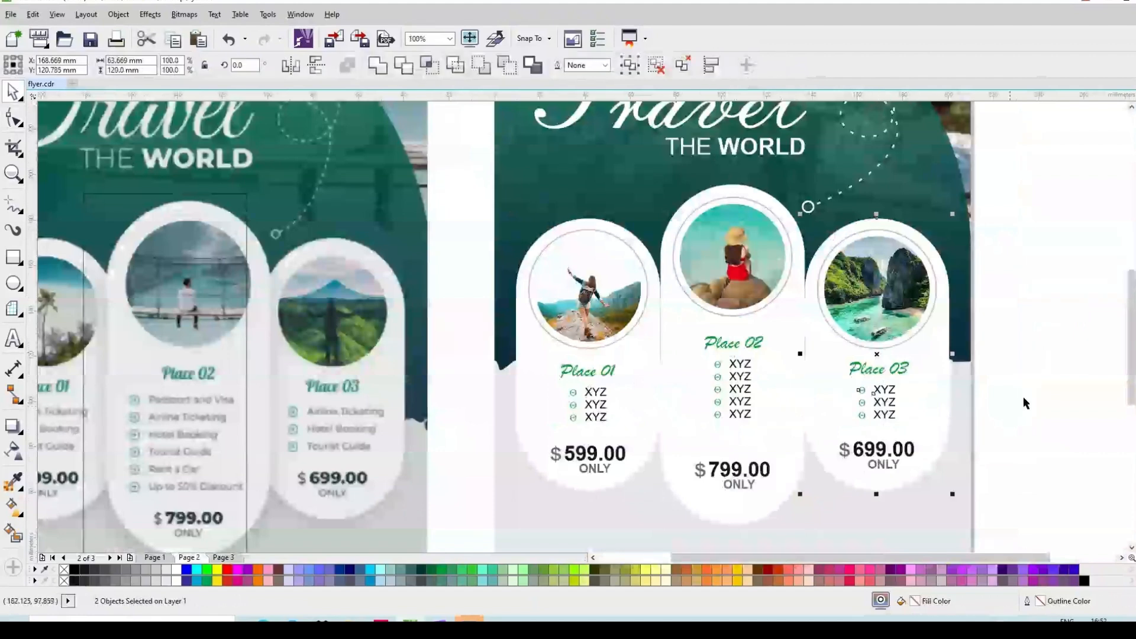
{"action": "key", "text": "Escape"}
{"action": "scroll", "coordinate": [825, 262], "scroll_direction": "down", "scroll_amount": 3}
{"action": "scroll", "coordinate": [908, 310], "scroll_direction": "up", "scroll_amount": 2}
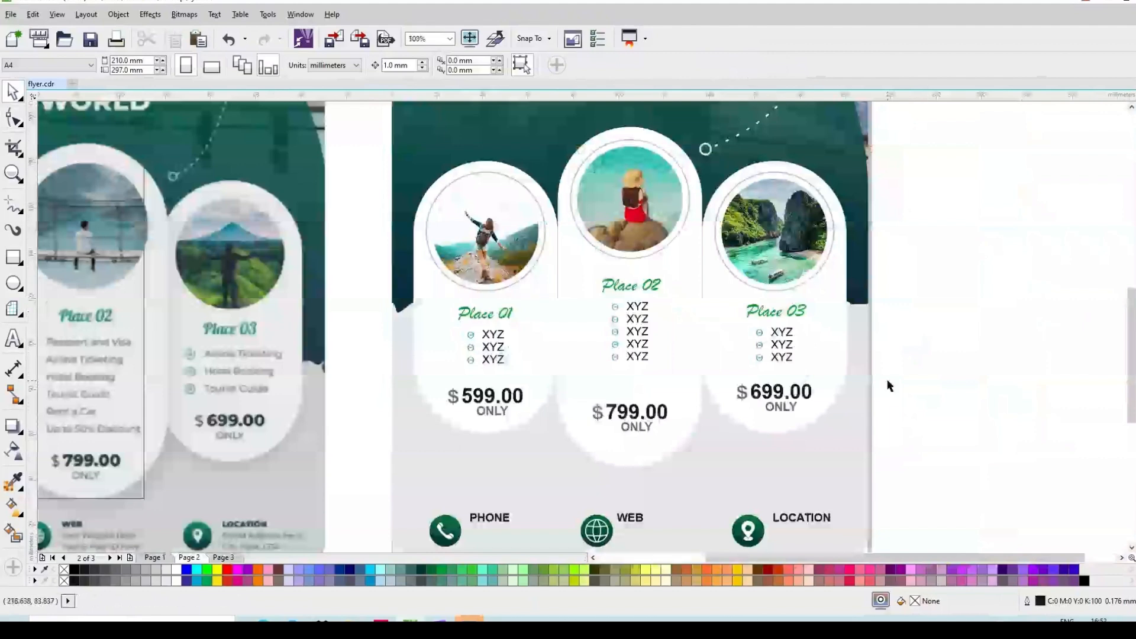
{"action": "scroll", "coordinate": [900, 364], "scroll_direction": "down", "scroll_amount": 2}
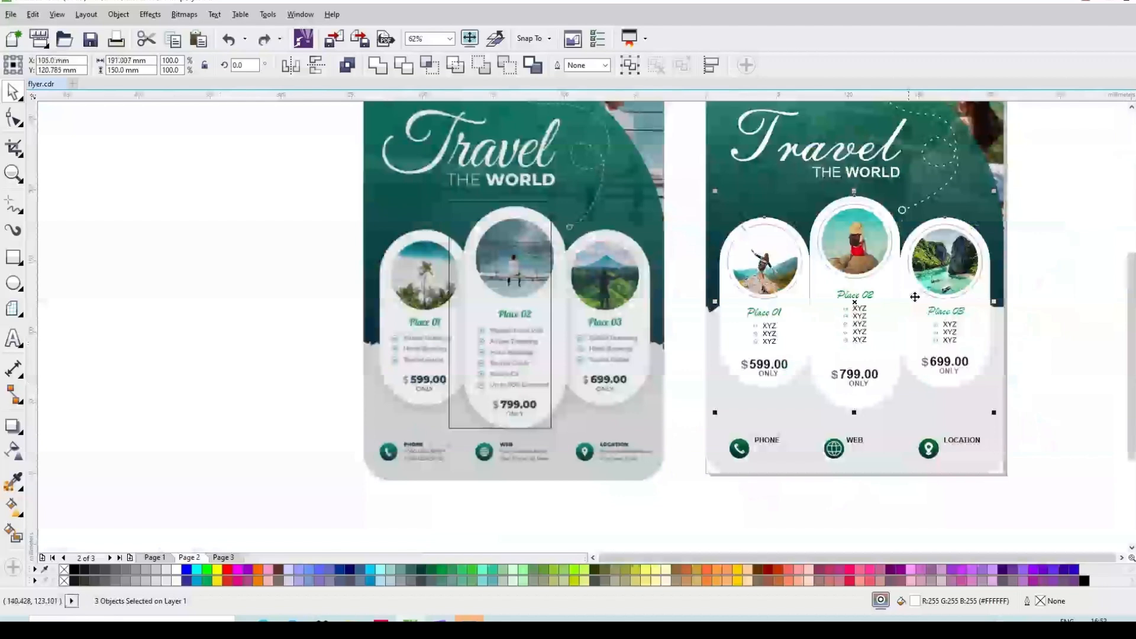
Add a horizontal drop shadow spanning the width of the middle white capsule.
{"action": "key", "text": "Escape"}
{"action": "scroll", "coordinate": [868, 243], "scroll_direction": "up", "scroll_amount": 2}
{"action": "left_click", "coordinate": [754, 286]}
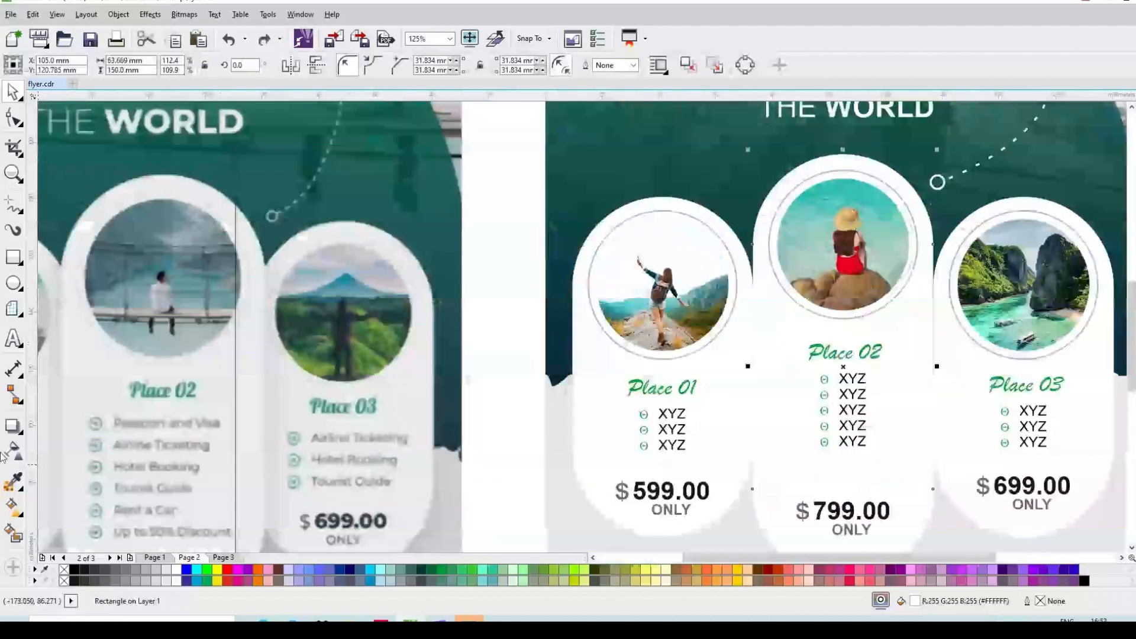
{"action": "left_click", "coordinate": [23, 436]}
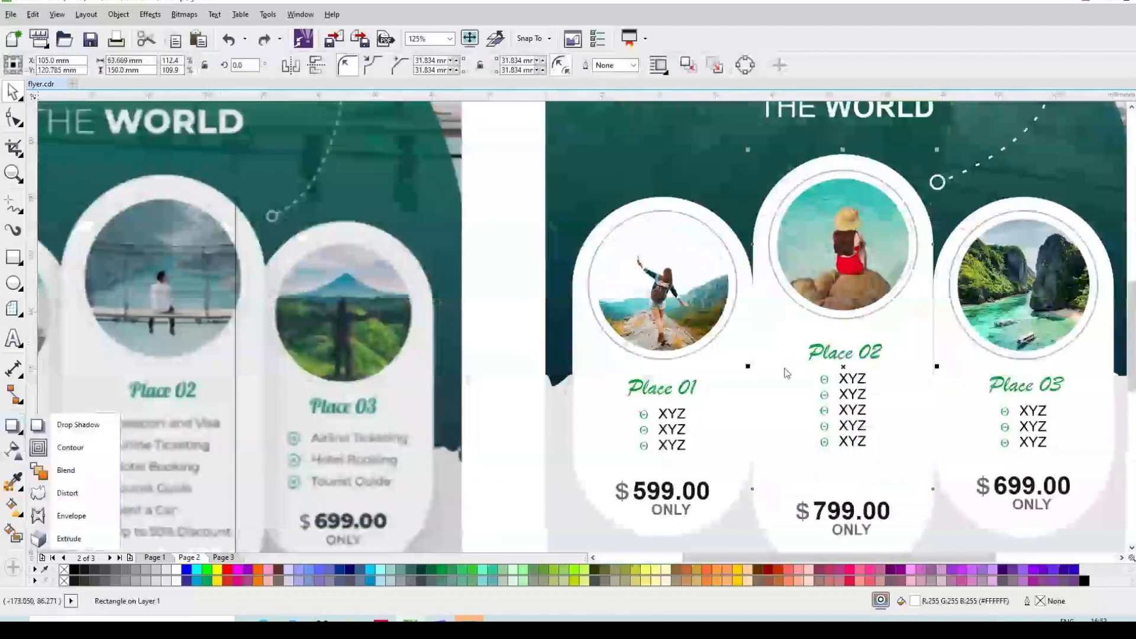
{"action": "left_click", "coordinate": [65, 425]}
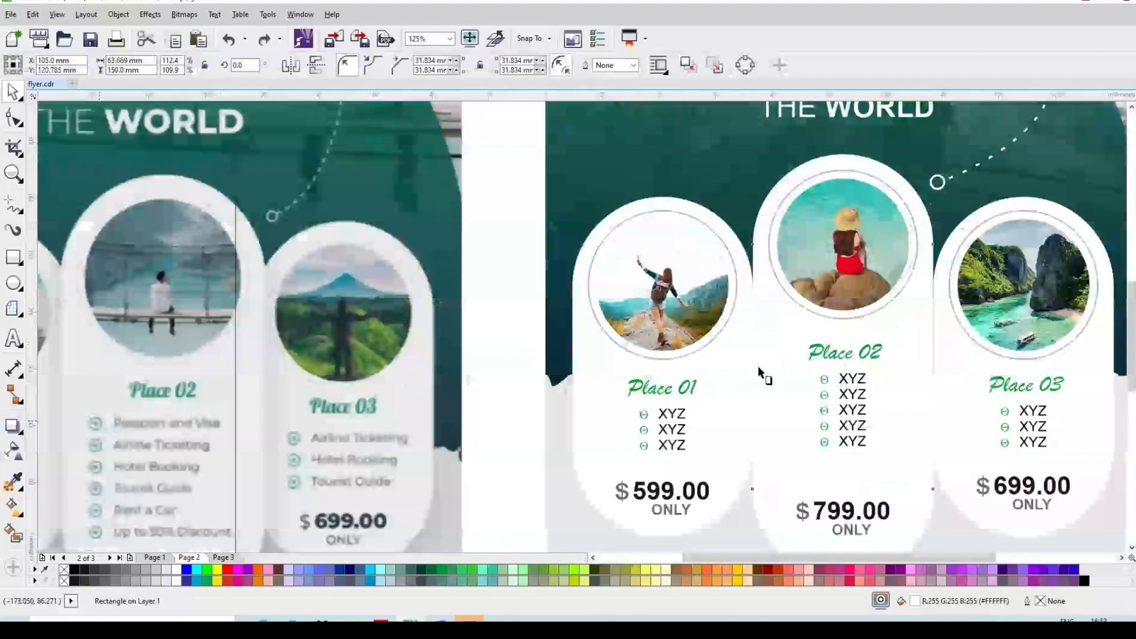
{"action": "left_click_drag", "start_coordinate": [757, 366], "coordinate": [933, 367]}
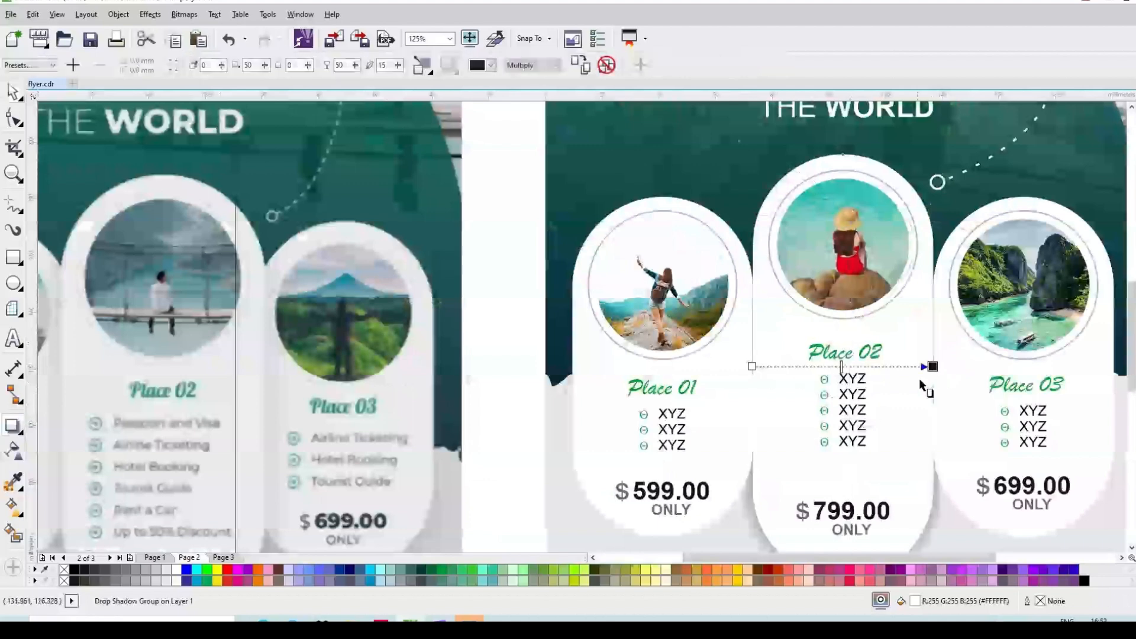
Reposition the middle capsule's shadow so it sits directly behind the shape with a 0.0 mm offset.
{"action": "scroll", "coordinate": [920, 385], "scroll_direction": "down", "scroll_amount": 3}
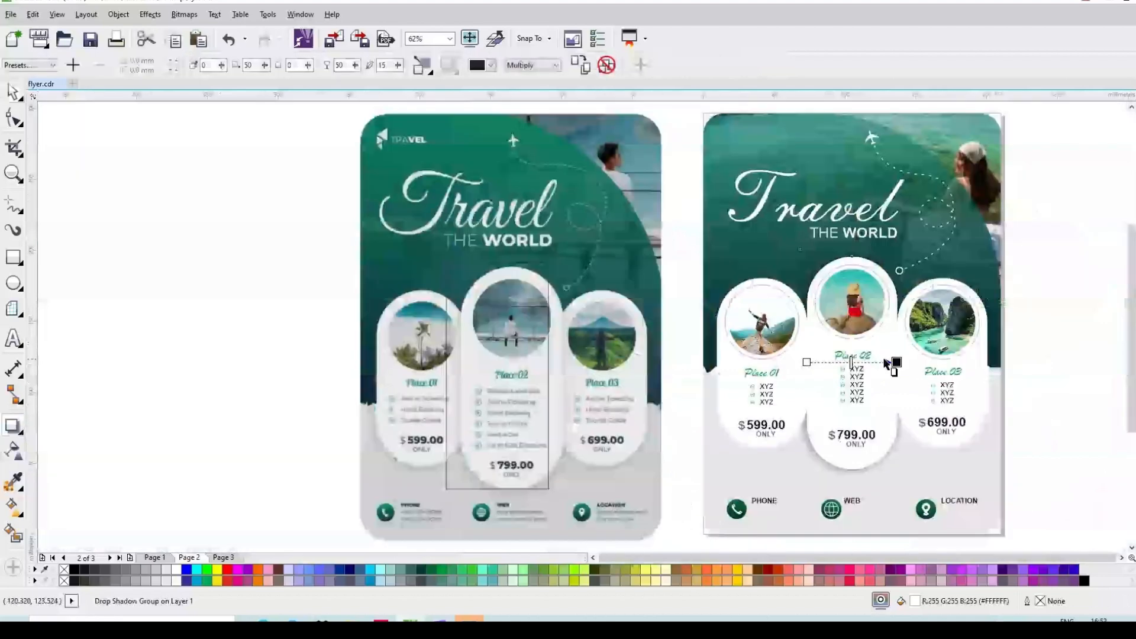
{"action": "left_click_drag", "start_coordinate": [808, 362], "coordinate": [851, 361]}
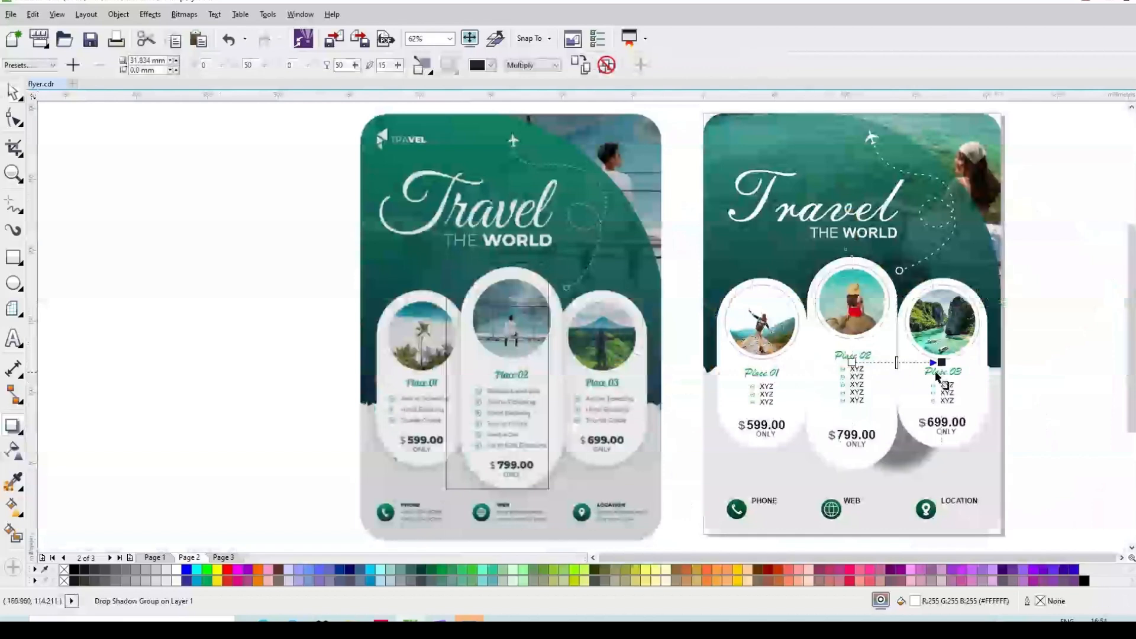
{"action": "left_click_drag", "start_coordinate": [941, 362], "coordinate": [852, 362]}
{"action": "scroll", "coordinate": [868, 368], "scroll_direction": "up", "scroll_amount": 2}
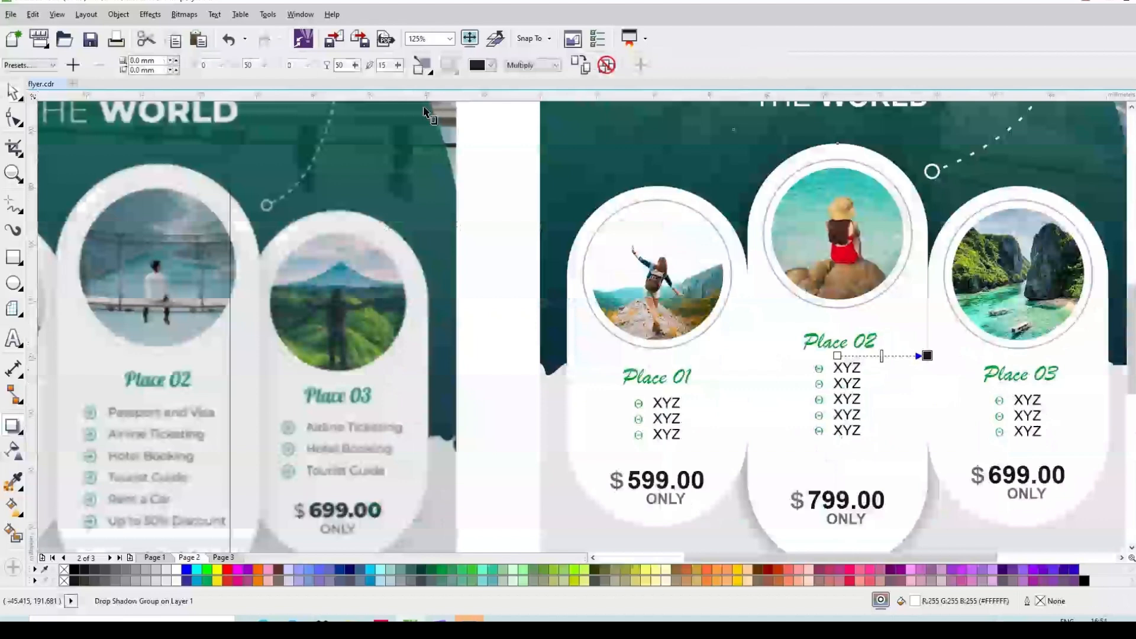
Set the middle capsule's shadow feathering to 10 and its opacity to 35.
{"action": "left_click", "coordinate": [383, 65]}
{"action": "type", "text": "8"}
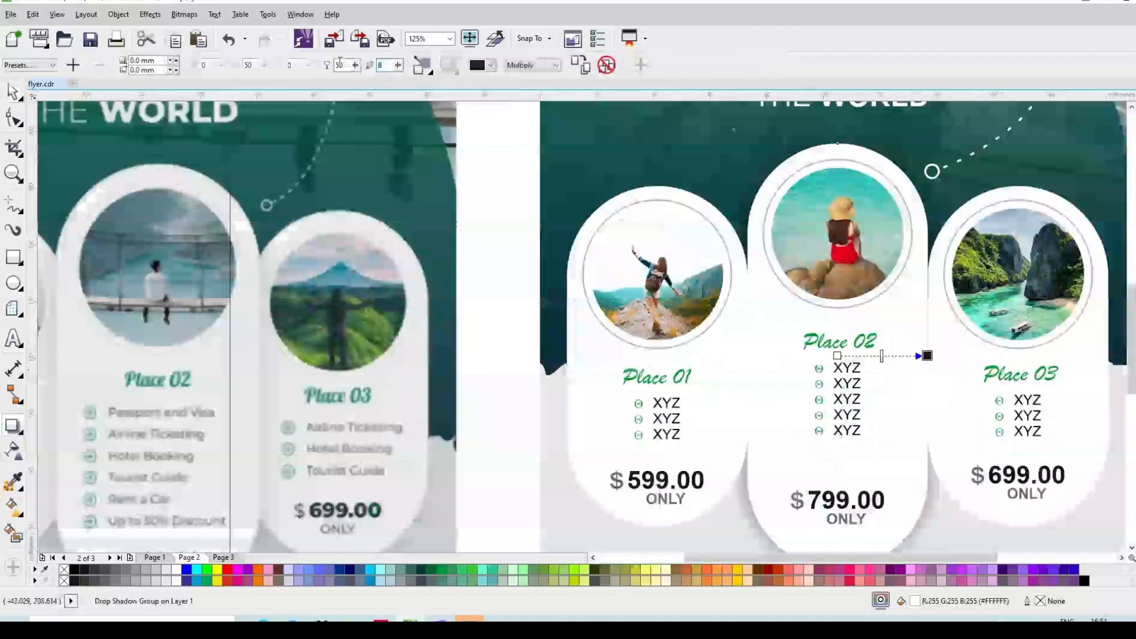
{"action": "key", "text": "BackSpace"}
{"action": "type", "text": "1"}
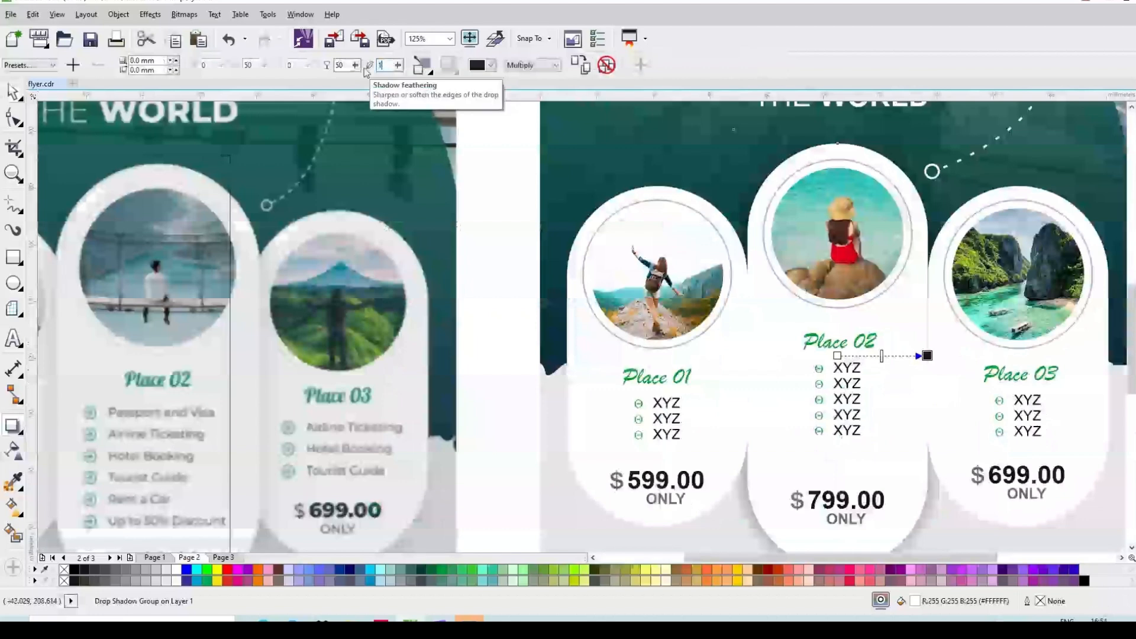
{"action": "type", "text": "0"}
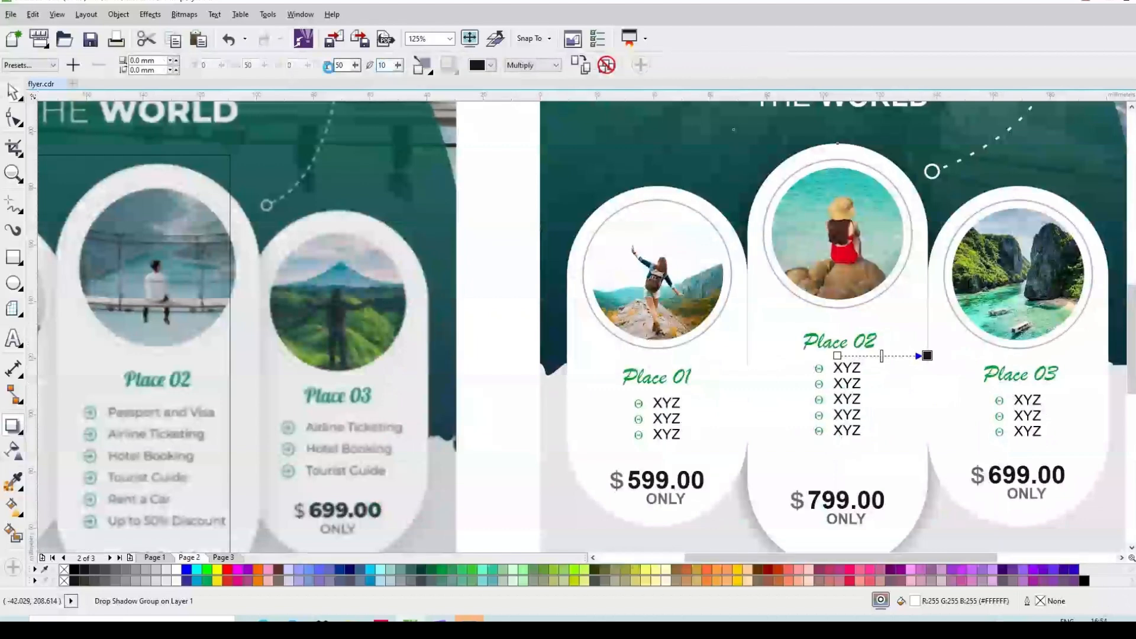
{"action": "left_click_drag", "start_coordinate": [346, 65], "coordinate": [301, 68]}
{"action": "type", "text": "35"}
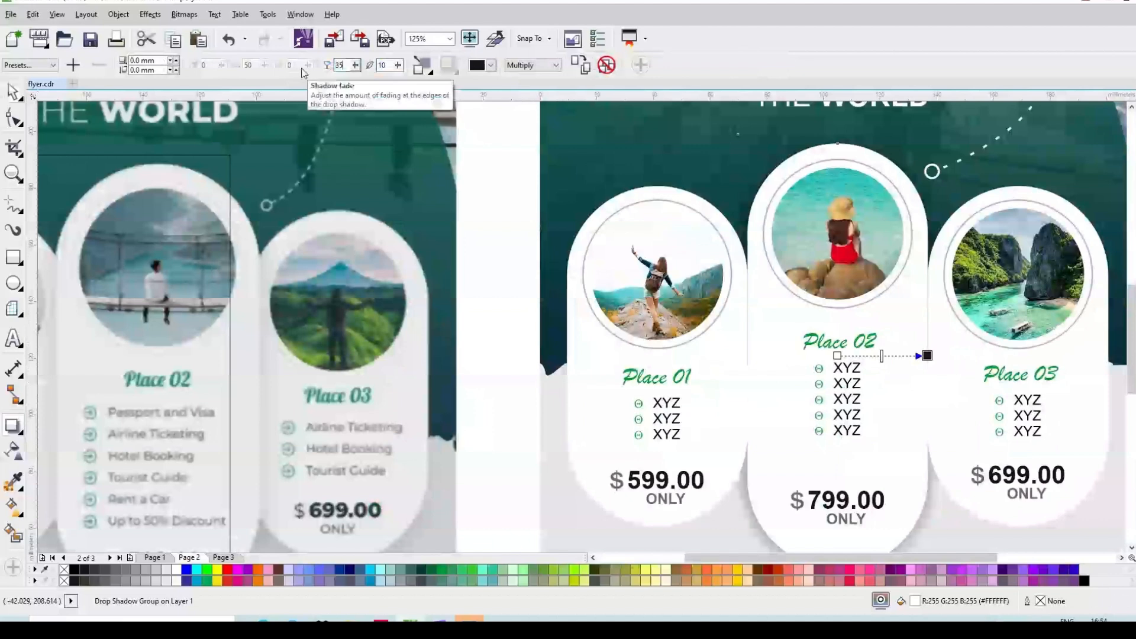
Bring the middle capsule with its shadow, photo and all its texts to the front.
{"action": "scroll", "coordinate": [637, 201], "scroll_direction": "down", "scroll_amount": 1}
{"action": "left_click_drag", "start_coordinate": [637, 202], "coordinate": [624, 248]}
{"action": "key", "text": "space"}
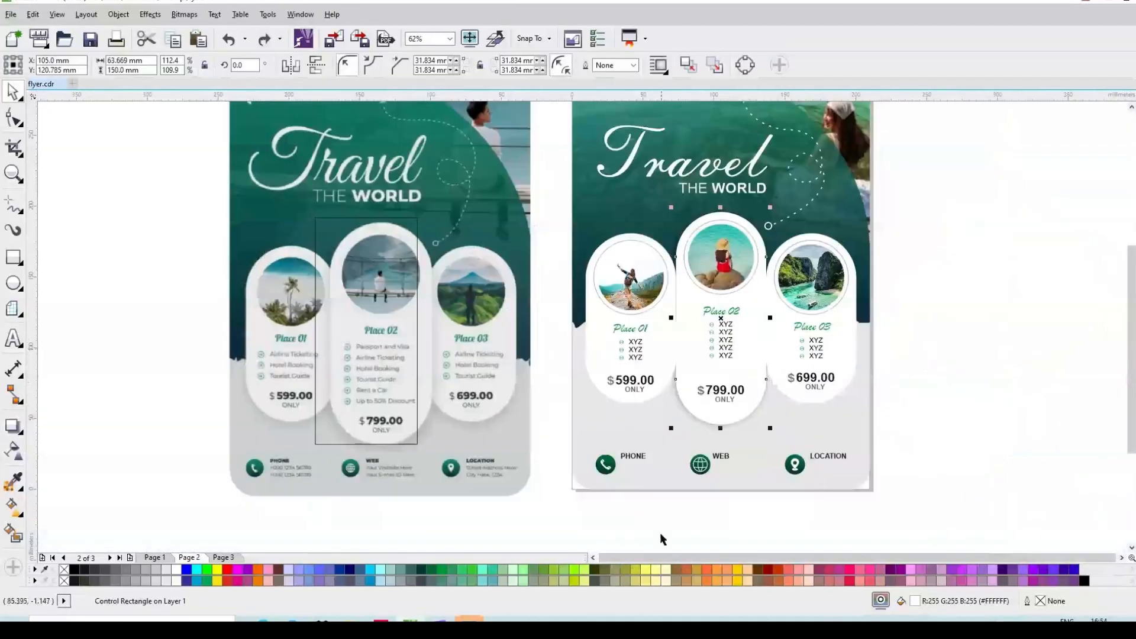
{"action": "left_click_drag", "start_coordinate": [661, 537], "coordinate": [771, 206]}
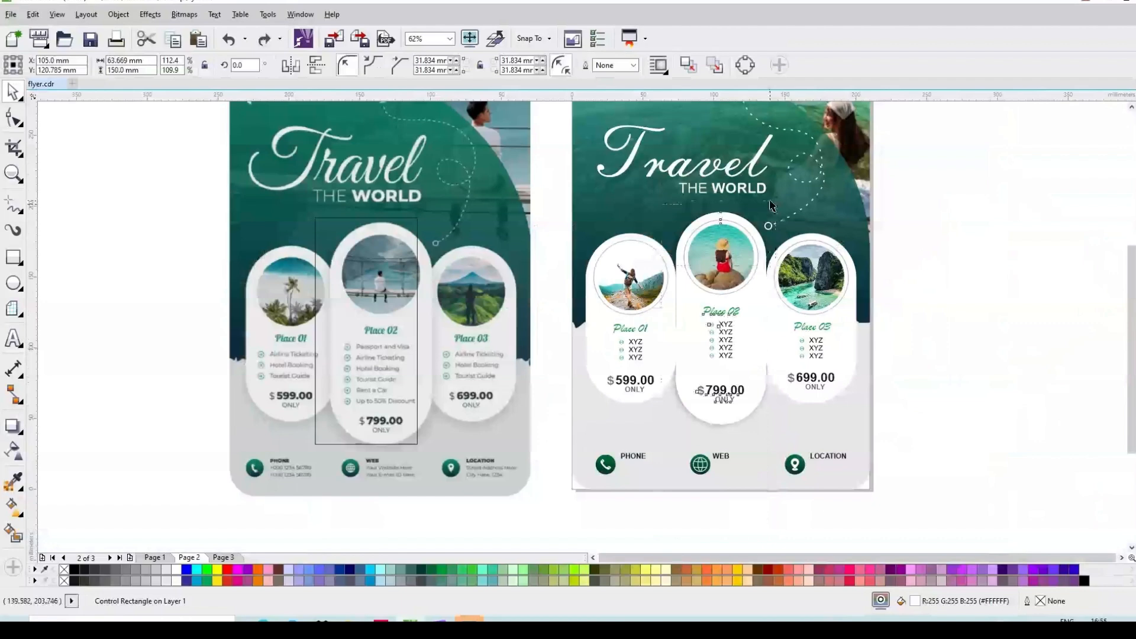
{"action": "key", "text": "shift+Page_Up"}
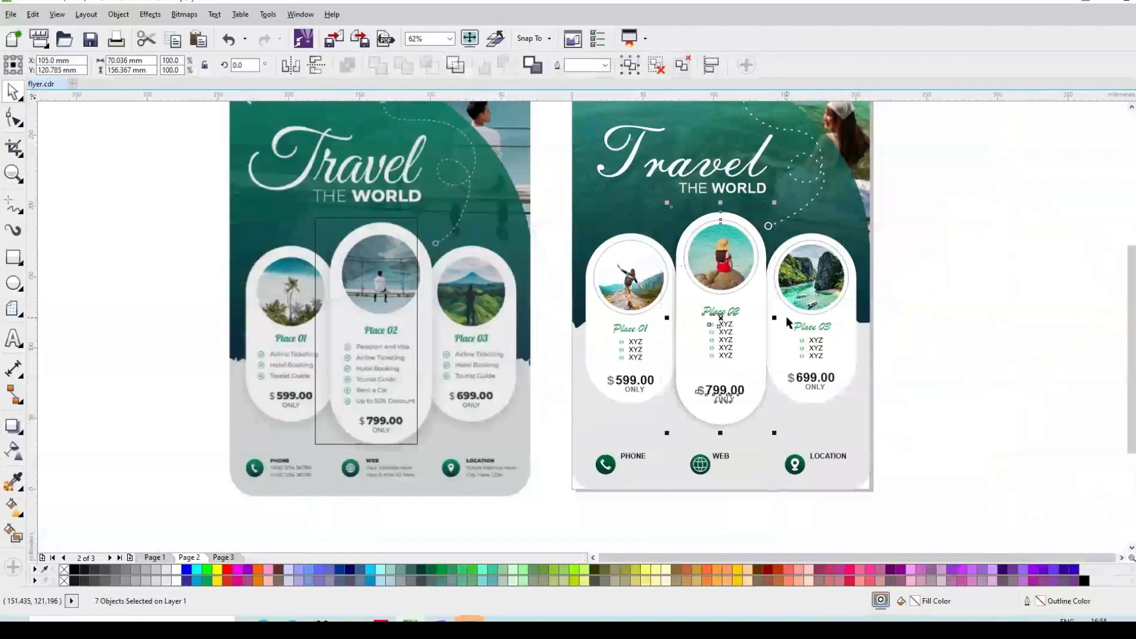
{"action": "scroll", "coordinate": [724, 379], "scroll_direction": "up", "scroll_amount": 2}
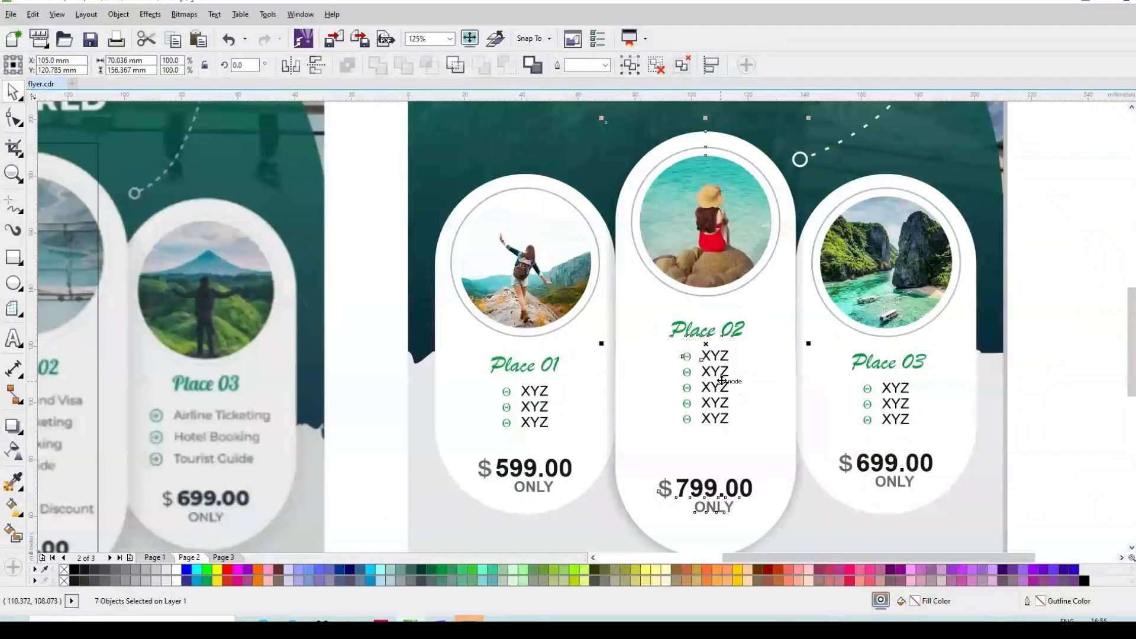
Set the Attributes Eyedropper to copy only the Drop Shadow effect, with Fill and all other properties and transformations excluded.
{"action": "left_click", "coordinate": [585, 379]}
{"action": "scroll", "coordinate": [787, 295], "scroll_direction": "down", "scroll_amount": 4}
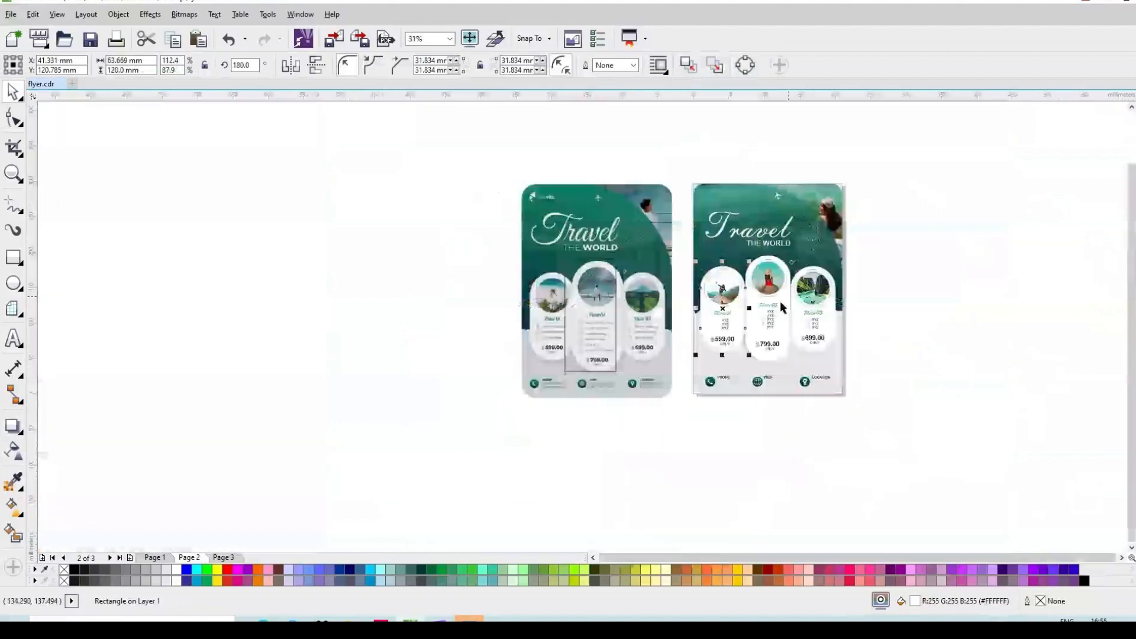
{"action": "scroll", "coordinate": [780, 300], "scroll_direction": "up", "scroll_amount": 2}
{"action": "scroll", "coordinate": [740, 302], "scroll_direction": "up", "scroll_amount": 4}
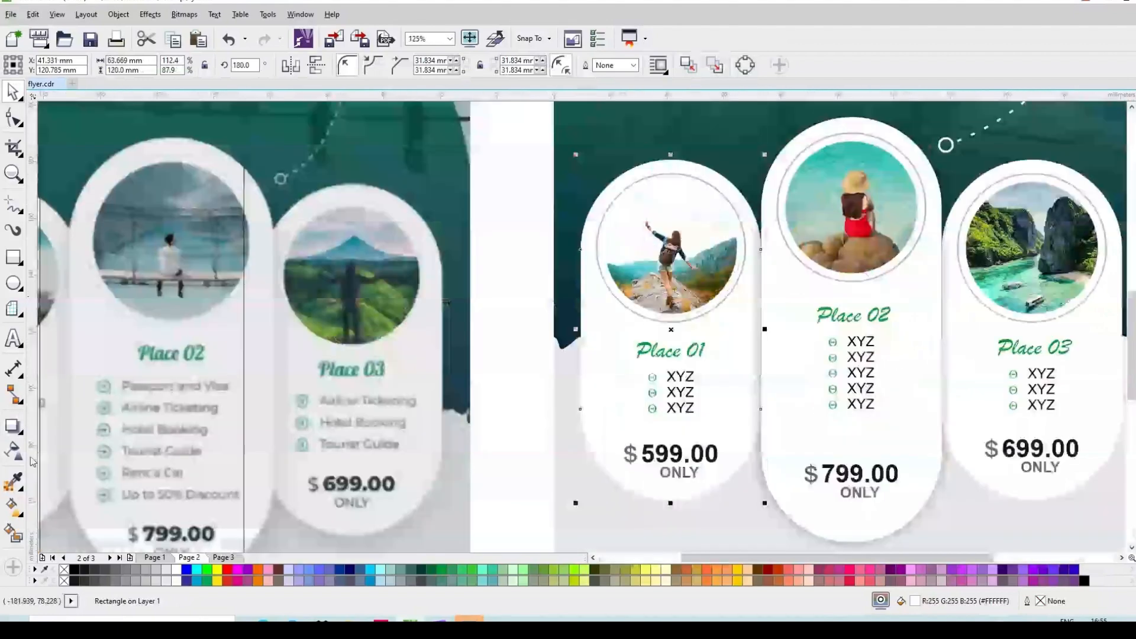
{"action": "left_click", "coordinate": [22, 489]}
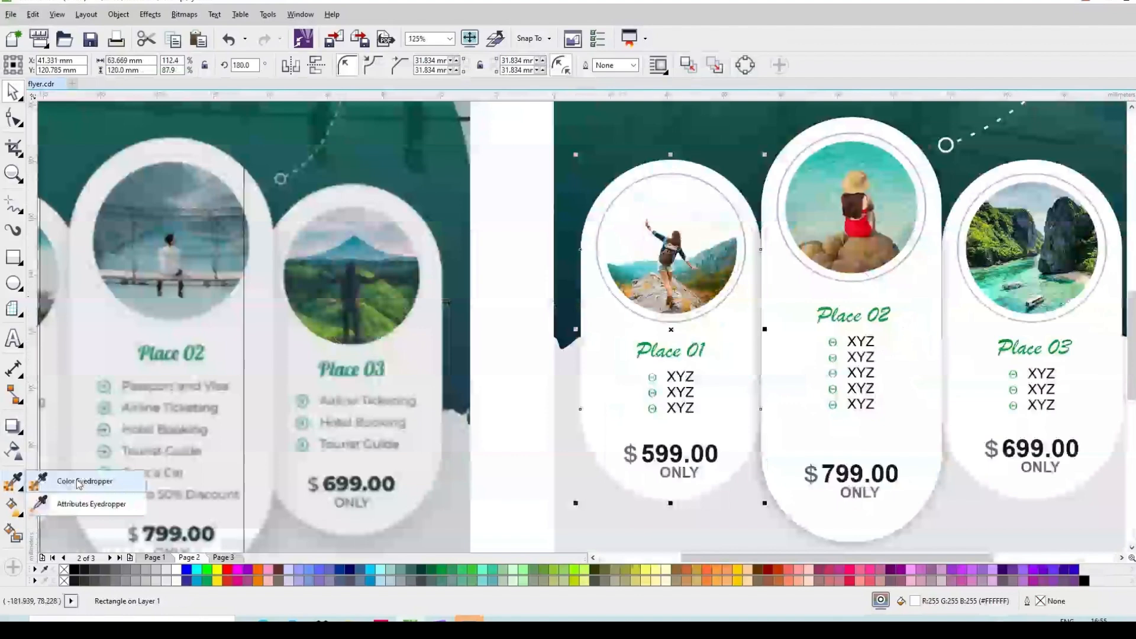
{"action": "left_click", "coordinate": [80, 482]}
{"action": "left_click", "coordinate": [92, 68]}
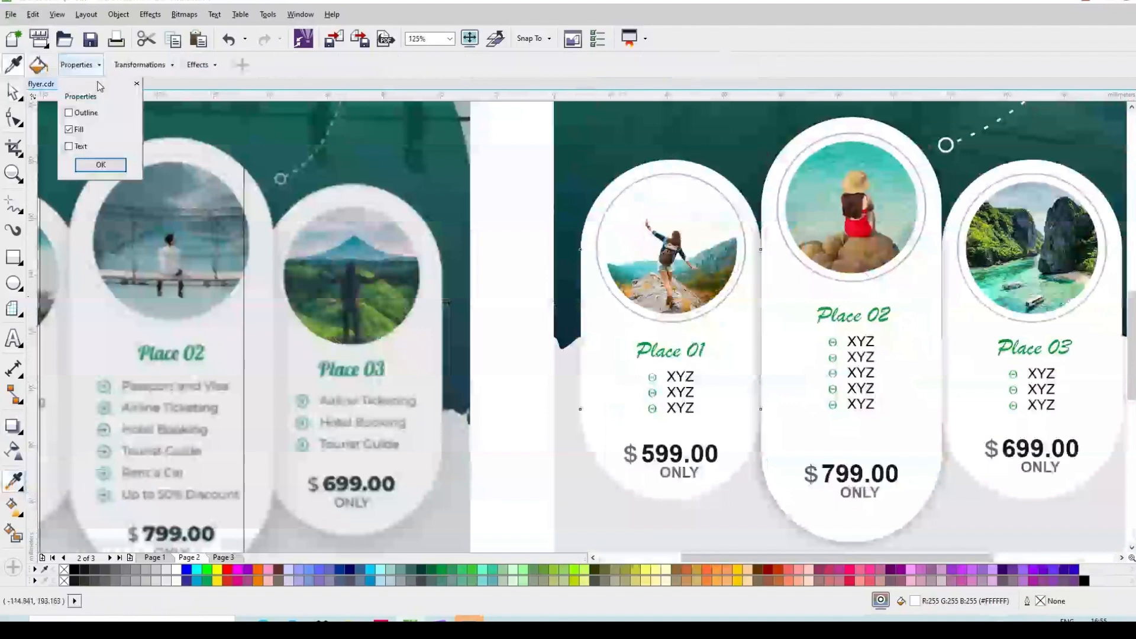
{"action": "left_click", "coordinate": [70, 130]}
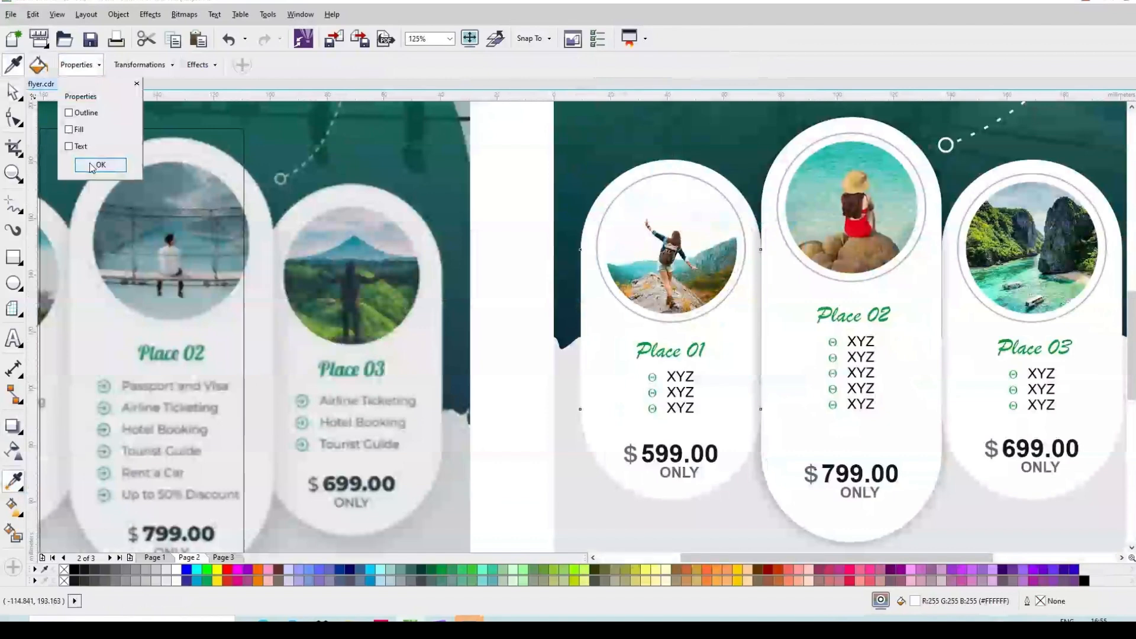
{"action": "left_click", "coordinate": [100, 165]}
{"action": "left_click", "coordinate": [141, 65]}
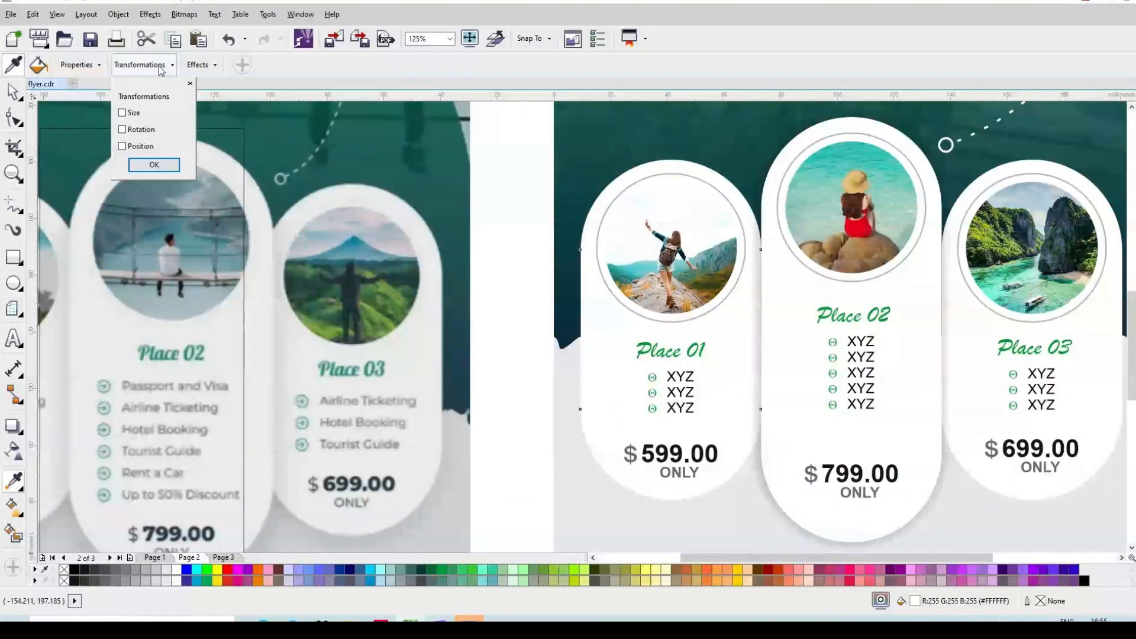
{"action": "left_click", "coordinate": [153, 165]}
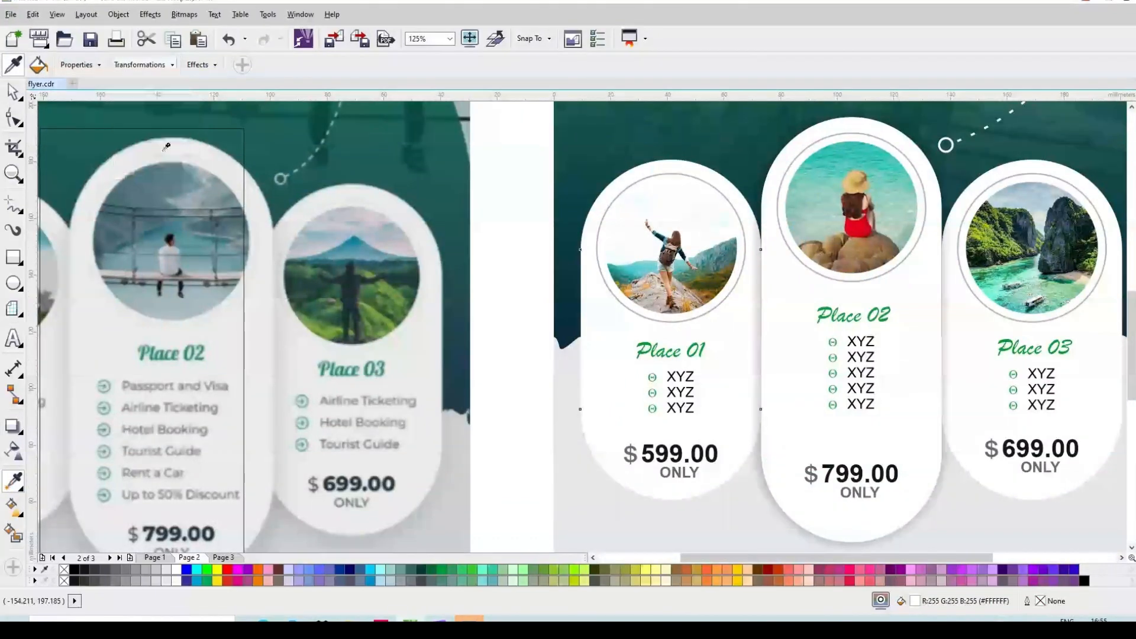
{"action": "left_click", "coordinate": [199, 65]}
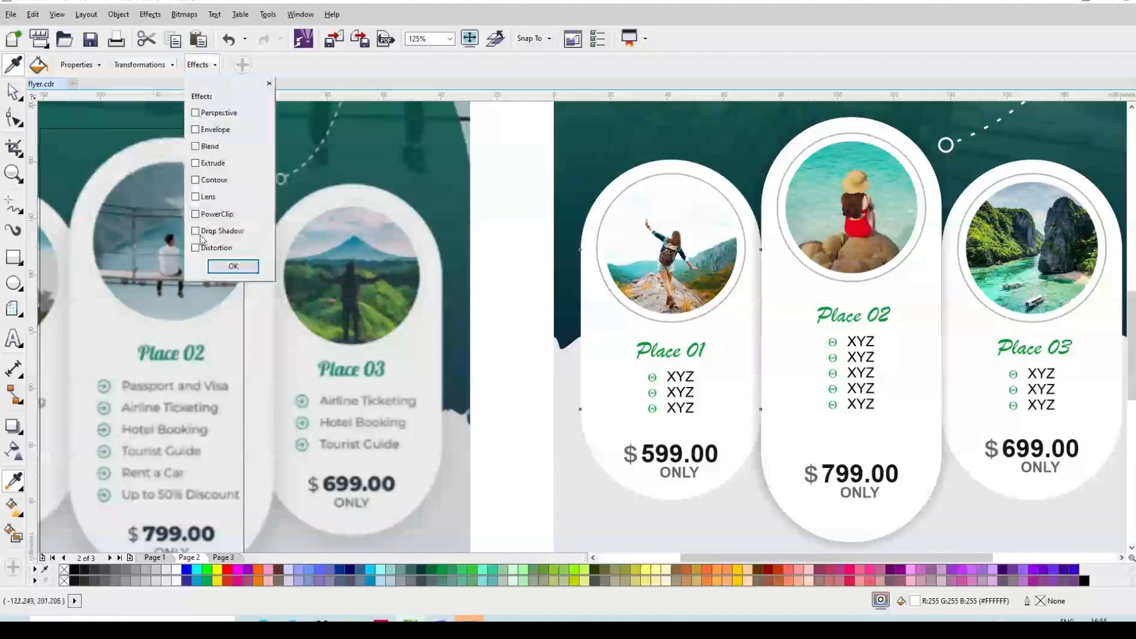
{"action": "left_click", "coordinate": [233, 266]}
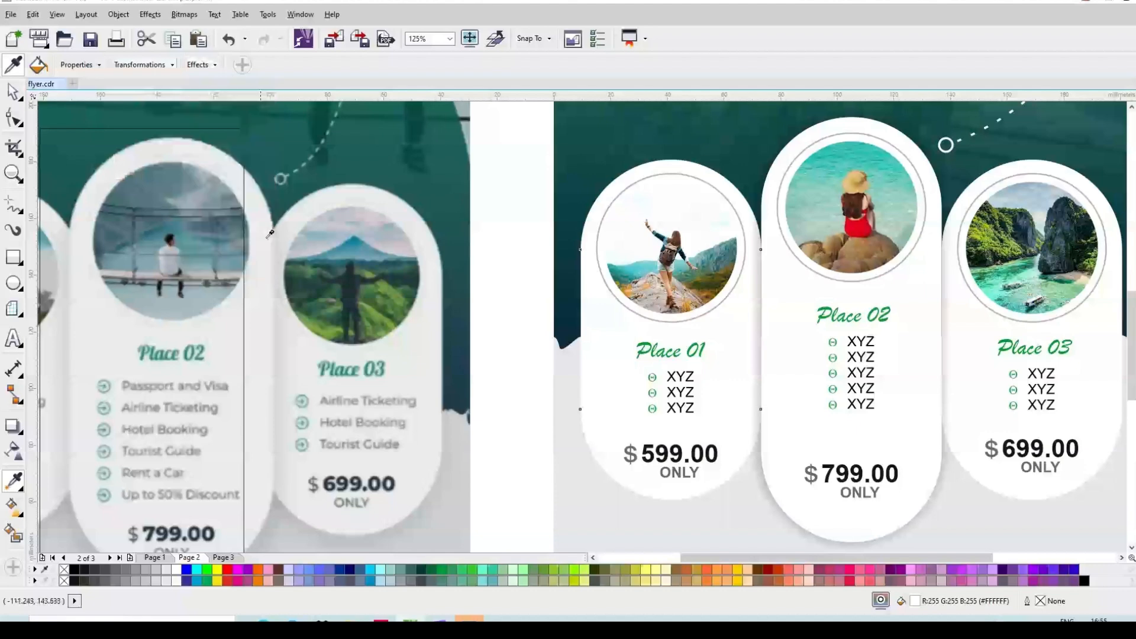
Copy the middle capsule's drop shadow onto the Place 01 and Place 03 capsules with the Attributes Eyedropper.
{"action": "left_click", "coordinate": [763, 348]}
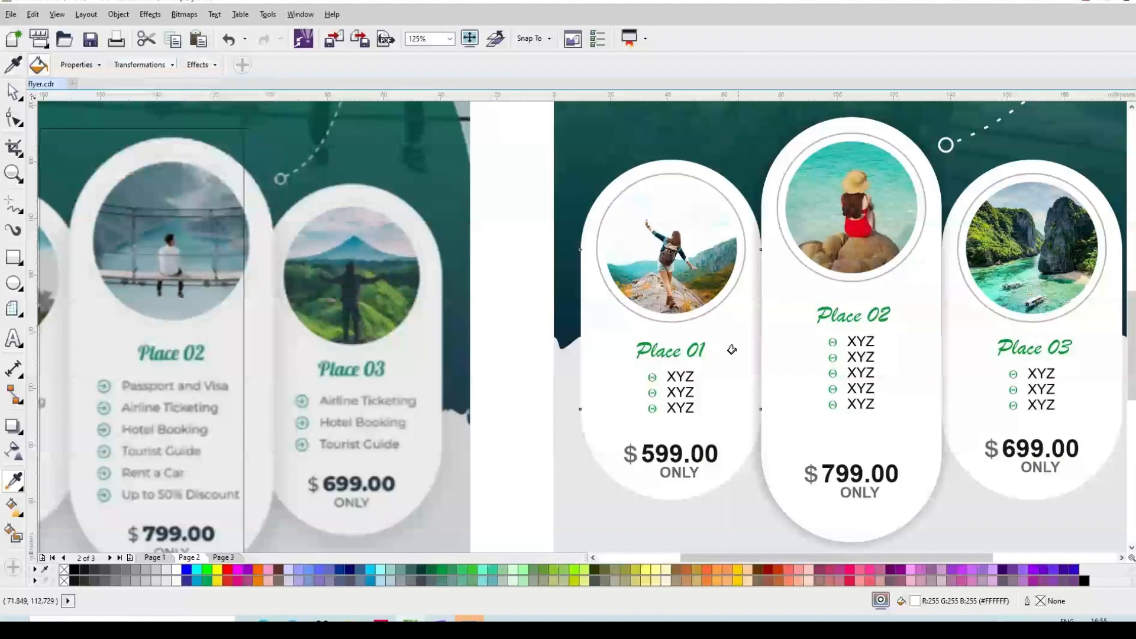
{"action": "left_click", "coordinate": [587, 332]}
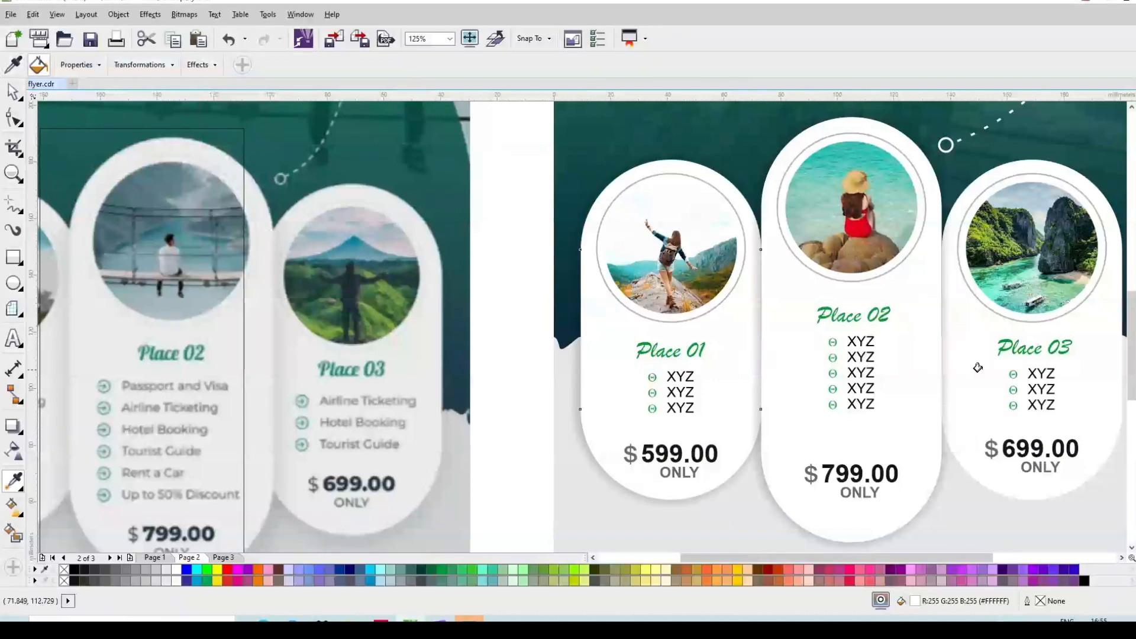
{"action": "left_click", "coordinate": [1117, 374]}
{"action": "scroll", "coordinate": [817, 367], "scroll_direction": "down", "scroll_amount": 3}
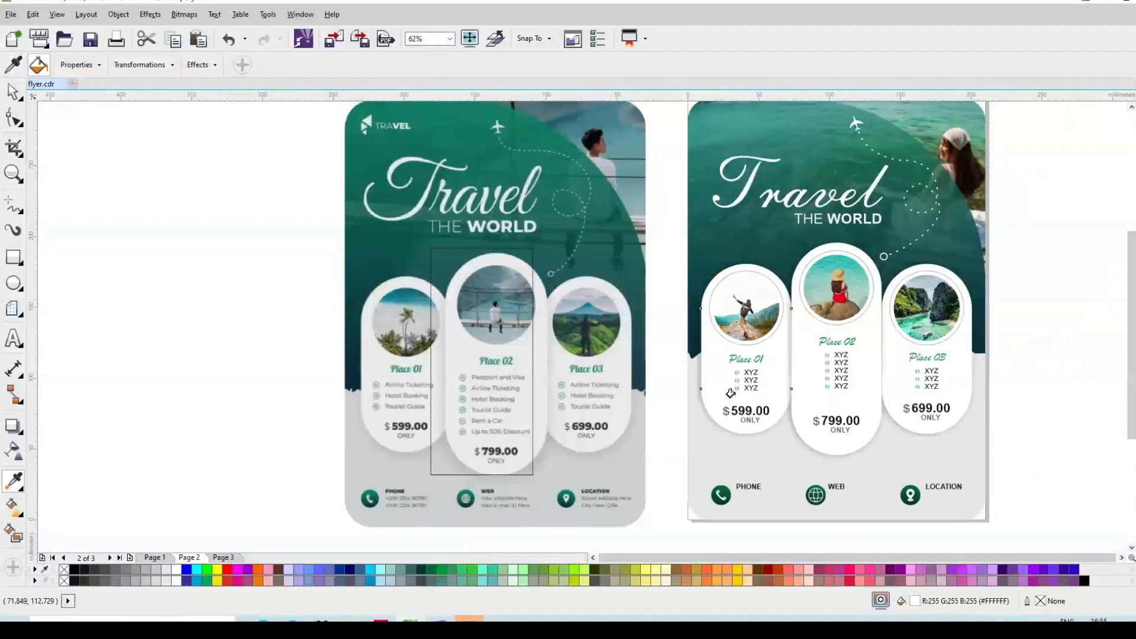
{"action": "key", "text": "space"}
{"action": "key", "text": "Escape"}
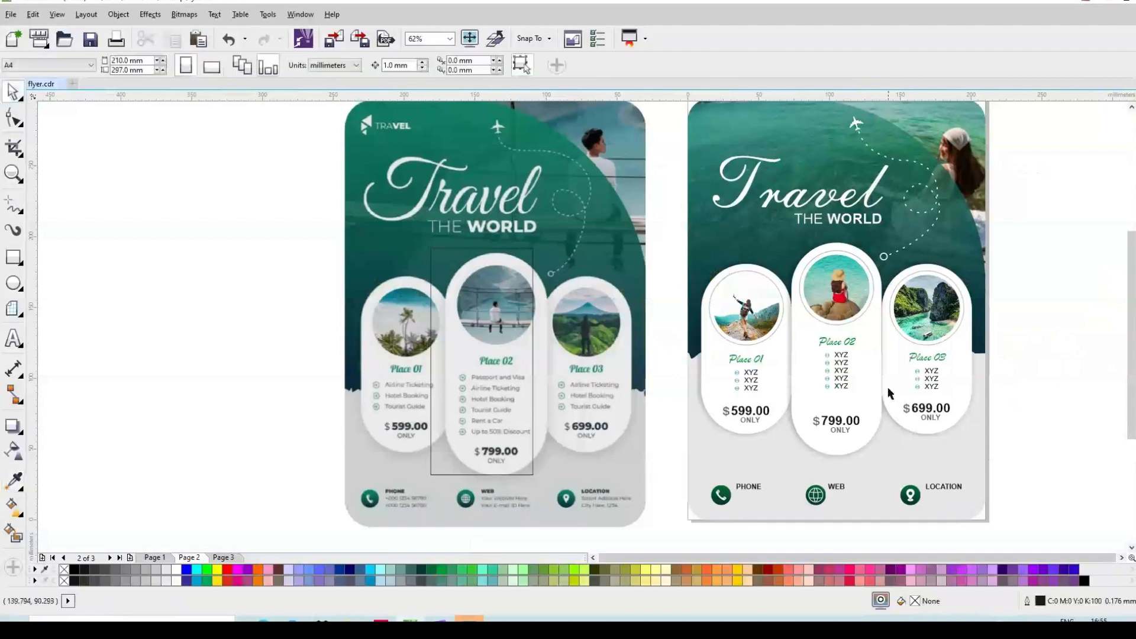
{"action": "scroll", "coordinate": [889, 392], "scroll_direction": "up", "scroll_amount": 1}
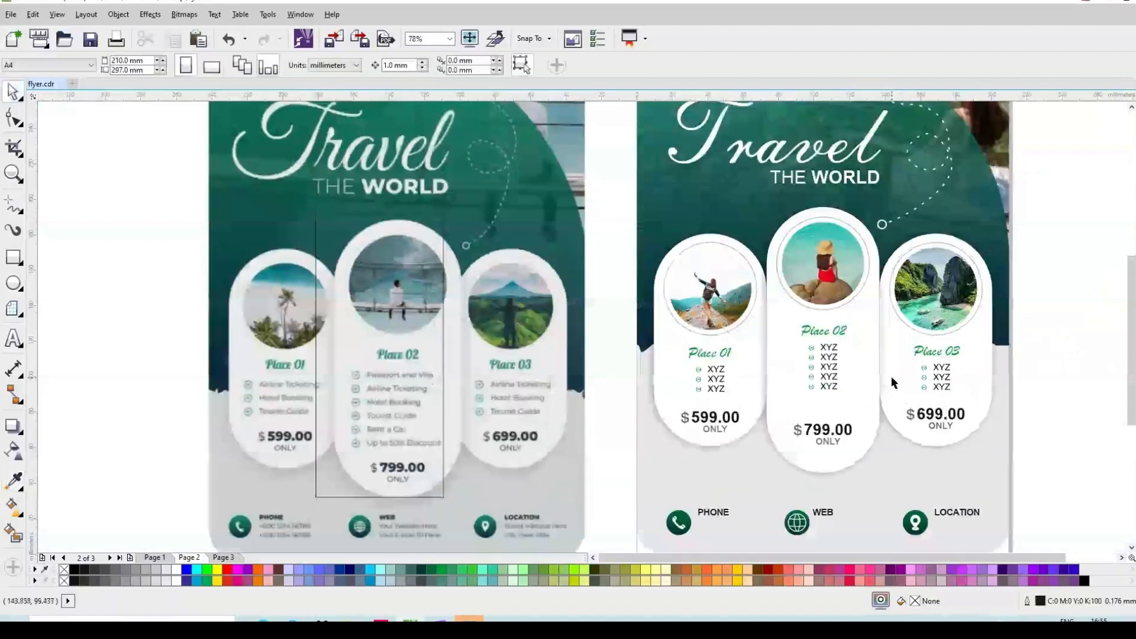
{"action": "scroll", "coordinate": [892, 371], "scroll_direction": "up", "scroll_amount": 1}
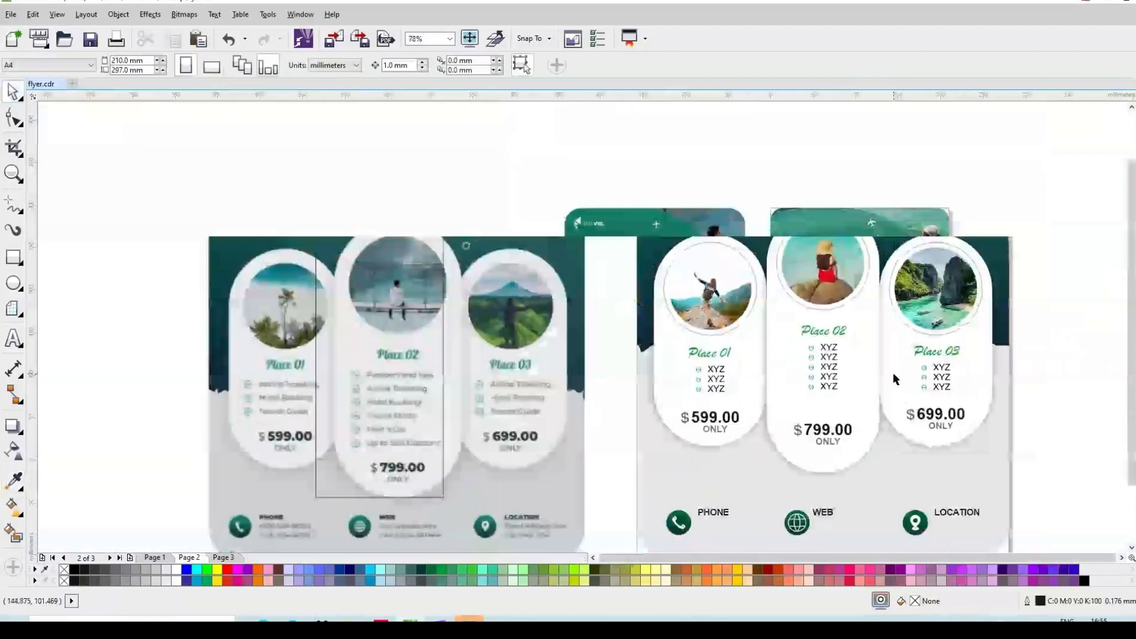
{"action": "scroll", "coordinate": [892, 372], "scroll_direction": "down", "scroll_amount": 2}
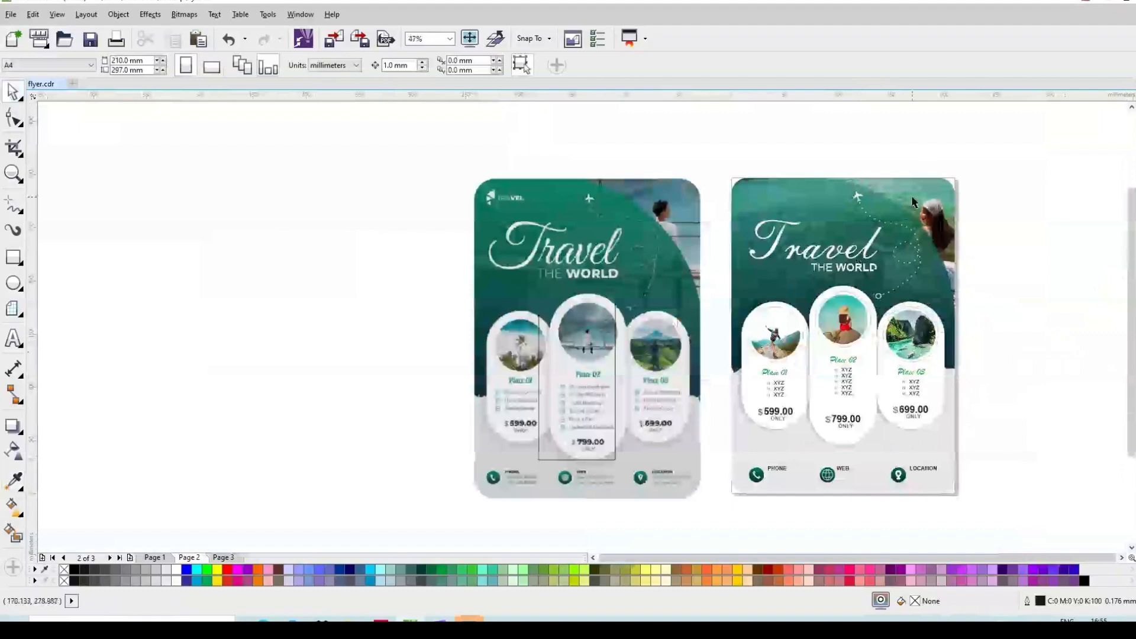
{"action": "scroll", "coordinate": [884, 258], "scroll_direction": "up", "scroll_amount": 2}
{"action": "scroll", "coordinate": [814, 220], "scroll_direction": "down", "scroll_amount": 2}
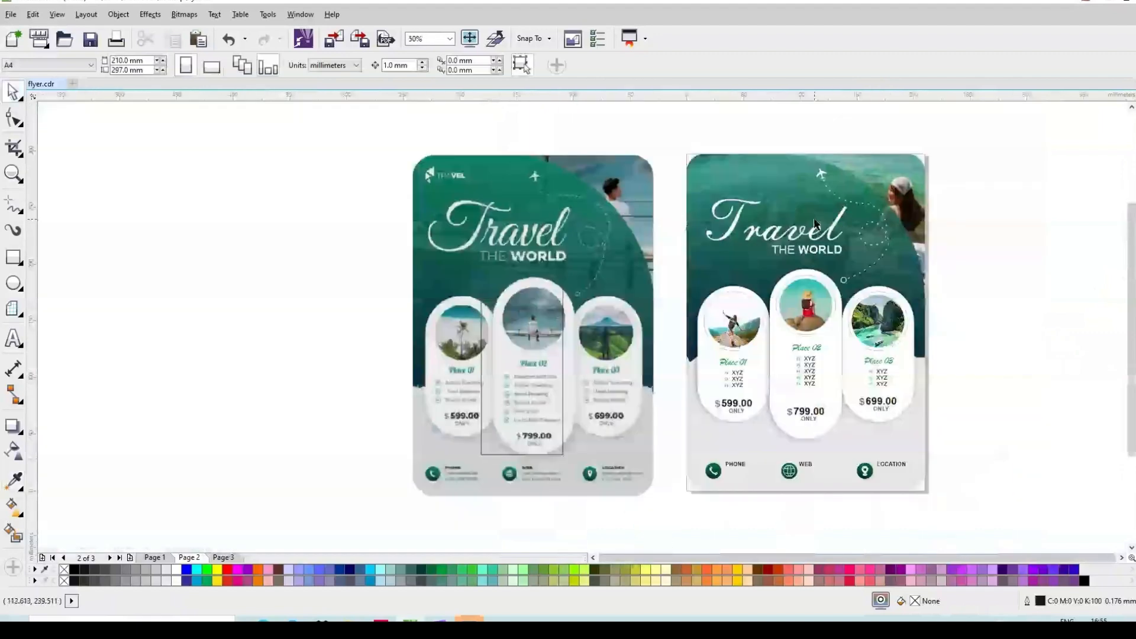